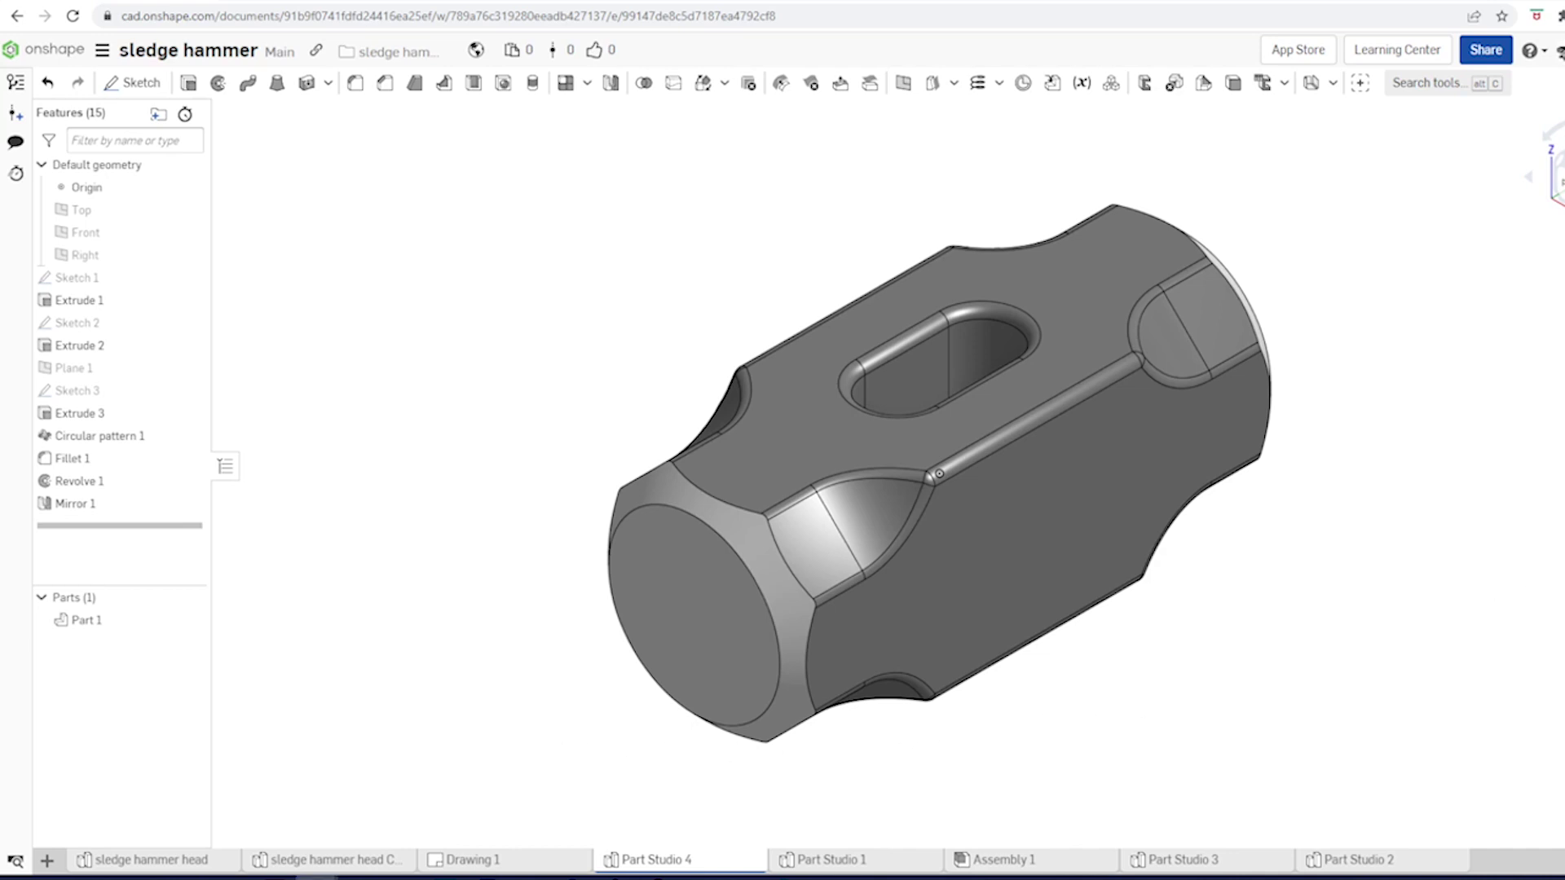
Step: Bring the Drawing 1.pdf viewer window onto the screen and maximize it
left_click_drag(1564, 173, 1385, 173)
left_click(1363, 161)
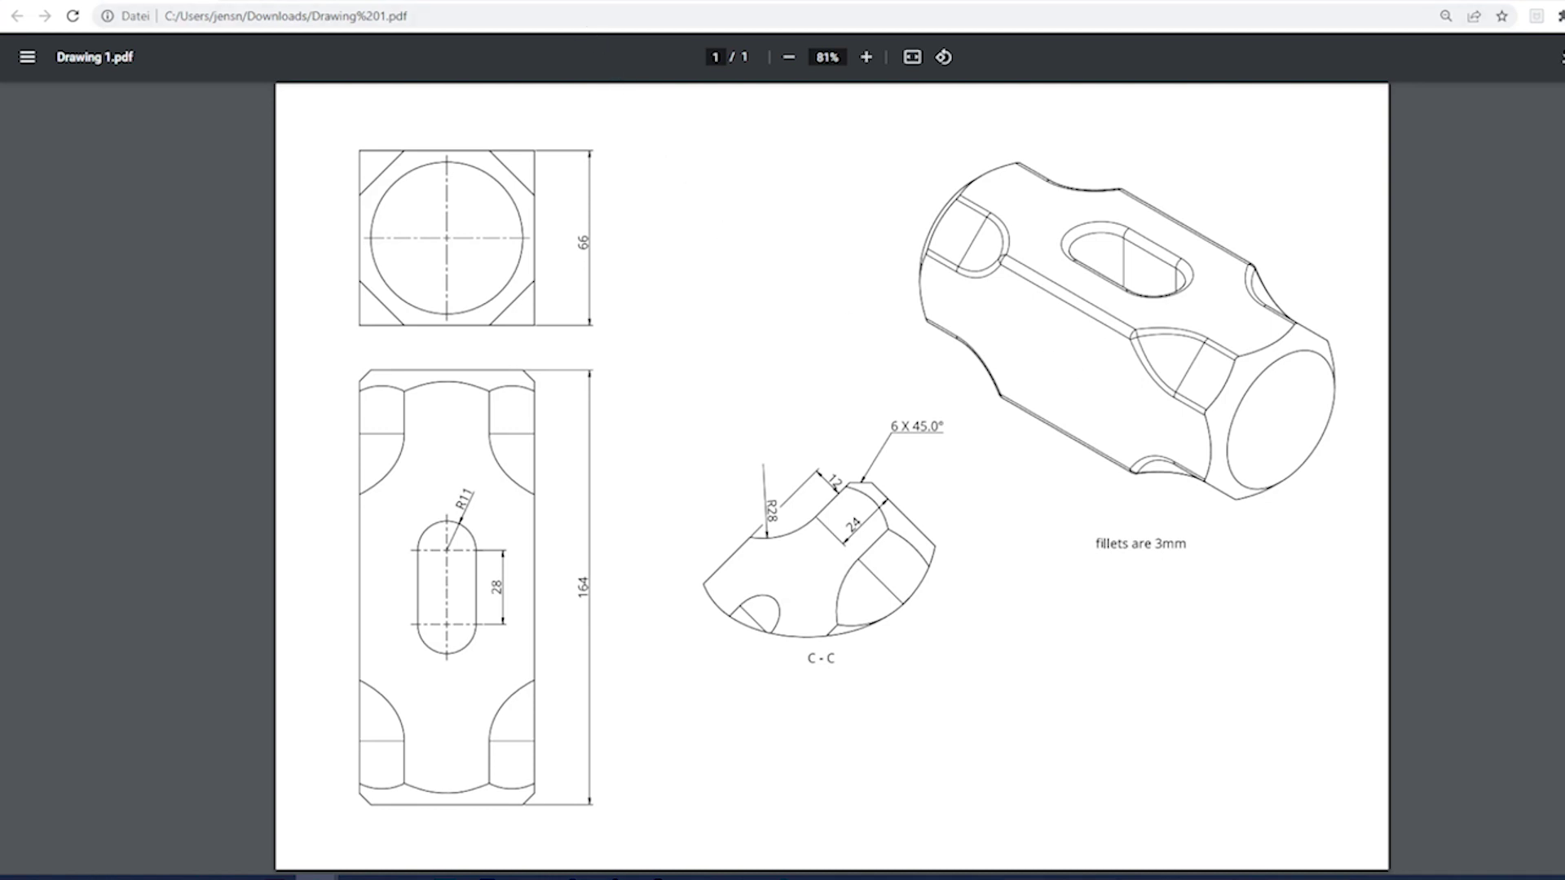
Step: Move the Drawing 1.pdf viewer off the right edge to reveal the sledge hammer Part Studio
left_click_drag(245, 2, 1564, 2)
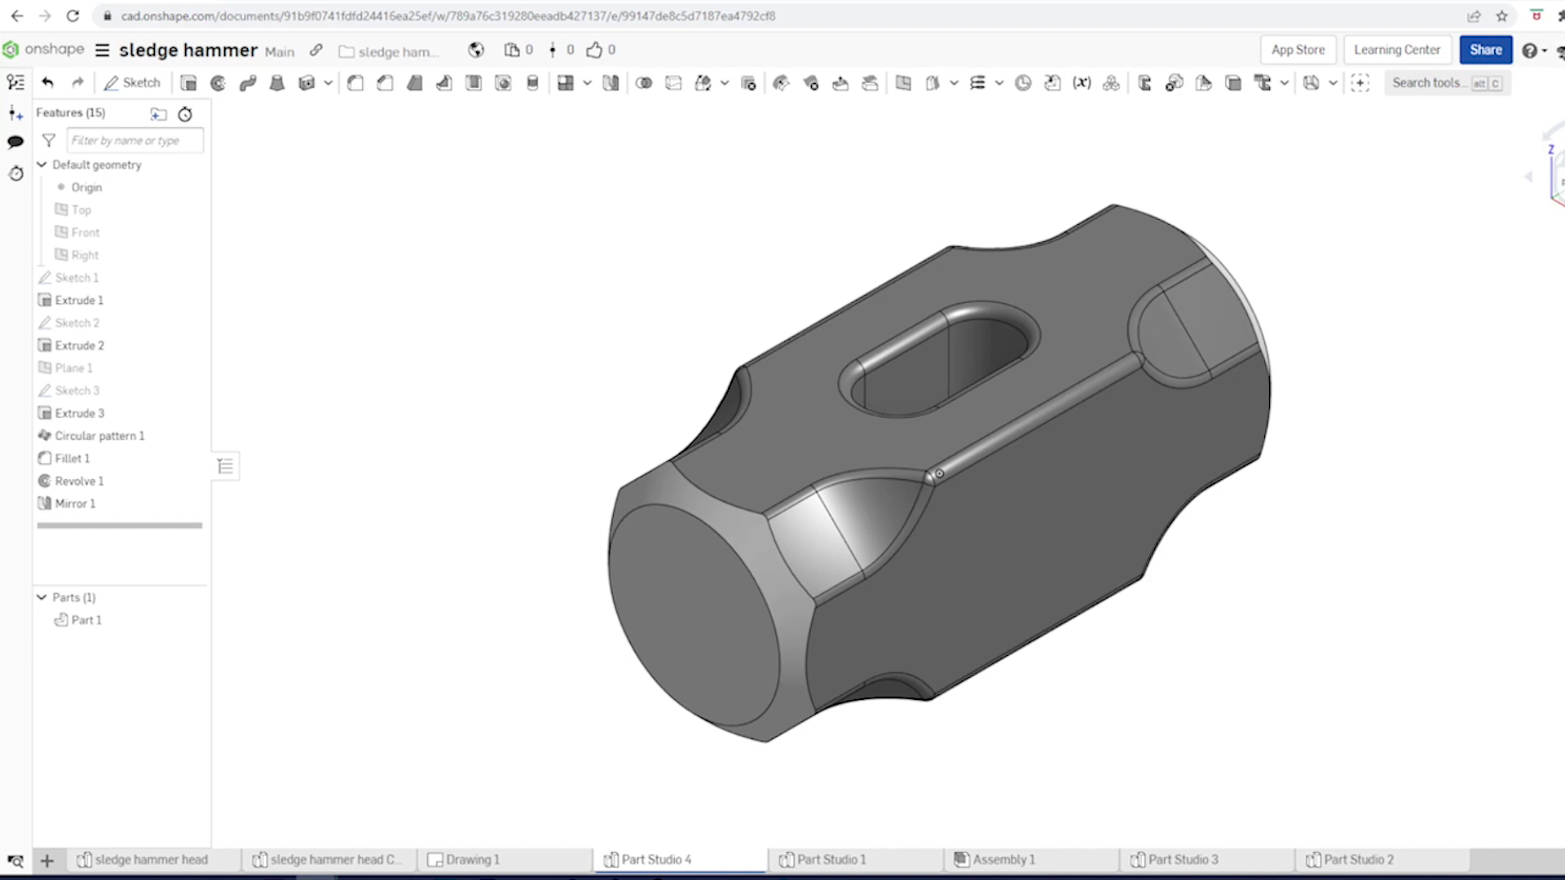
Step: Create a new Part Studio and start a sketch on the Front plane
left_click(48, 862)
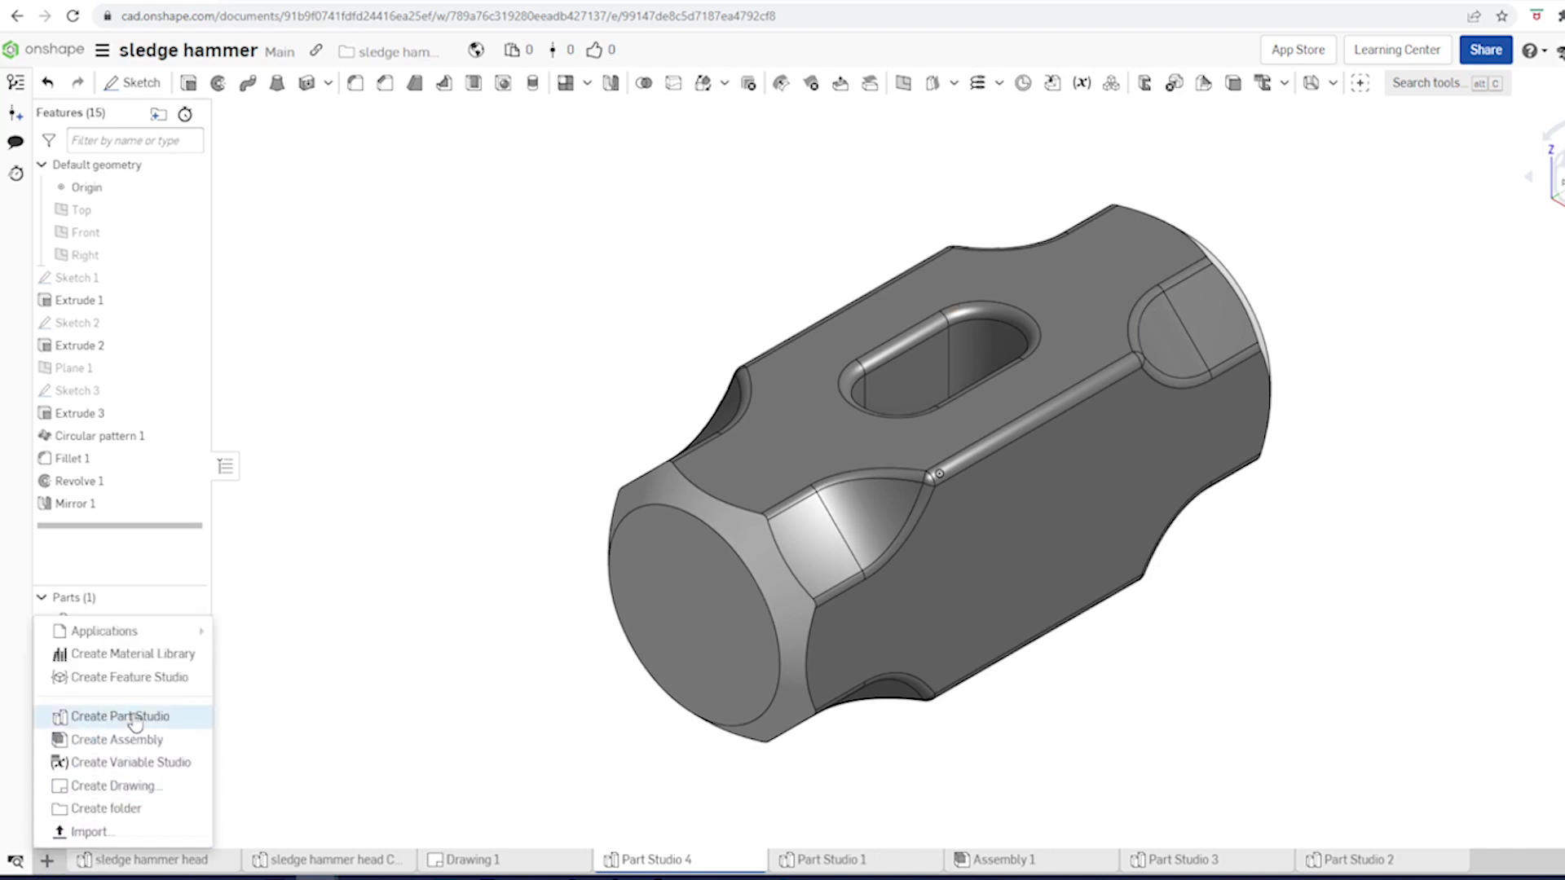
left_click(167, 716)
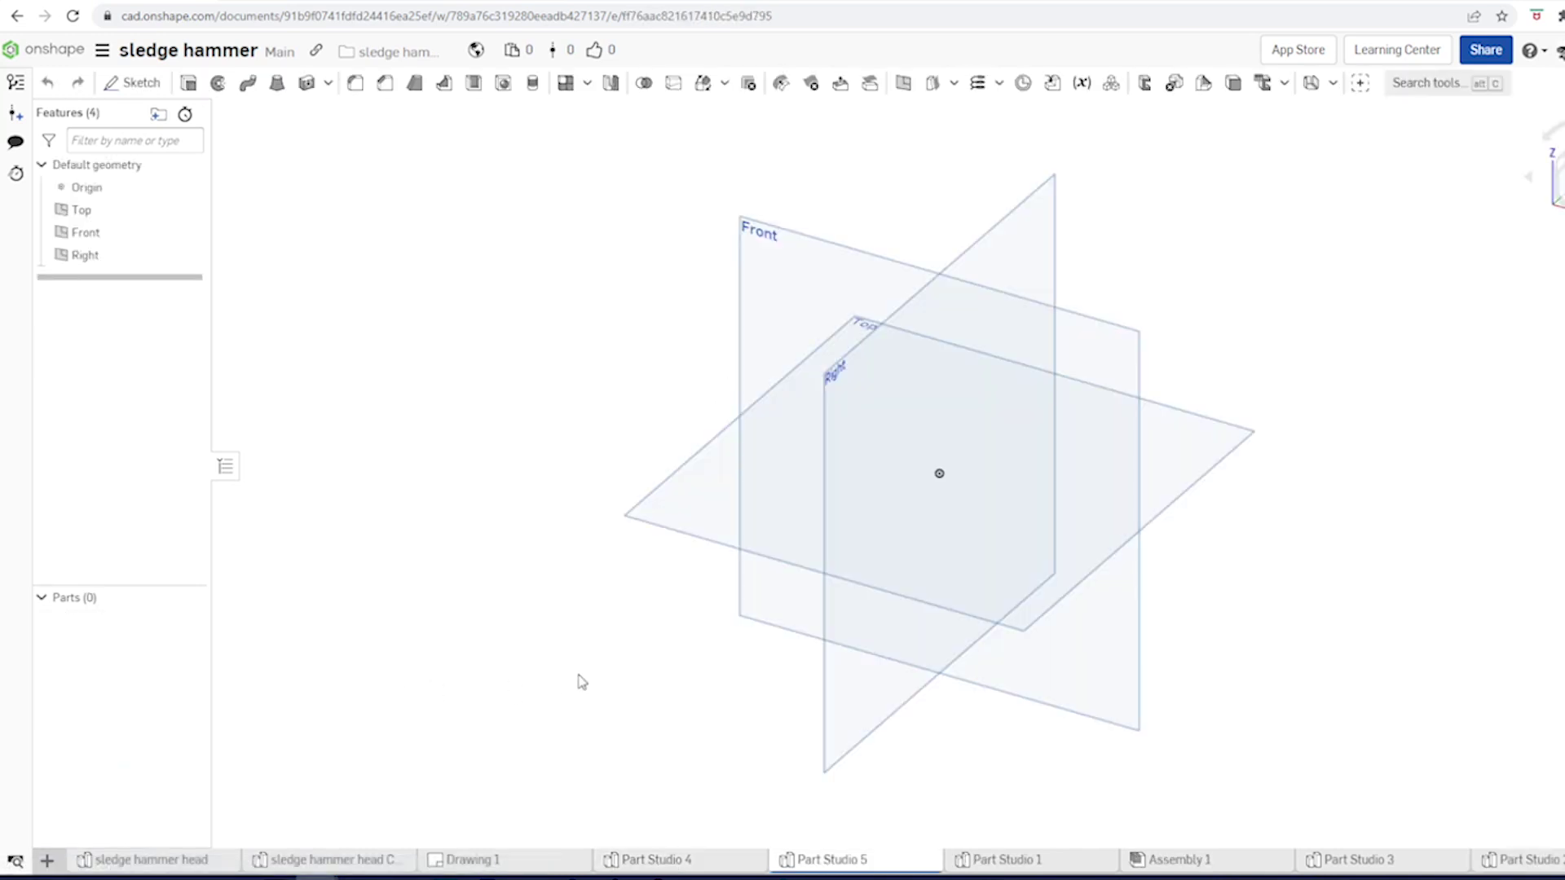
key("s")
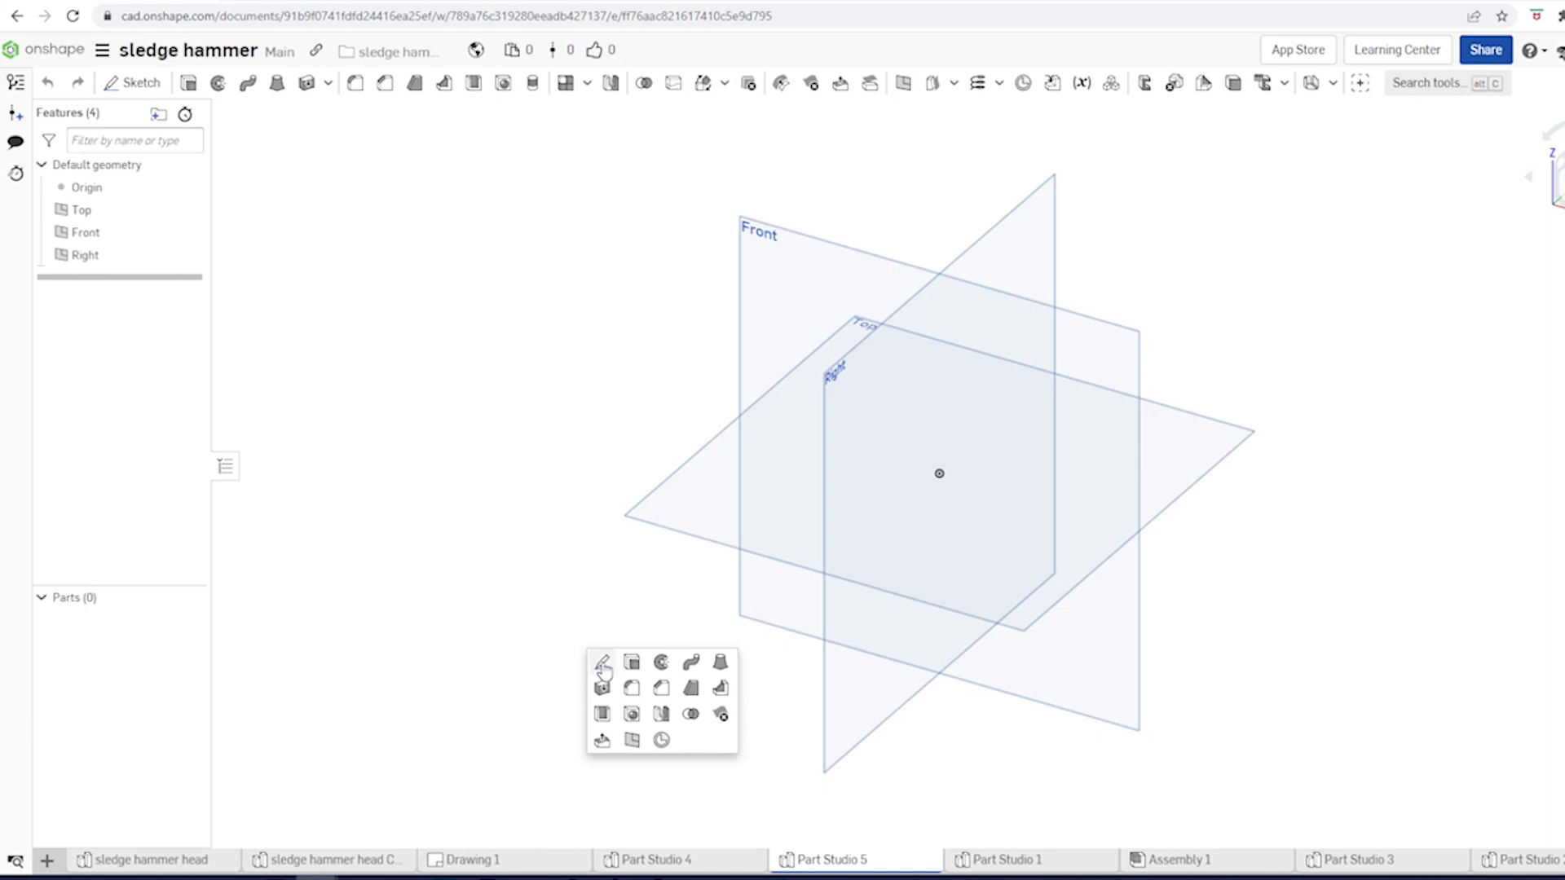
left_click(599, 661)
left_click(739, 345)
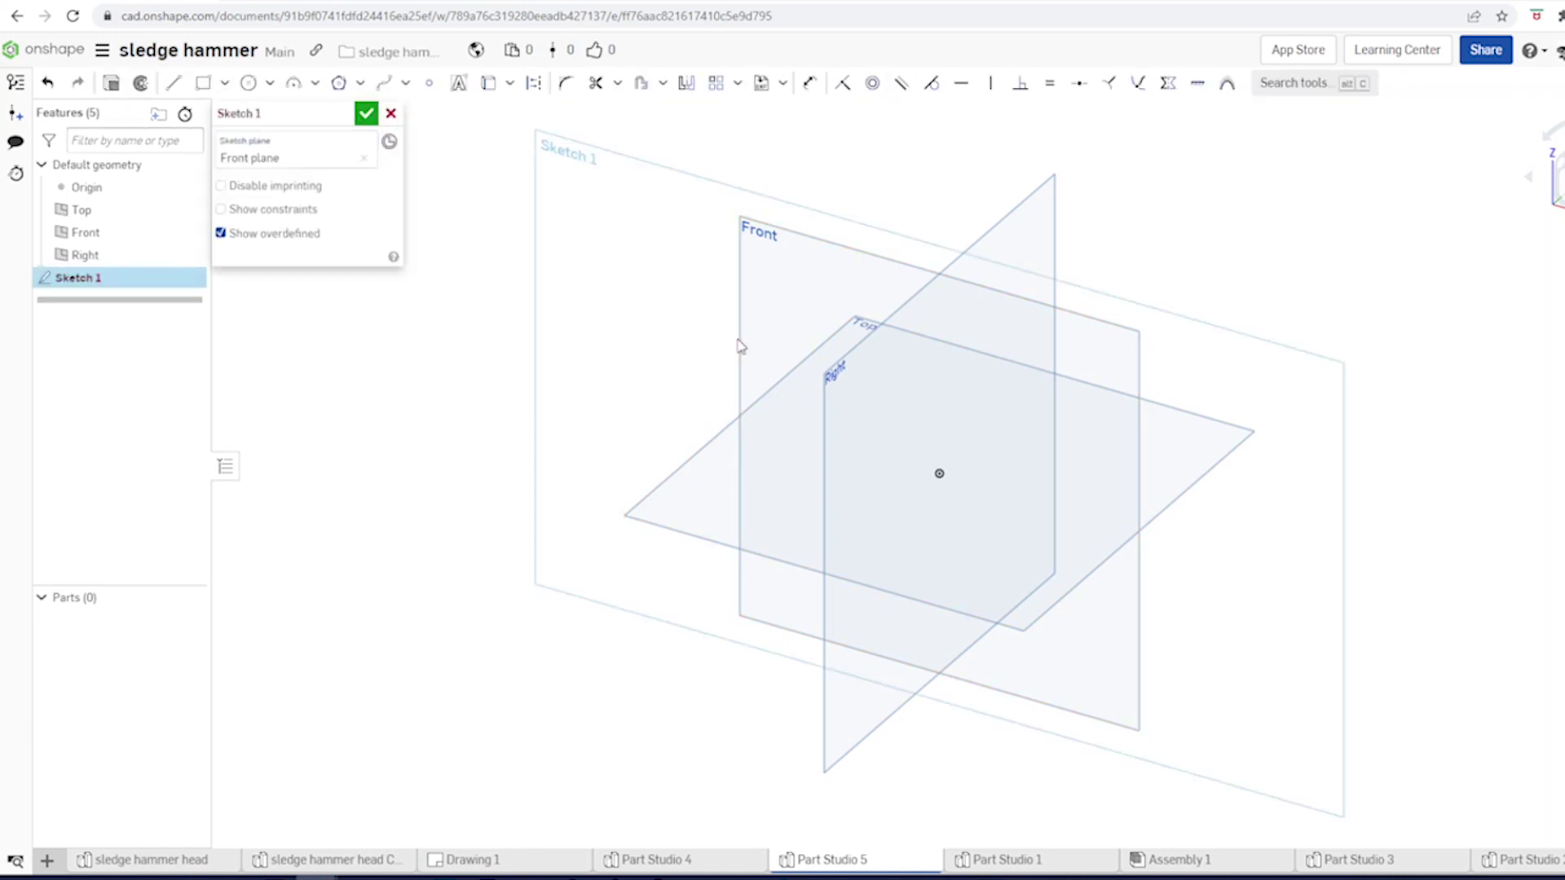
Step: Draw an origin-centred rectangle, make its sides equal, and dimension the square 66 mm
key("s")
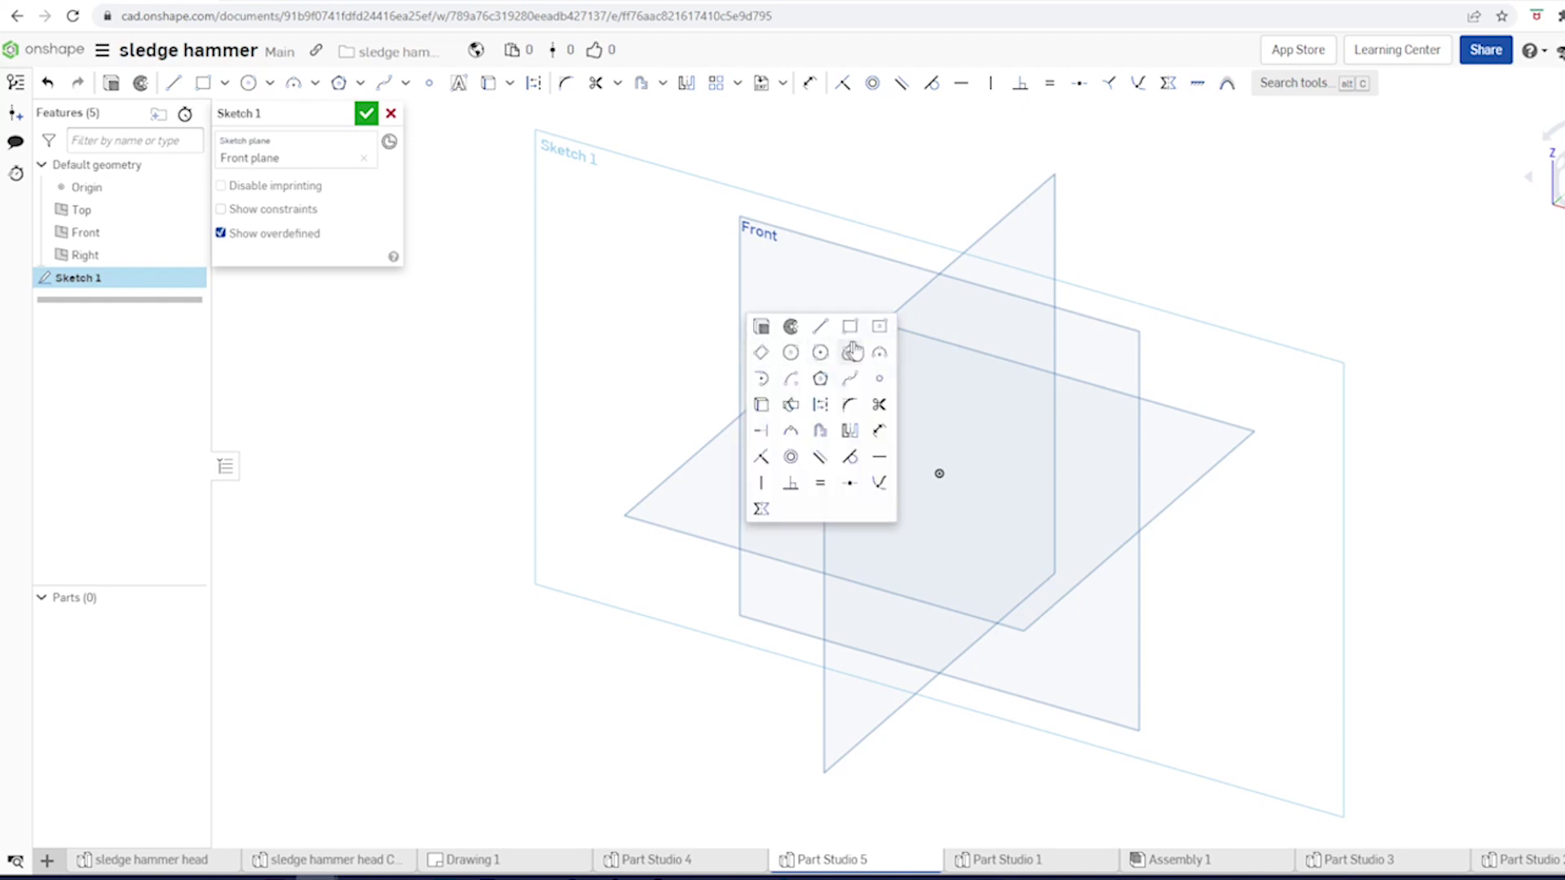
left_click(881, 328)
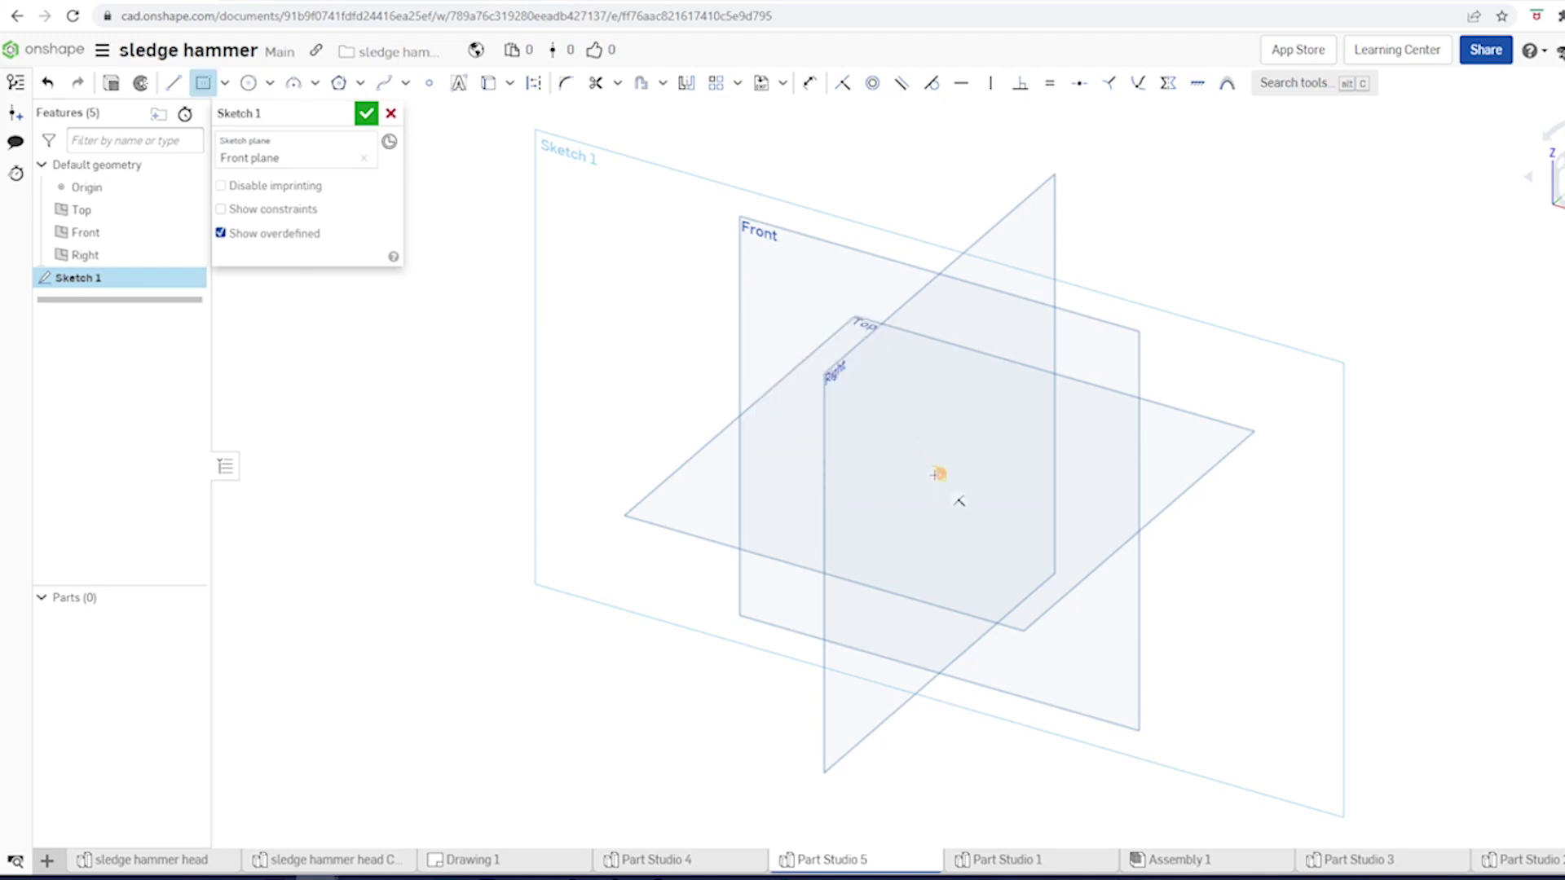
left_click_drag(937, 473, 1018, 409)
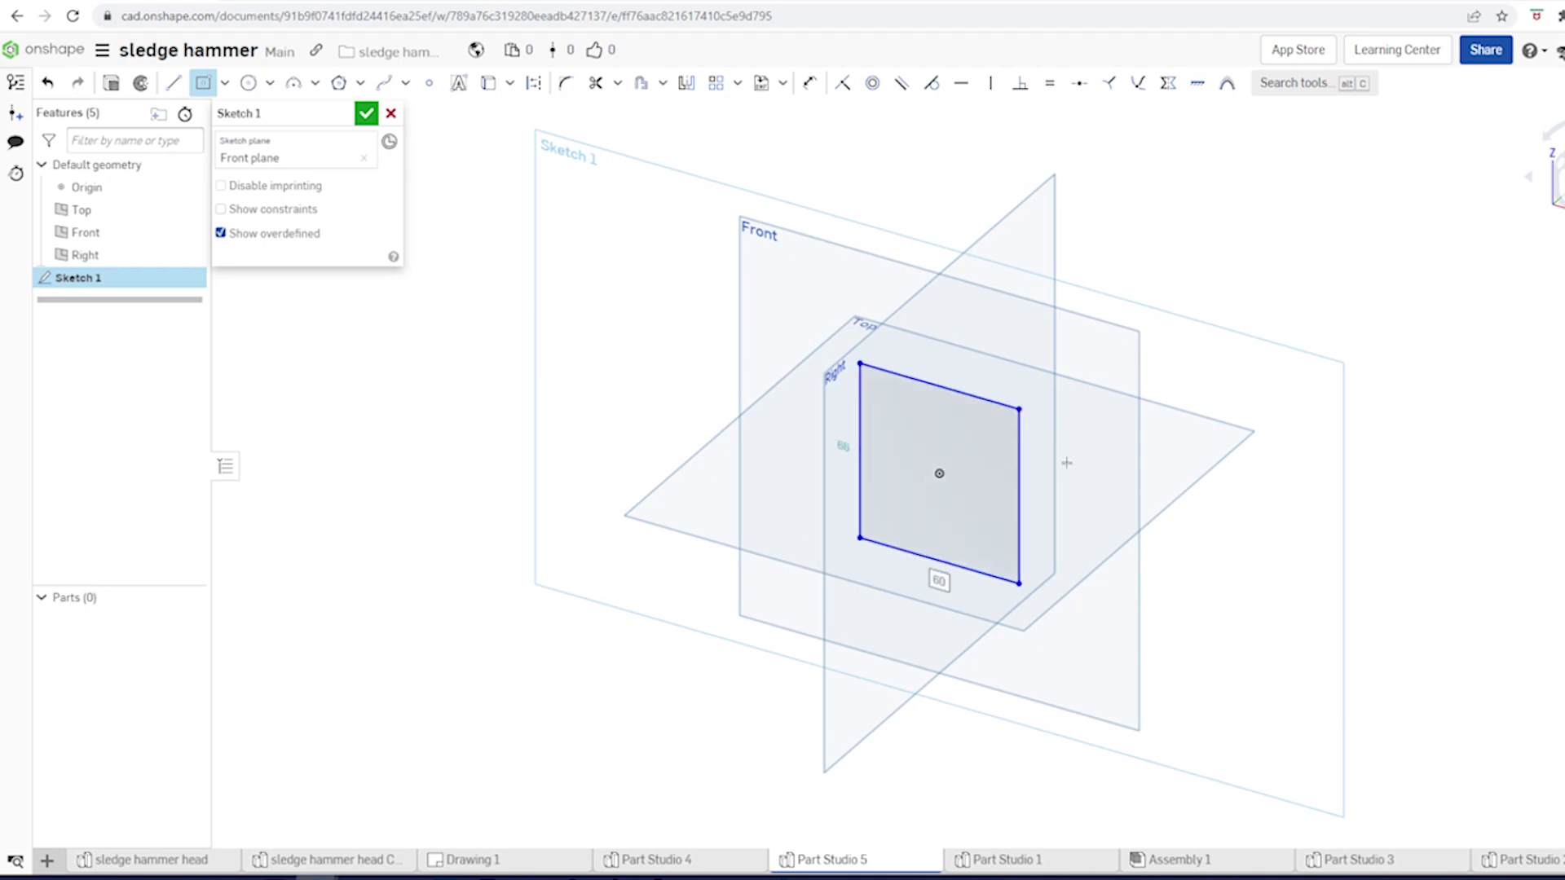
key("e")
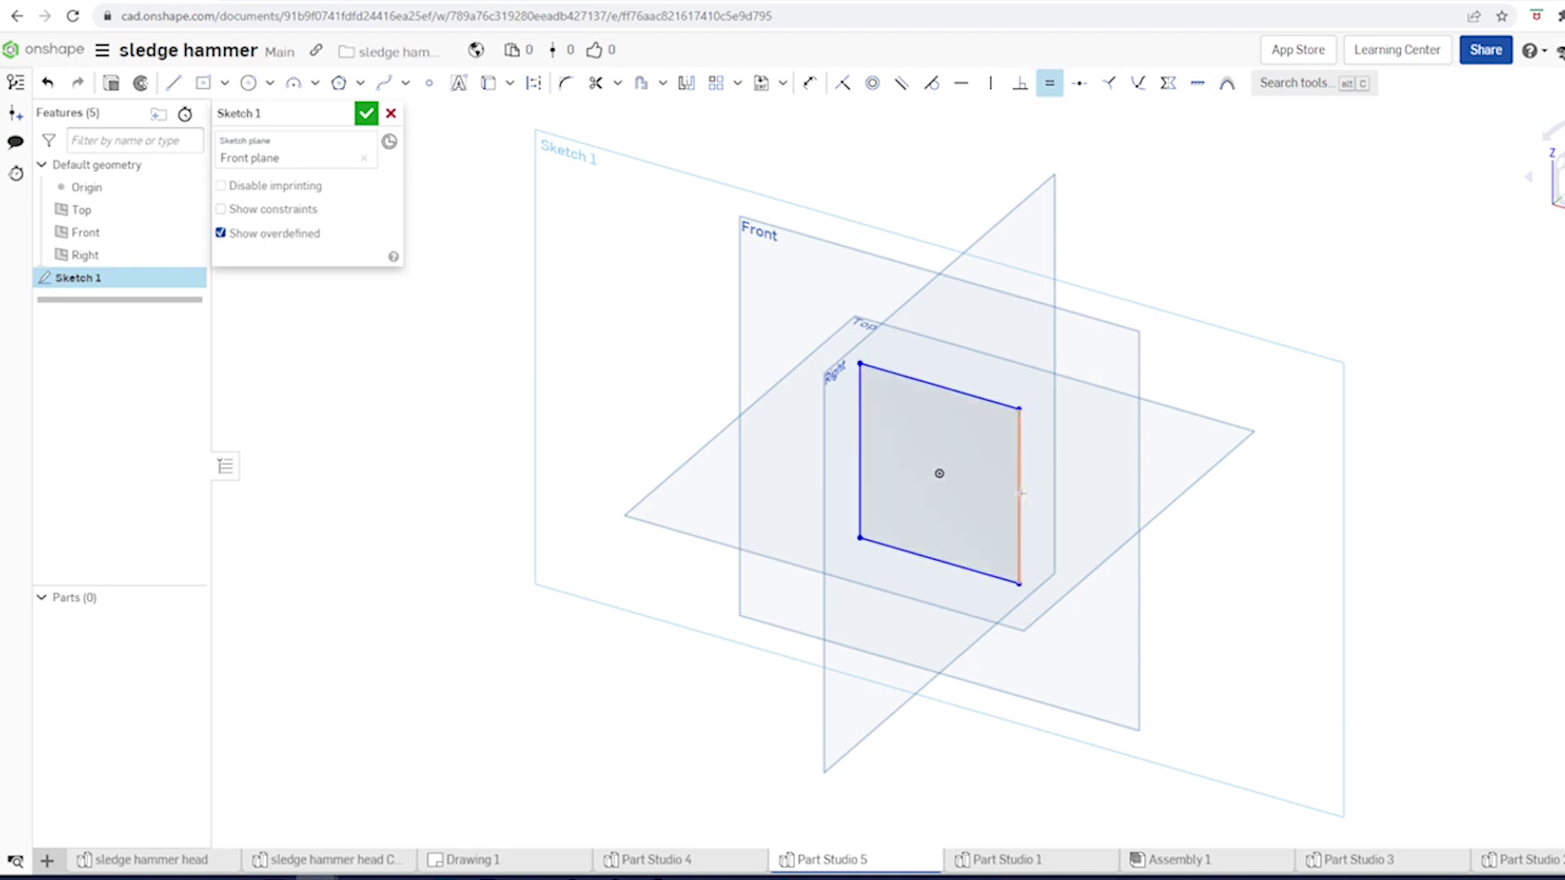
left_click(1020, 477)
left_click(987, 401)
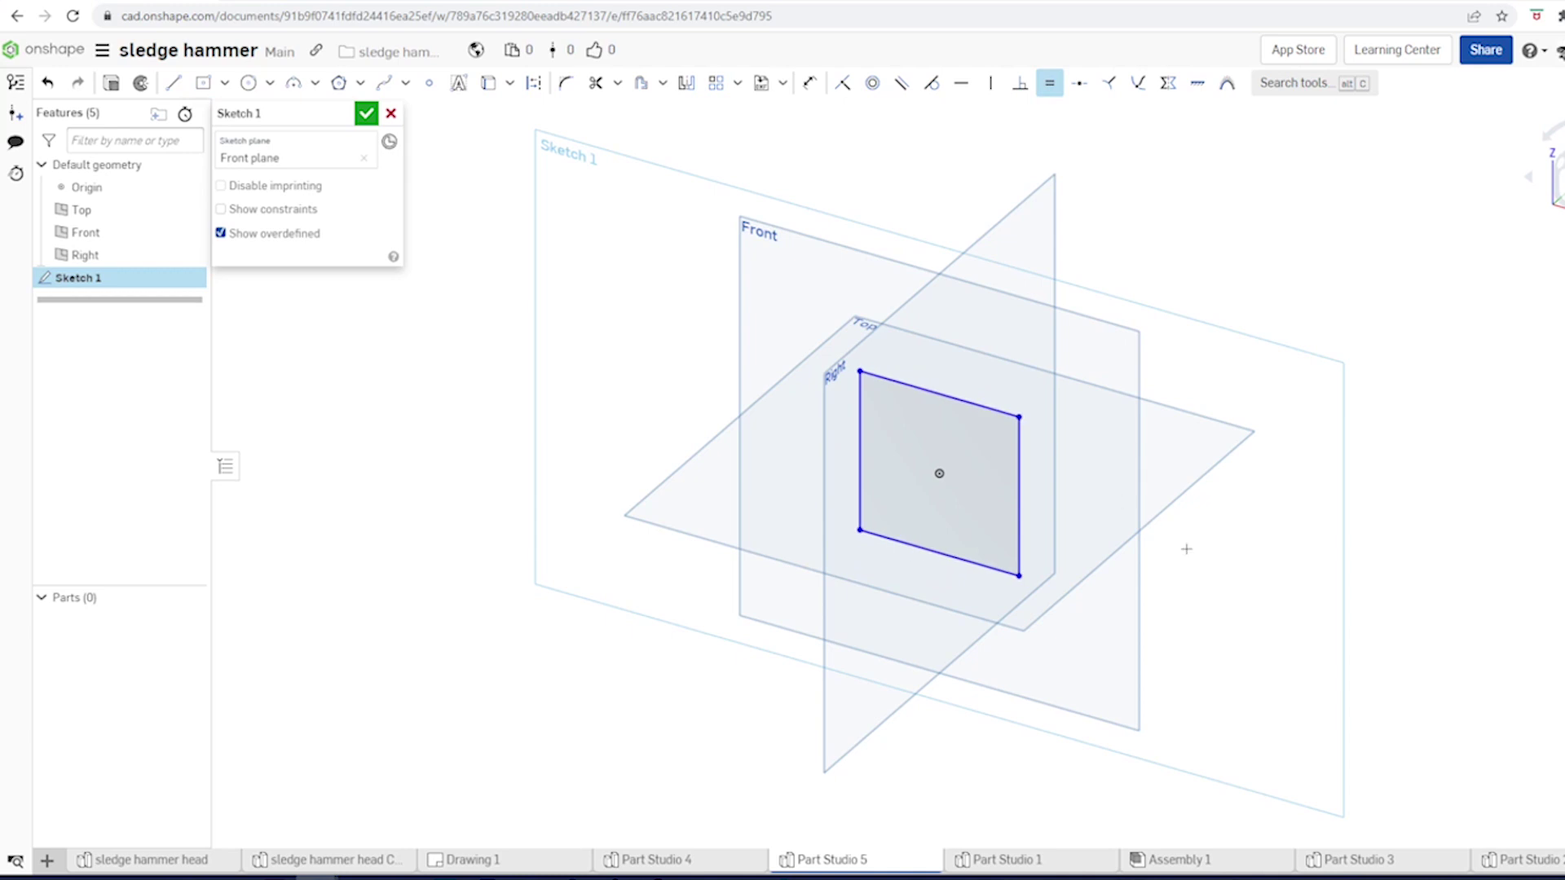
key("d")
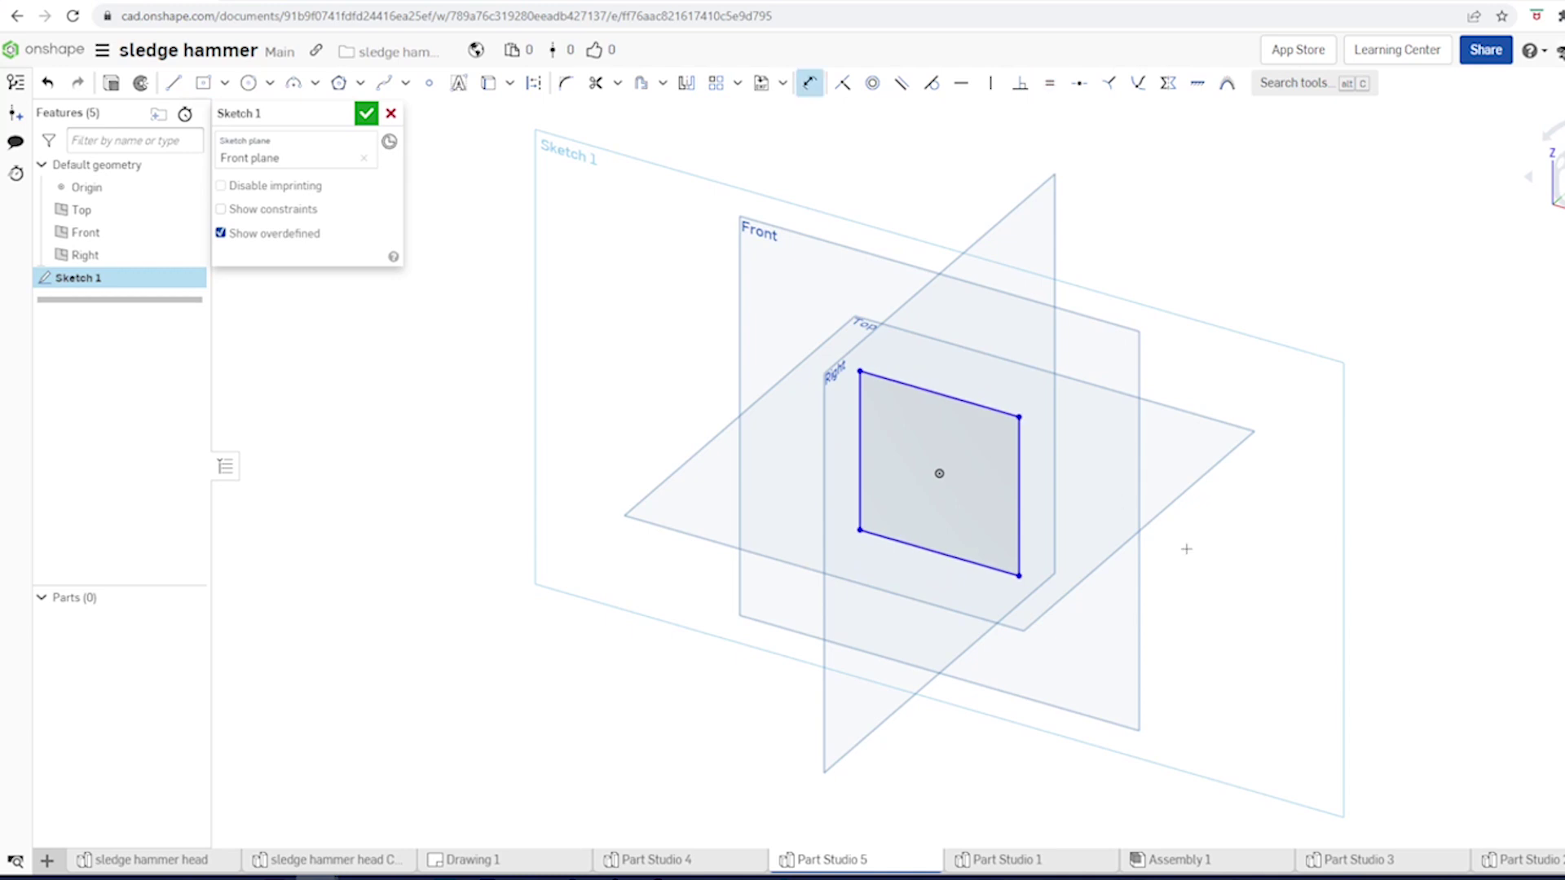
left_click(1019, 520)
left_click(1032, 524)
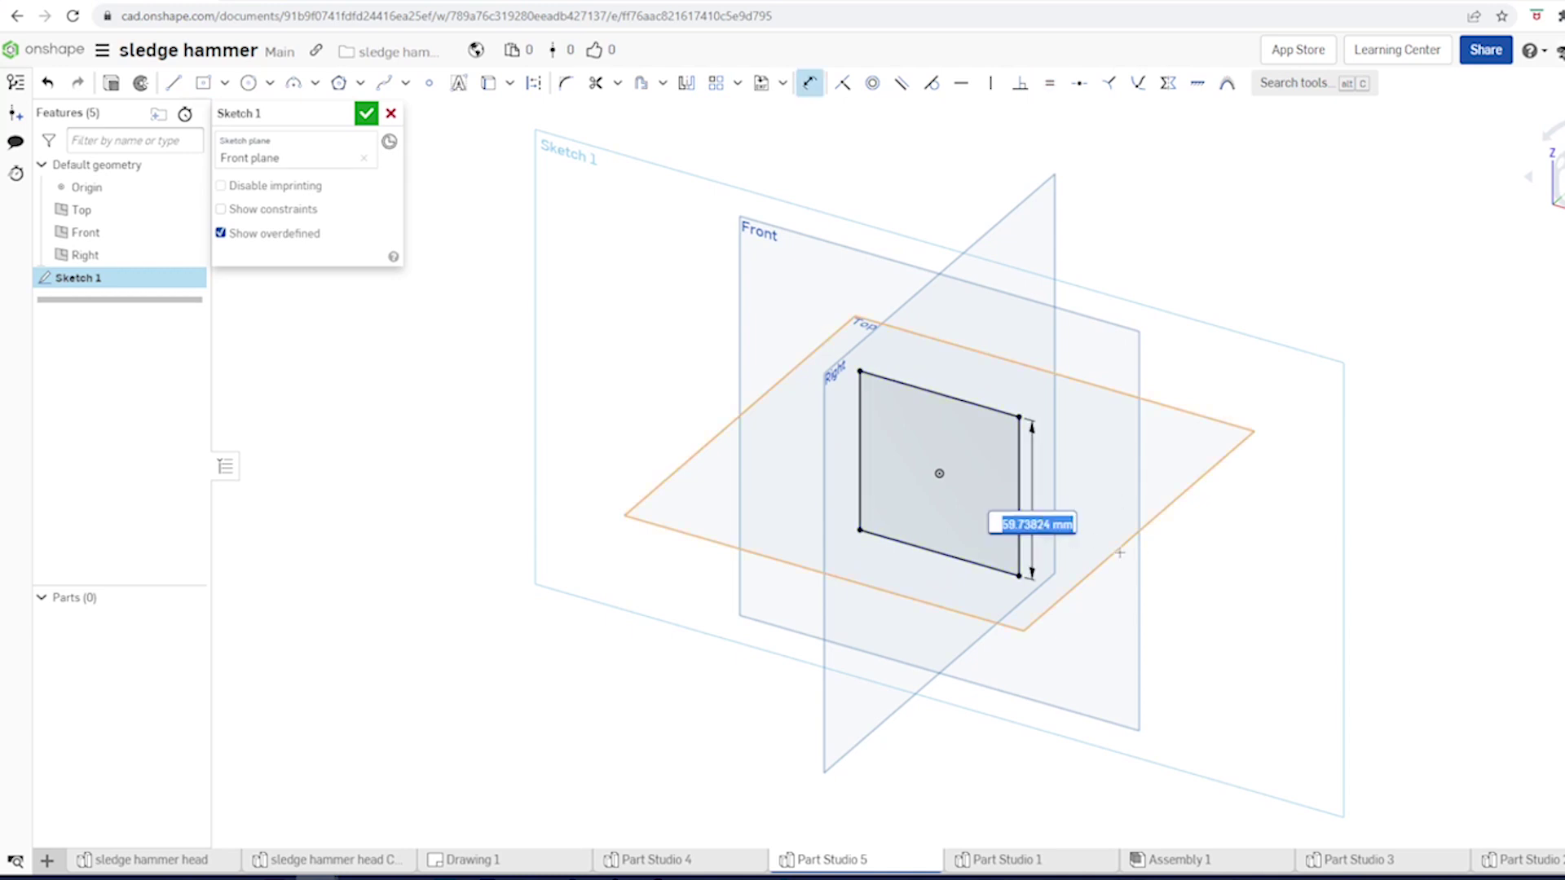
type("66")
key("Return")
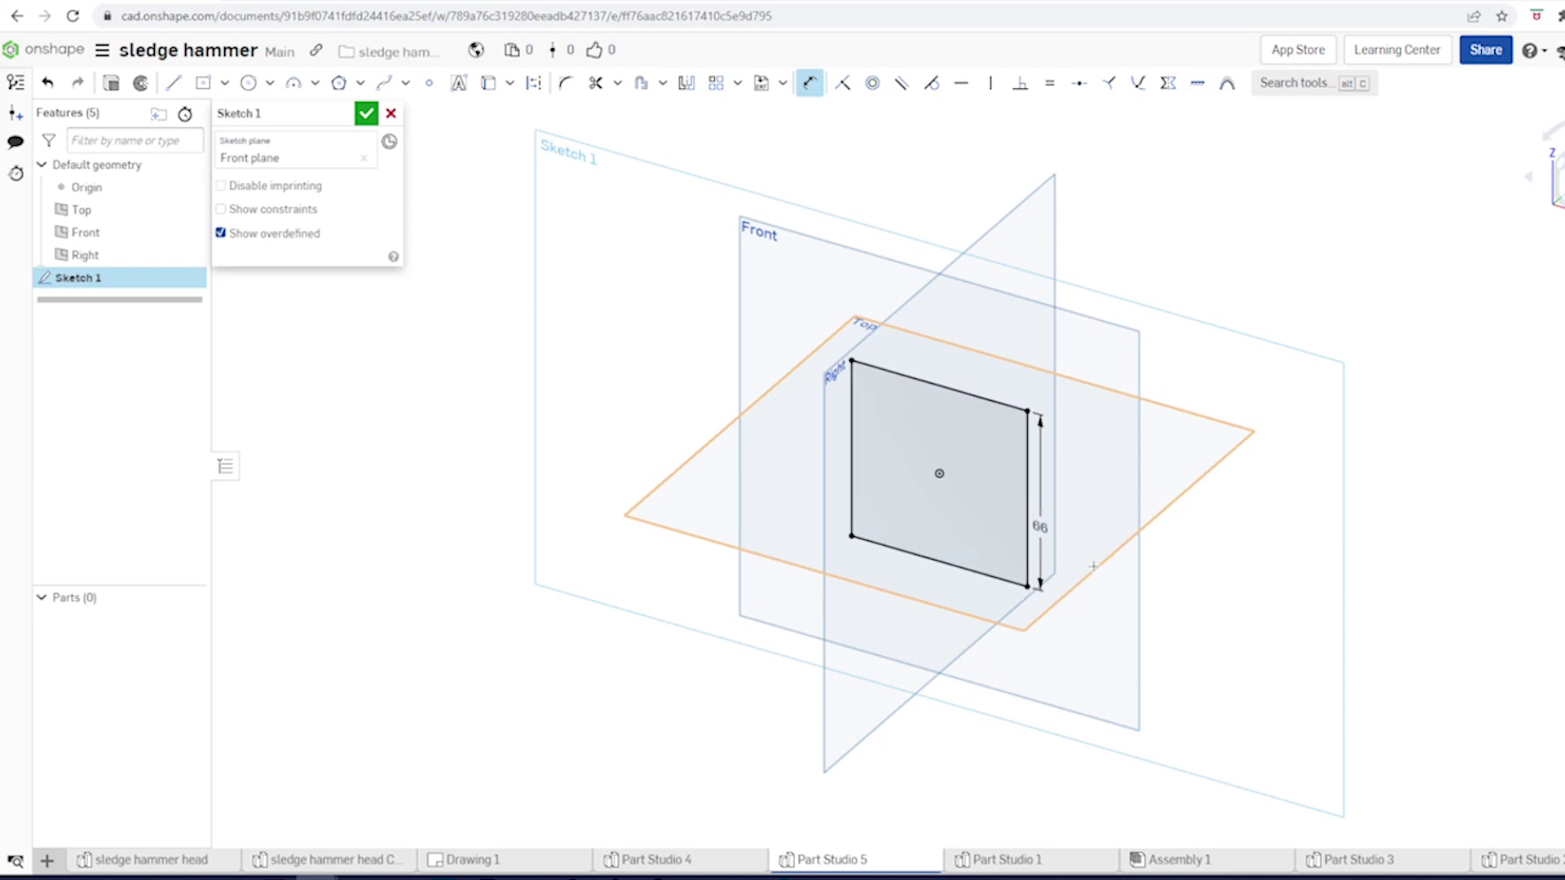
Step: Extrude the 66 mm square sketch 82 mm into a solid block
key("shift+e")
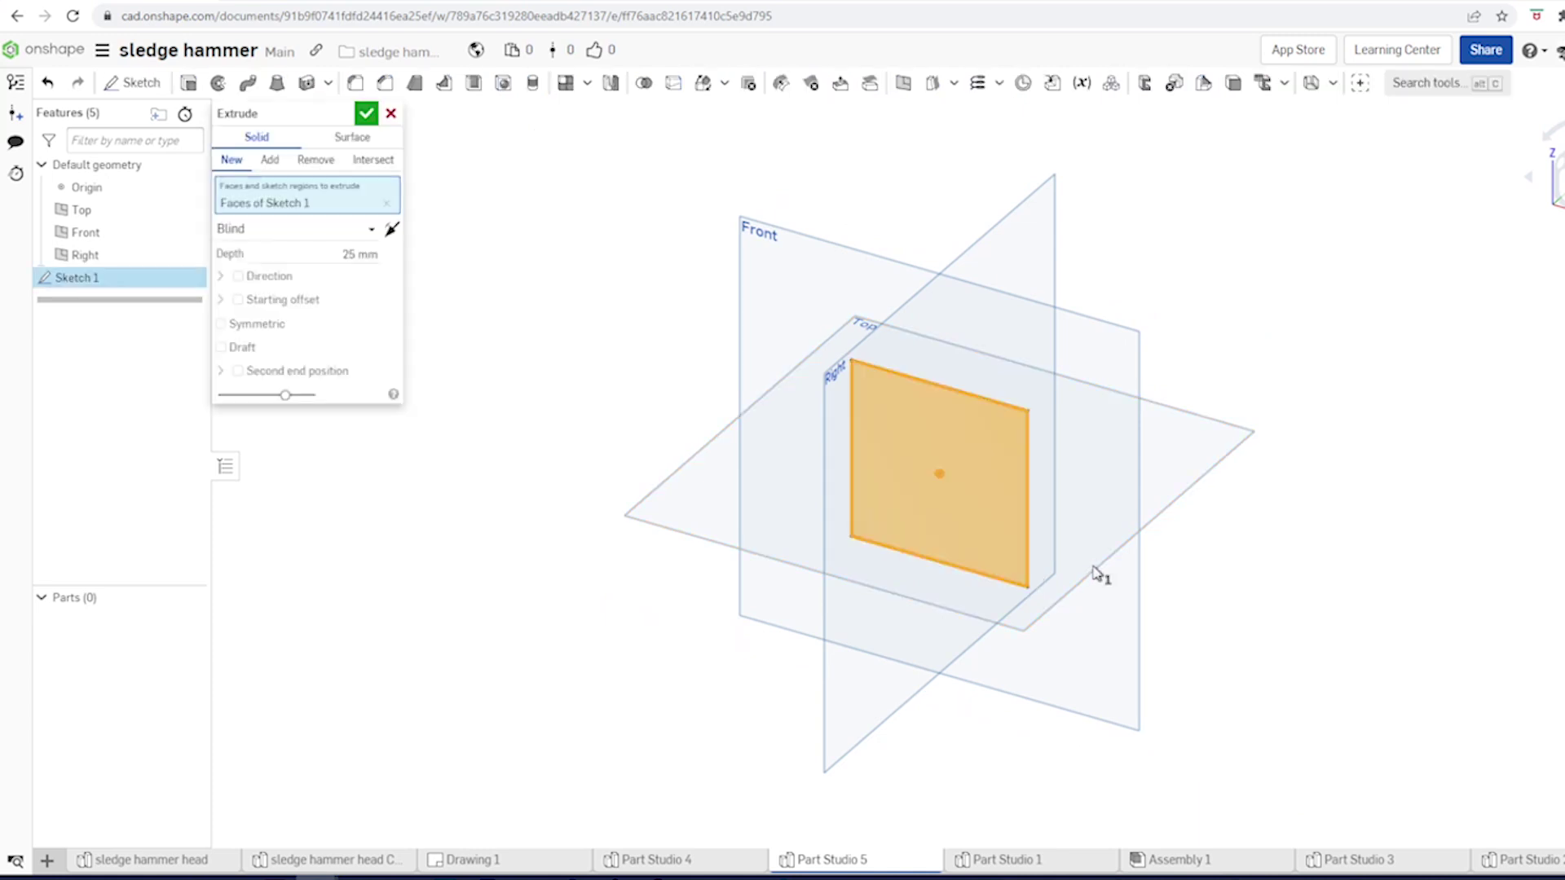
key("Left")
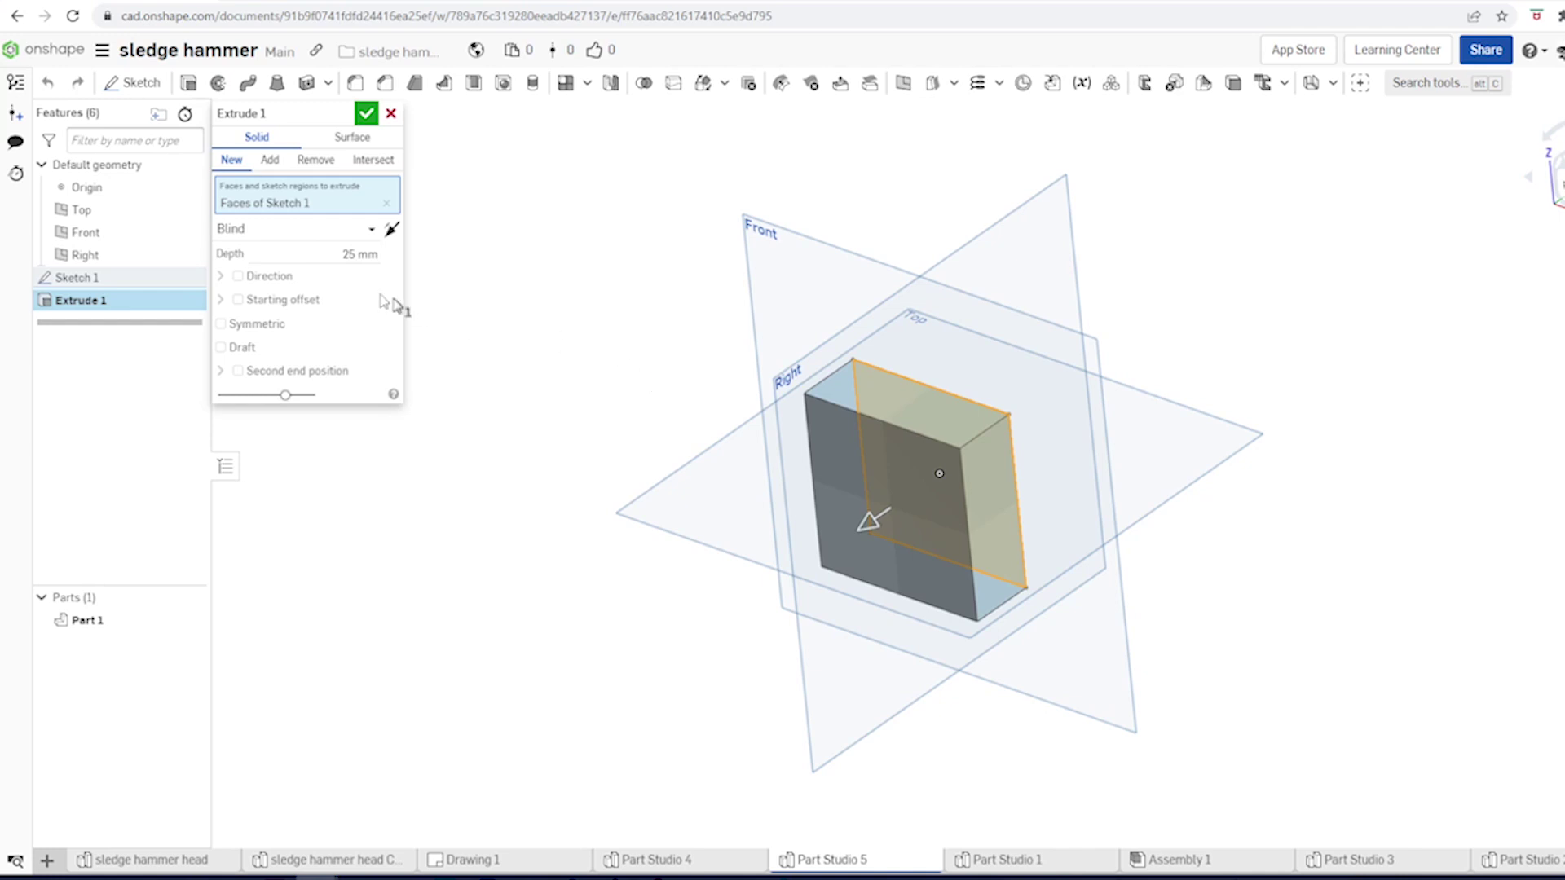
left_click(359, 253)
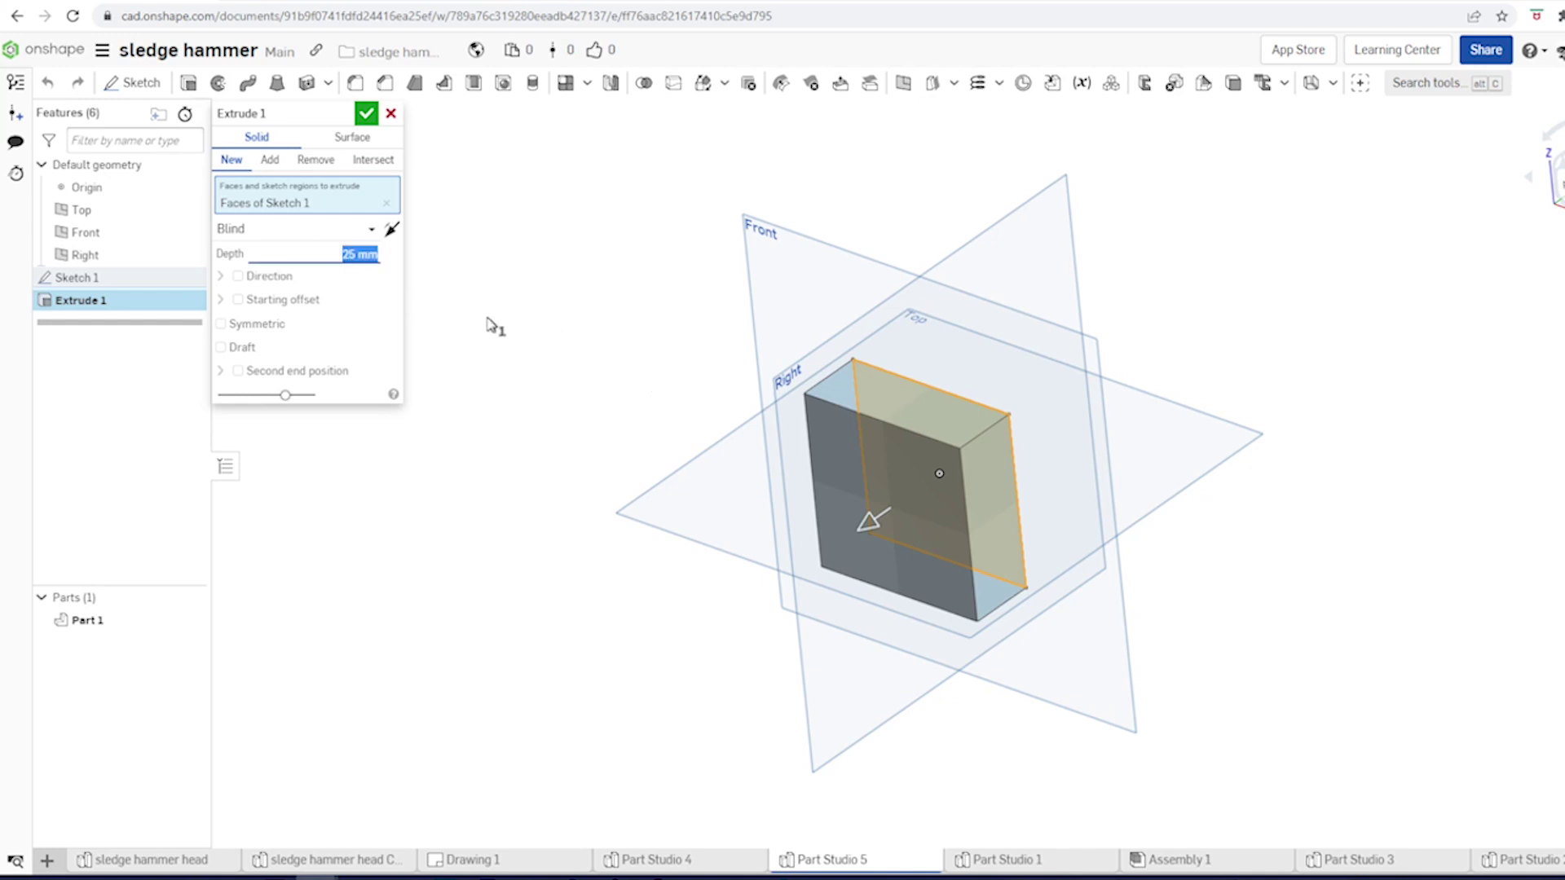
type("82")
left_click(366, 114)
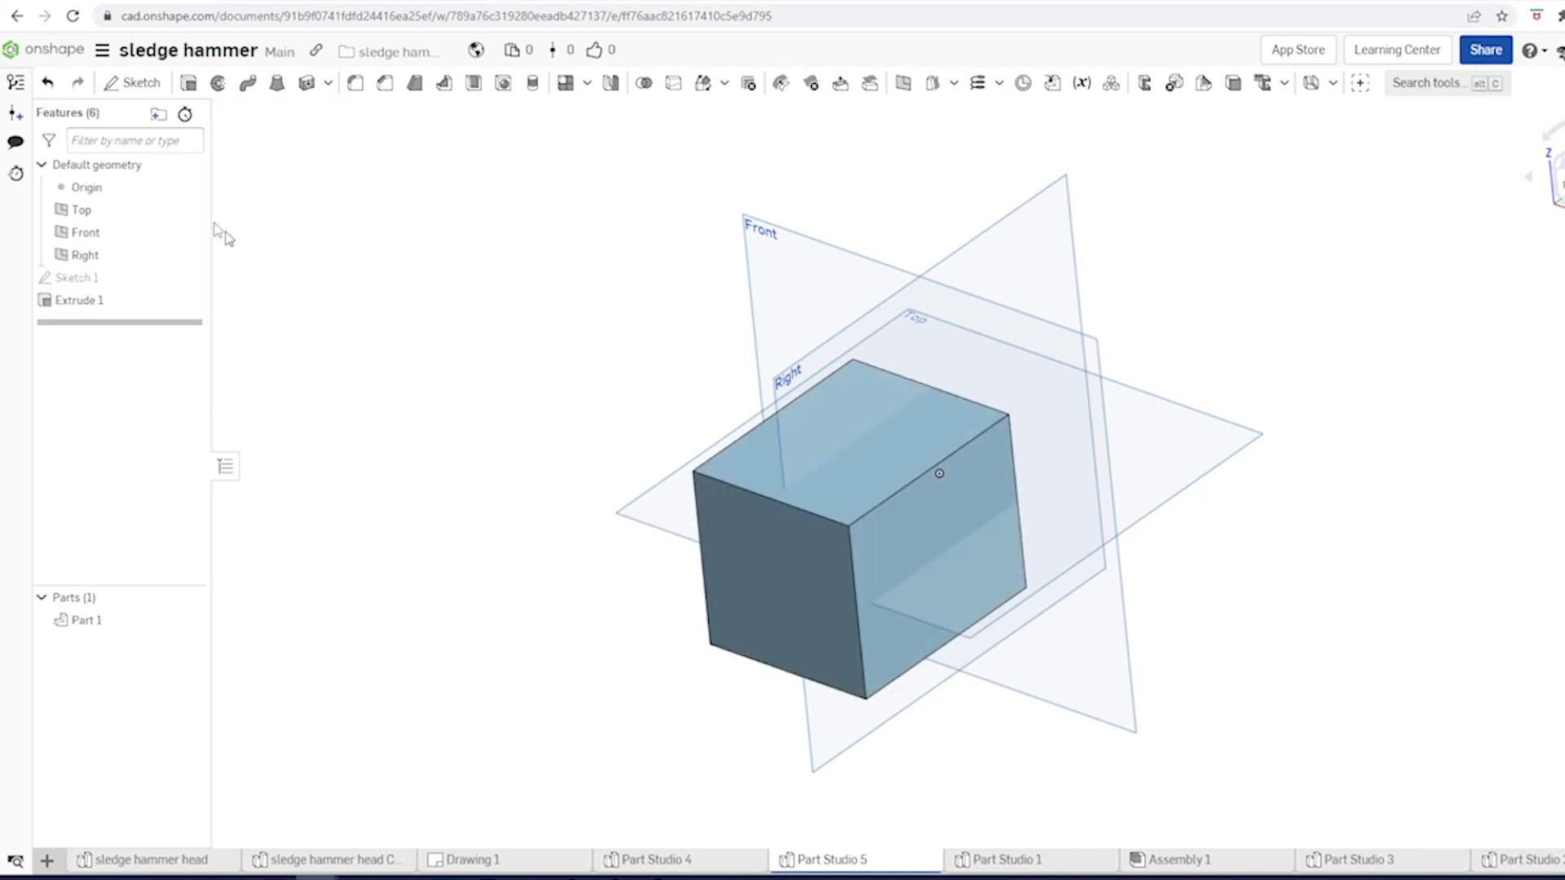
Step: Hide the Top, Front and Right planes and refit the view on the block
left_click(191, 210)
left_click(191, 232)
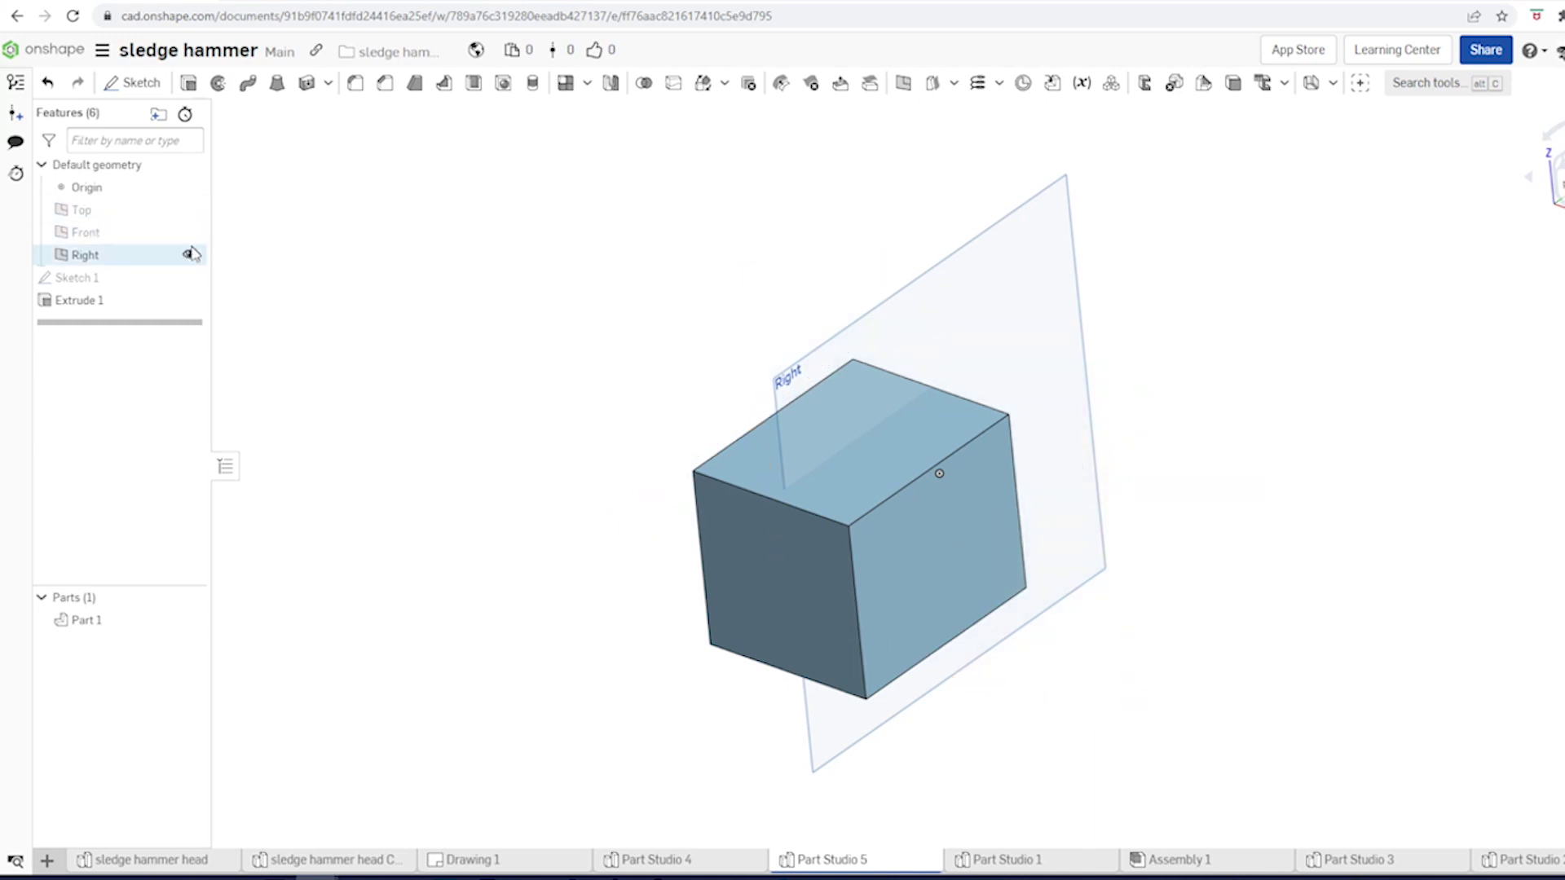
left_click(191, 255)
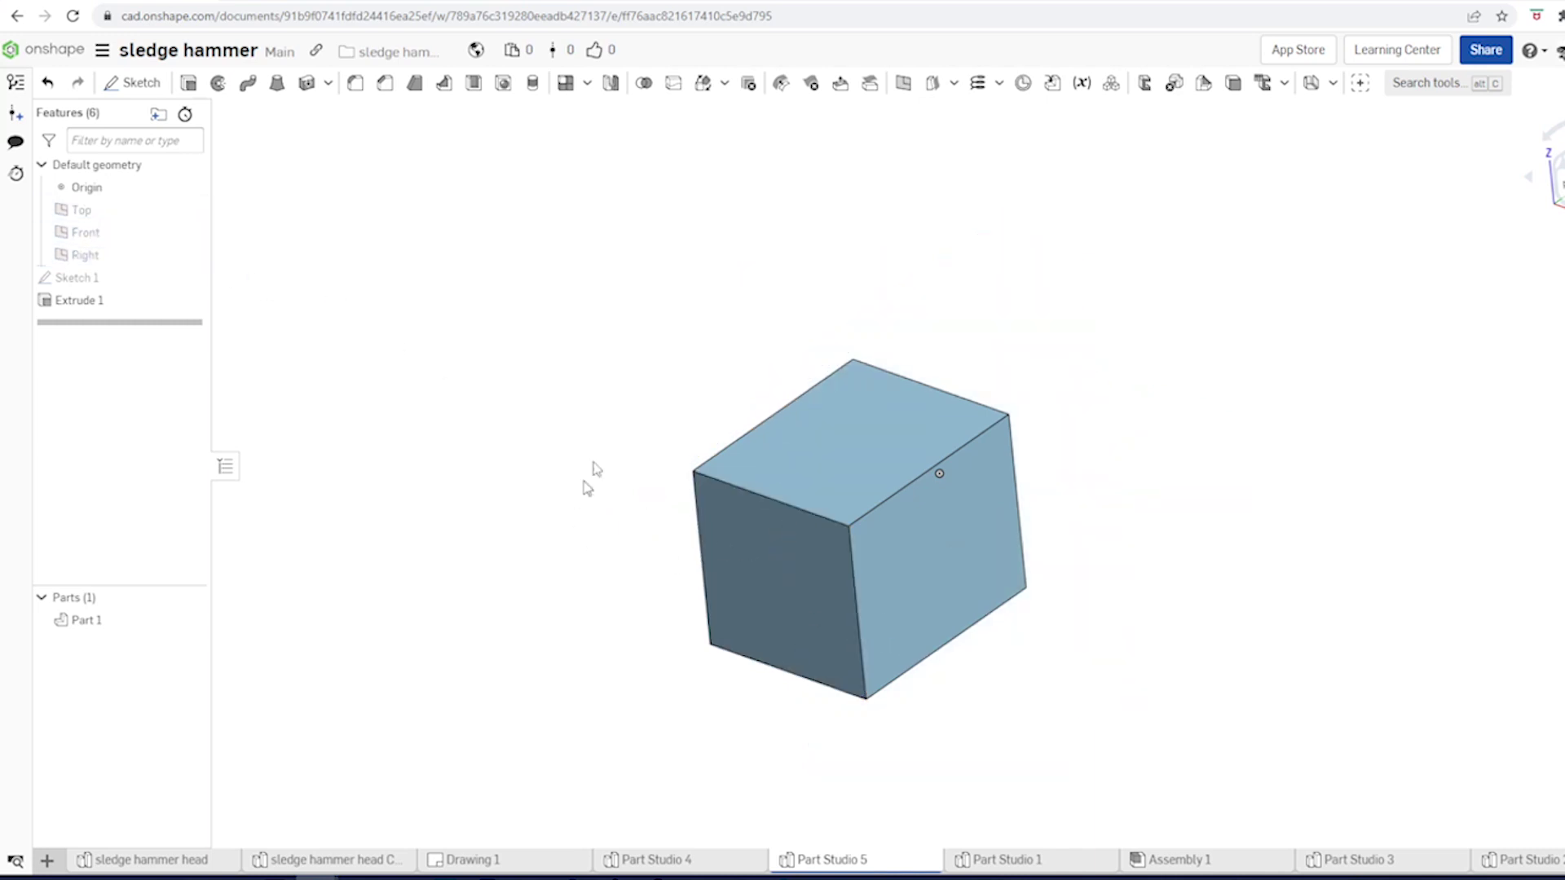
key("Up")
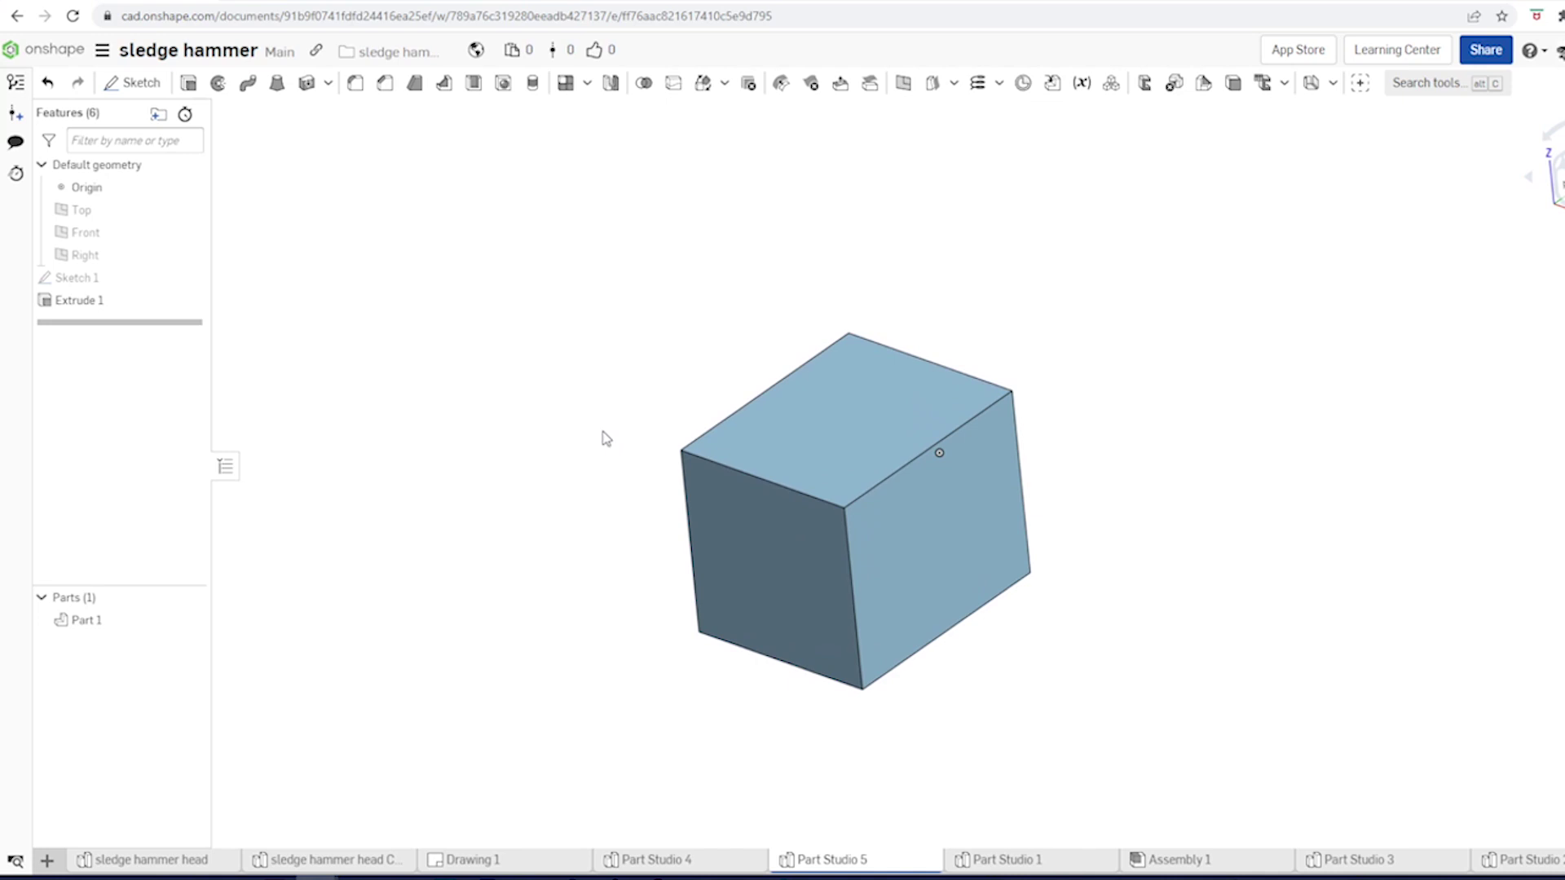
key("f")
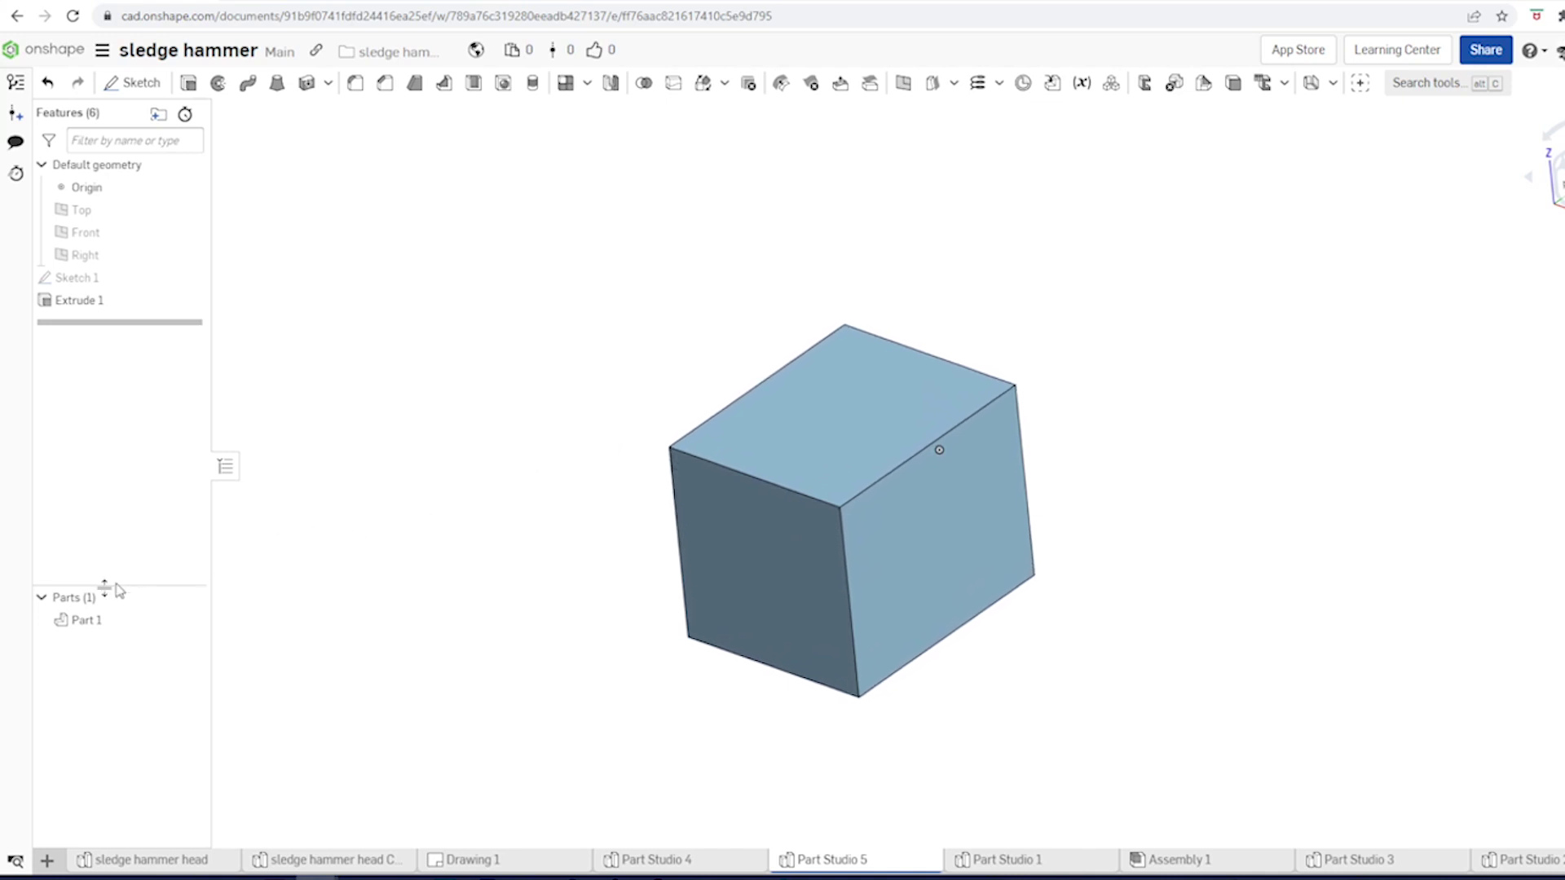
Step: Apply the grey 7F7F7F appearance to Part 1
right_click(87, 625)
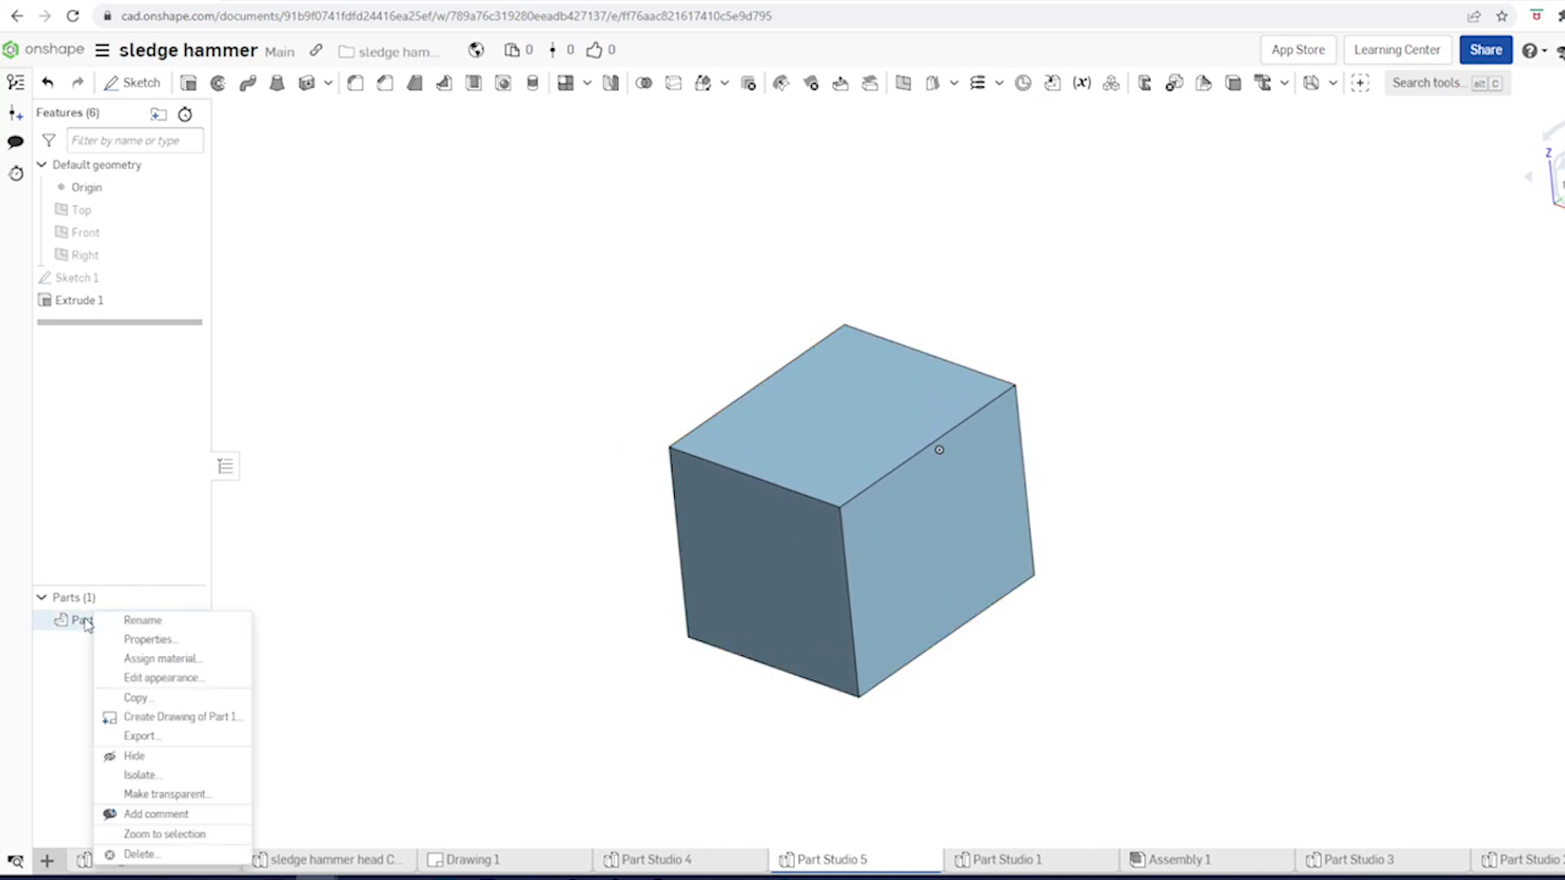
left_click(132, 678)
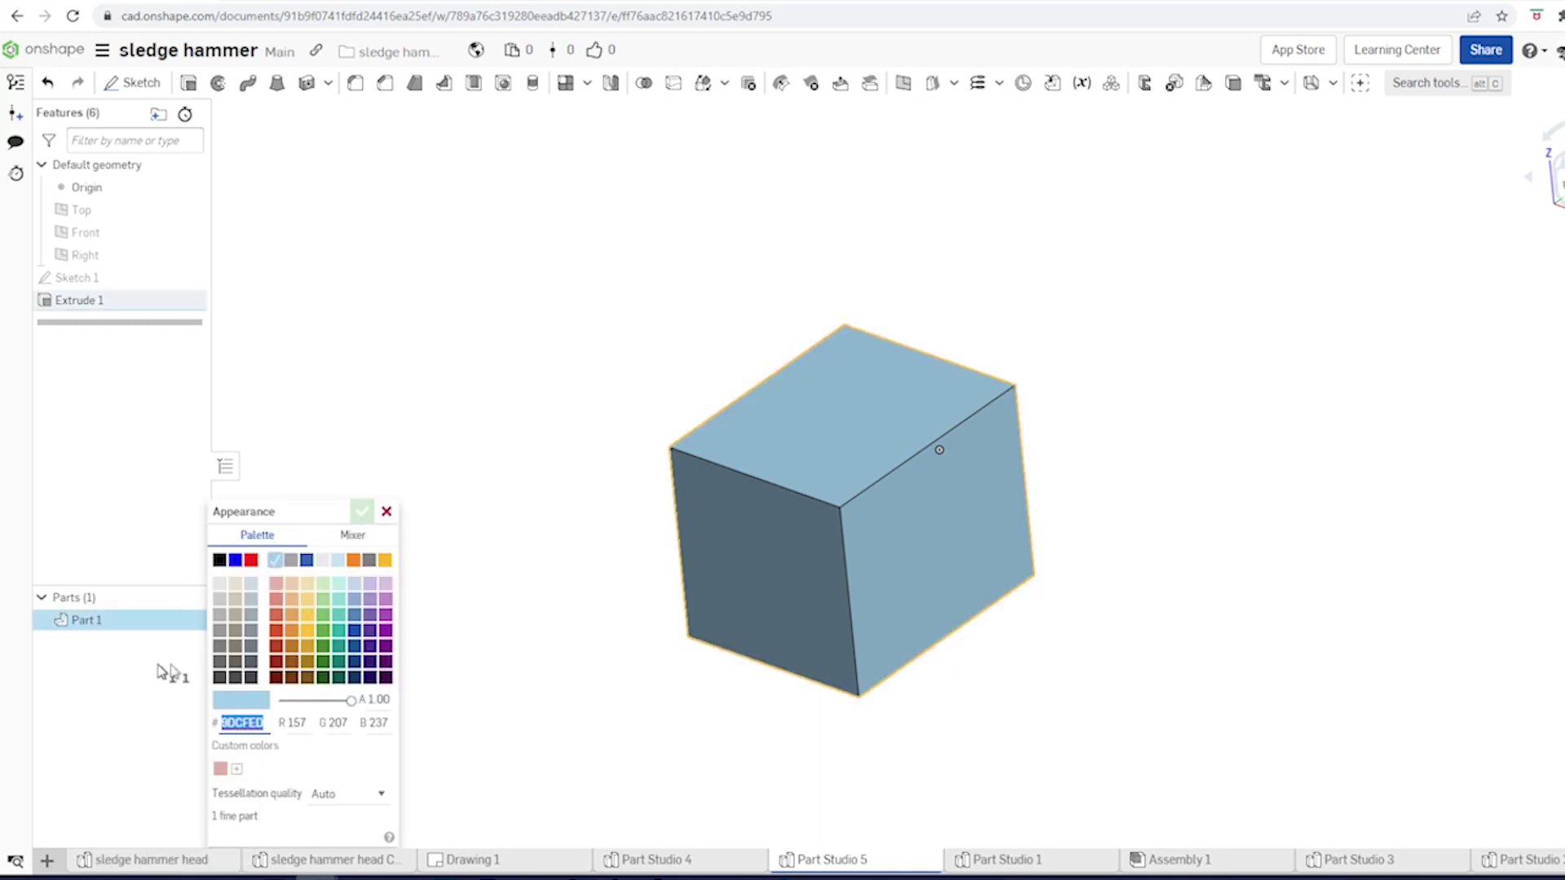
left_click(369, 561)
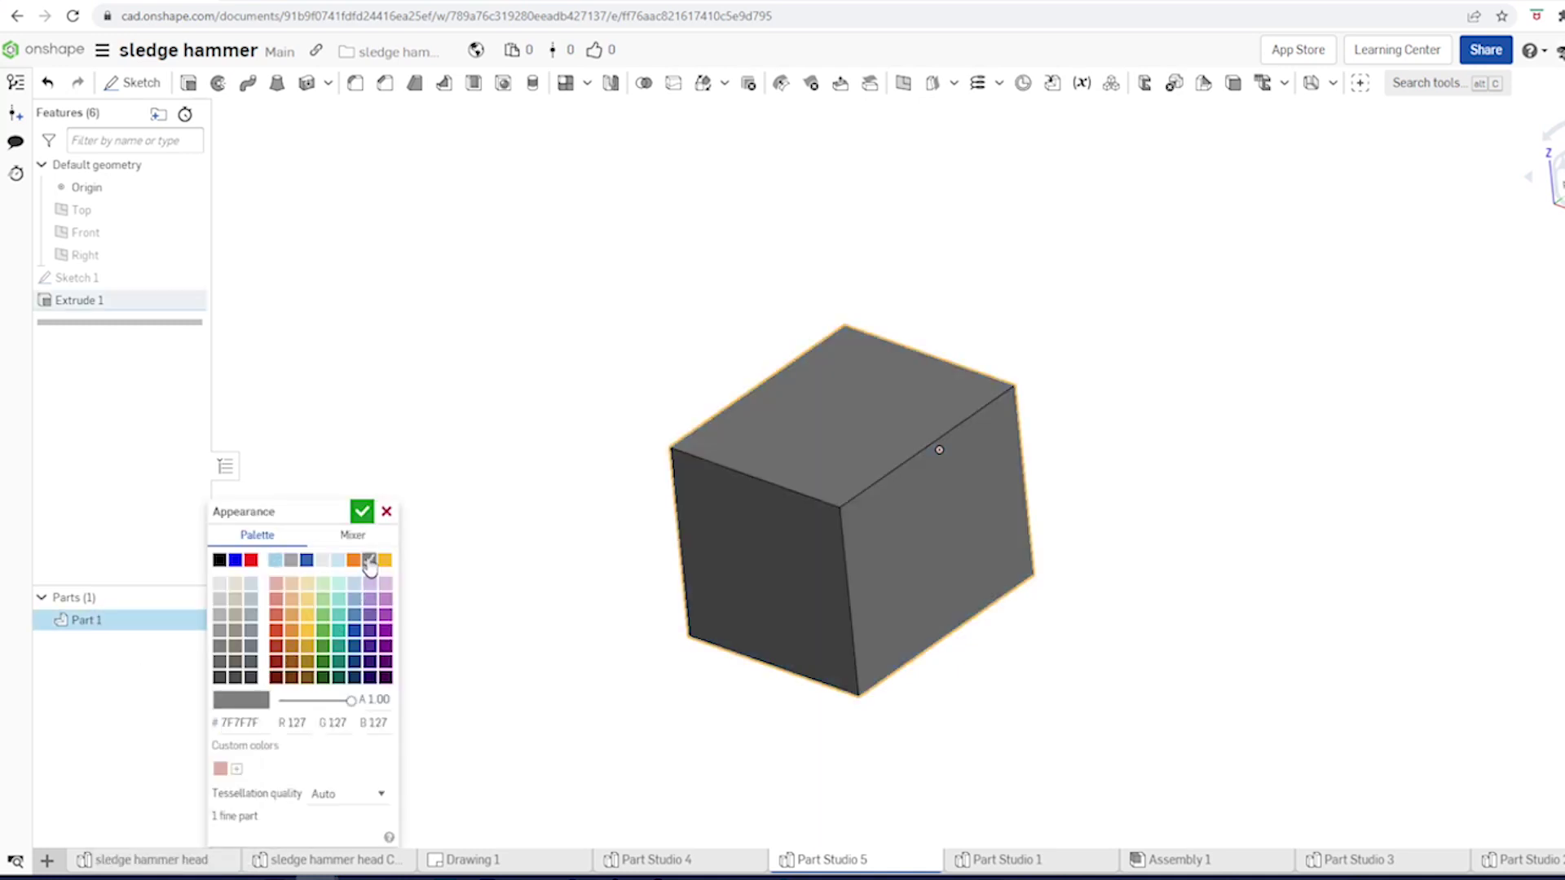
left_click(362, 512)
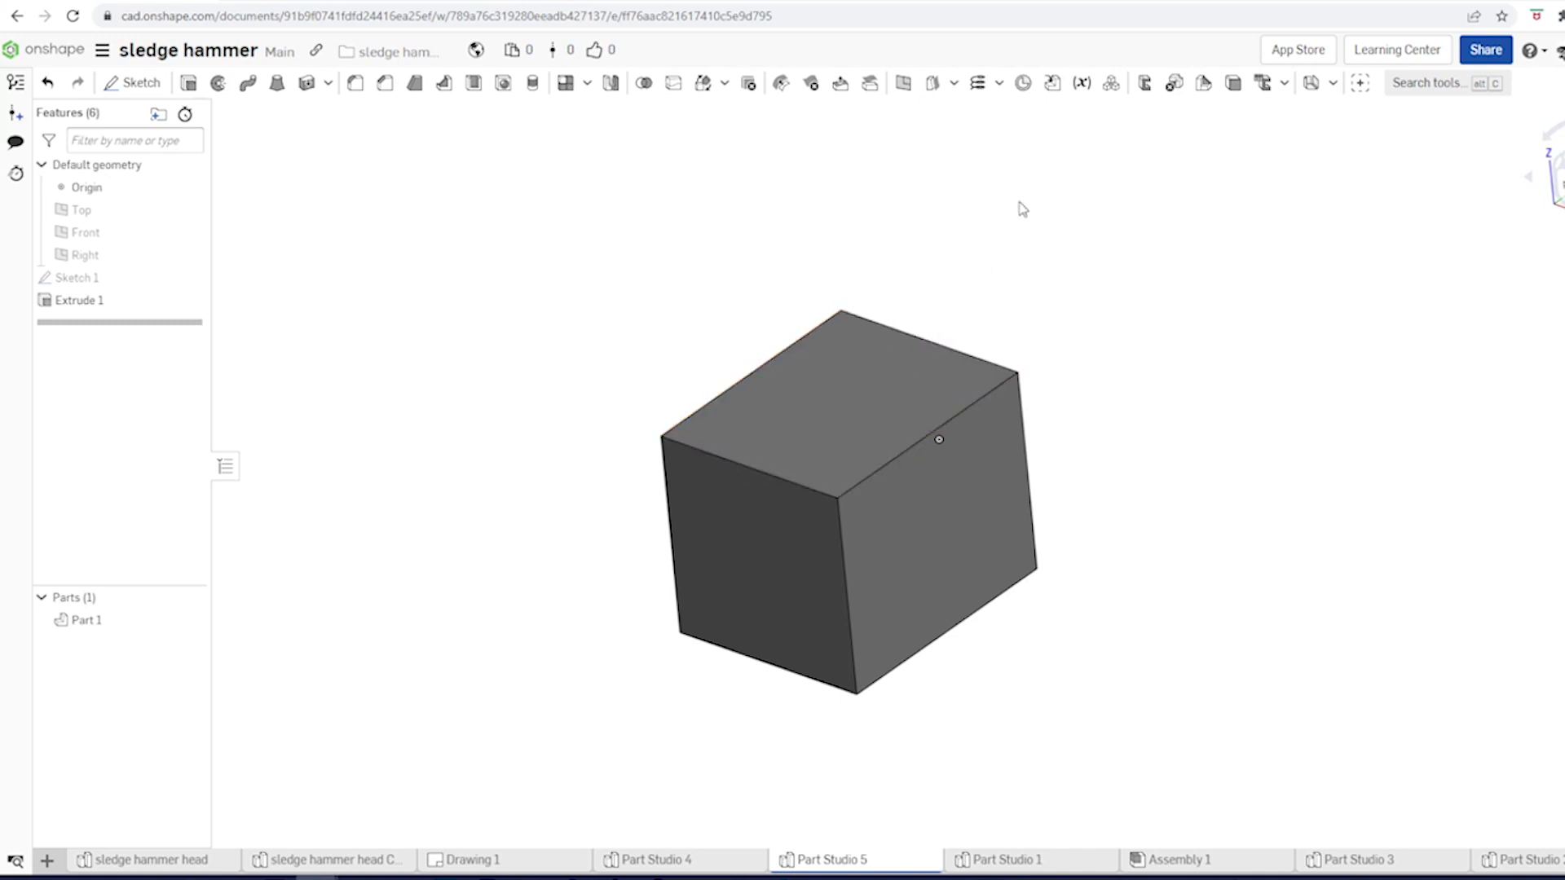
Step: Start a sketch on the cube's top face with a thin rectangle running past the top edge
key("s")
left_click(1039, 187)
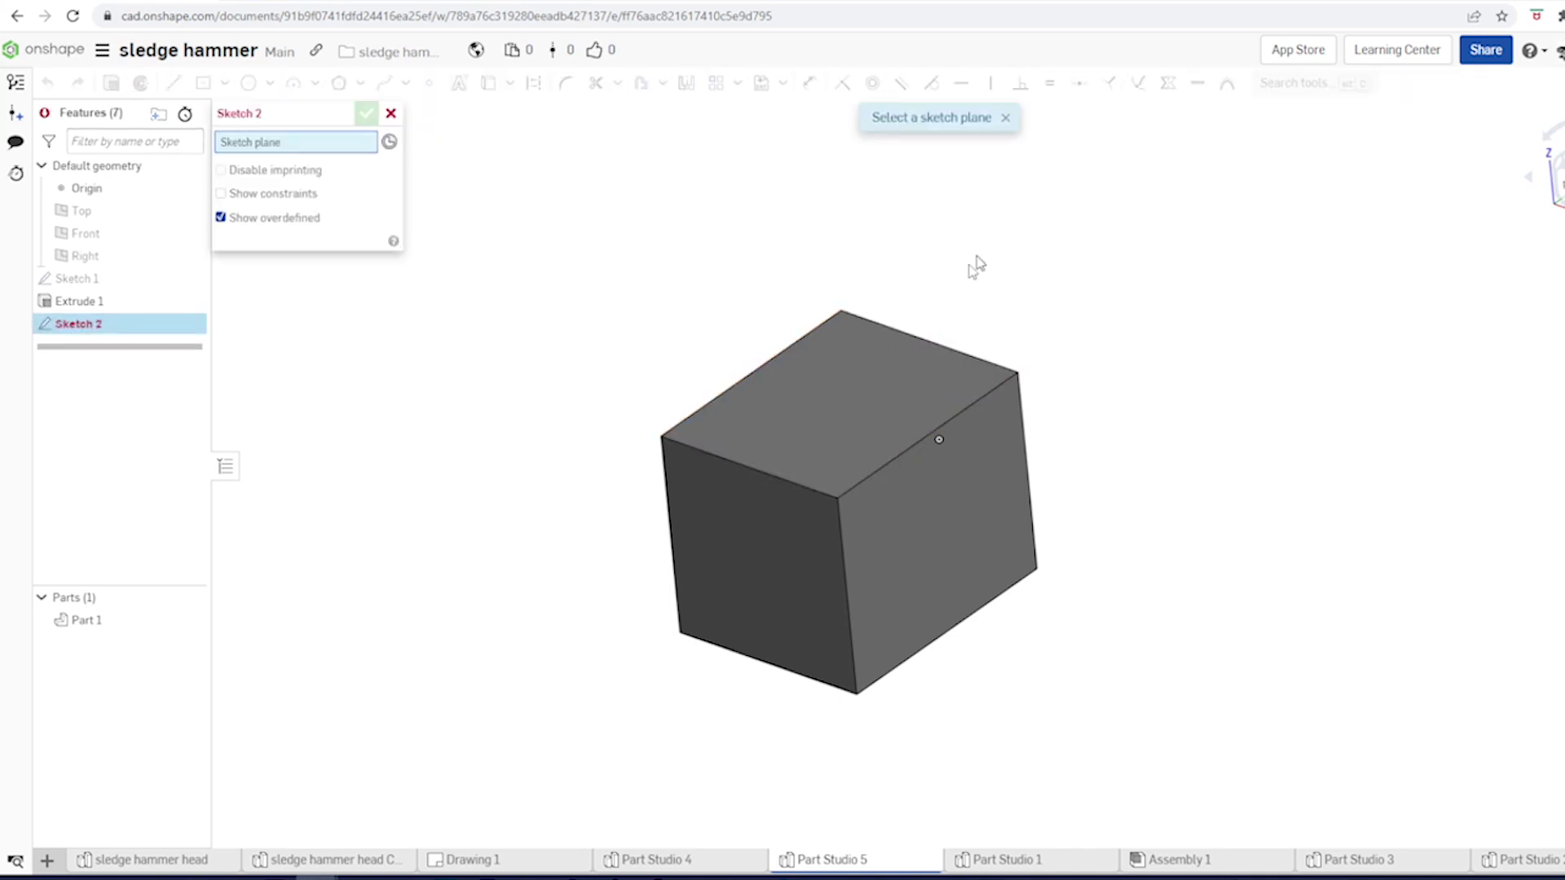
left_click(884, 360)
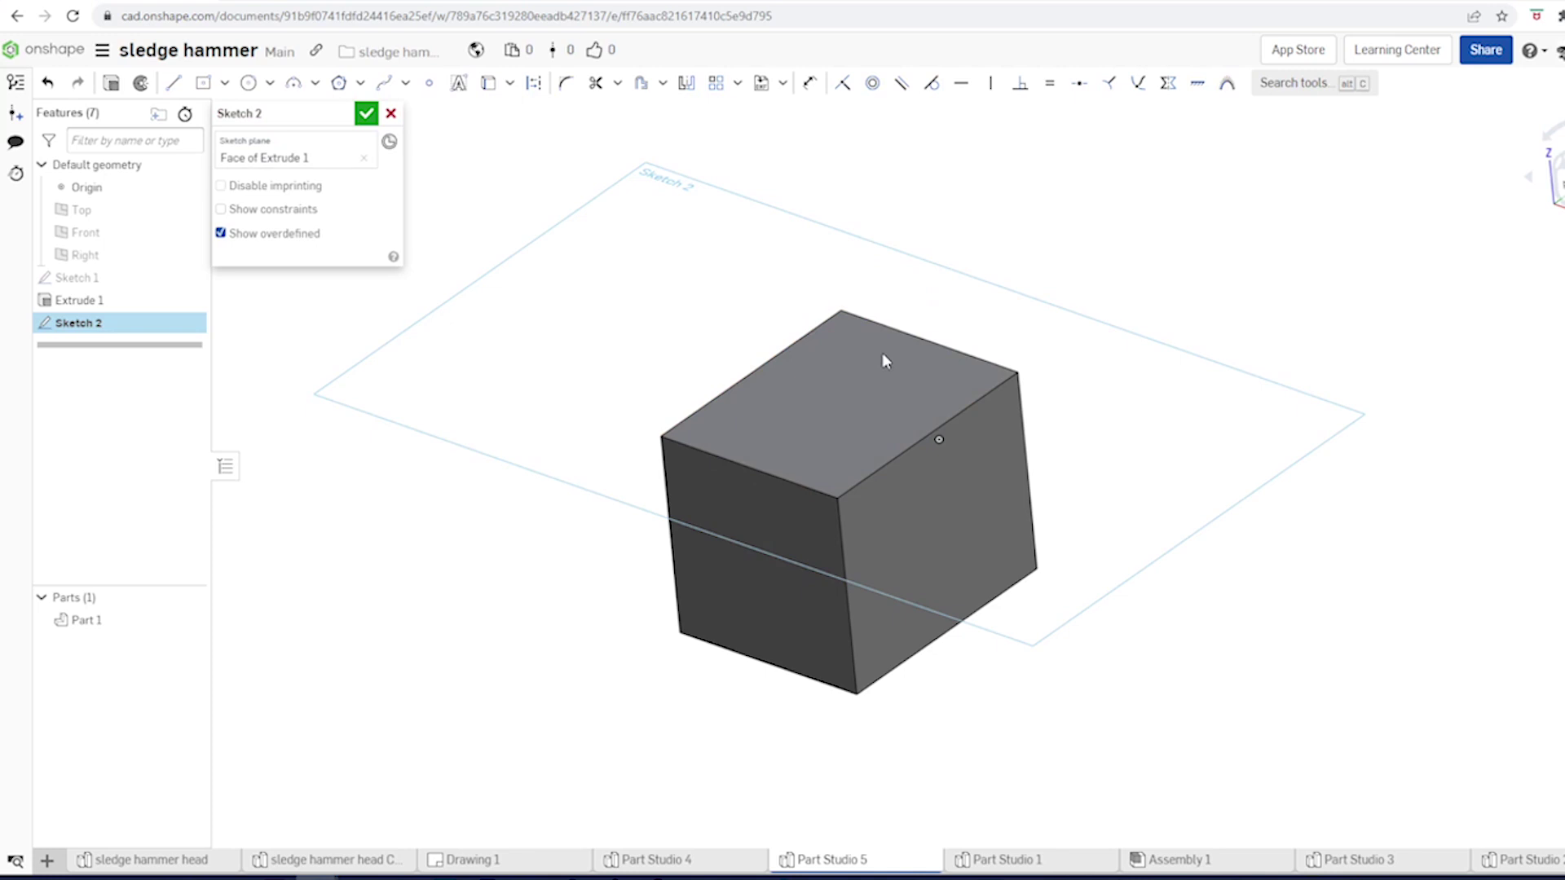
key("s")
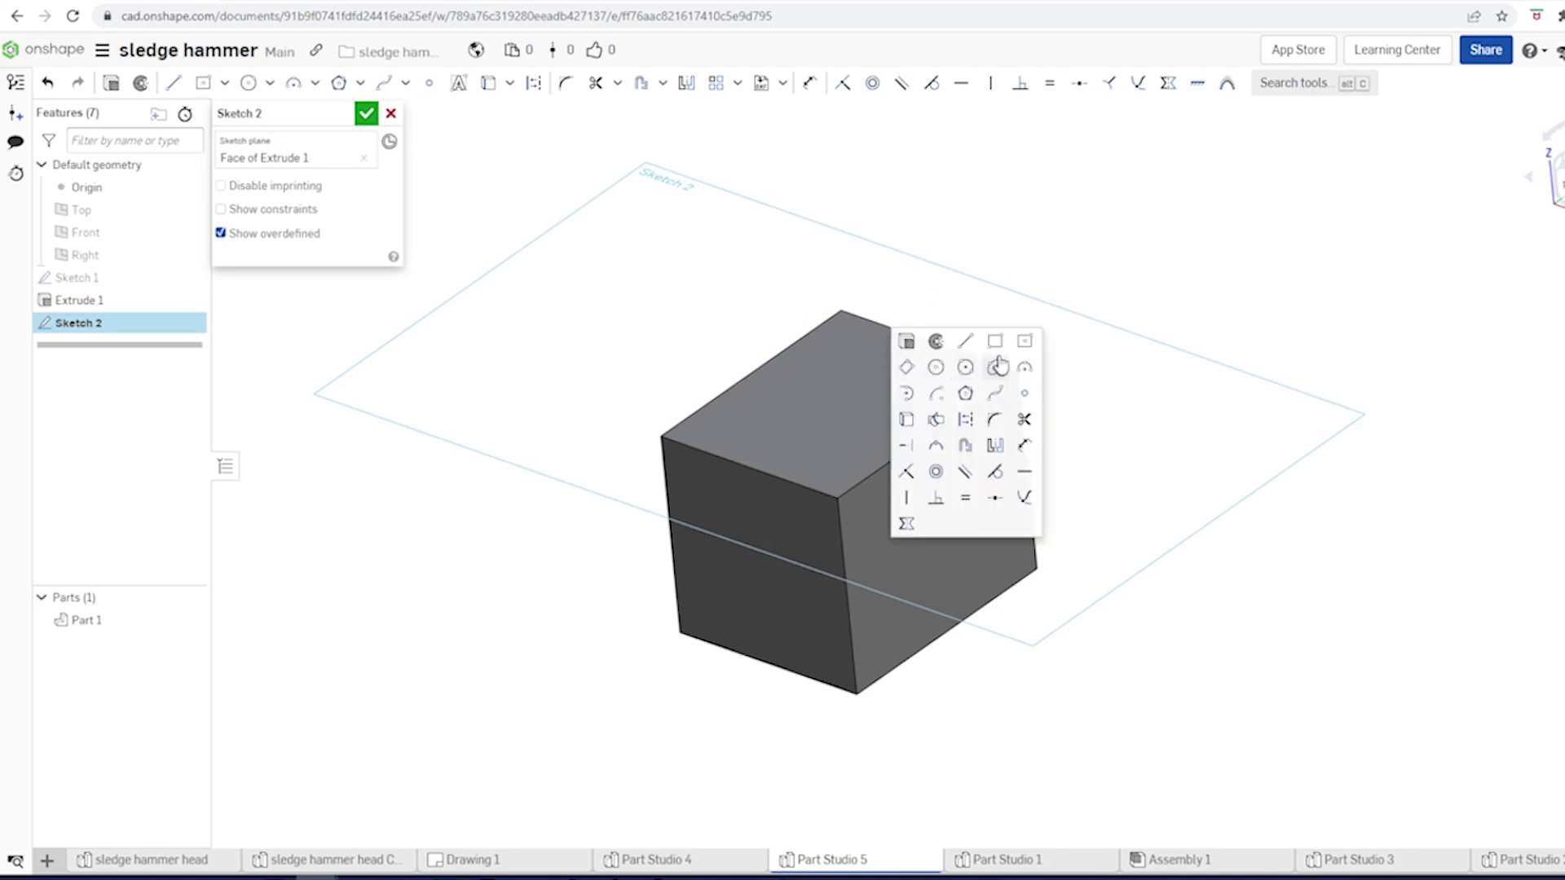
left_click(1024, 346)
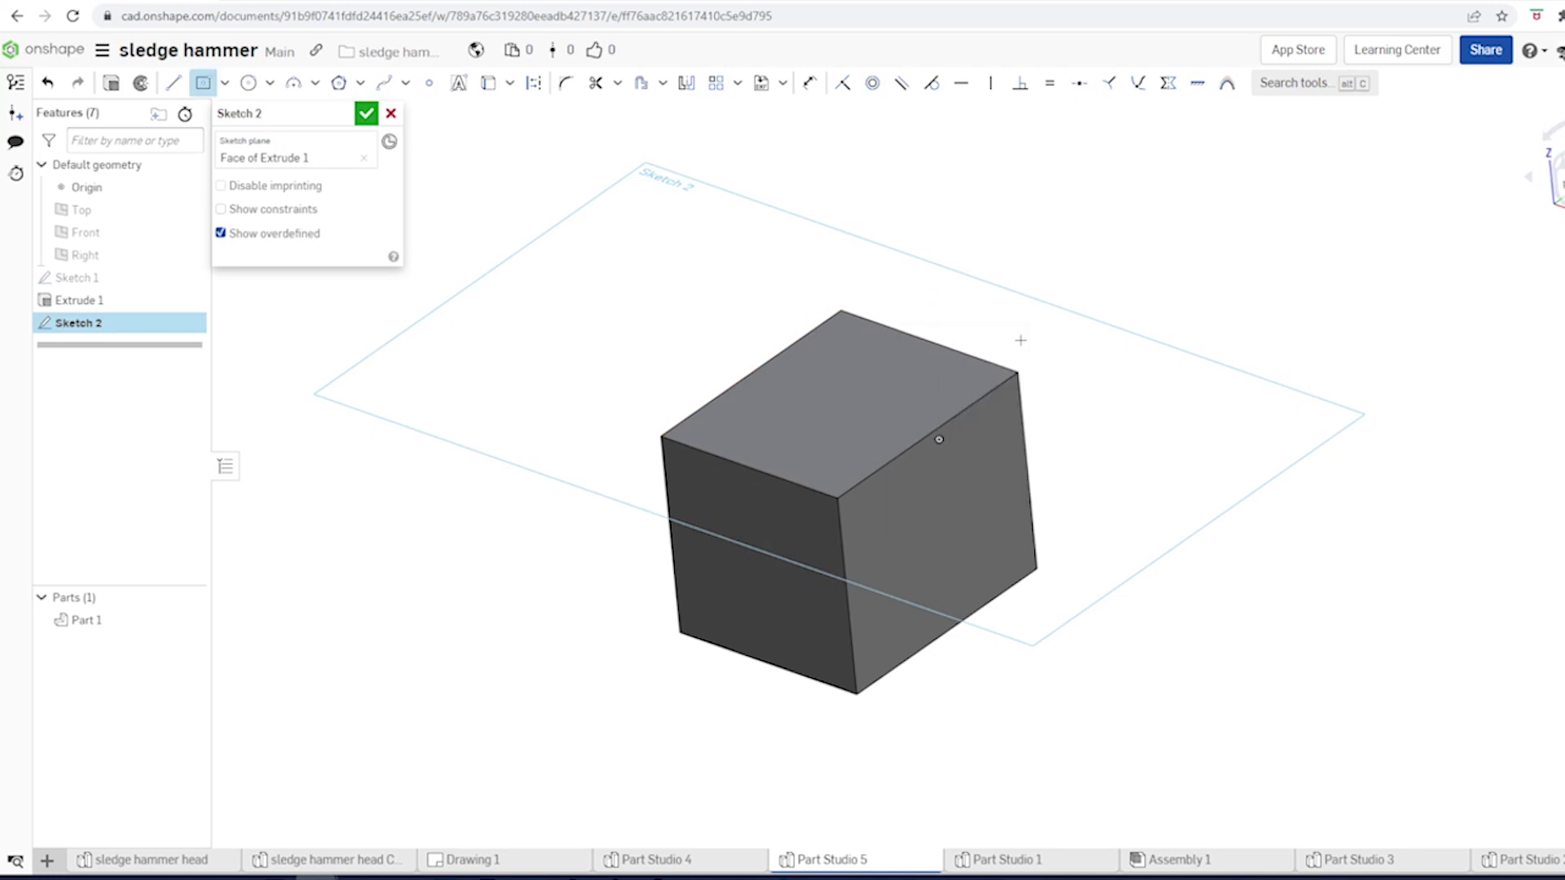
left_click(895, 372)
left_click(988, 308)
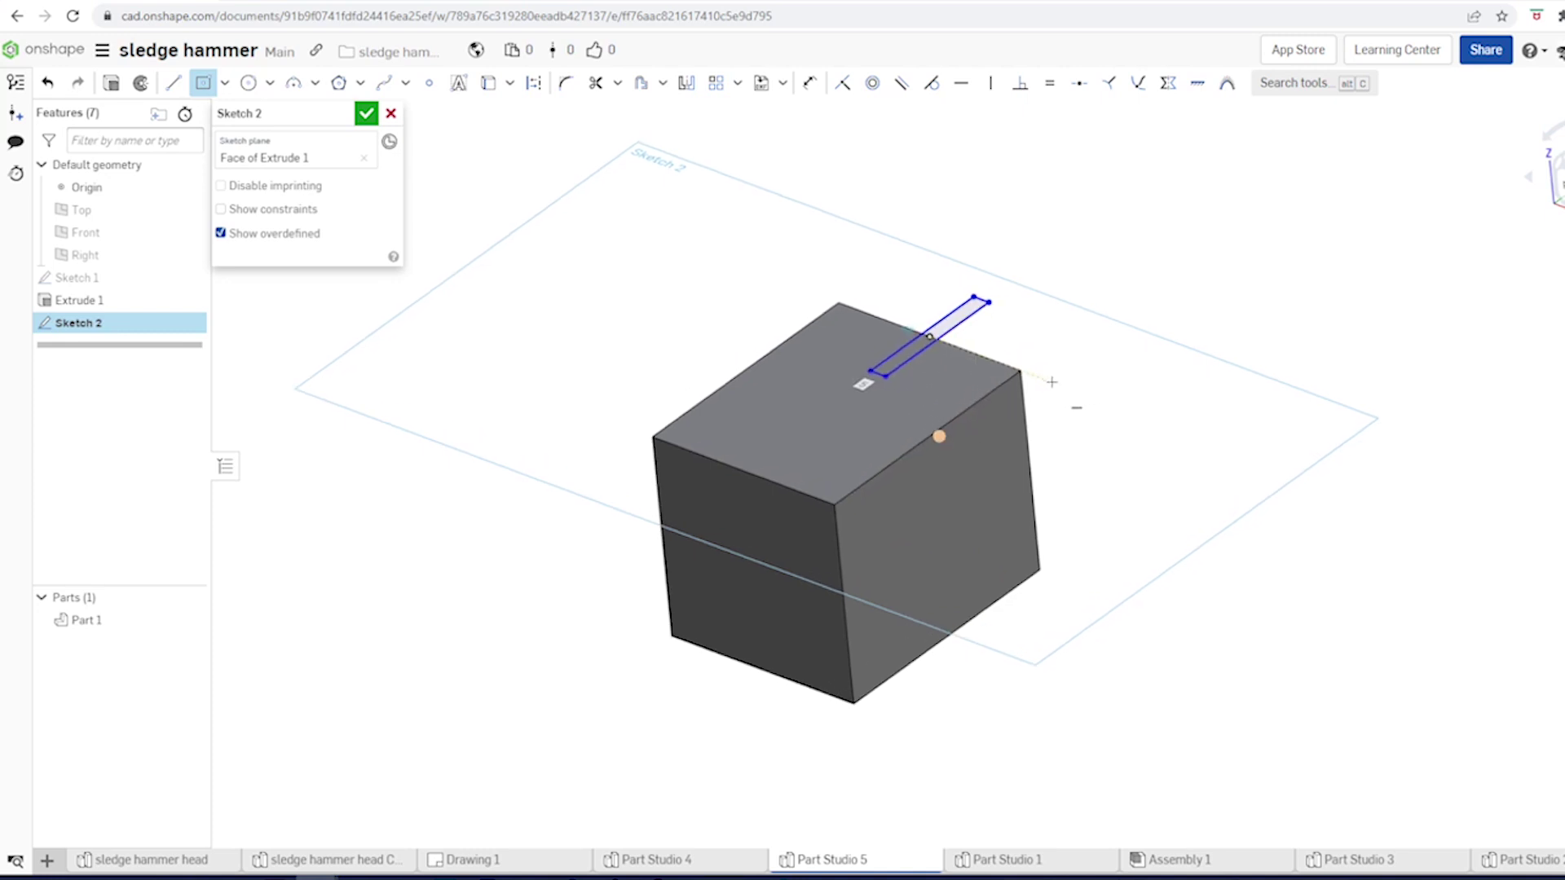
scroll(1051, 382, "up", 5)
Step: Add a circle at the rectangle's inner end, project the top edge, and trim the circle's inner half
key("c")
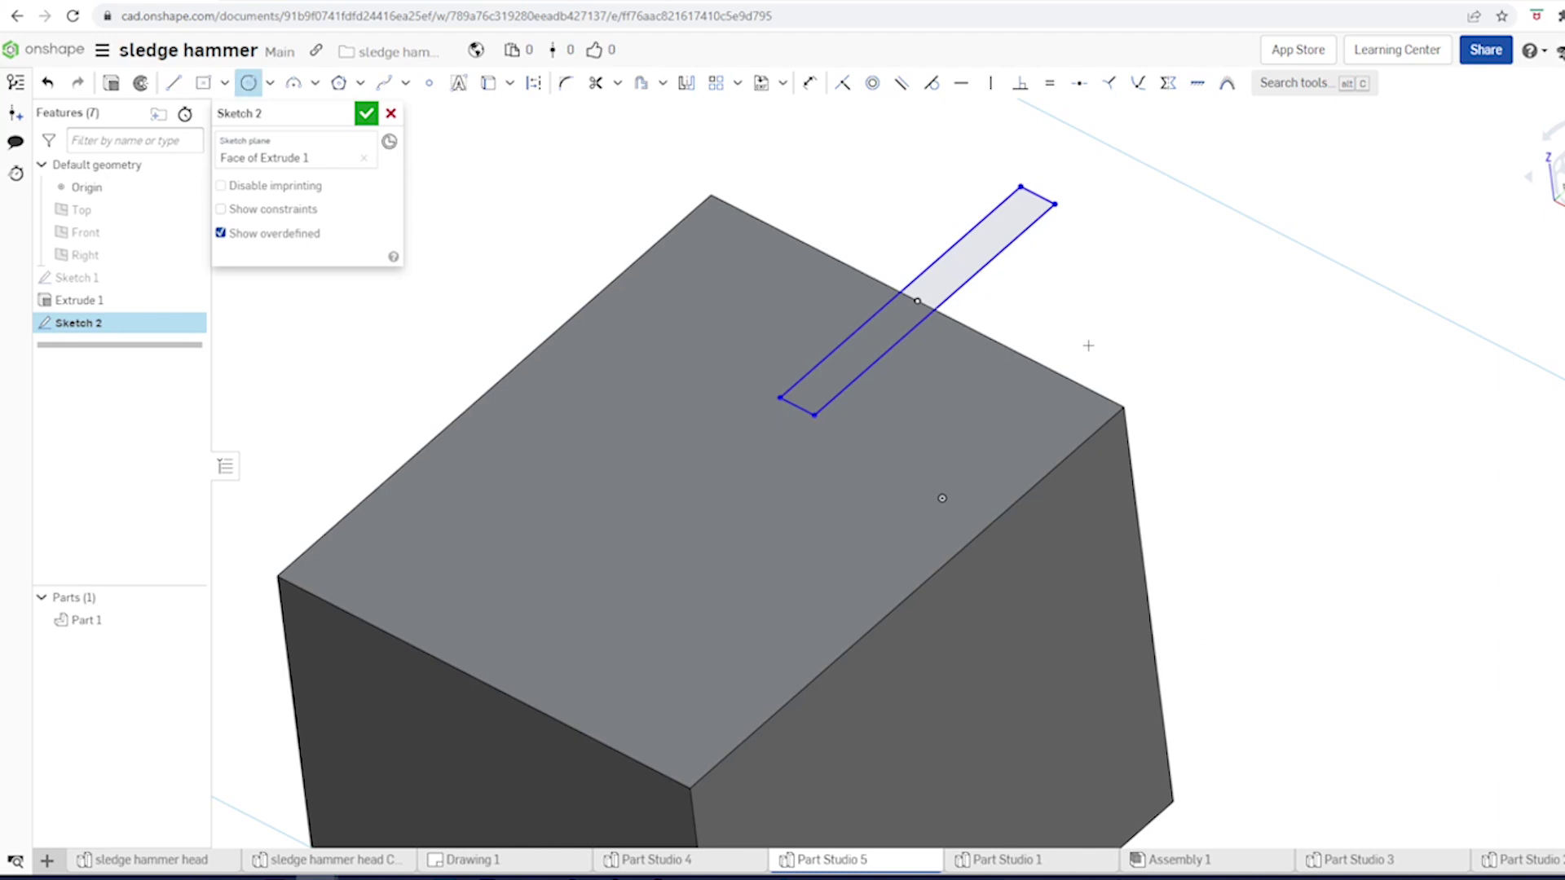
left_click(797, 405)
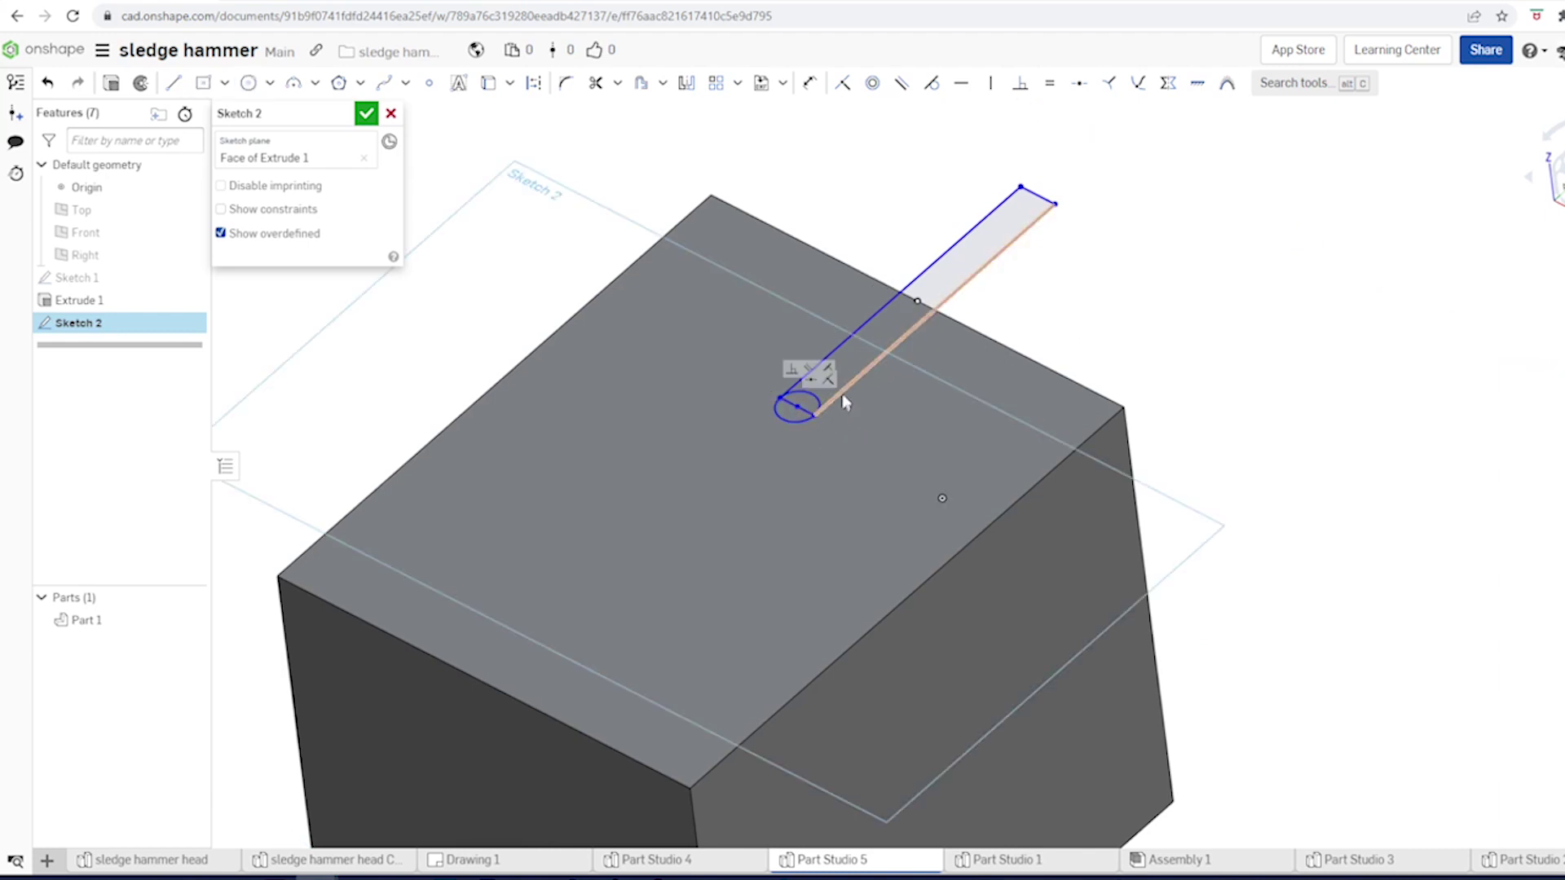
left_click(843, 389)
key("Escape")
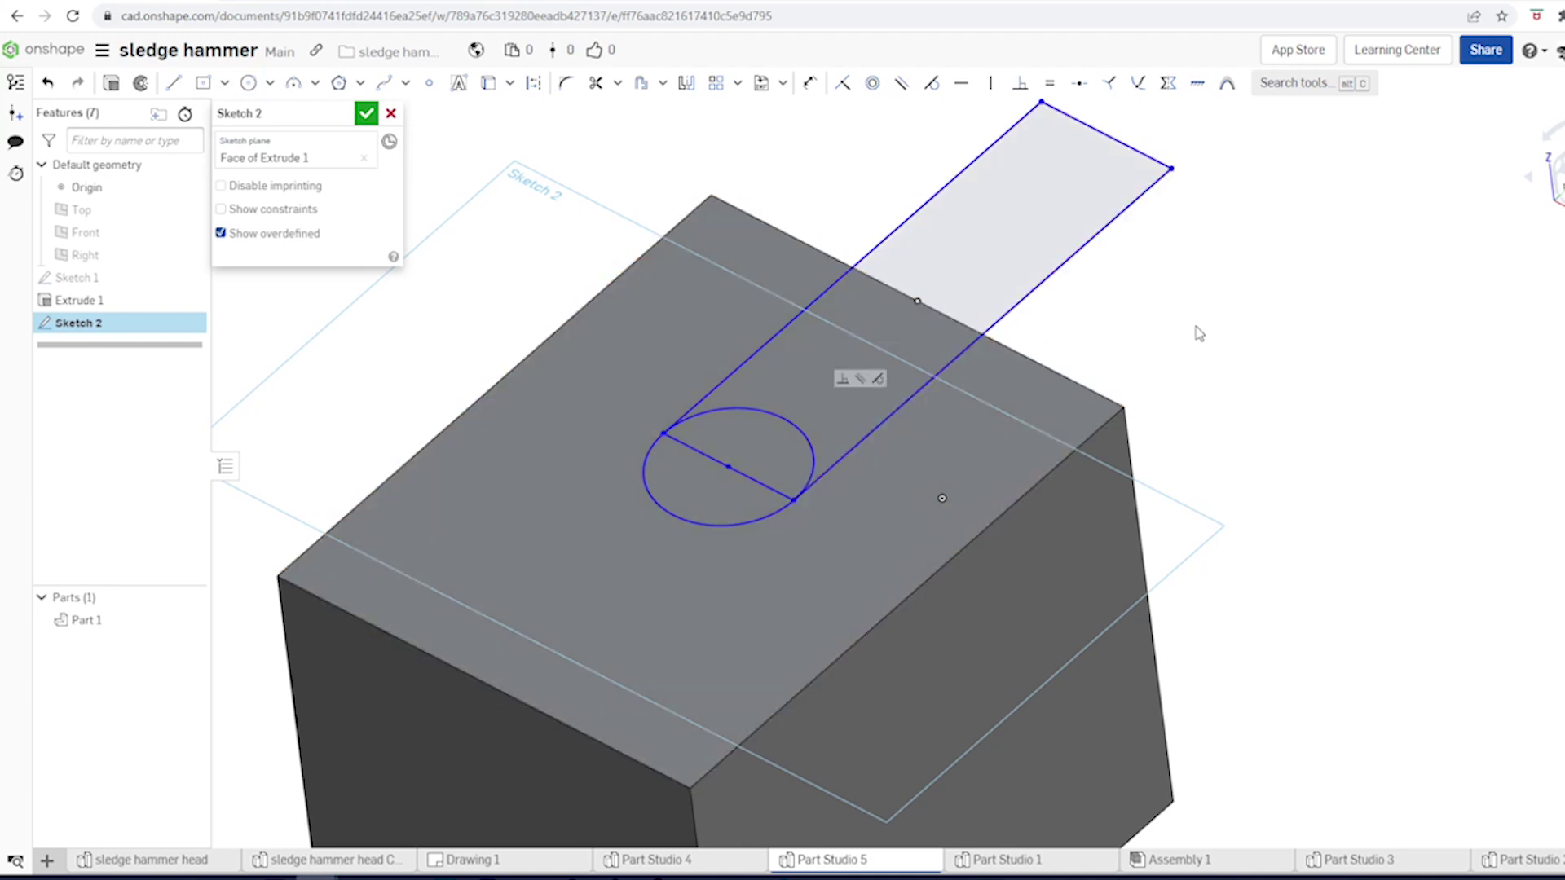
key("u")
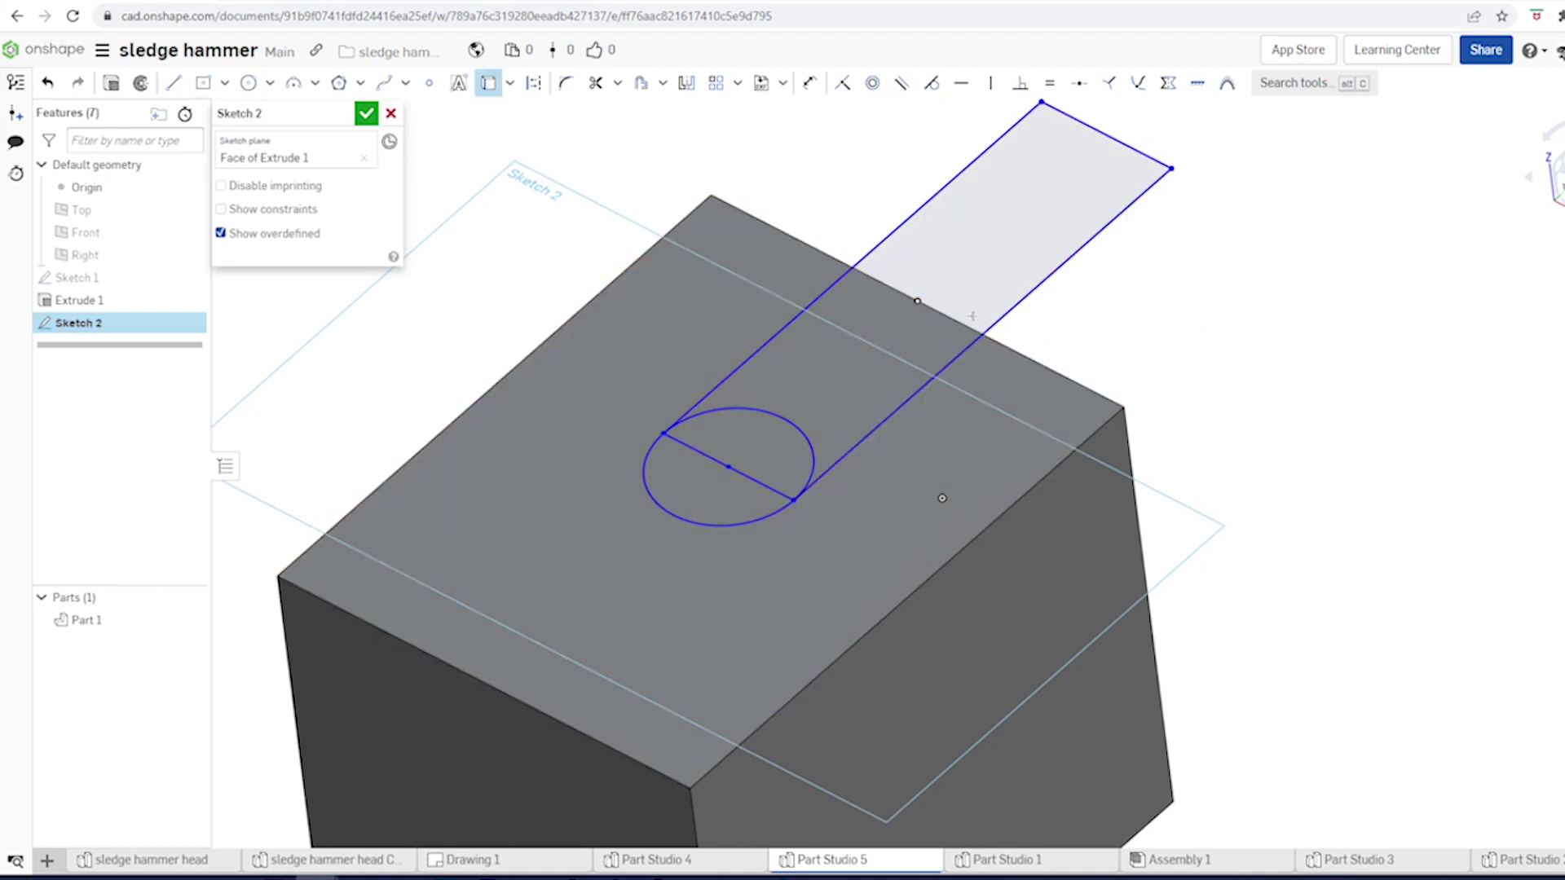
left_click(956, 324)
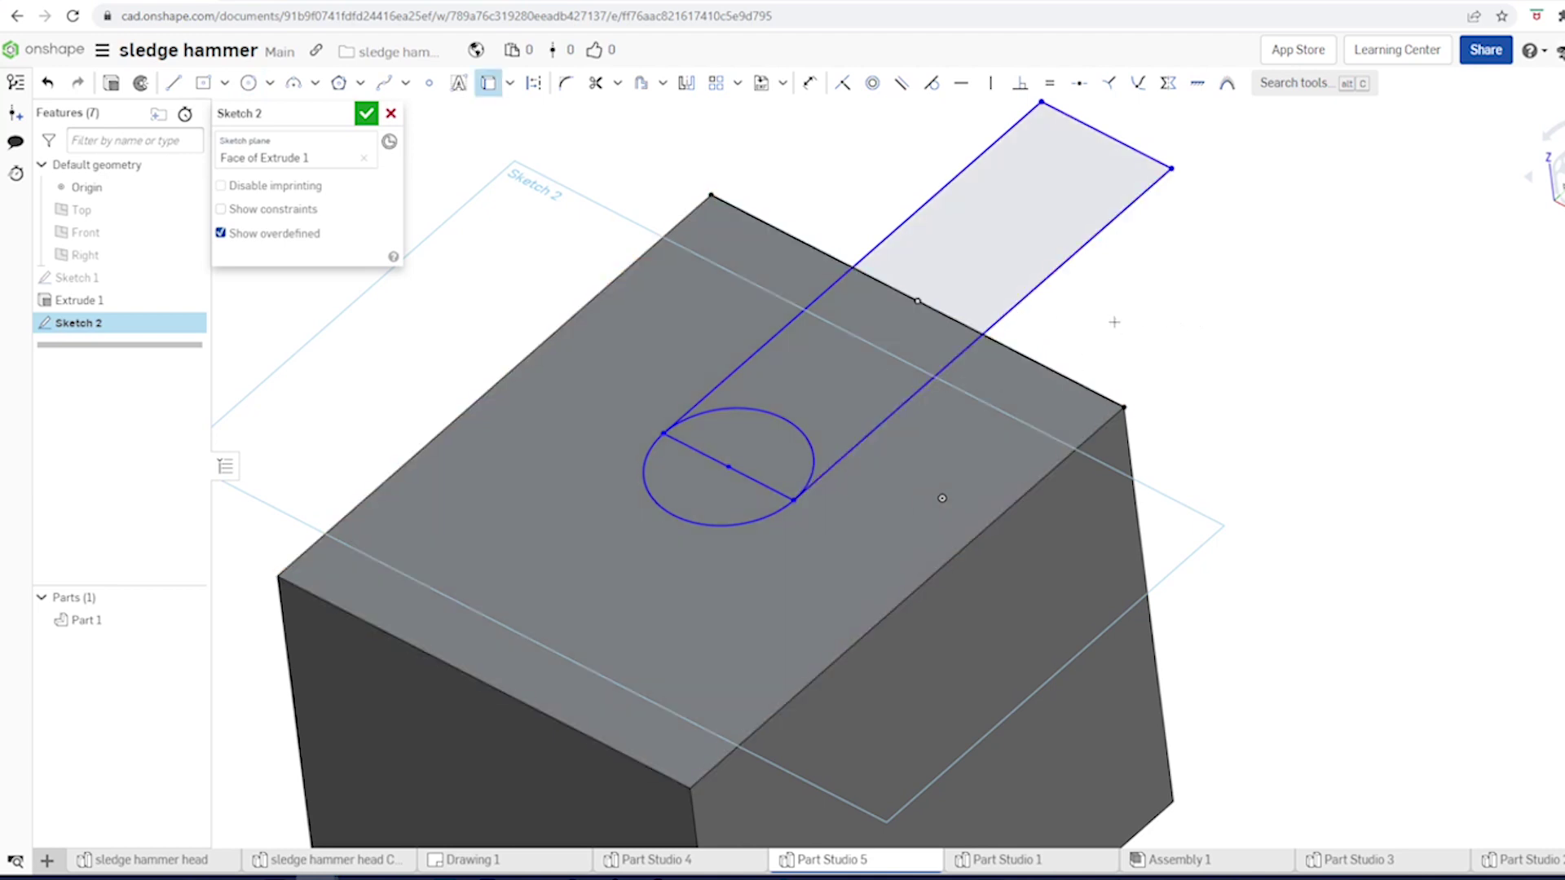
key("m")
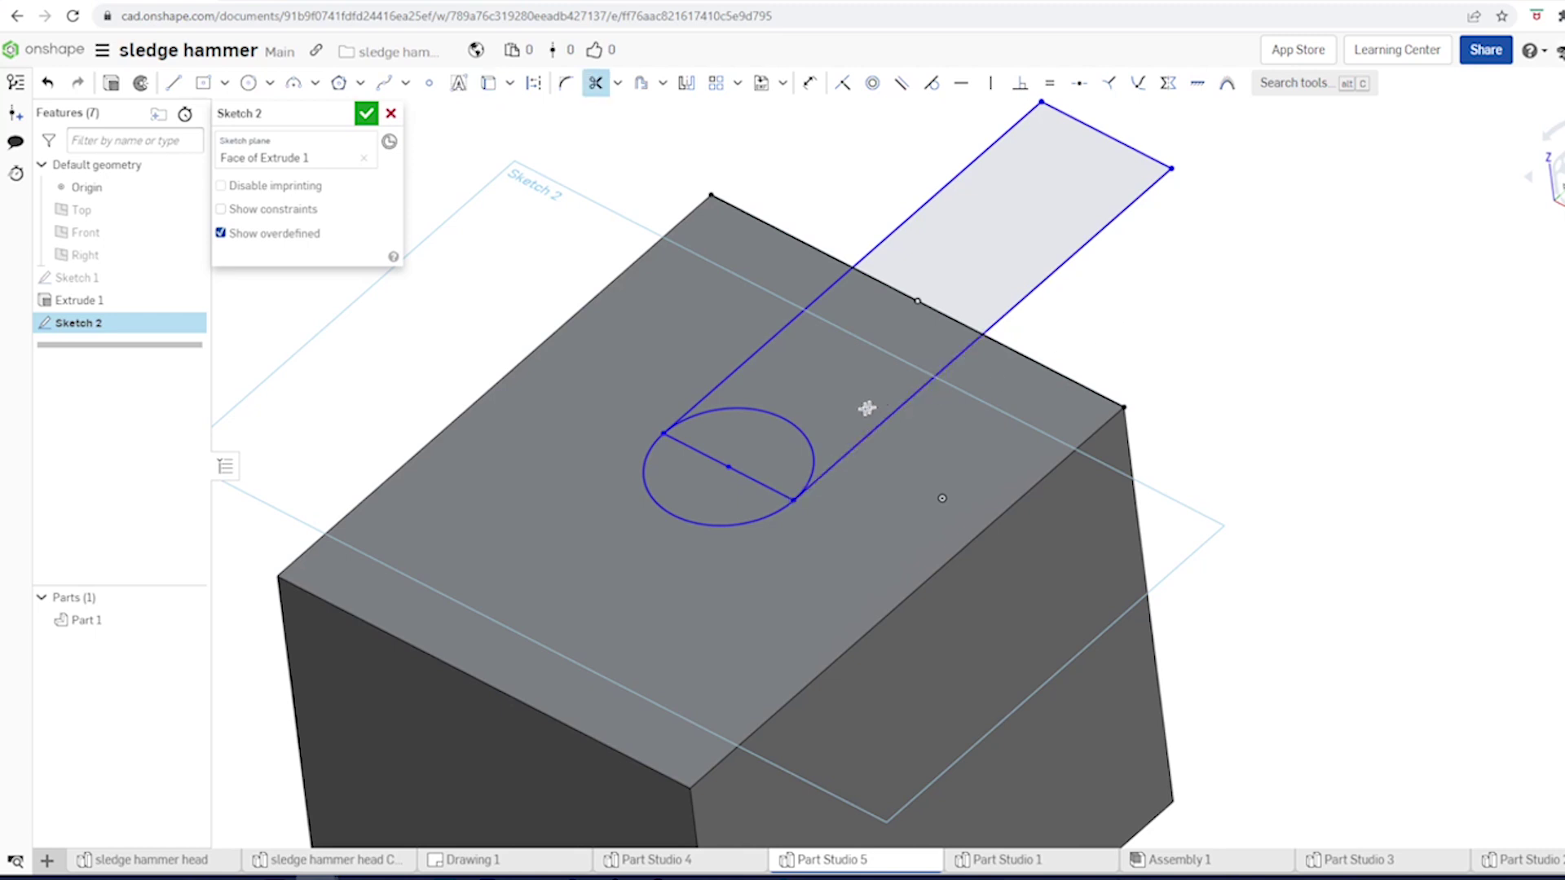
left_click(803, 441)
Step: Dimension the rounded end R11 and the slot's distance from the top edge as 1
key("d")
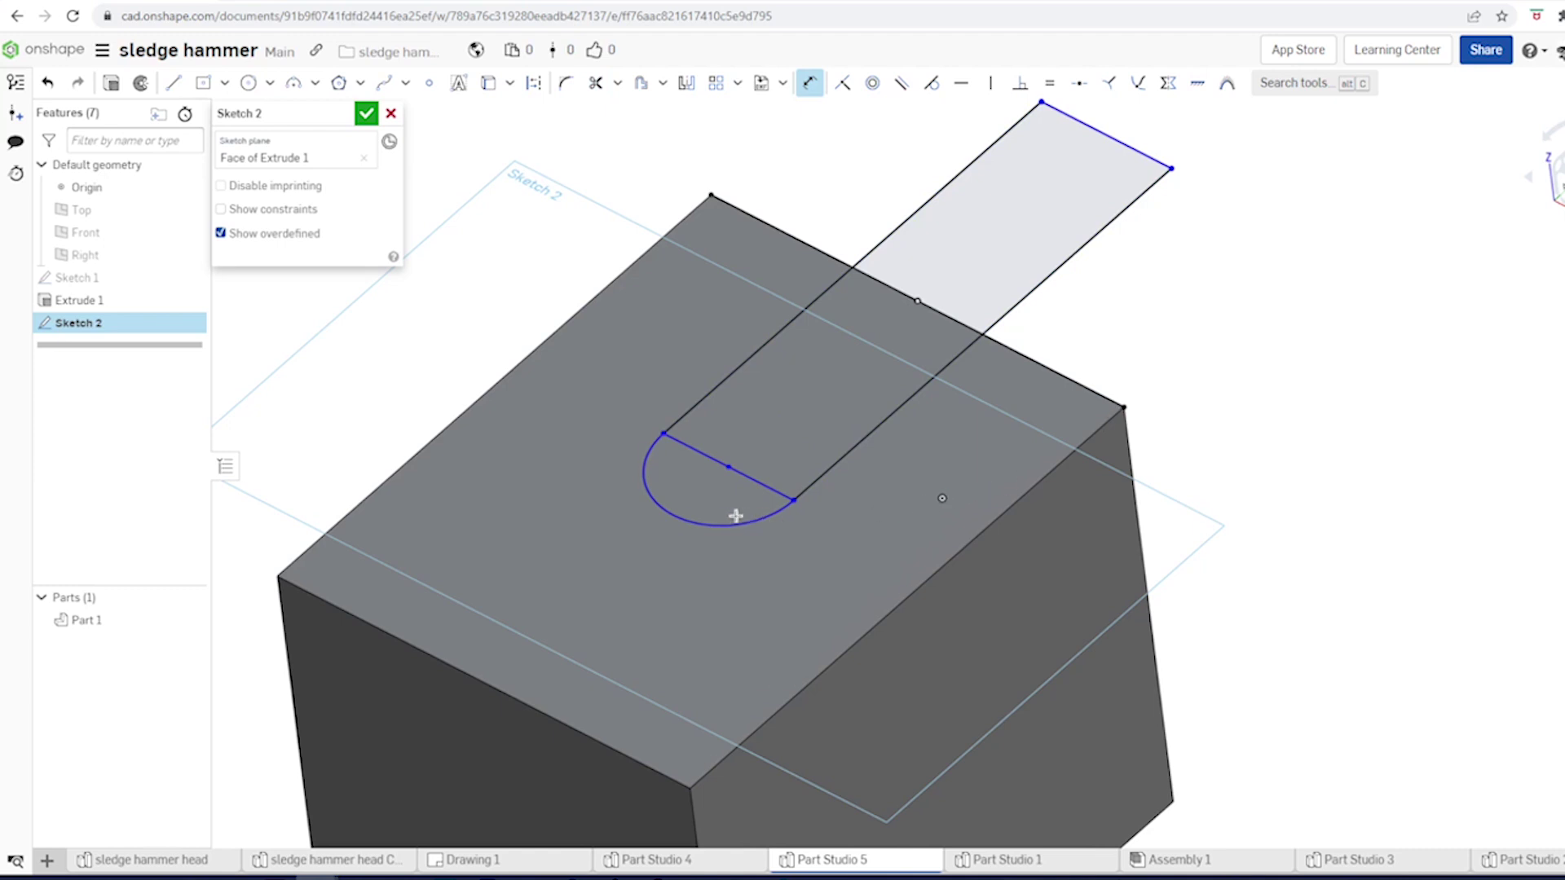
left_click(730, 524)
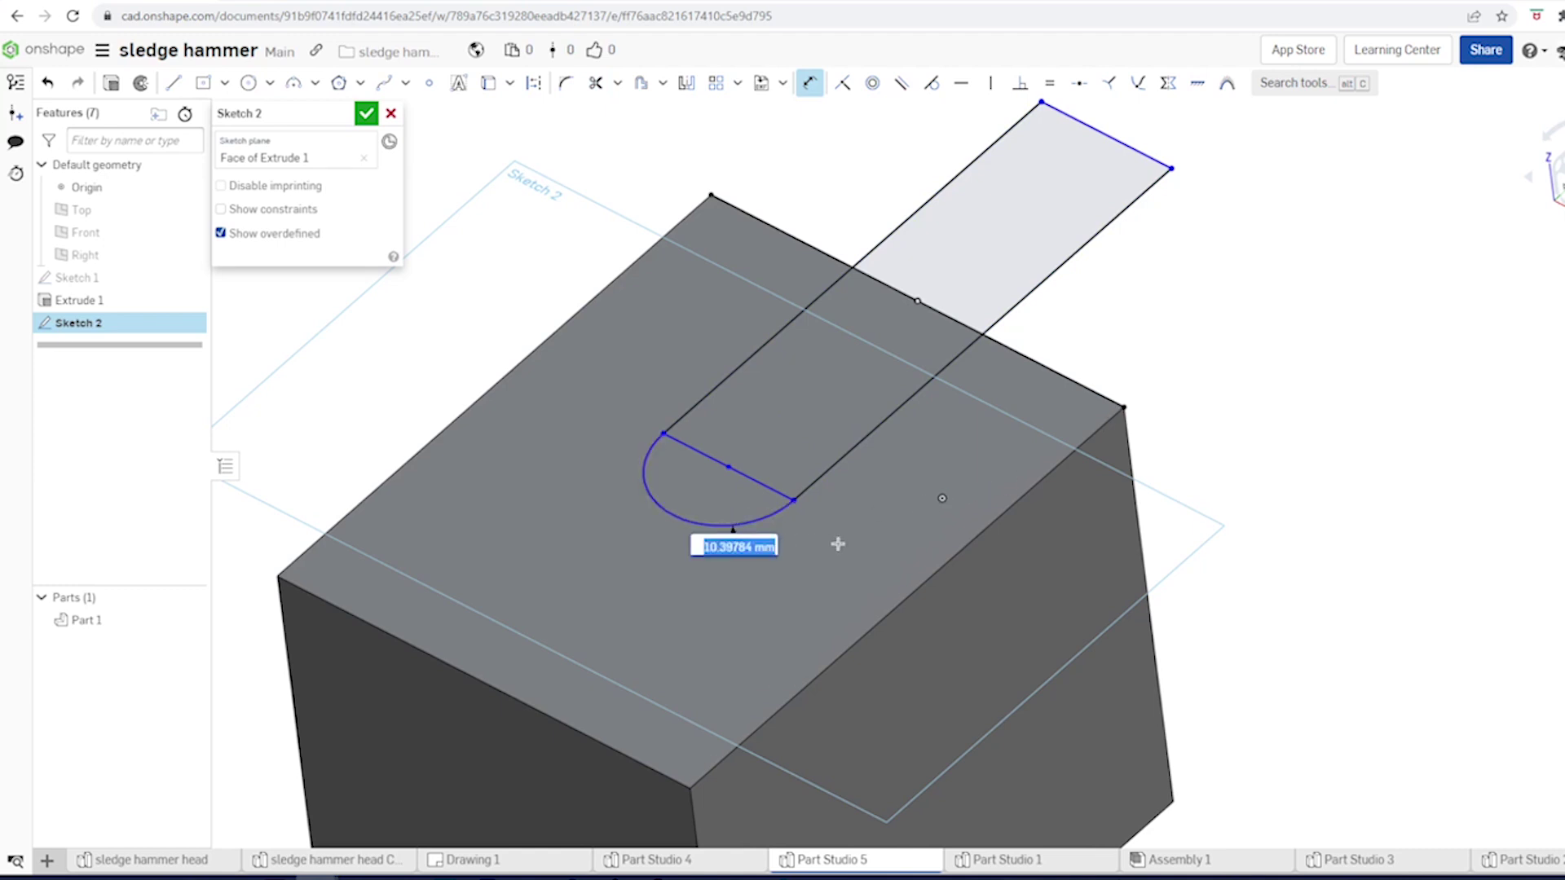
type("11")
key("Return")
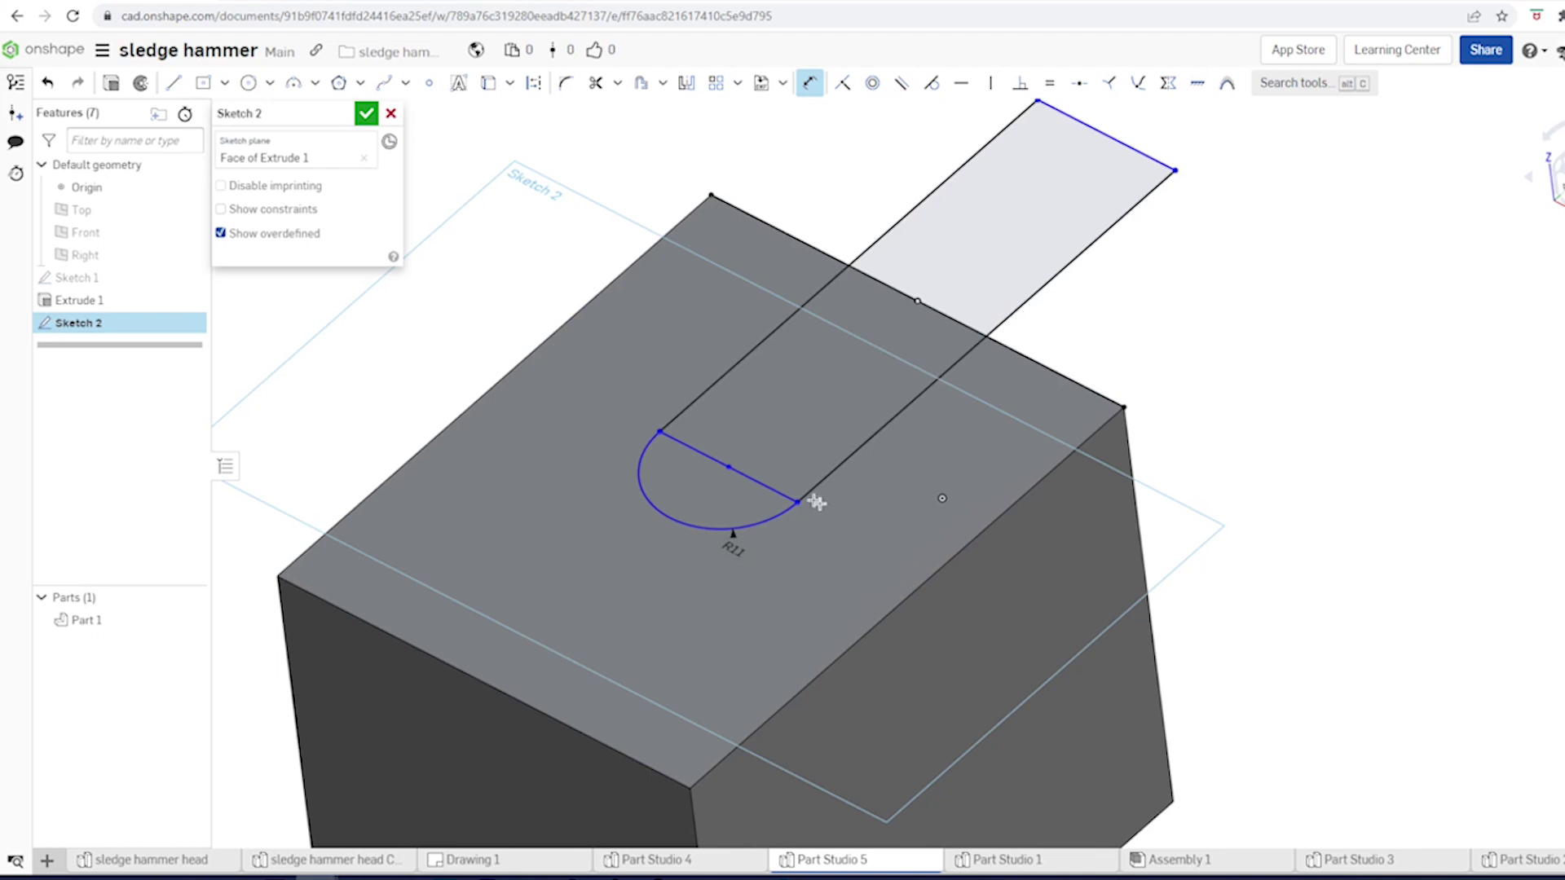
left_click(717, 380)
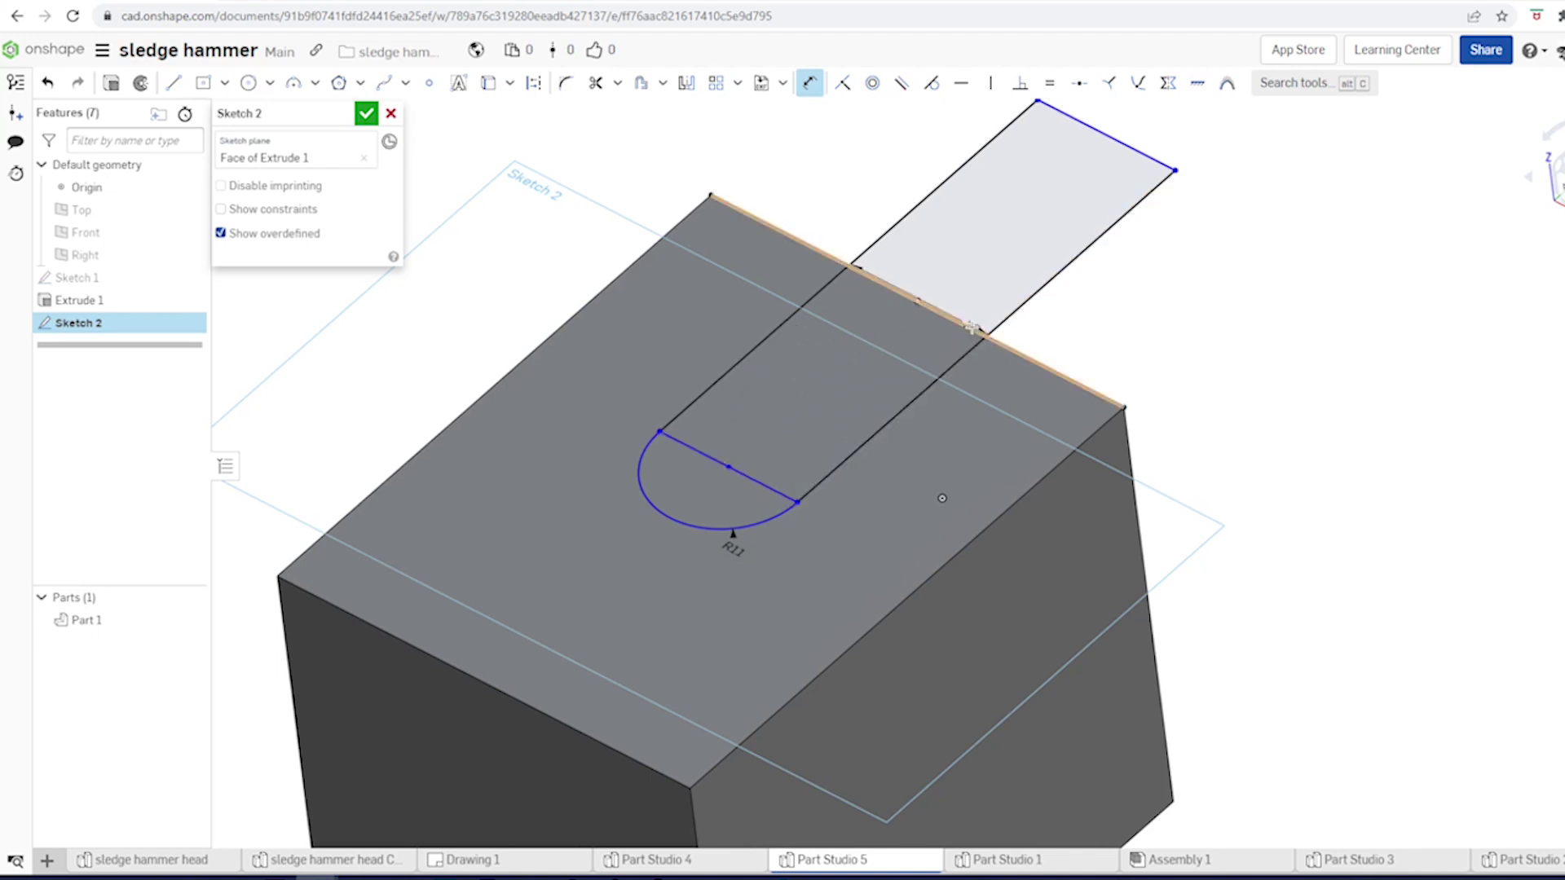
left_click(971, 327)
left_click(982, 377)
type("14")
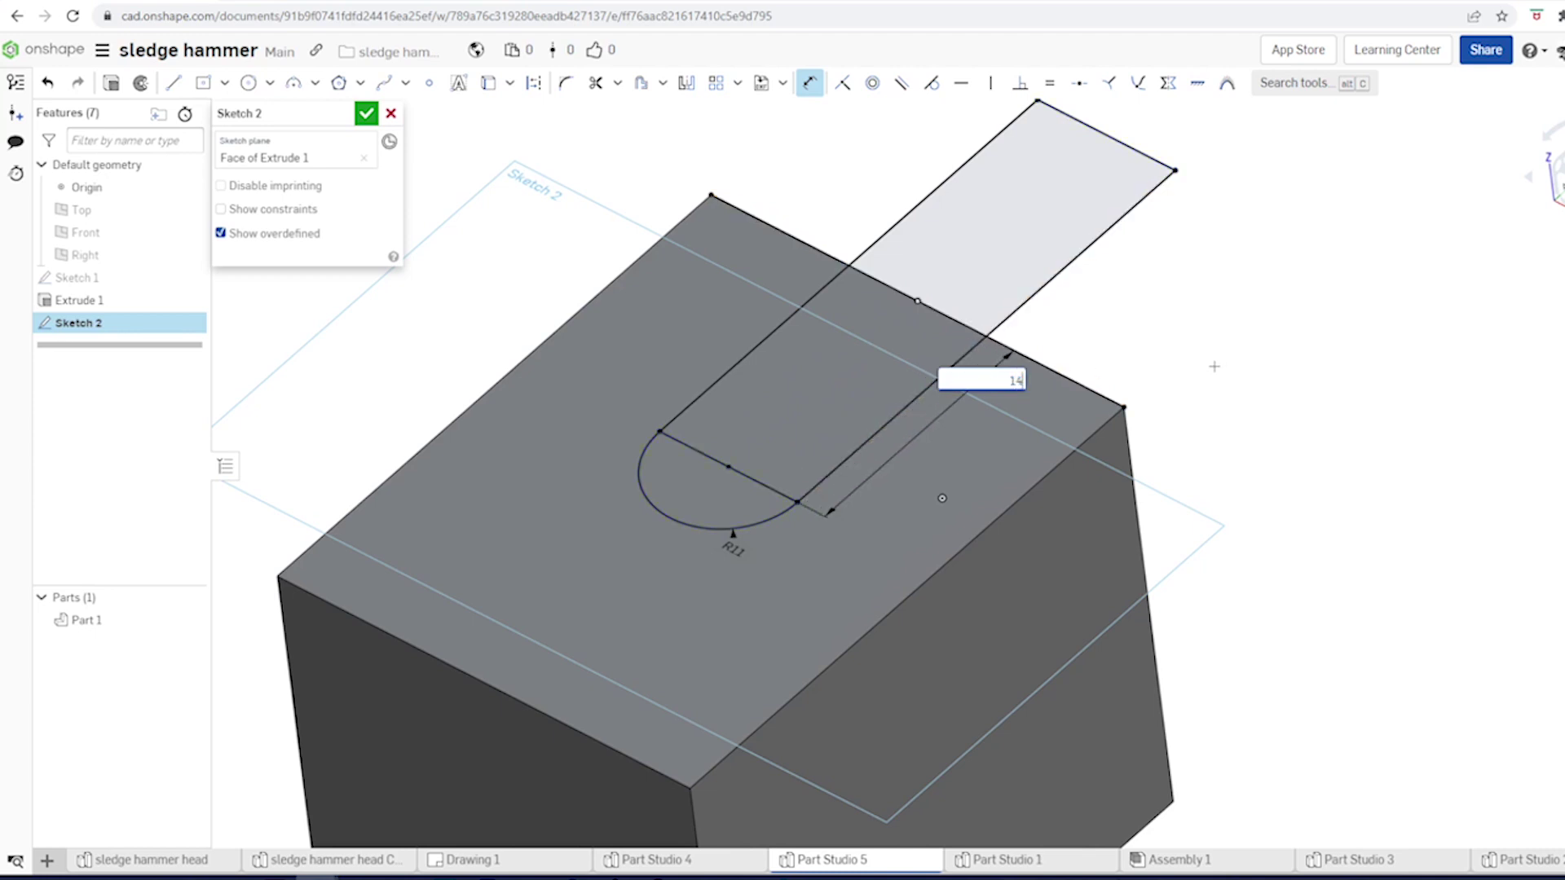
key("Return")
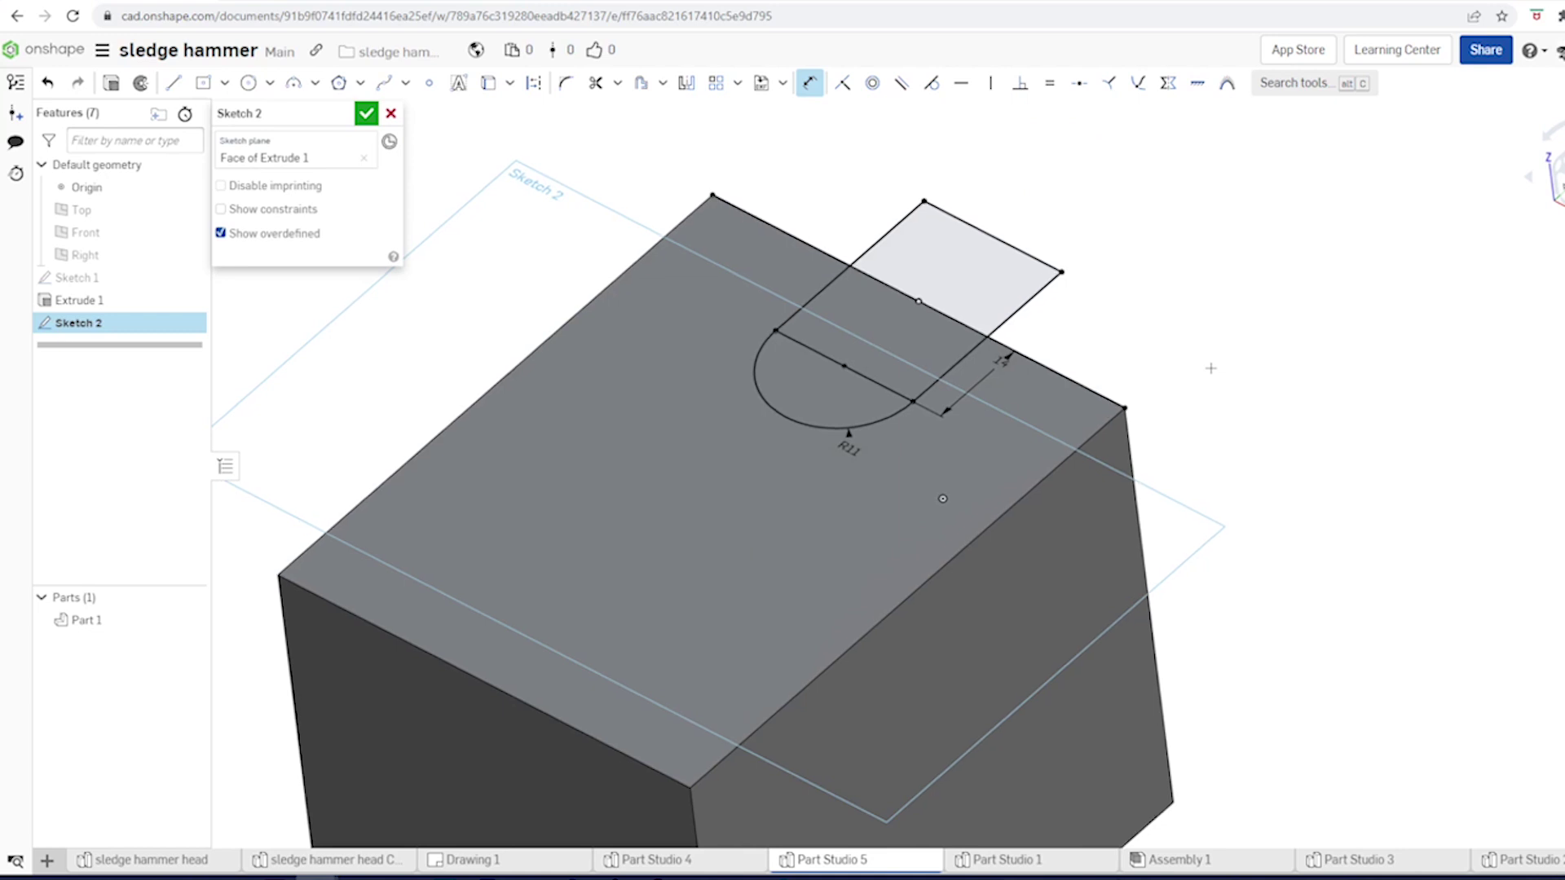
key("shift+e")
Step: Cut Sketch 2 Through all as a Remove extrude, leaving the rounded-end notch
scroll(711, 308, "down", 1)
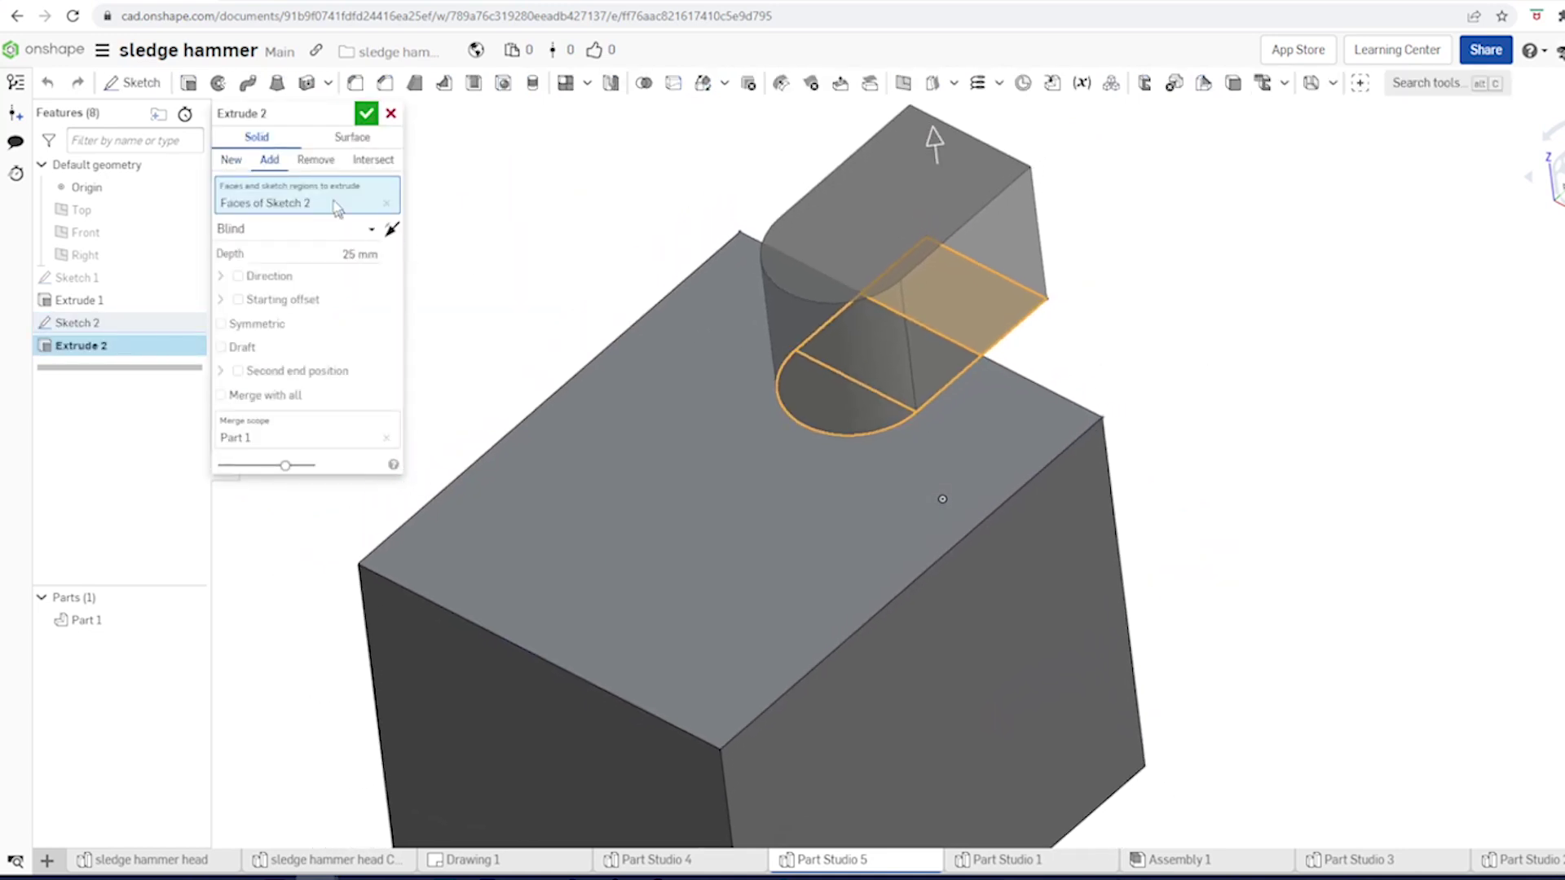
left_click(315, 159)
left_click(371, 231)
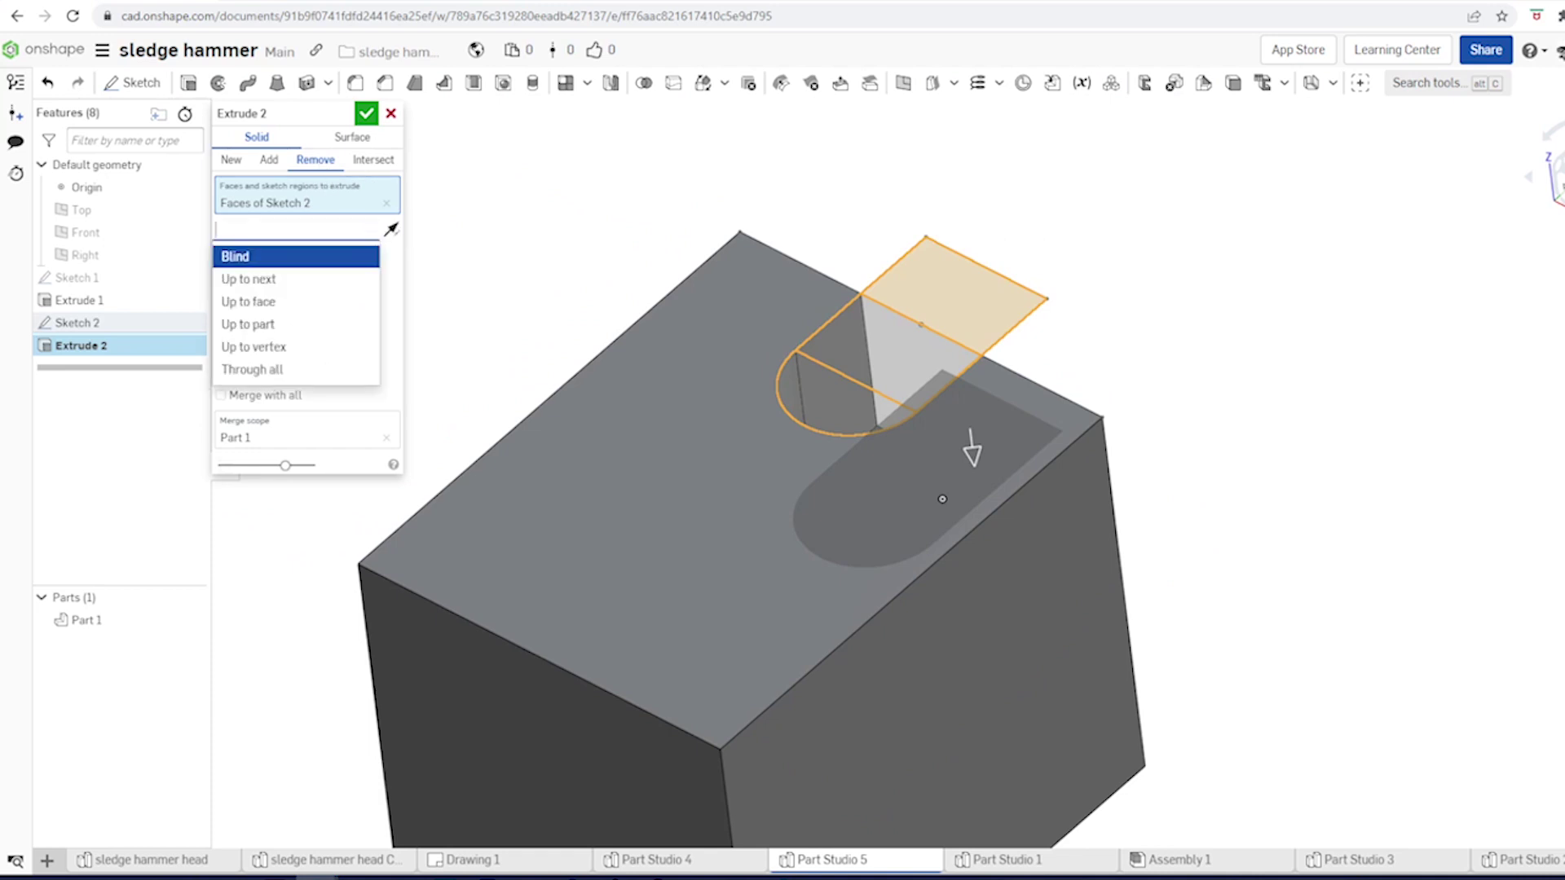
left_click(298, 368)
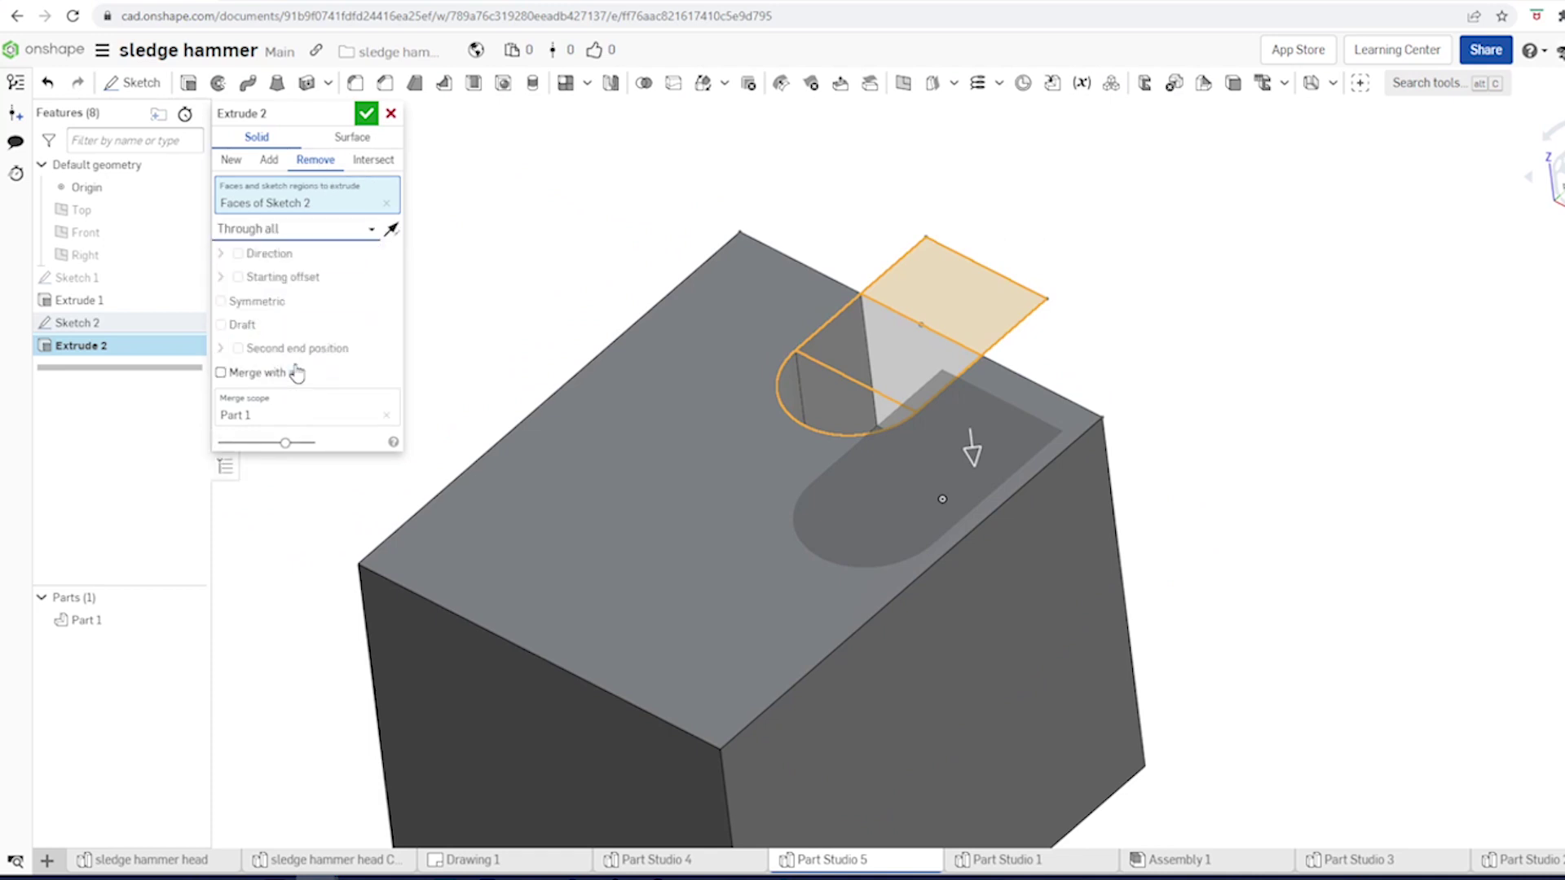
left_click(366, 113)
scroll(1179, 316, "down", 3)
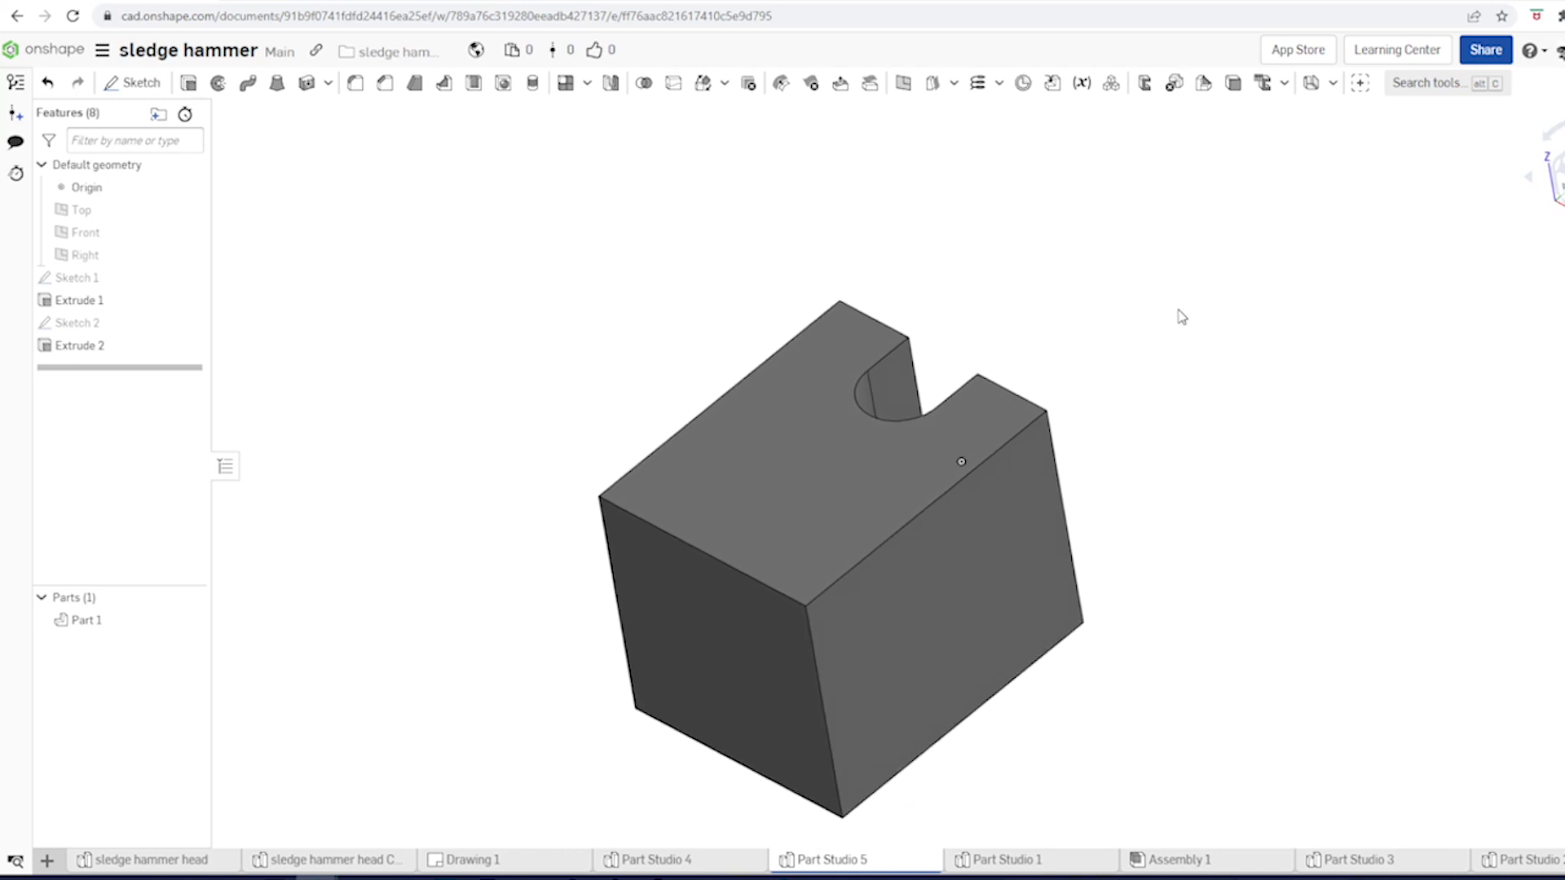
right_click_drag(733, 391, 624, 453)
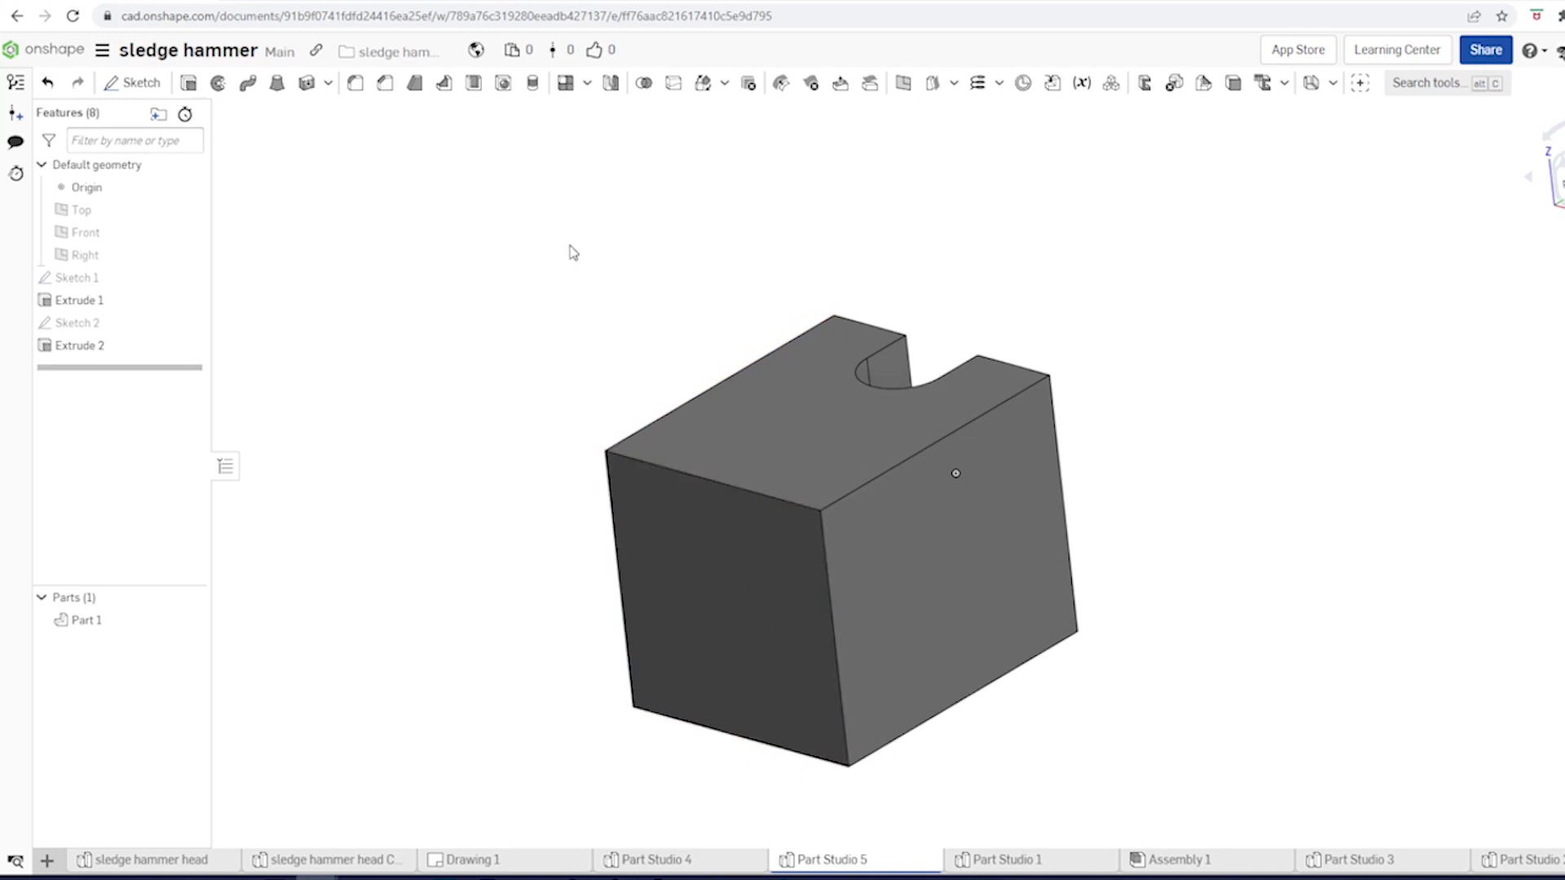
Step: Create Plane 1 through the block's top edge and the opposite lower edge
key("s")
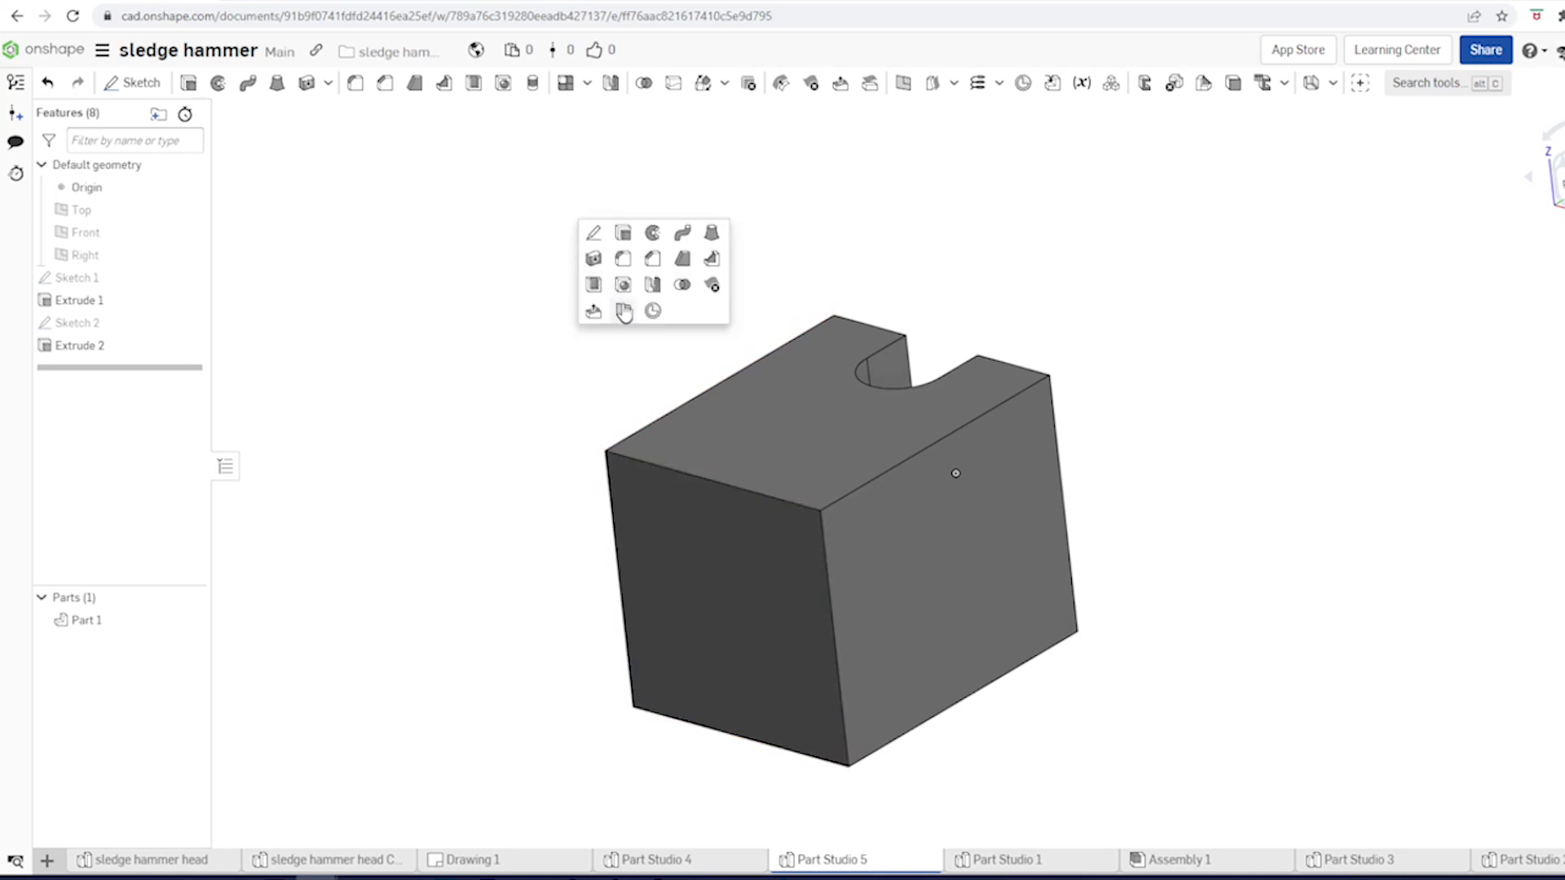
key("Escape")
key("p")
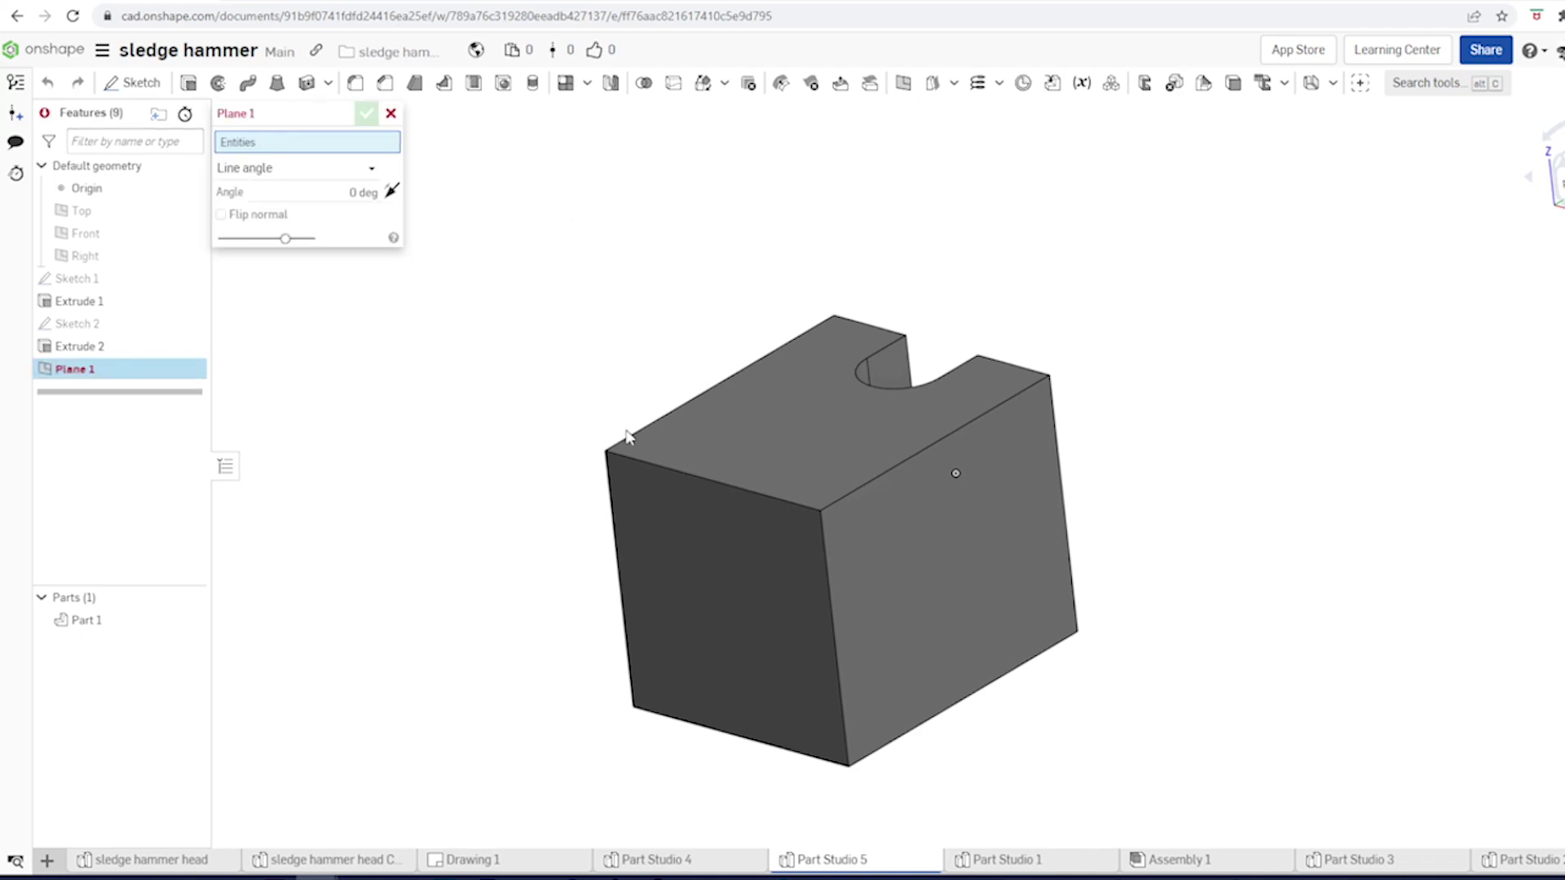
left_click(628, 444)
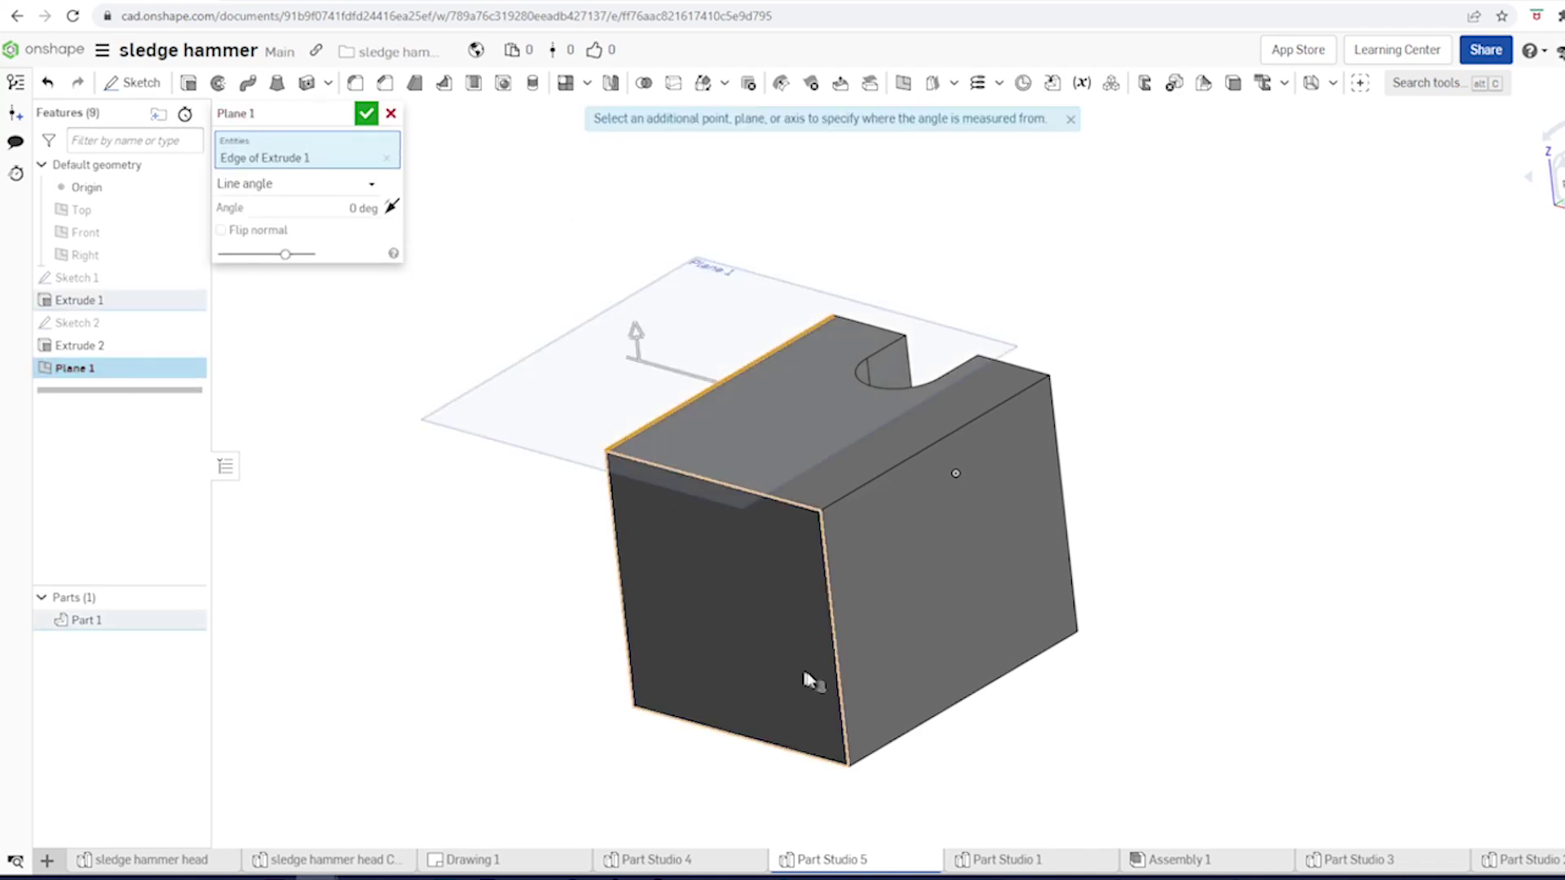
left_click(896, 747)
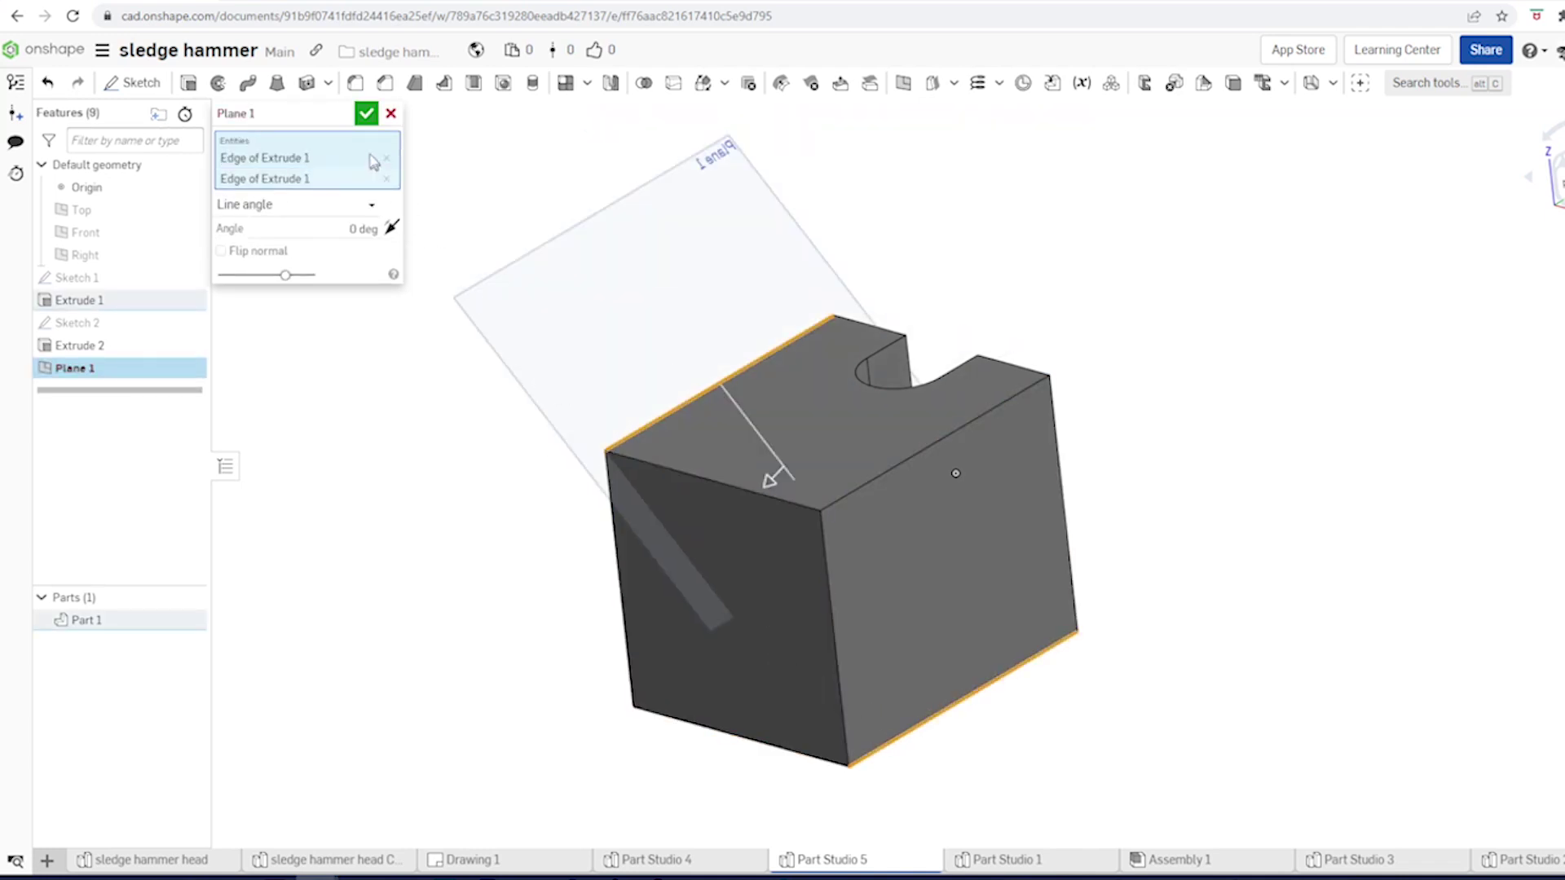
left_click(366, 114)
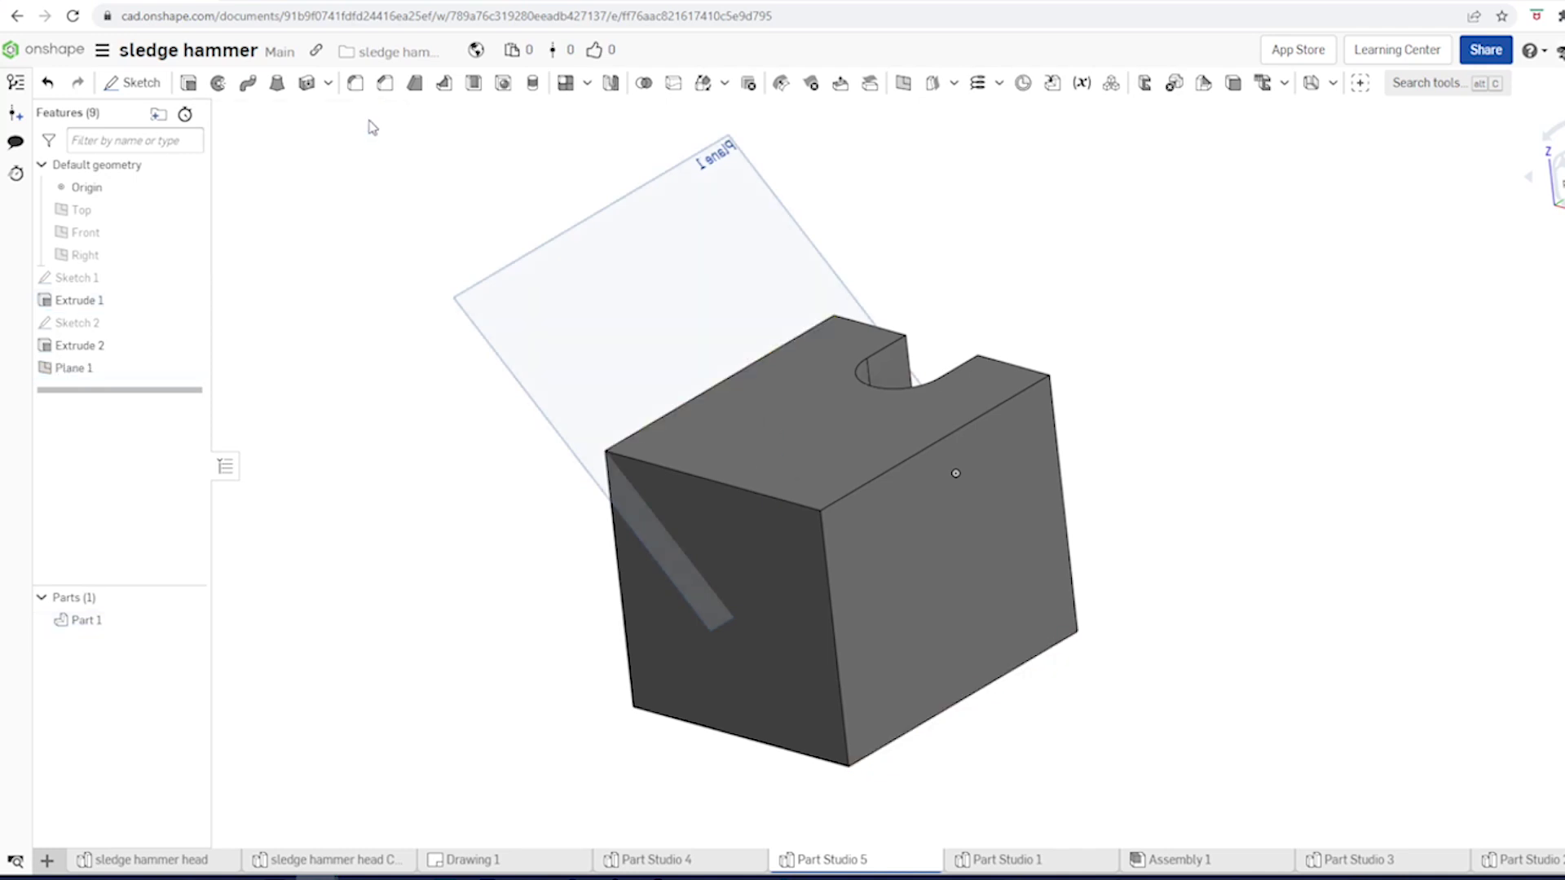
Step: Create Sketch 3 on Plane 1 with the block's projected top-left edge
key("s")
left_click(390, 120)
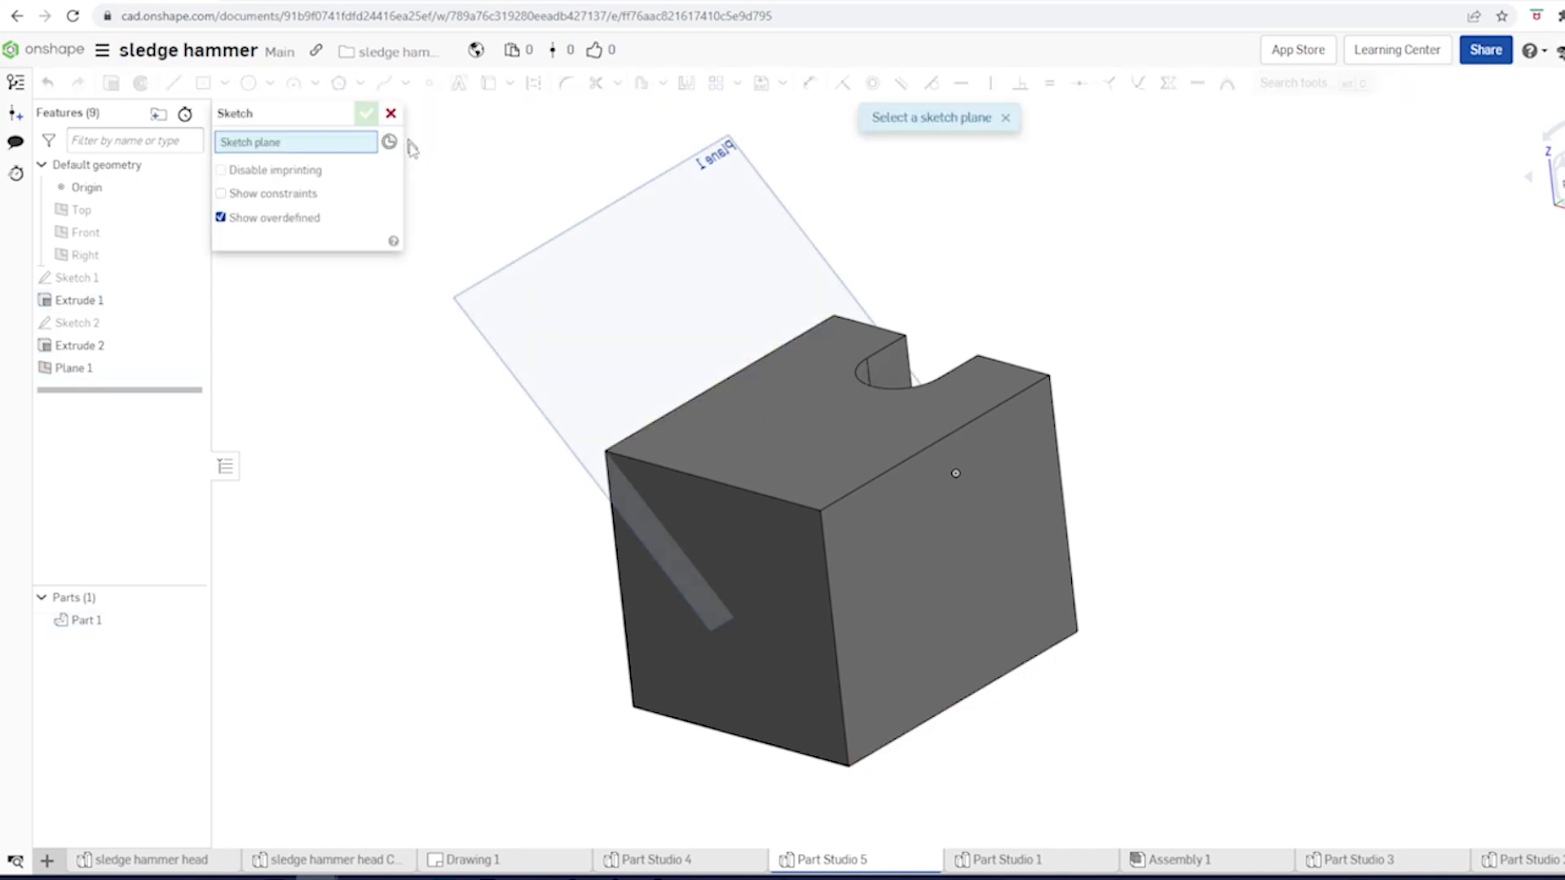
left_click(486, 277)
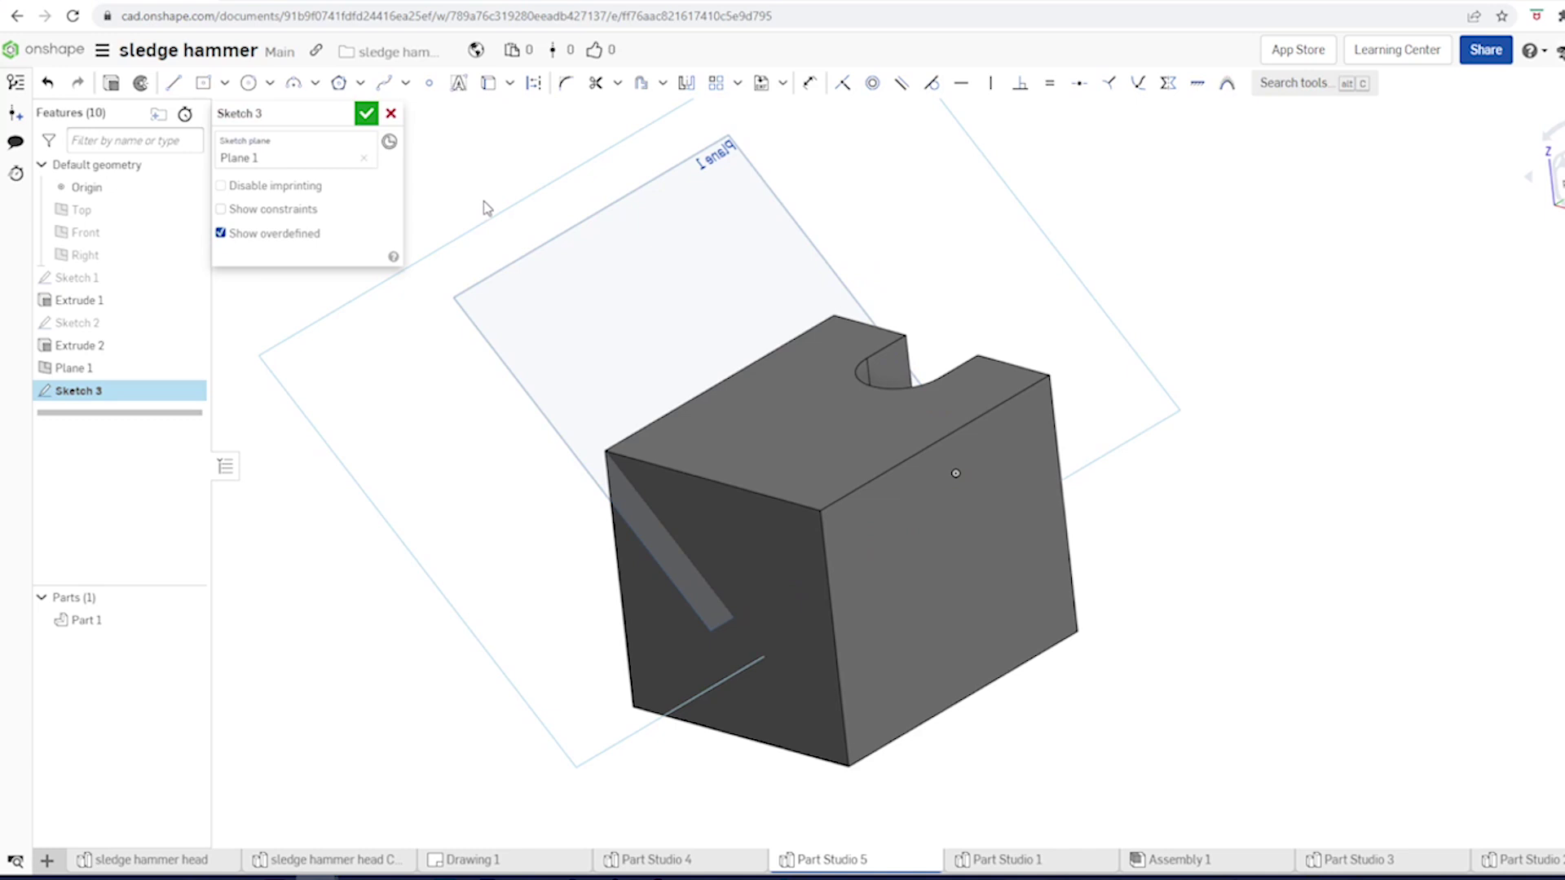
key("u")
left_click(631, 437)
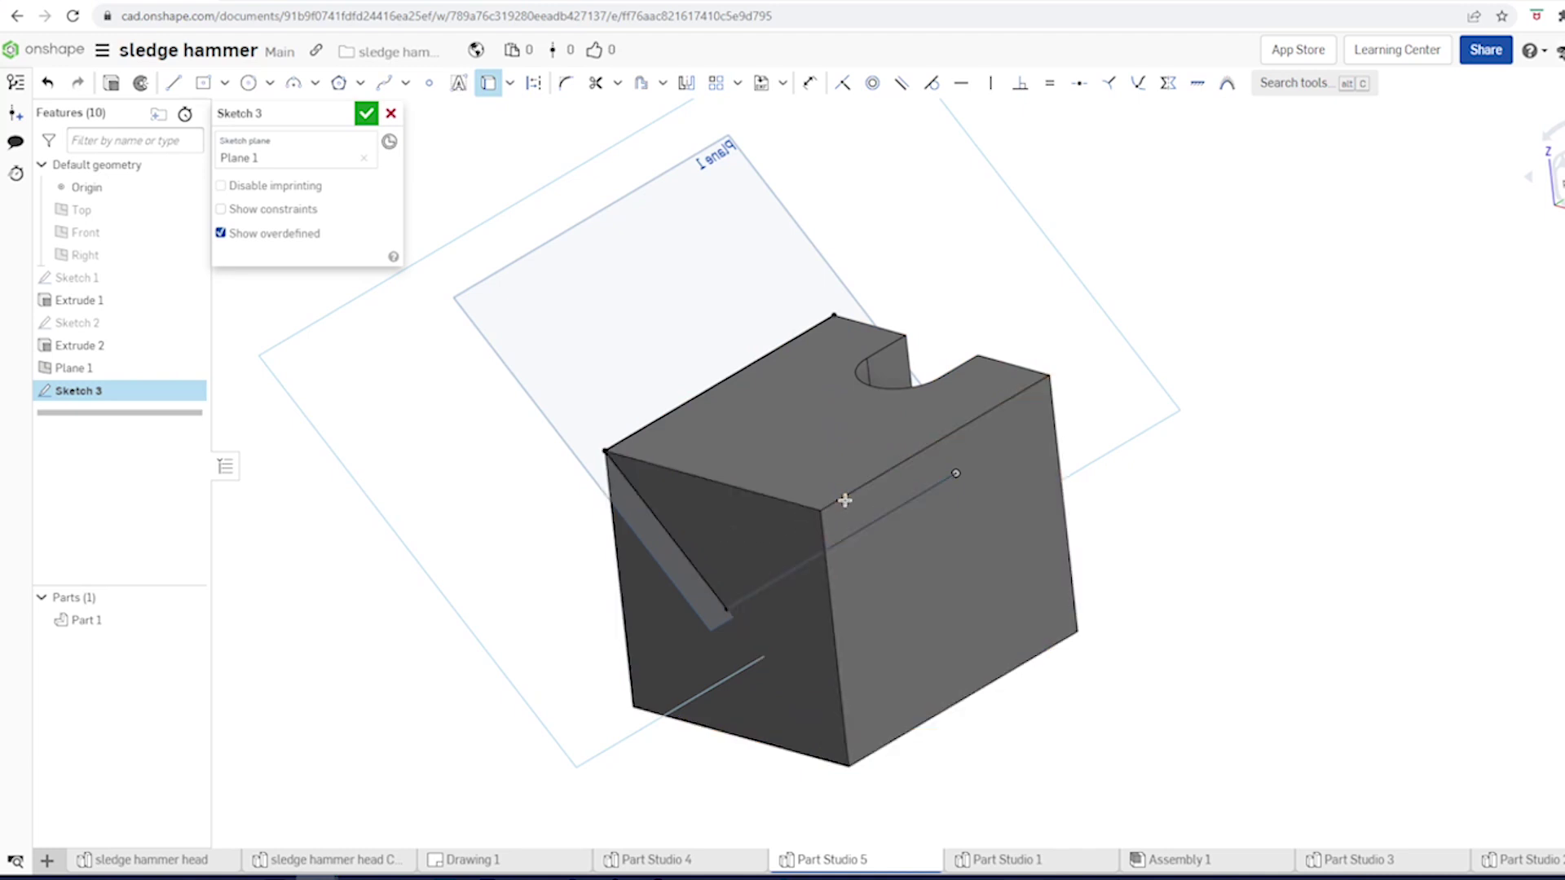
mouse_move(986, 544)
right_mouse_down()
mouse_move(855, 541)
mouse_move(913, 513)
mouse_move(888, 511)
right_mouse_up()
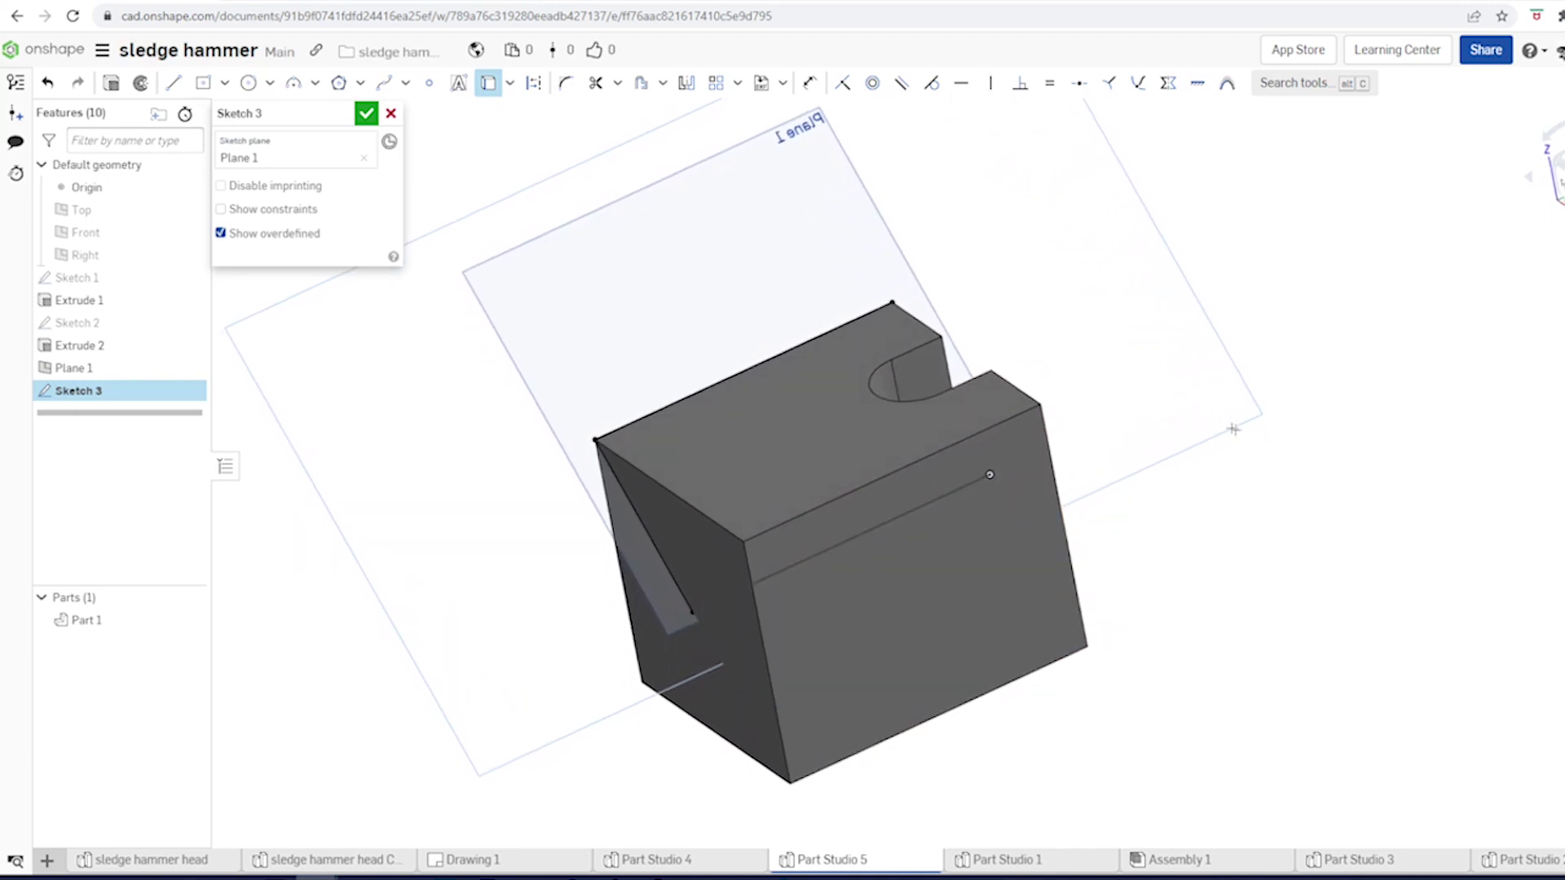
left_click(366, 114)
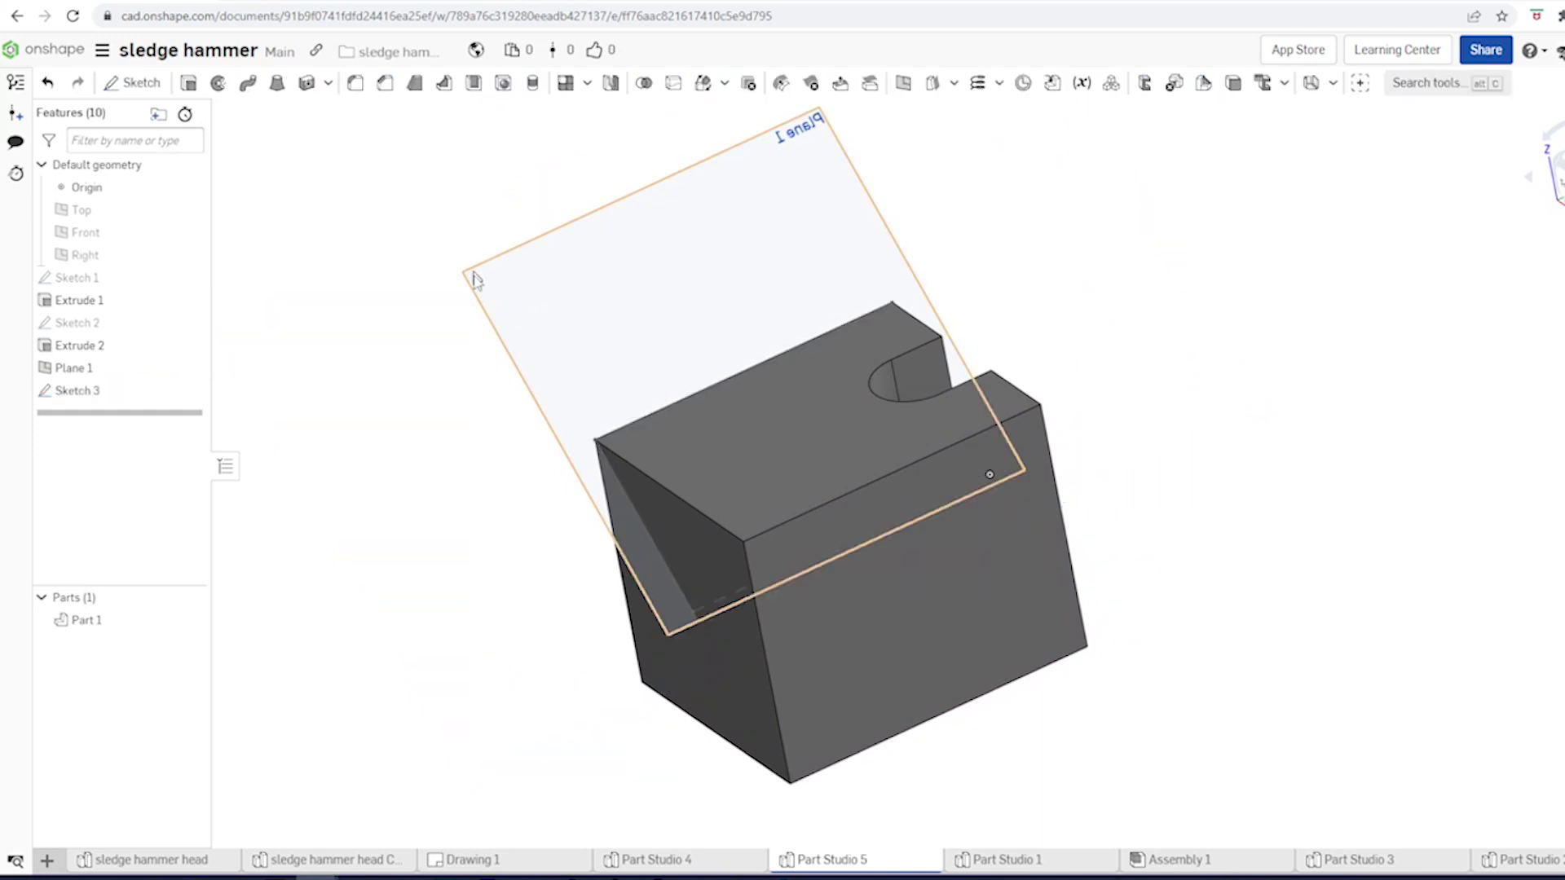
Step: Hide Plane 1 and switch the model display to Translucent
mouse_move(190, 368)
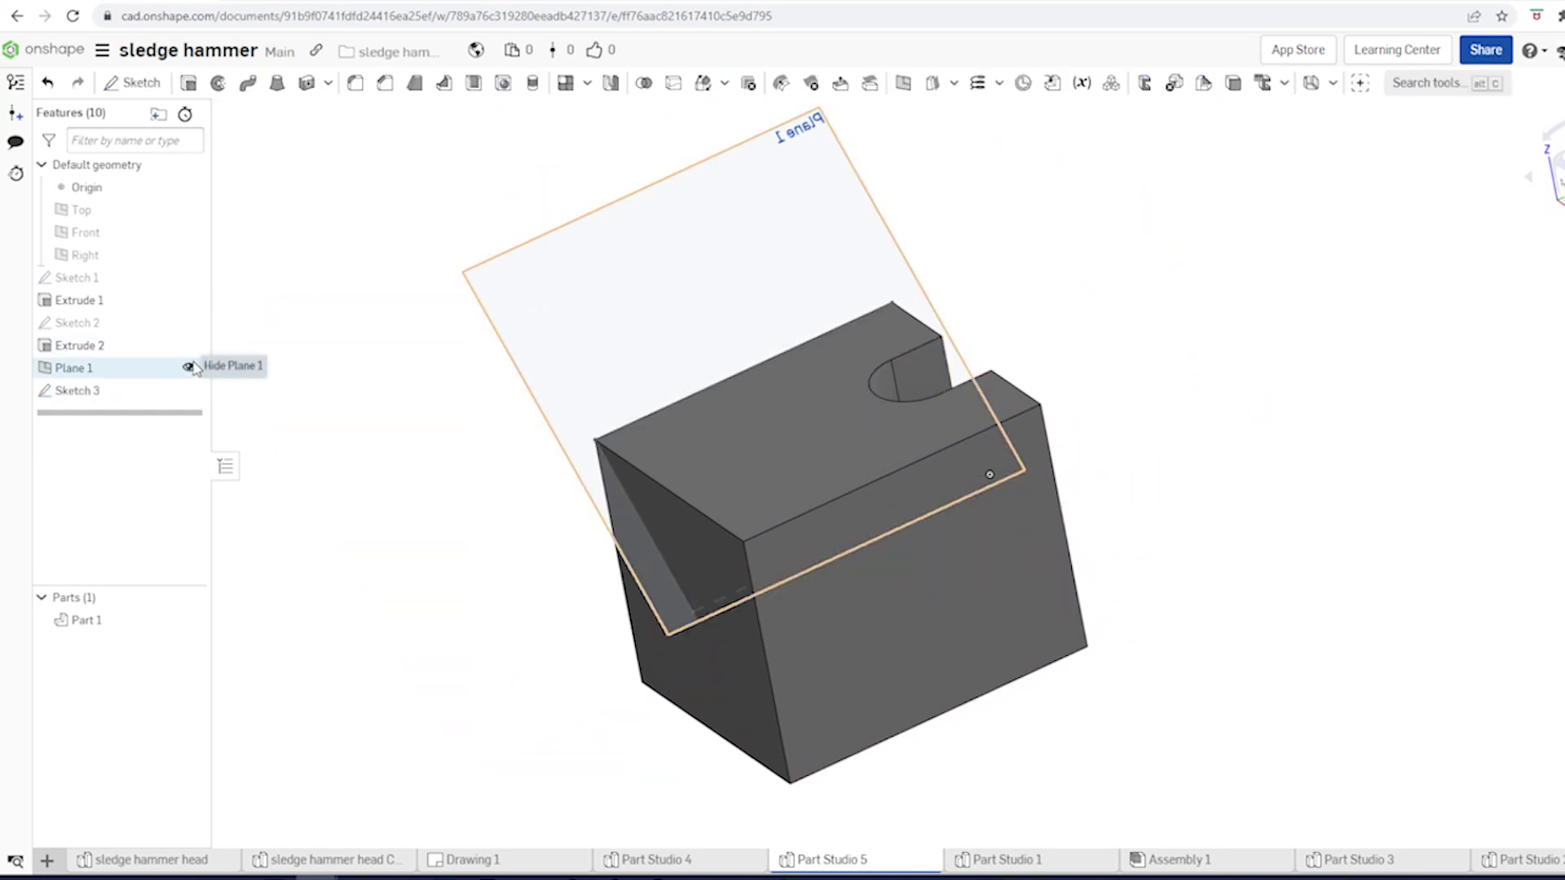
left_click(189, 367)
right_click_drag(423, 316, 552, 300)
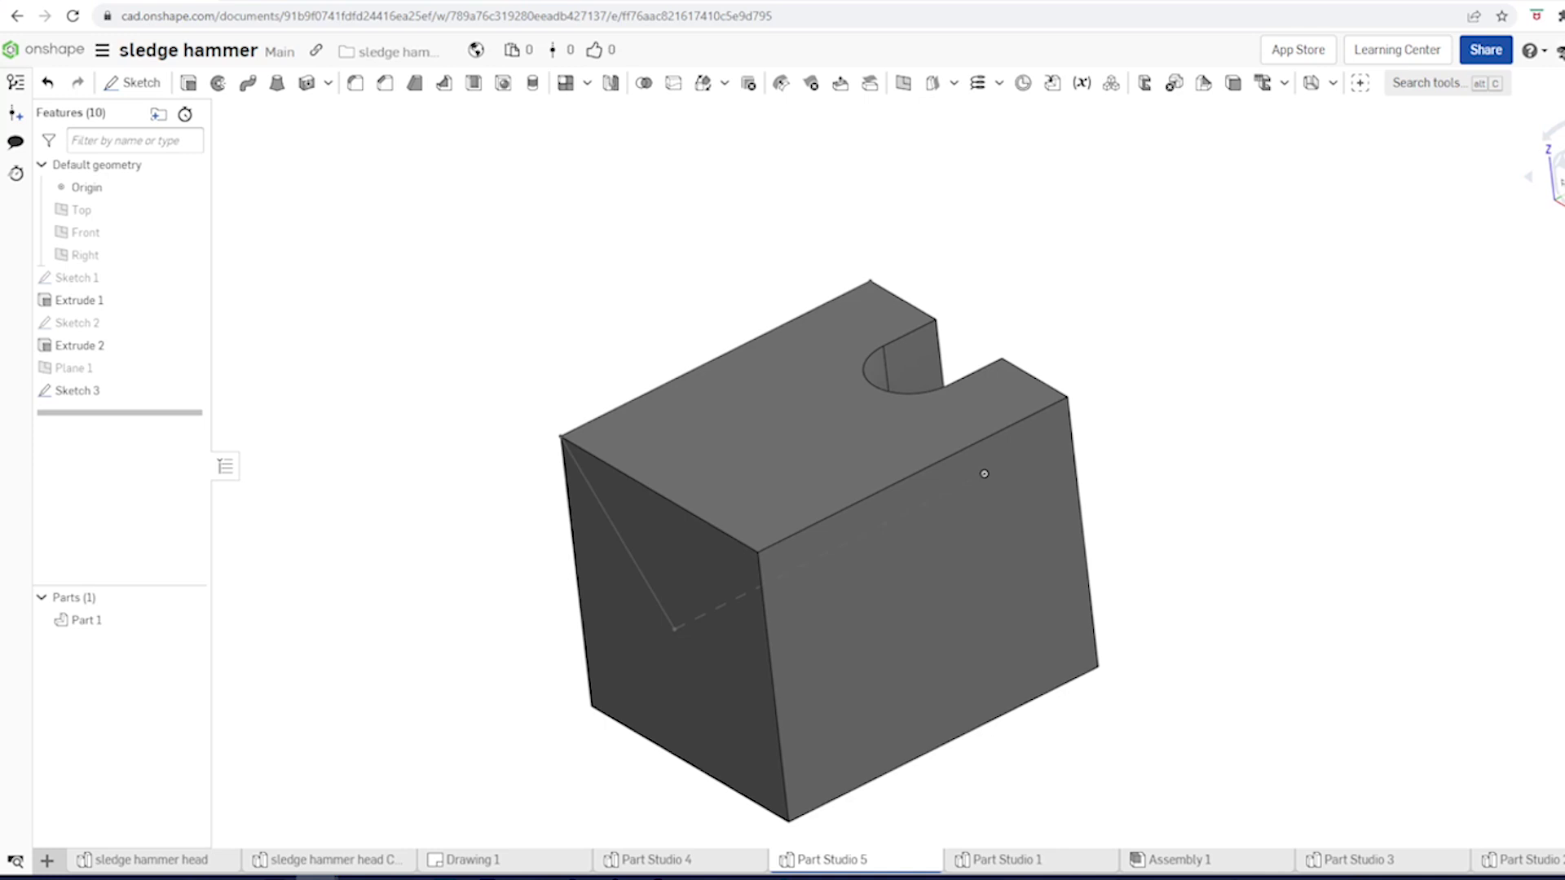
left_click(1528, 176)
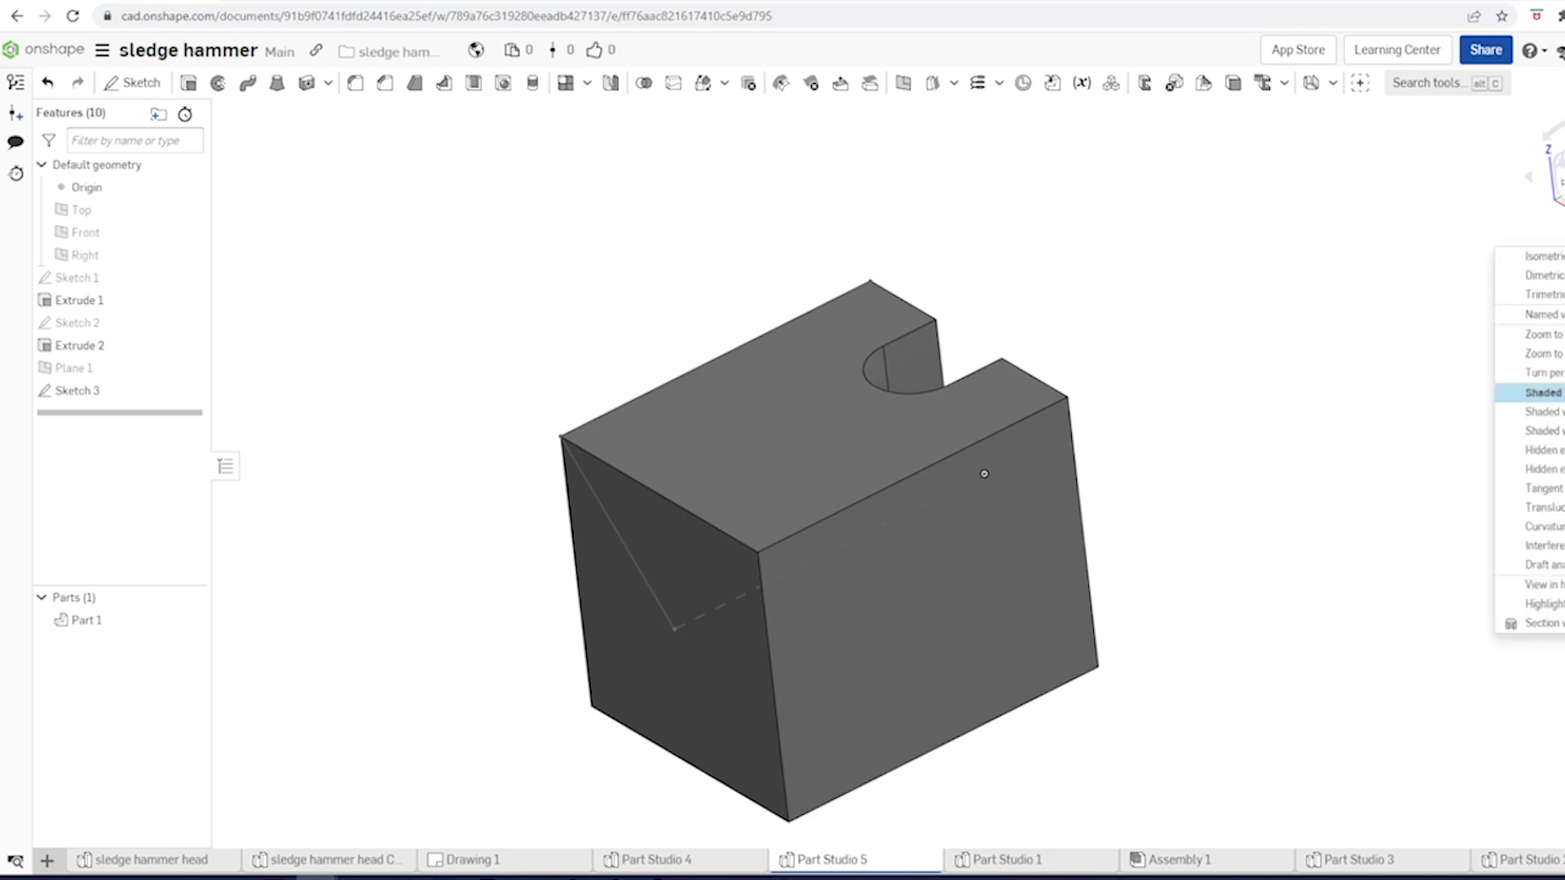
left_click(1555, 508)
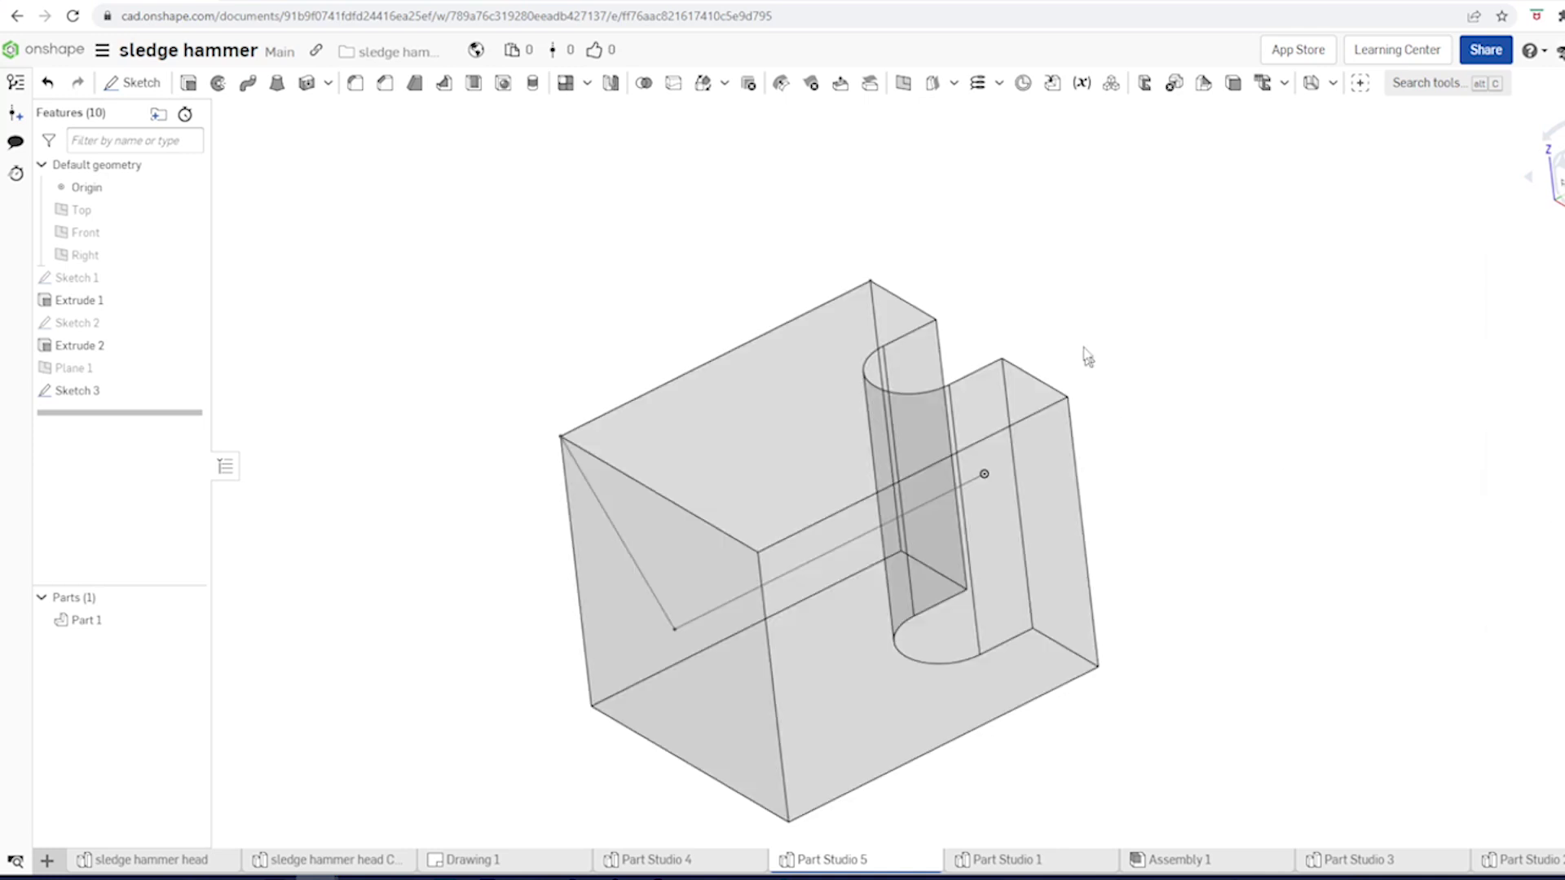
scroll(1075, 334, "up", 3)
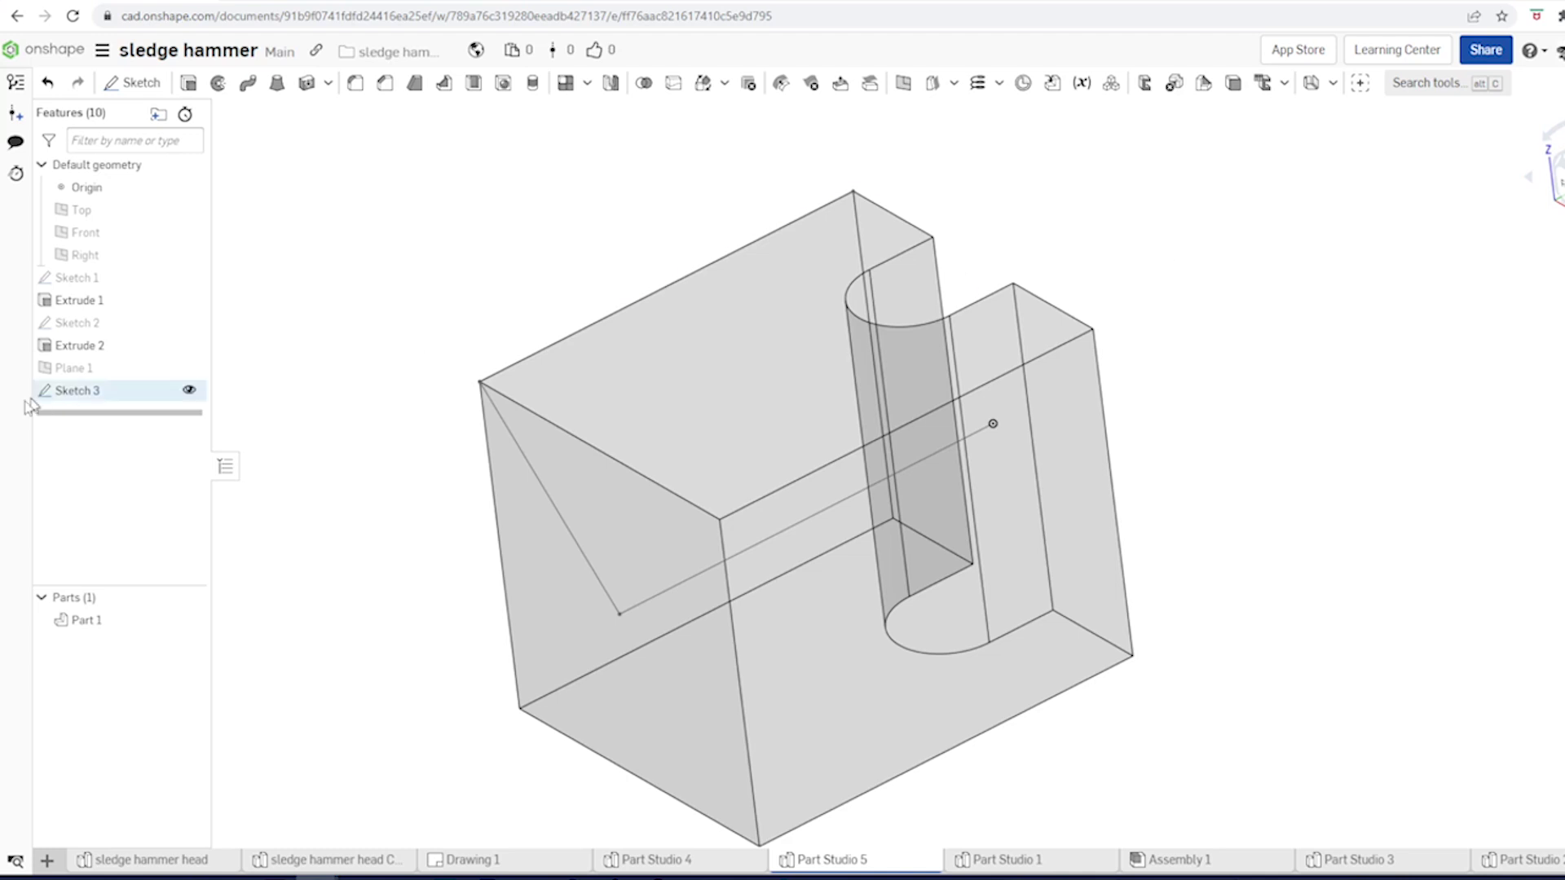
Step: Edit Sketch 3, adding a short line on the slanted edge and a tangent arc to the top edge
left_click(84, 391)
double_click(85, 390)
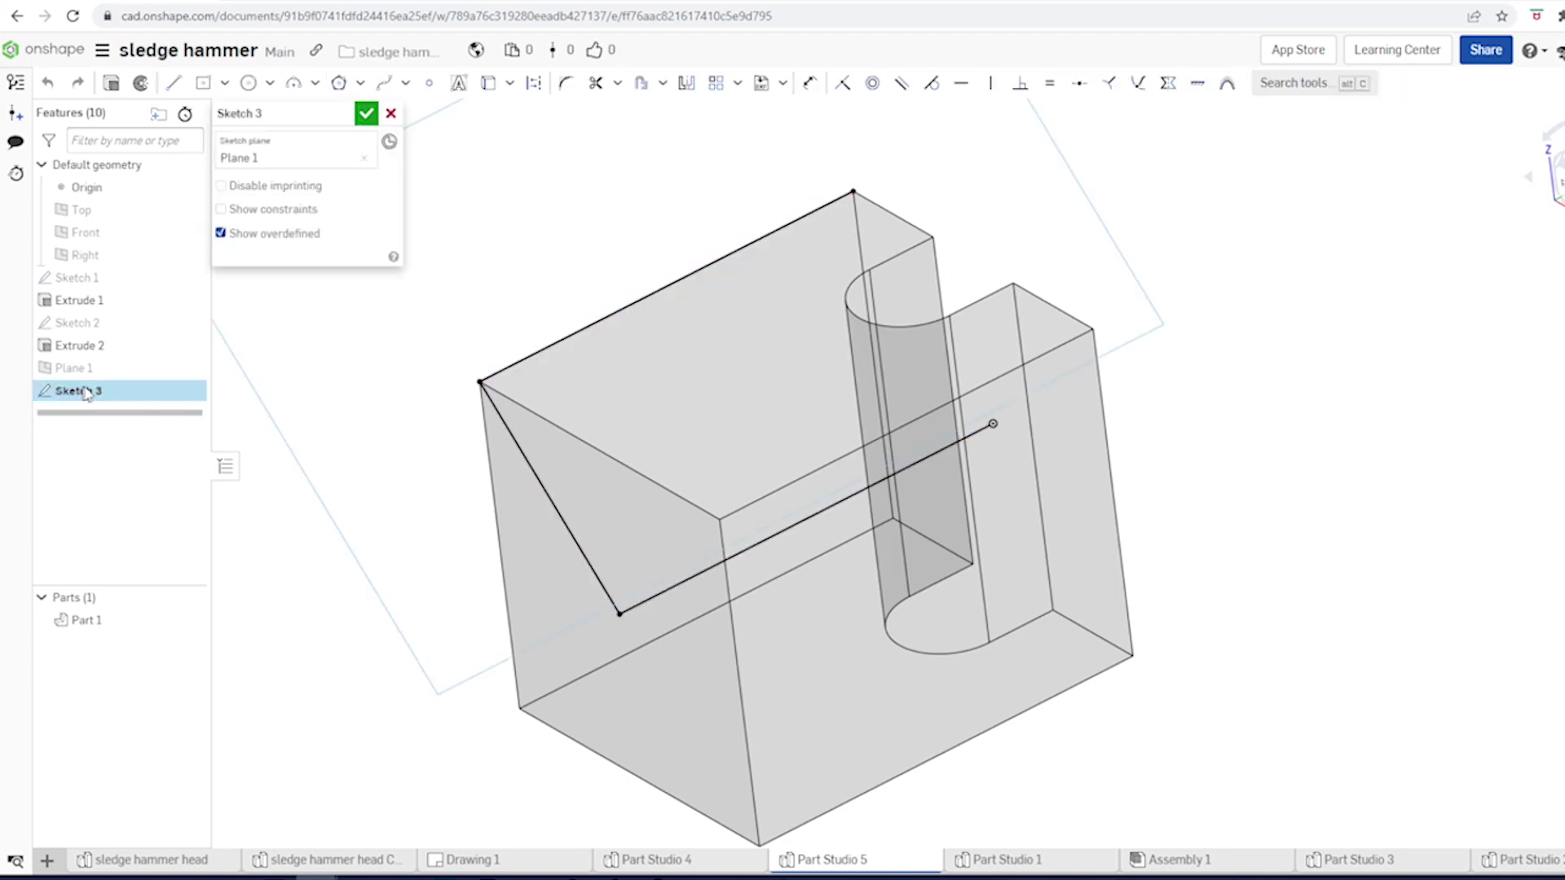
key("l")
left_click(522, 448)
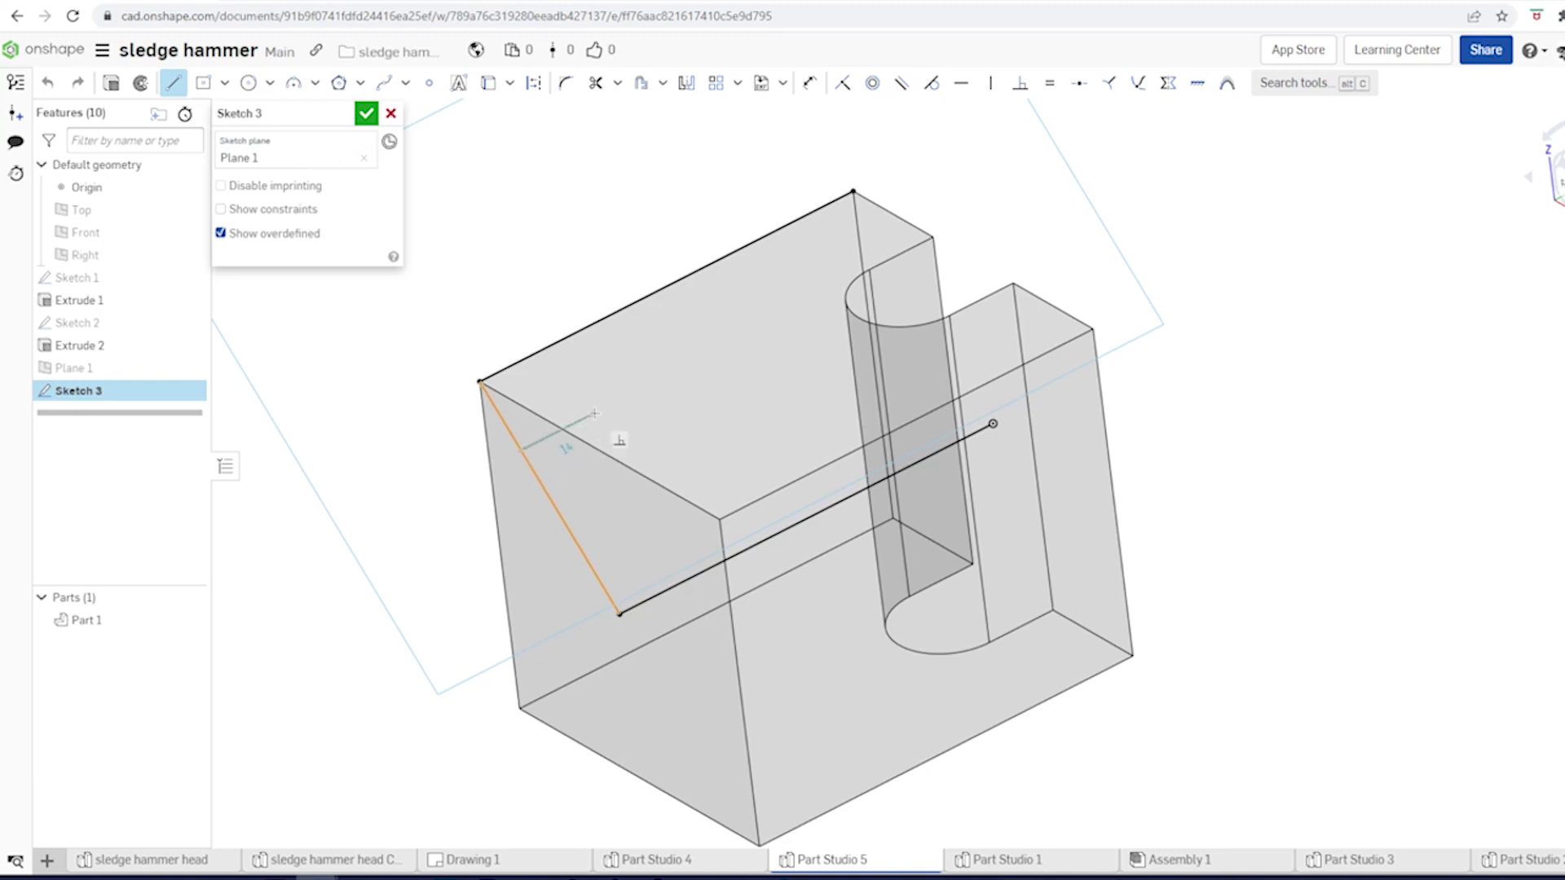
left_click(598, 412)
key("s")
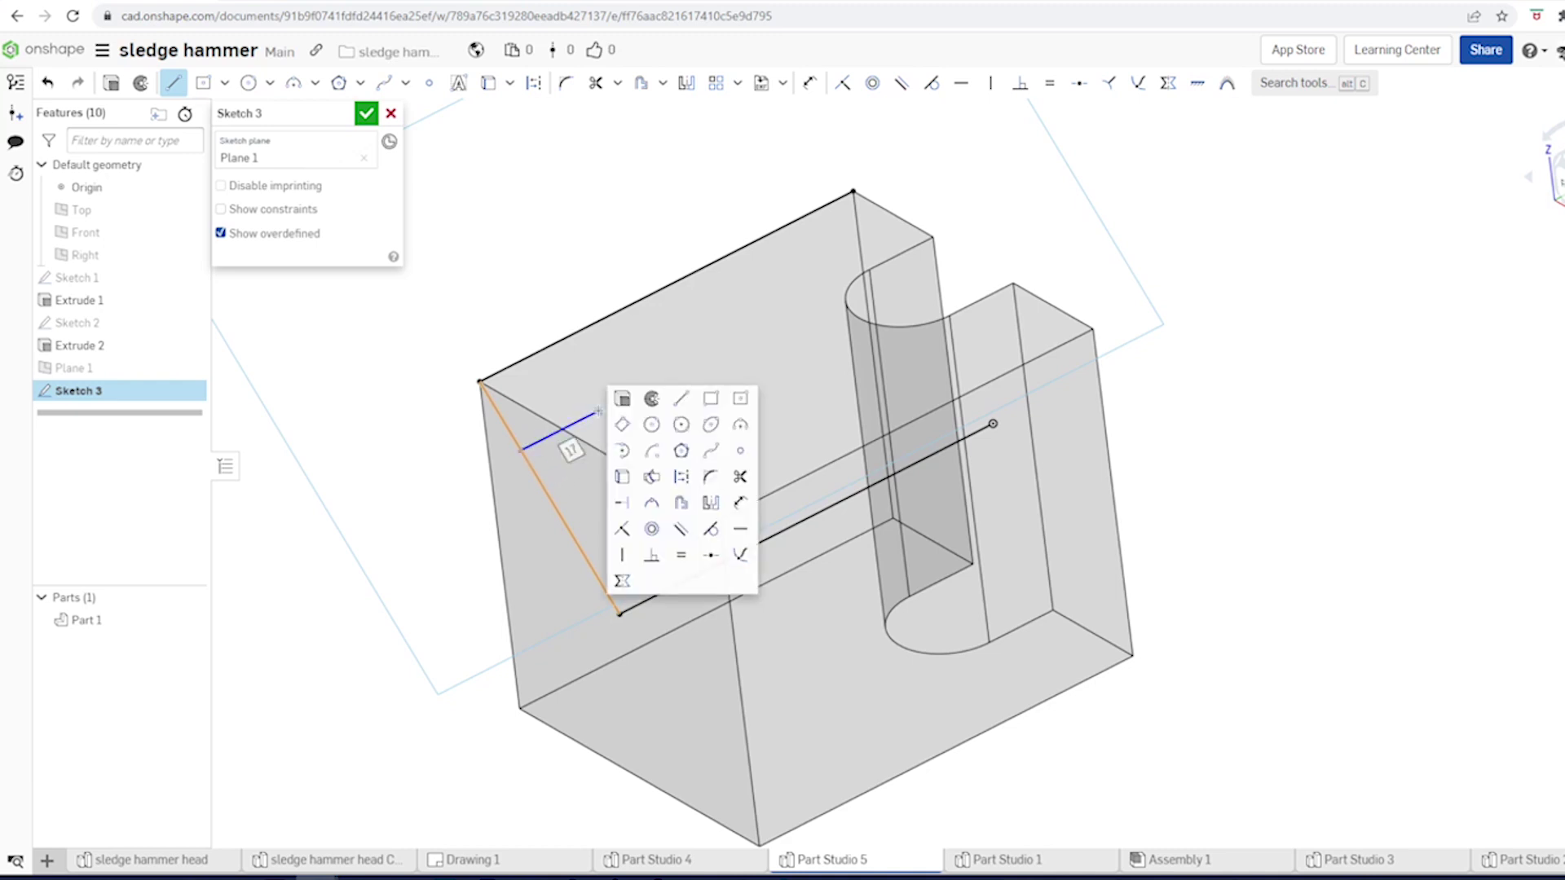
left_click(622, 451)
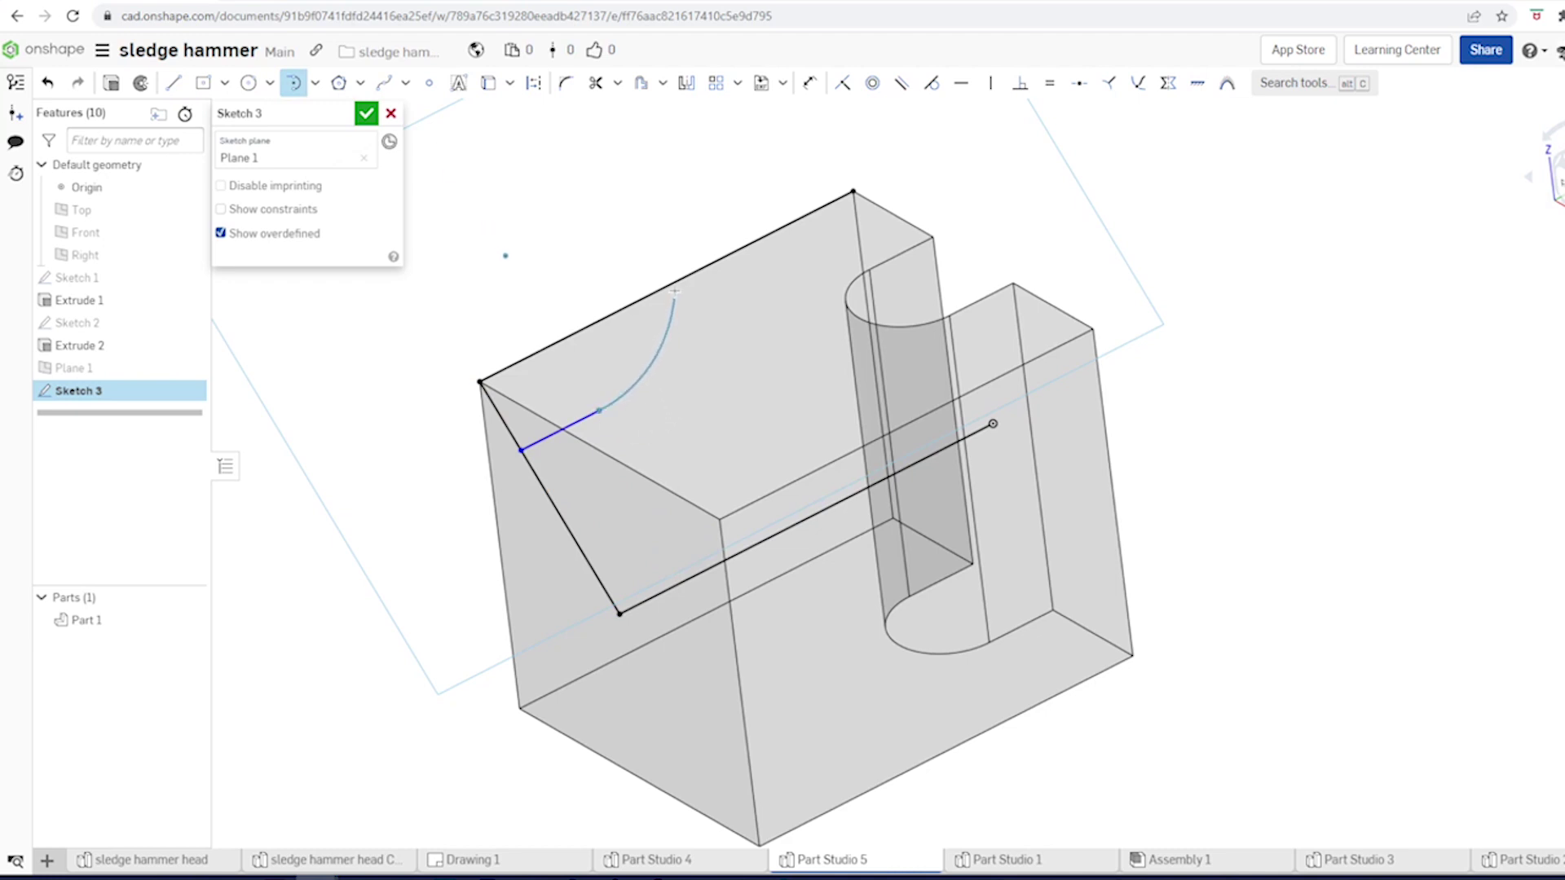
left_click(673, 285)
key("Escape")
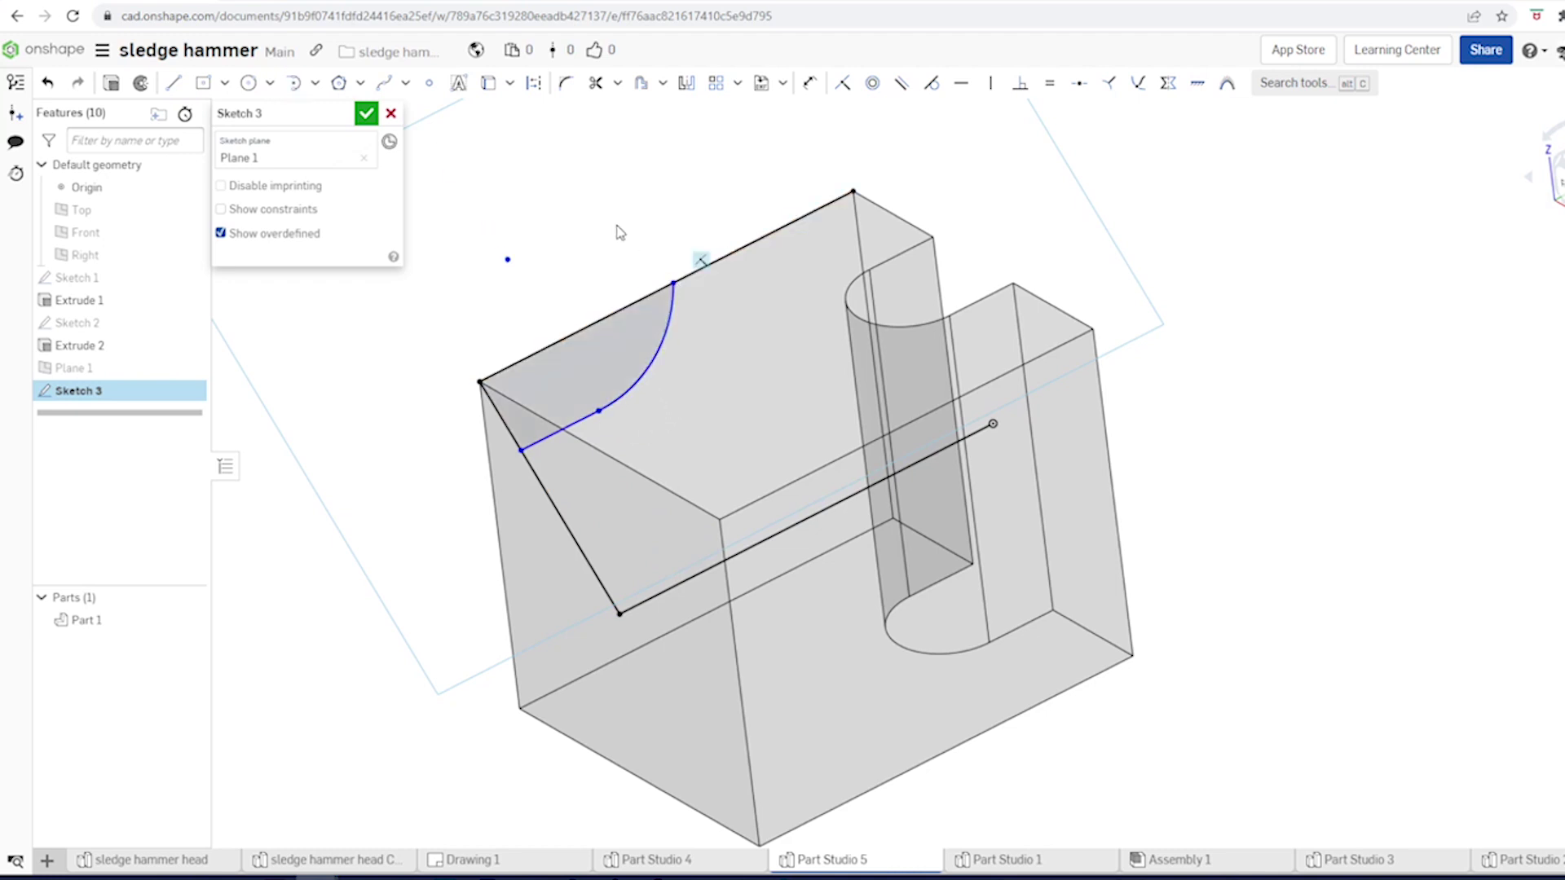
Step: Dimension the short segment 12 mm from the top edge and the arc radius R28
key("u")
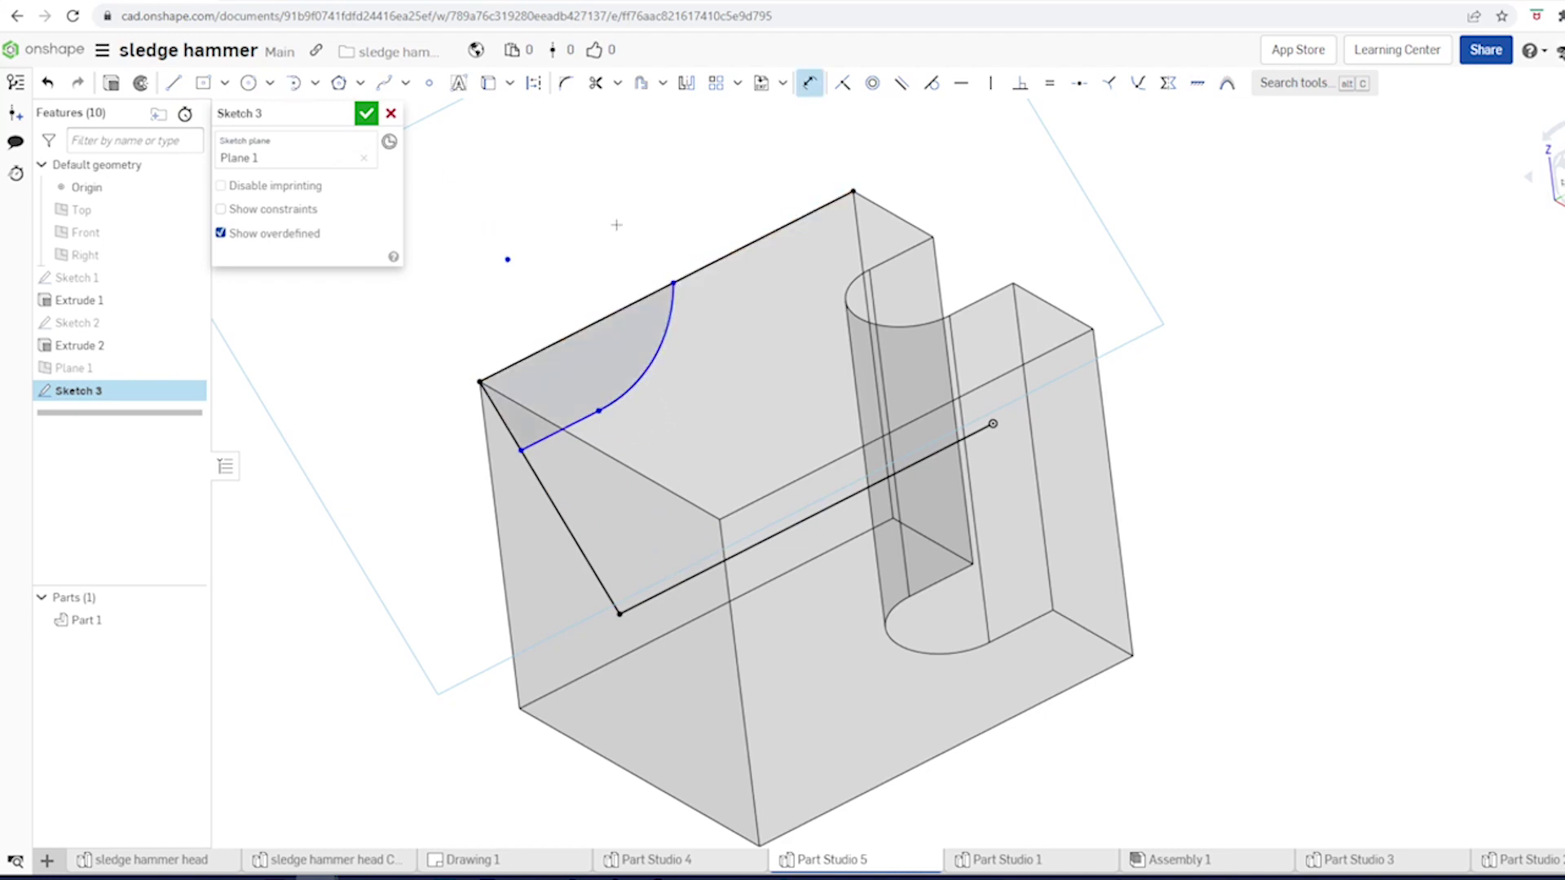
left_click(531, 446)
left_click(519, 364)
left_click(446, 480)
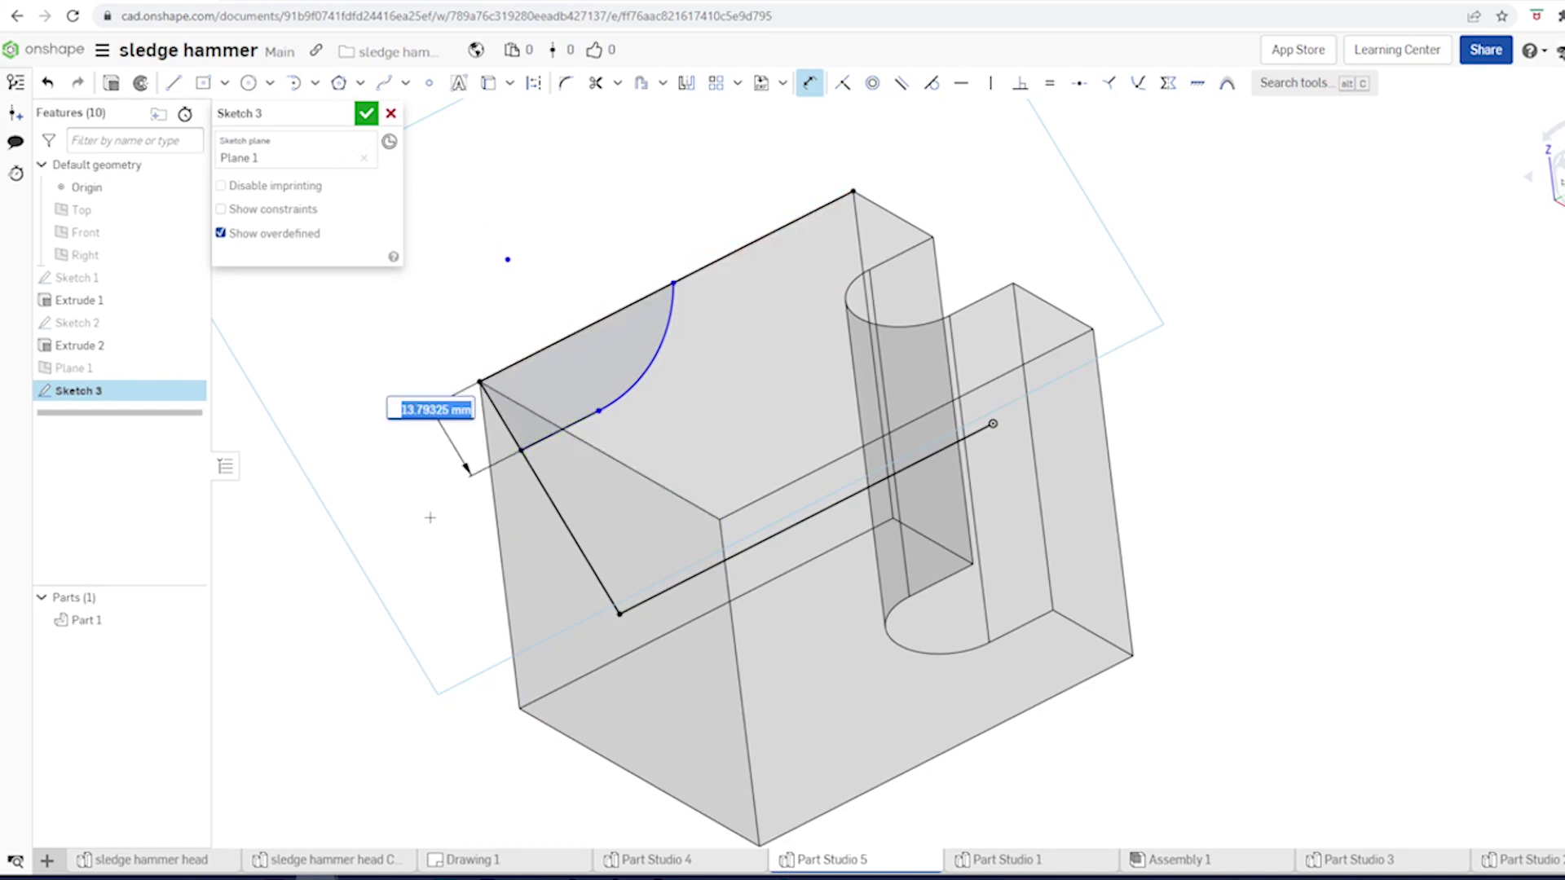
type("12")
key("Return")
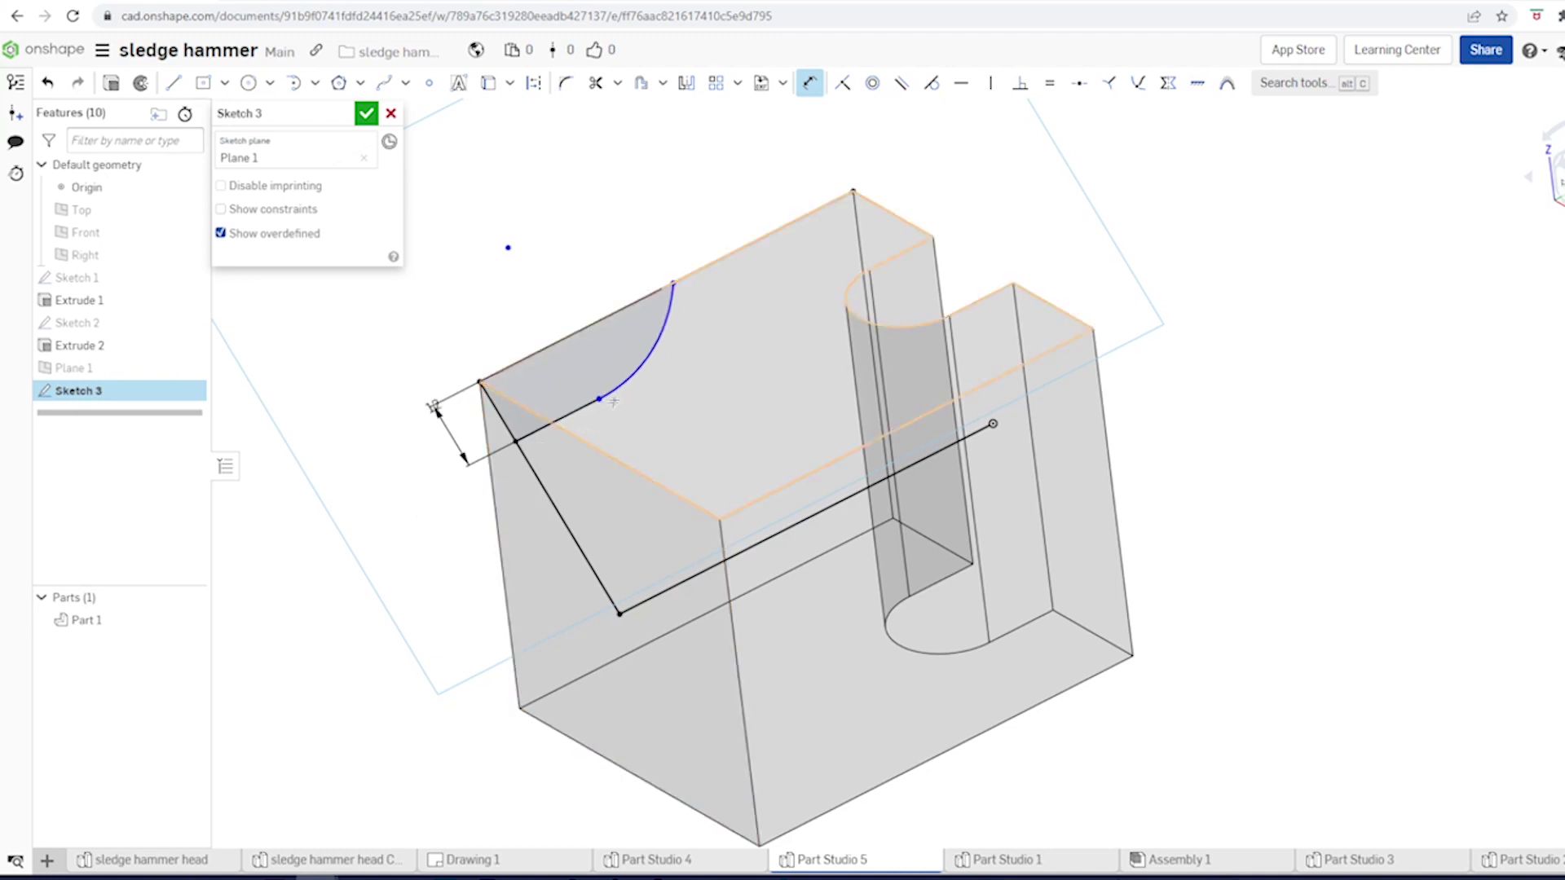
left_click(644, 349)
left_click(580, 304)
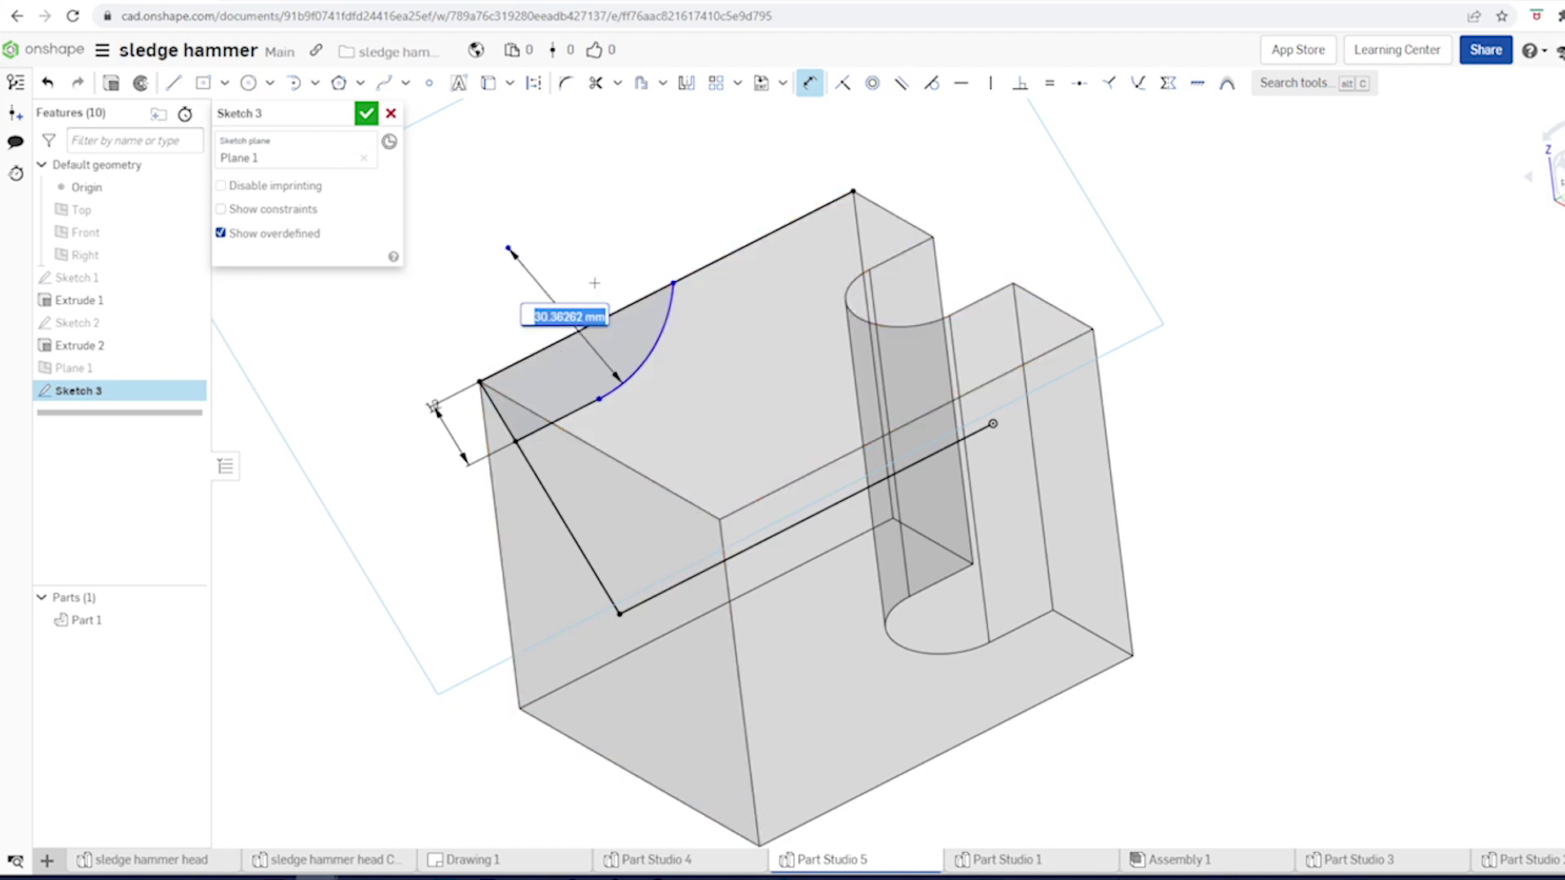
type("28")
key("Return")
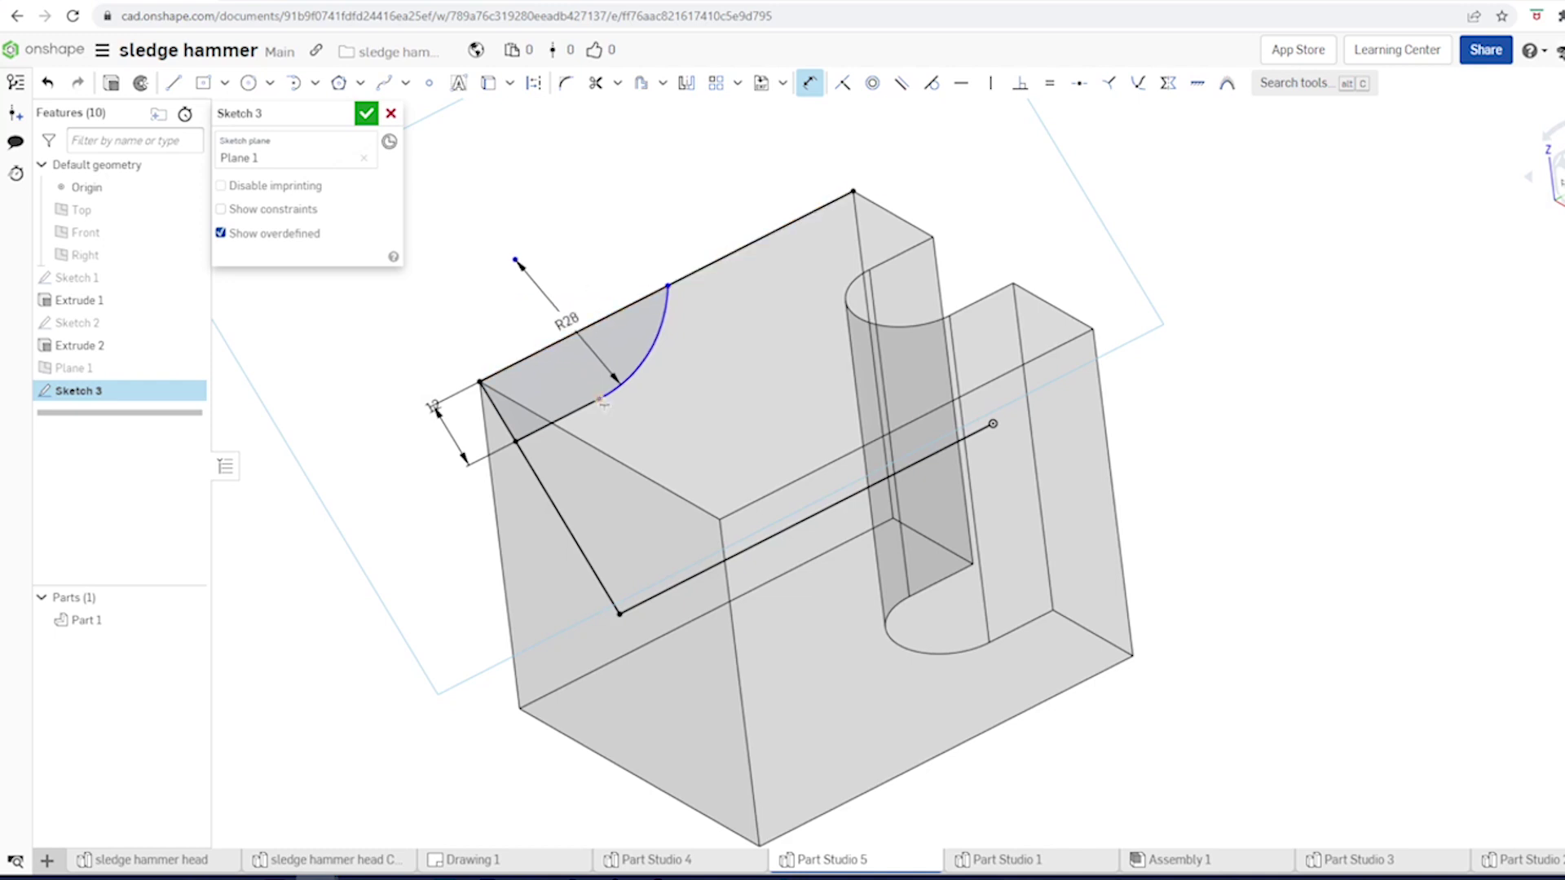
Step: Set the arc endpoint's distance from the slanted line to 24 mm
left_click(602, 399)
left_click(521, 447)
left_click(594, 433)
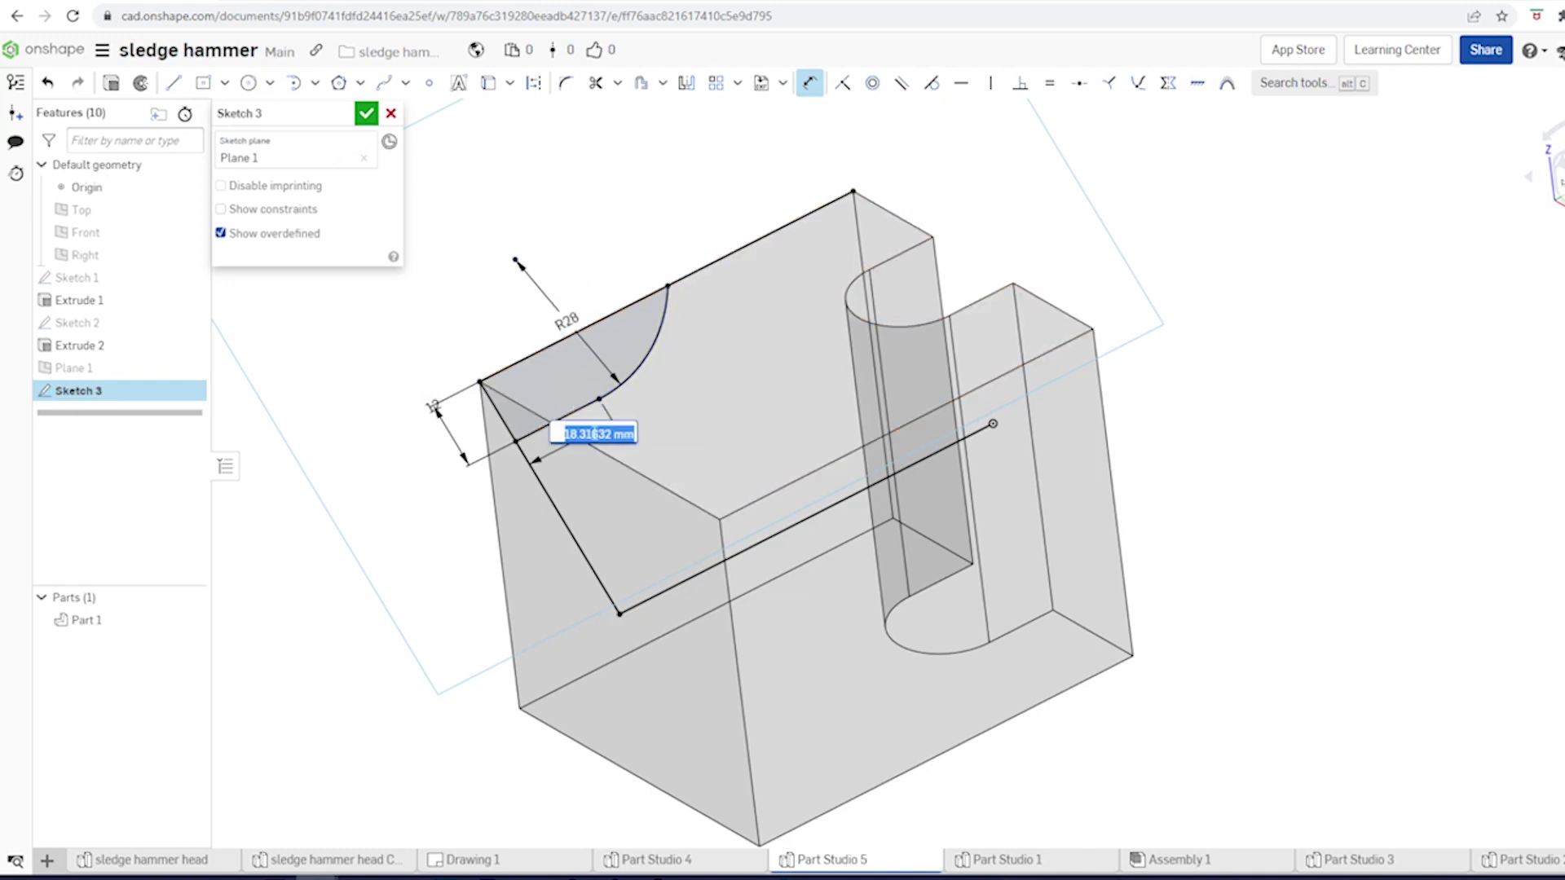
type("2")
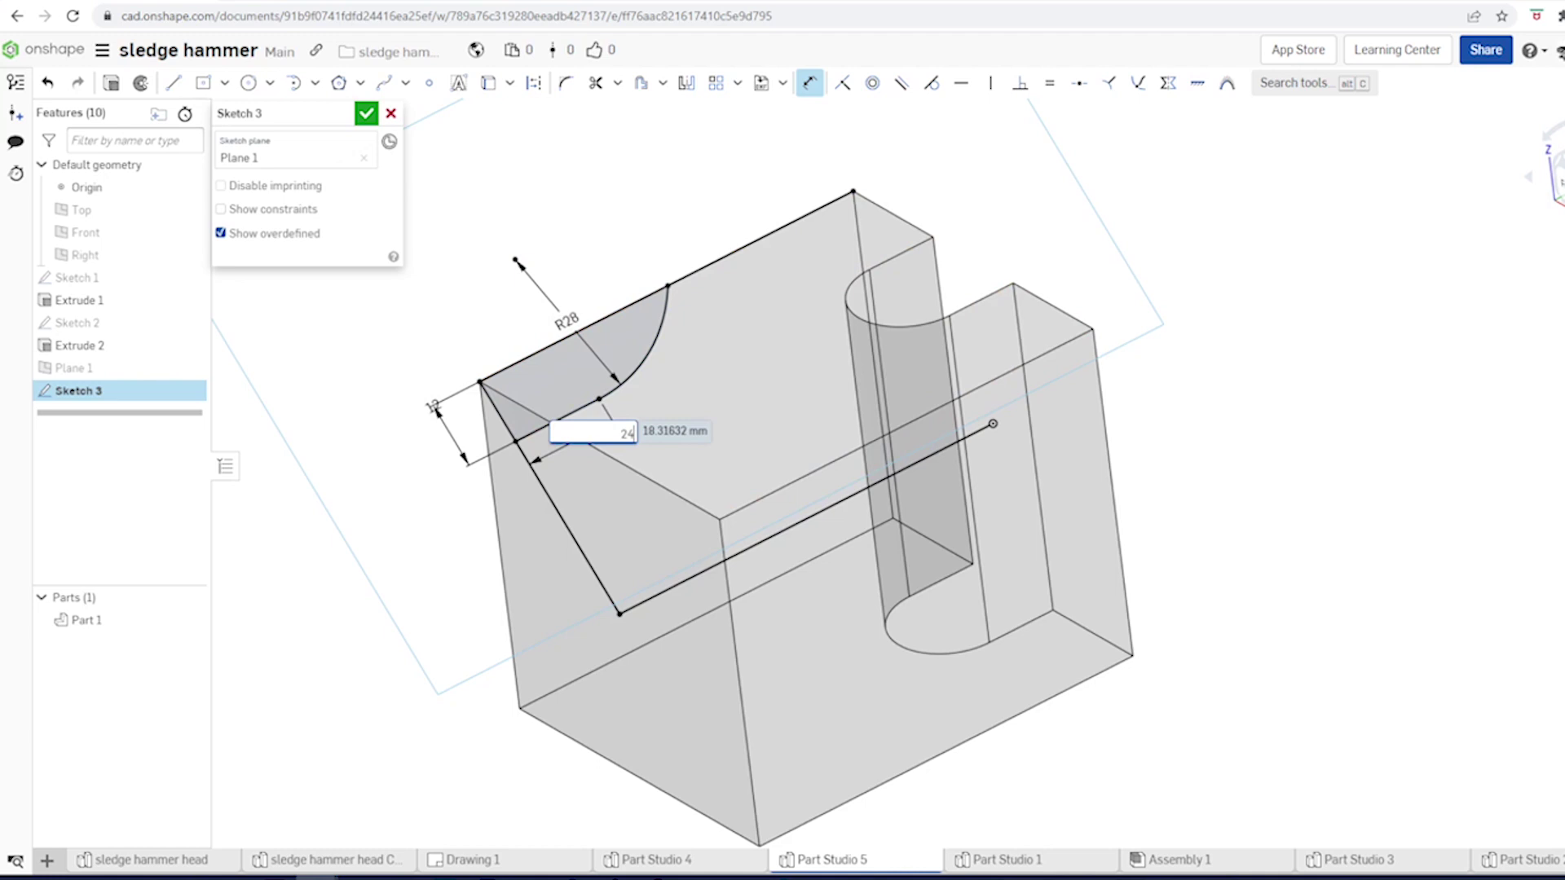
type("4")
key("Return")
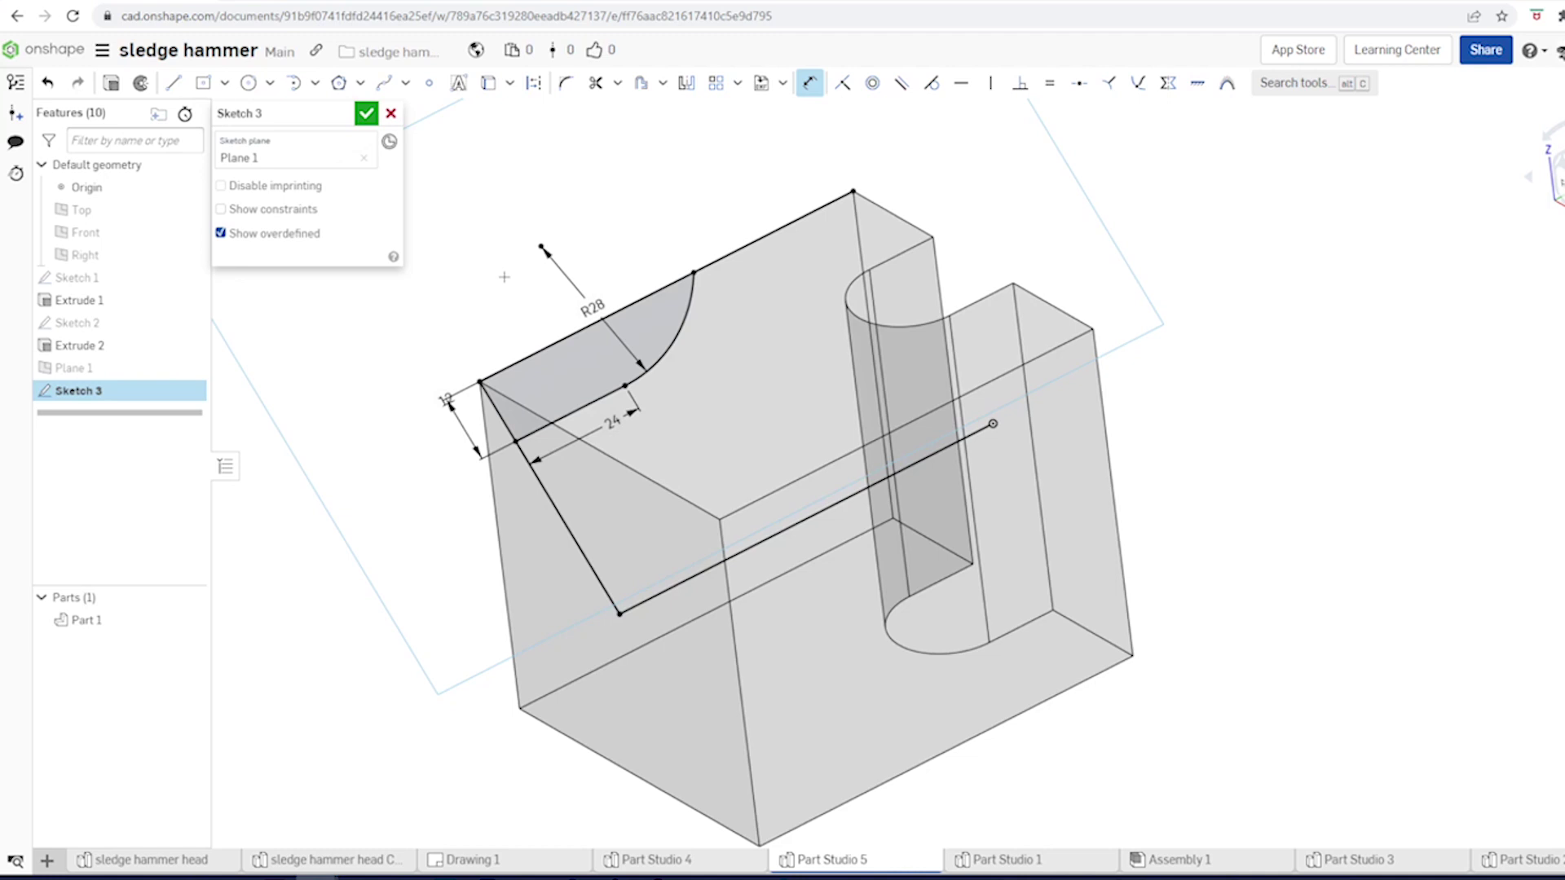
Step: Draw a line from the slanted edge to the top edge and set its angle to 45°
key("Left")
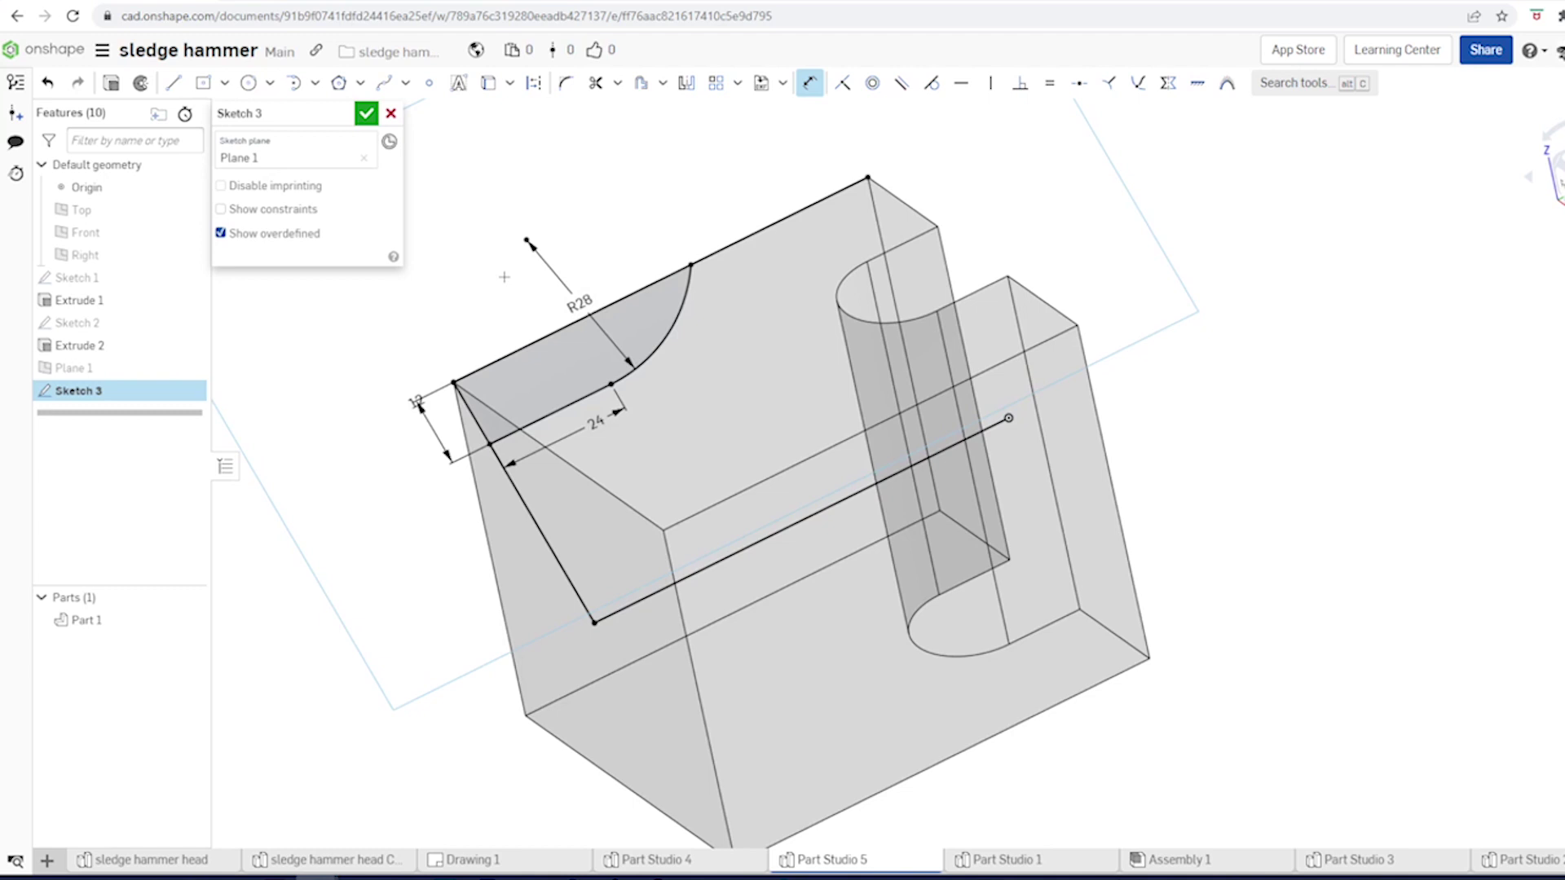
key("l")
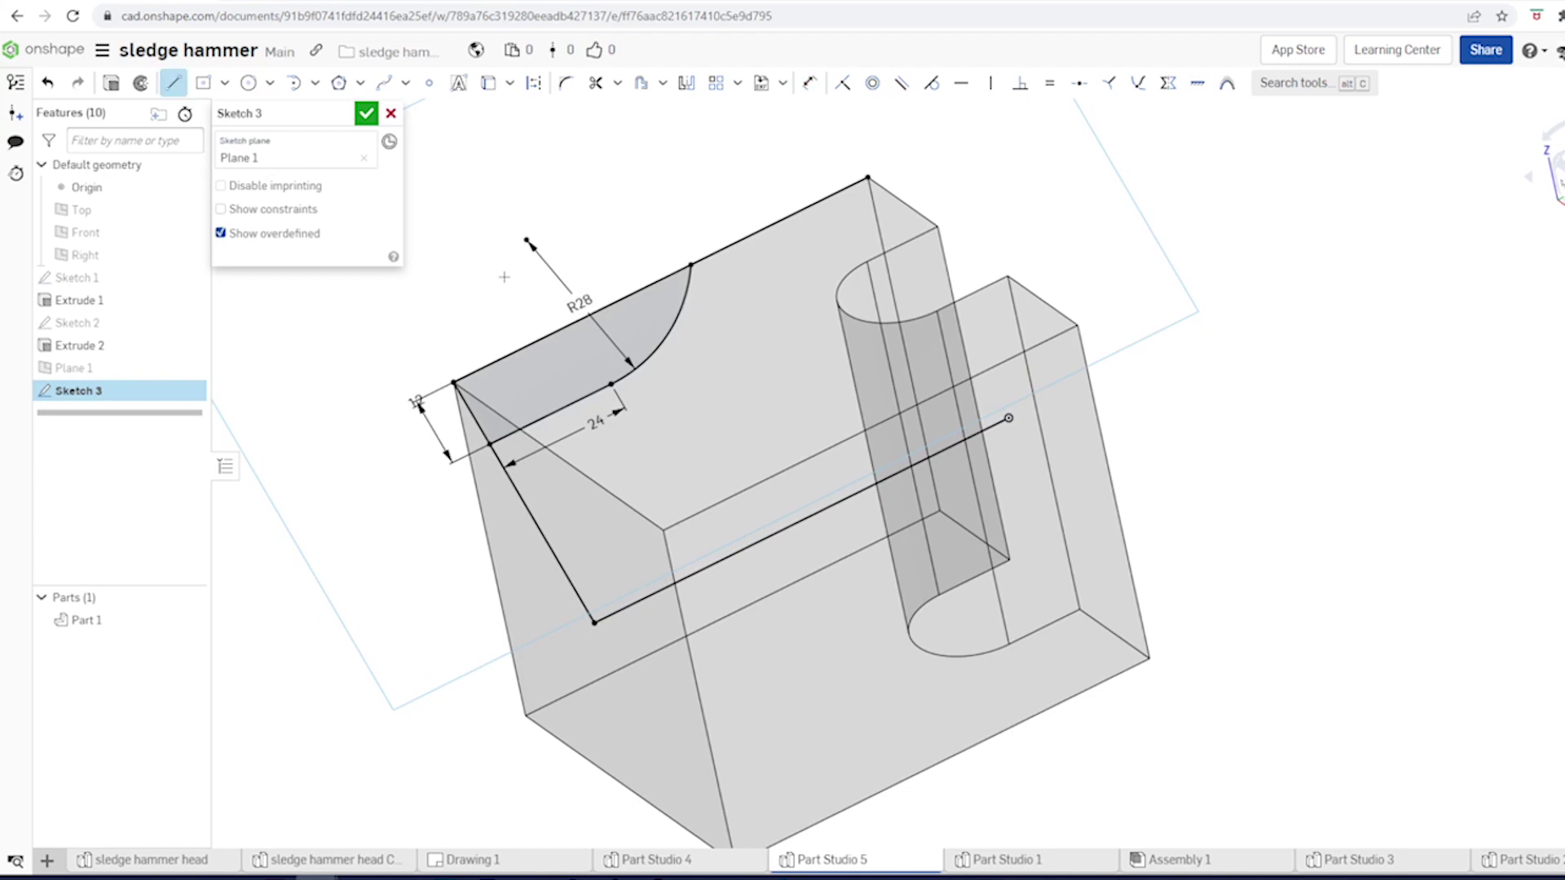
left_click(515, 489)
left_click(557, 330)
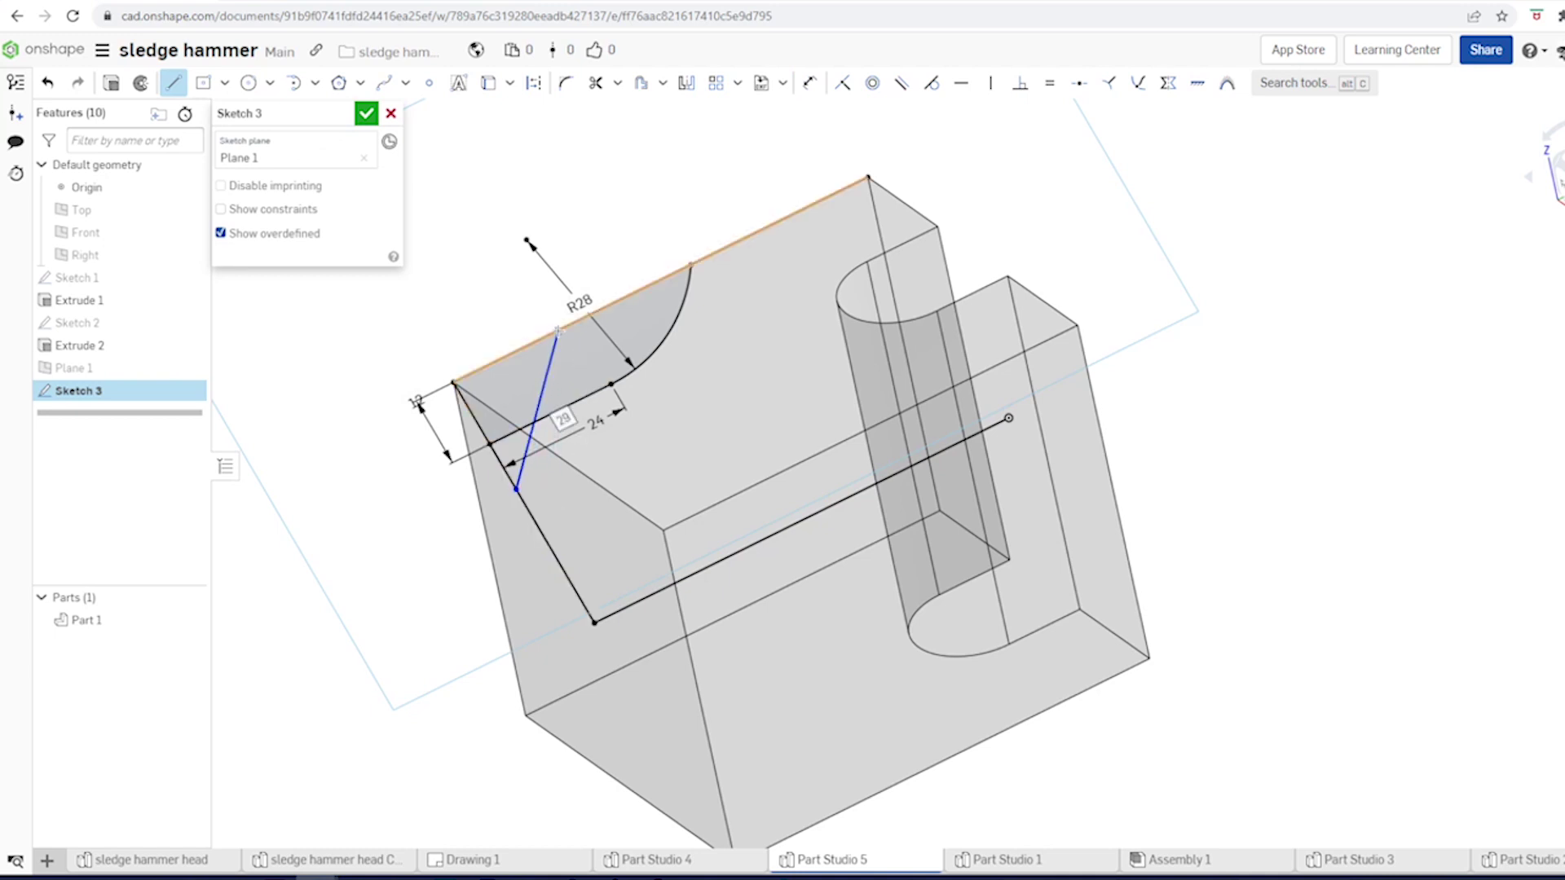
key("Escape")
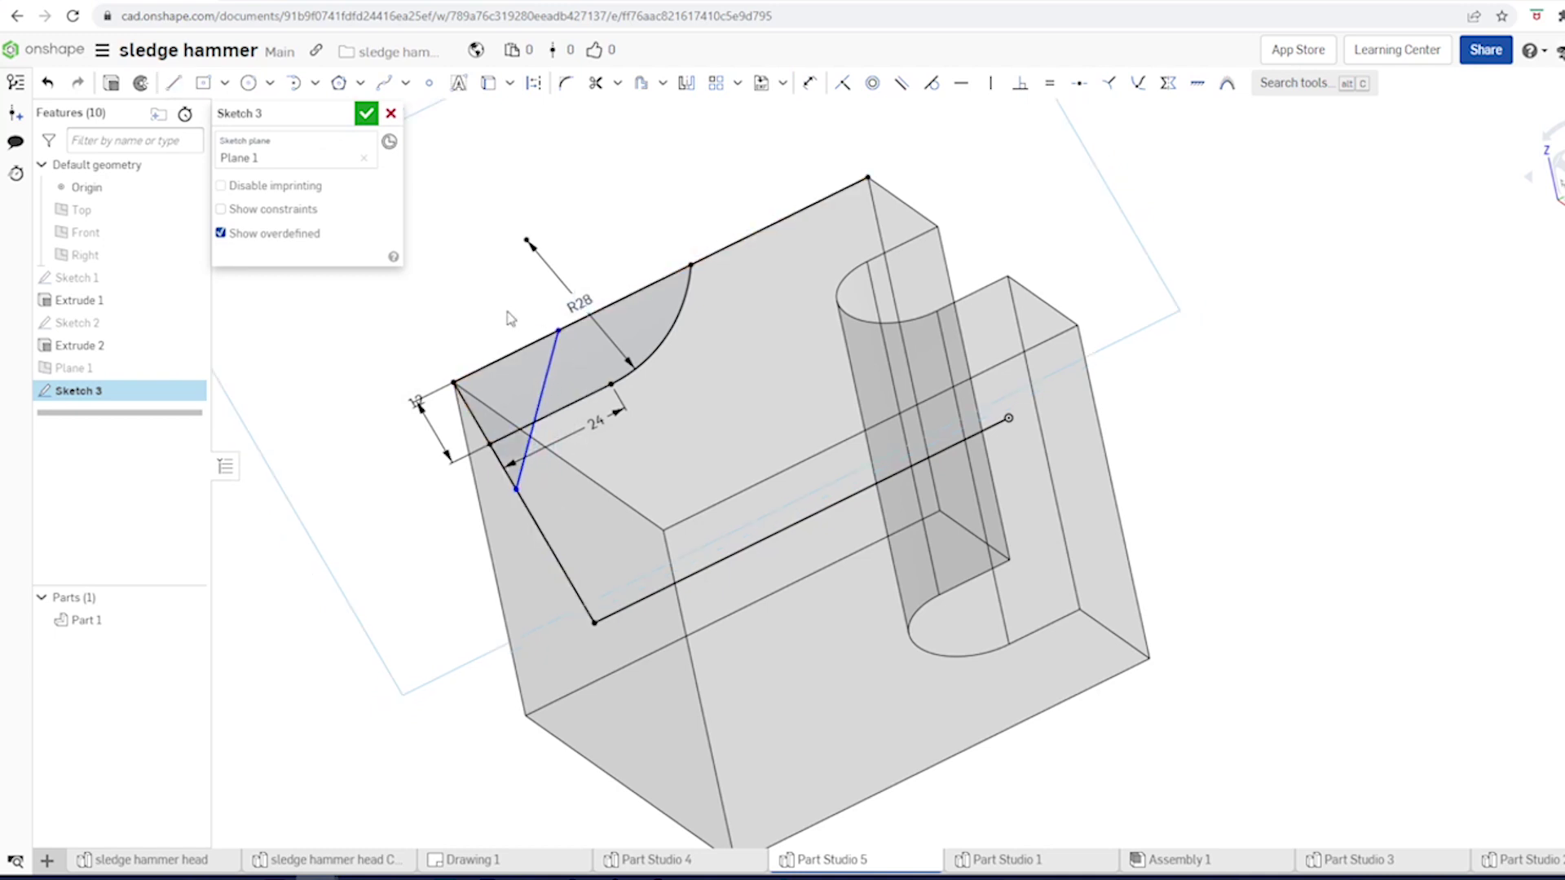
key("u")
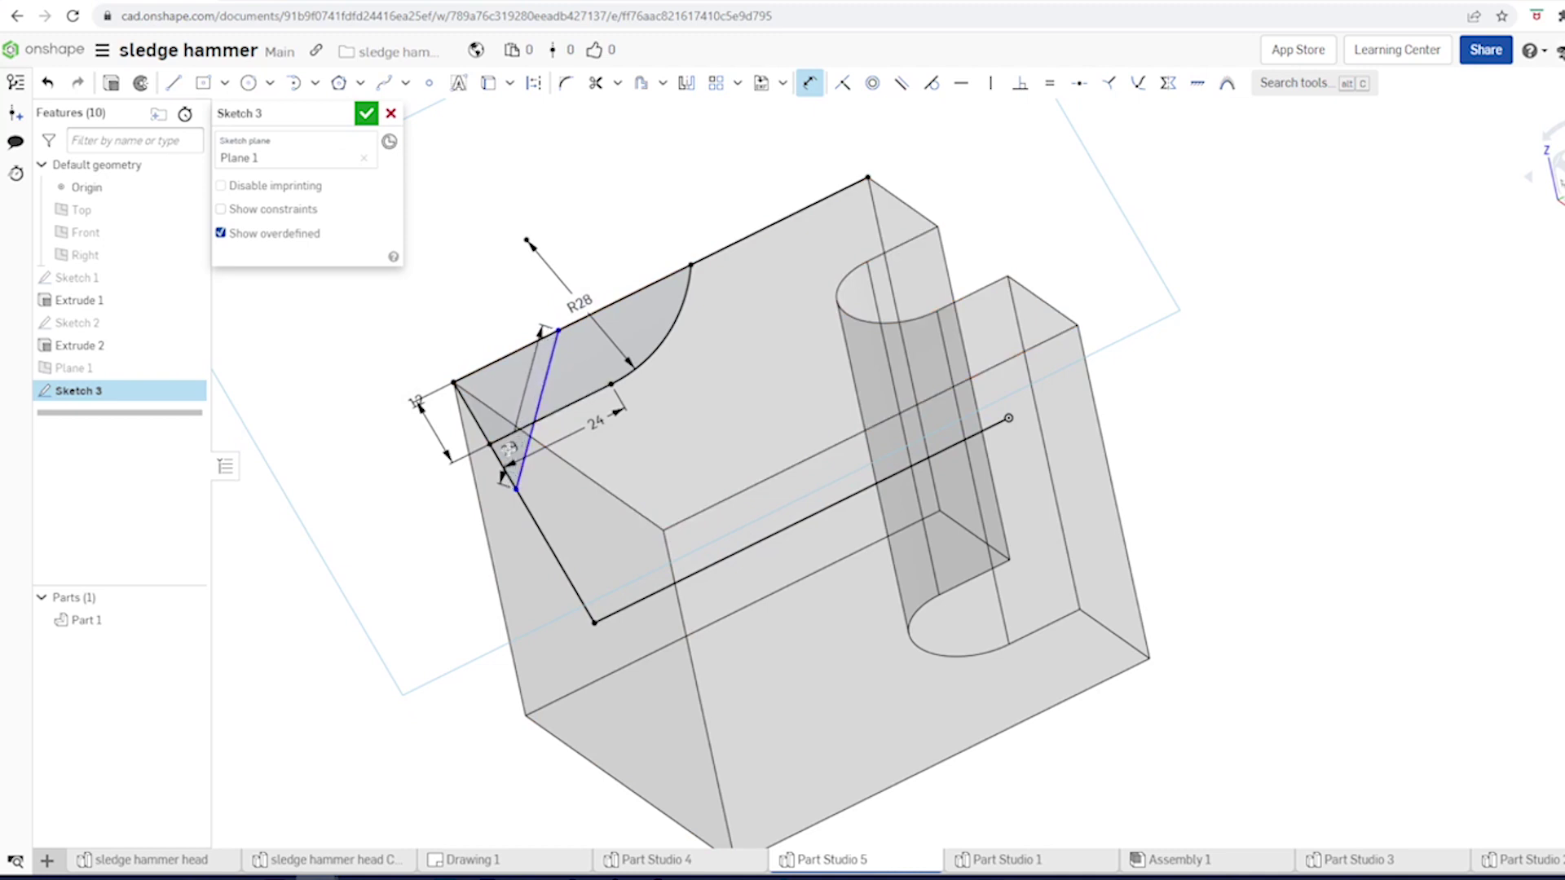
left_click(495, 428)
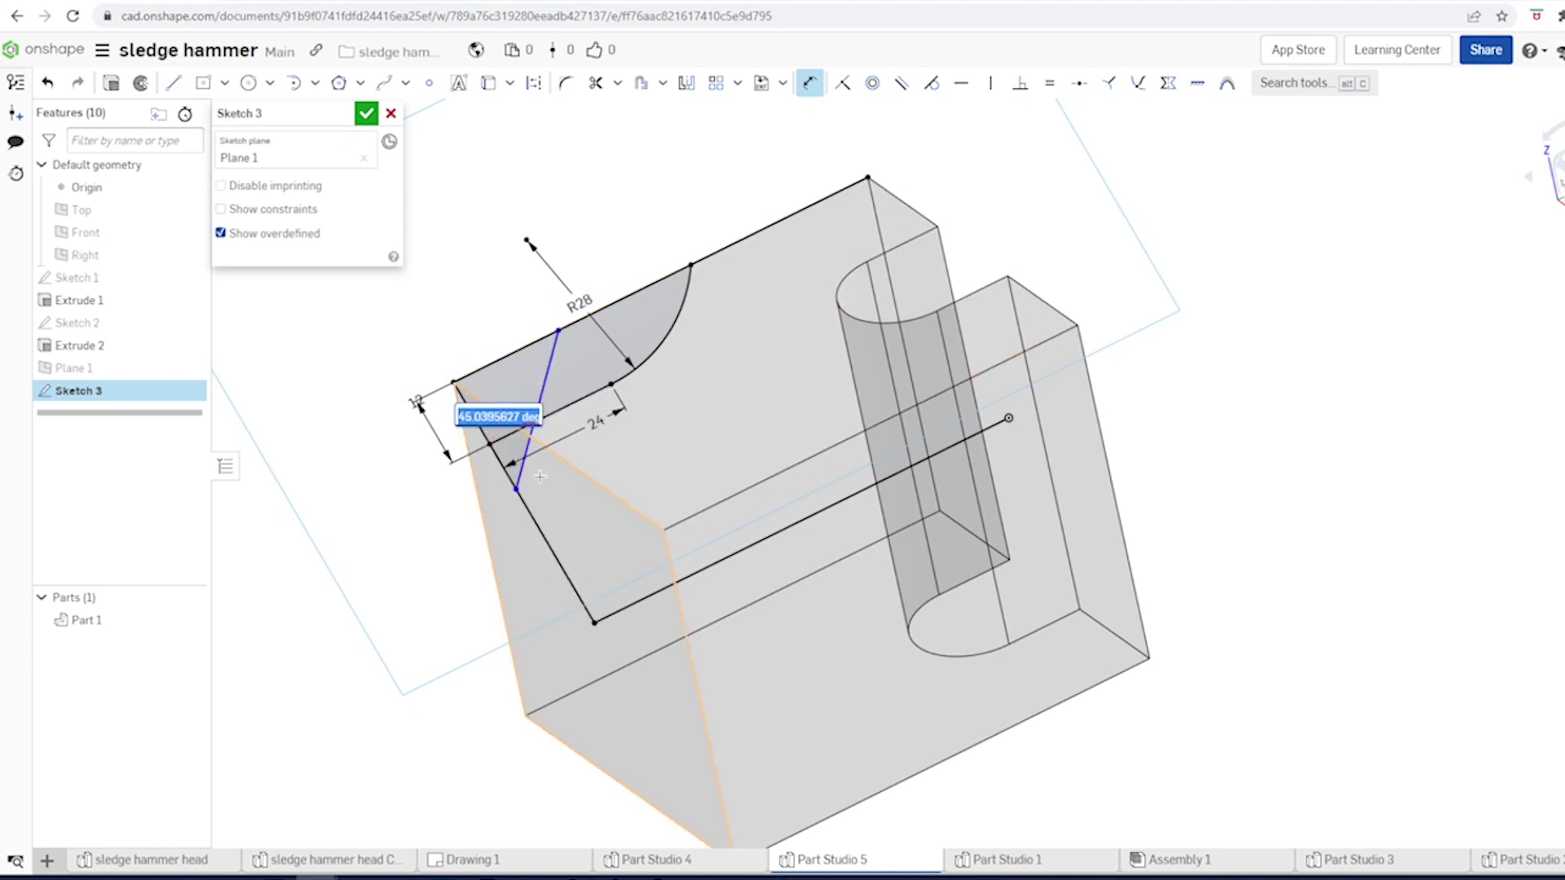
type("45")
key("Return")
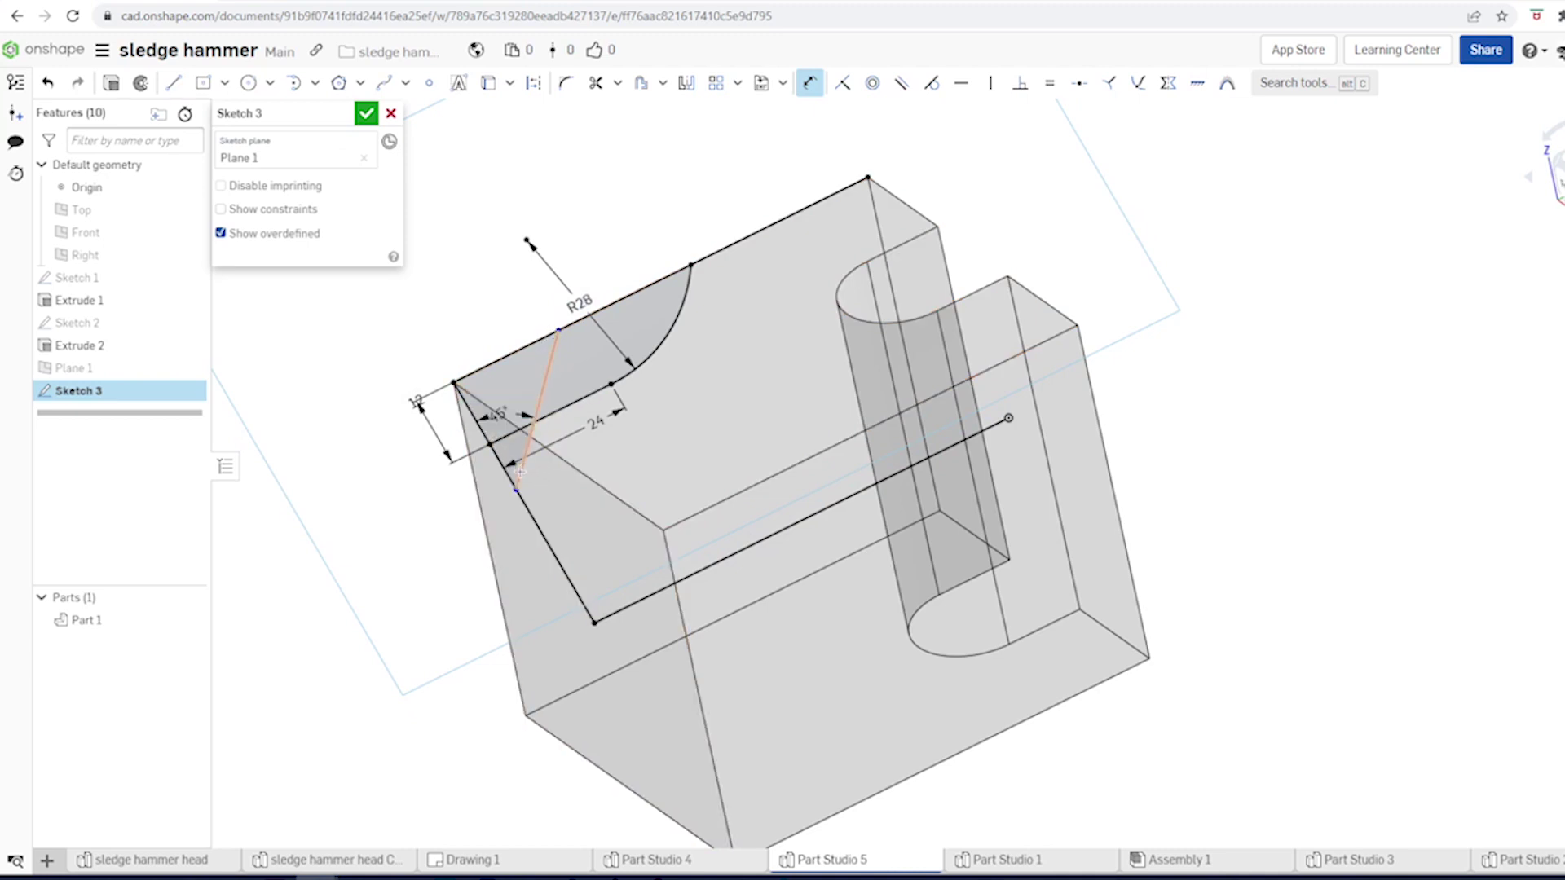
Step: Dimension the short line's endpoint 6 mm from the inner sketch line and accept the sketch
scroll(509, 472, "up", 5)
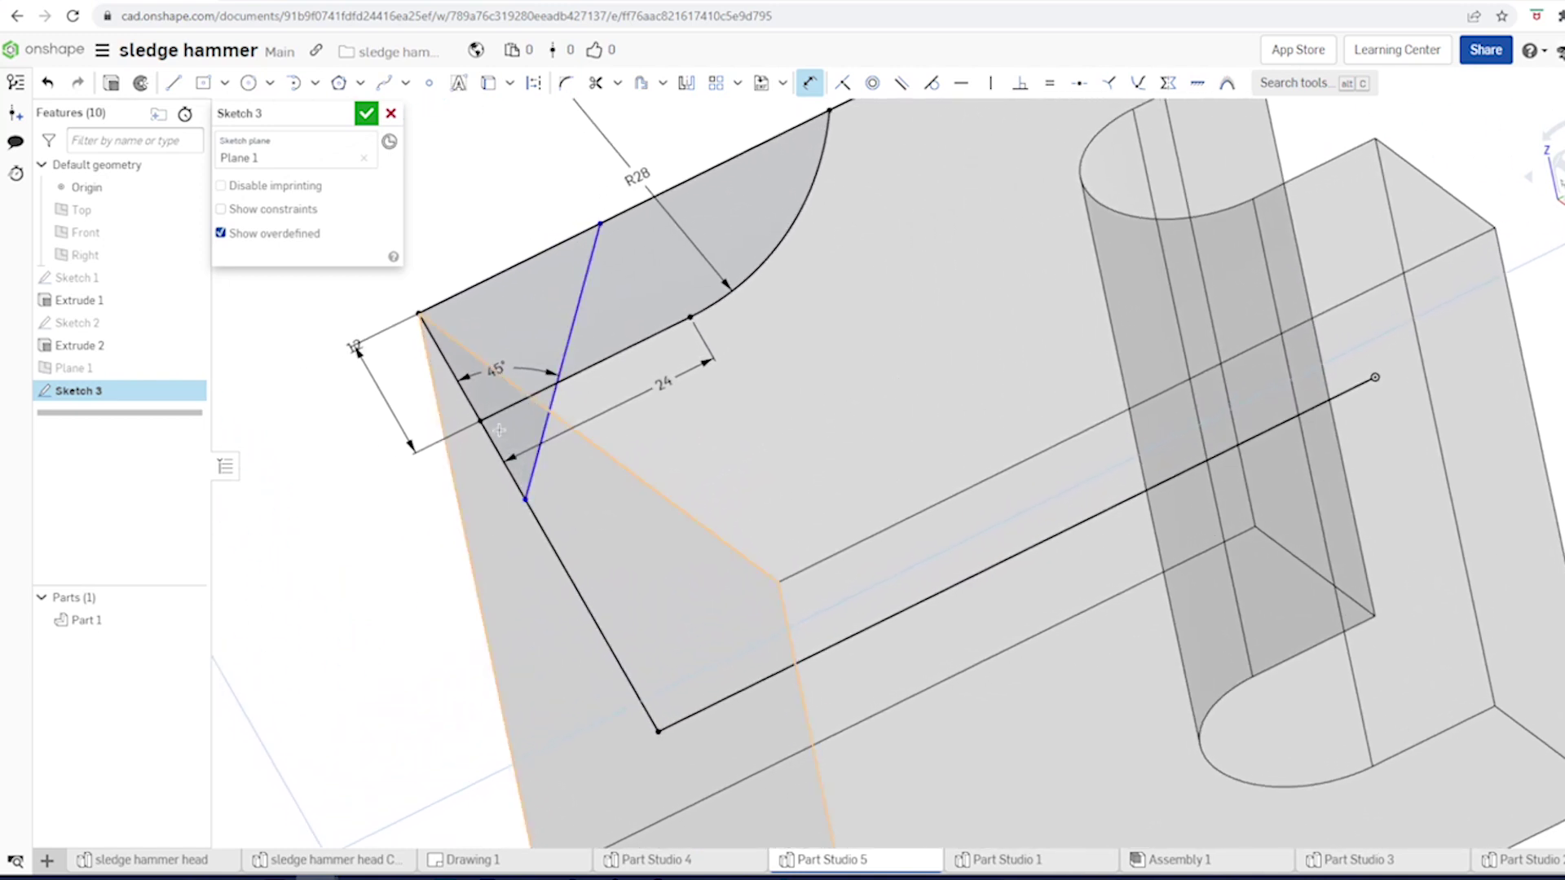
left_click(538, 392)
left_click(526, 498)
left_click(399, 485)
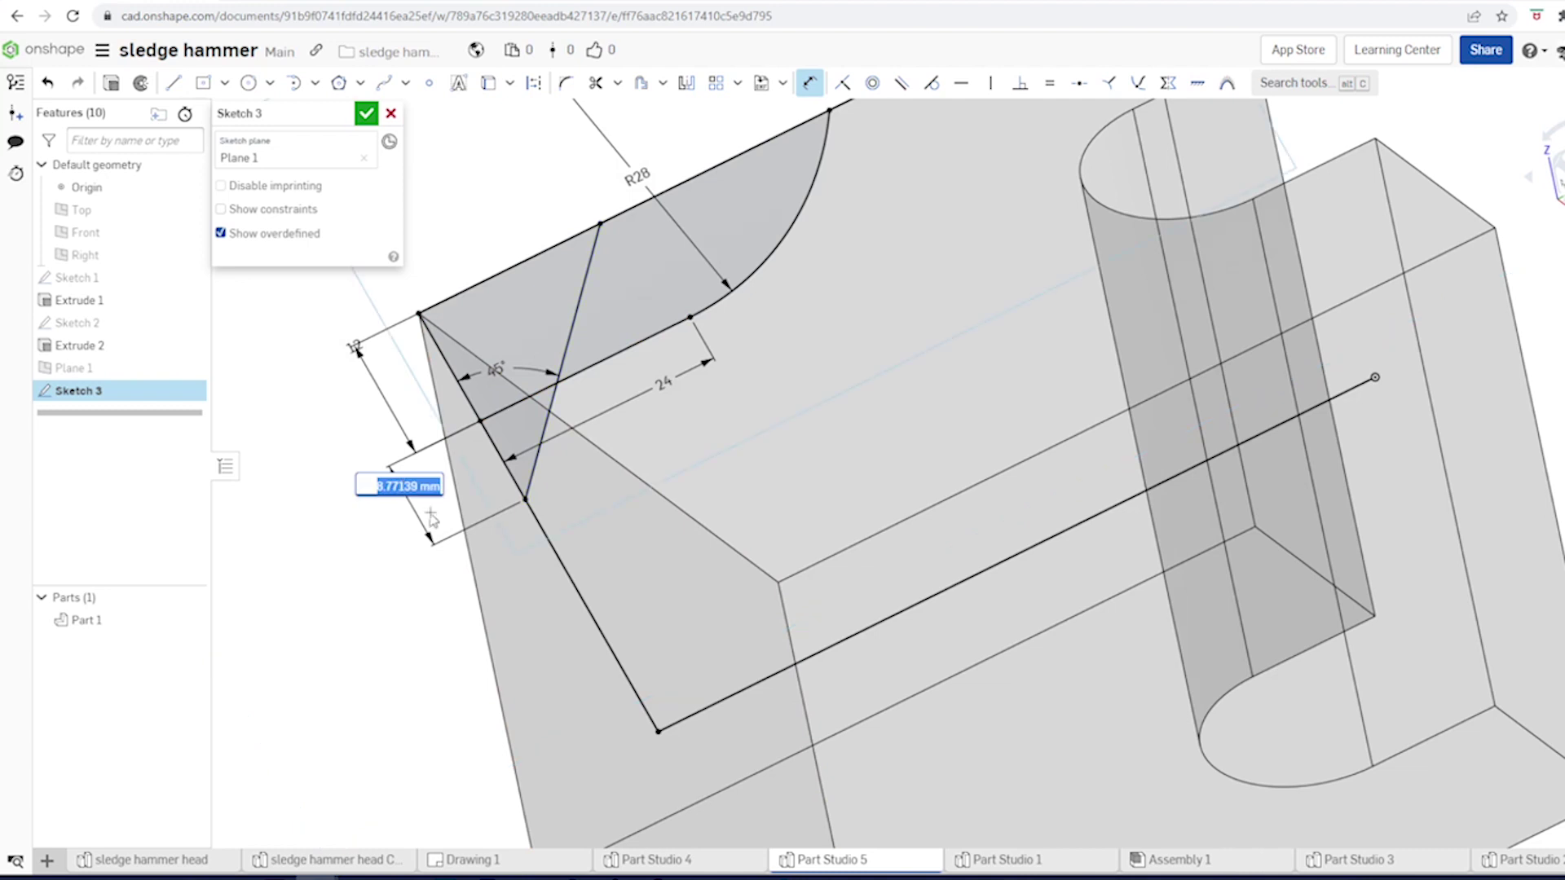
type("6")
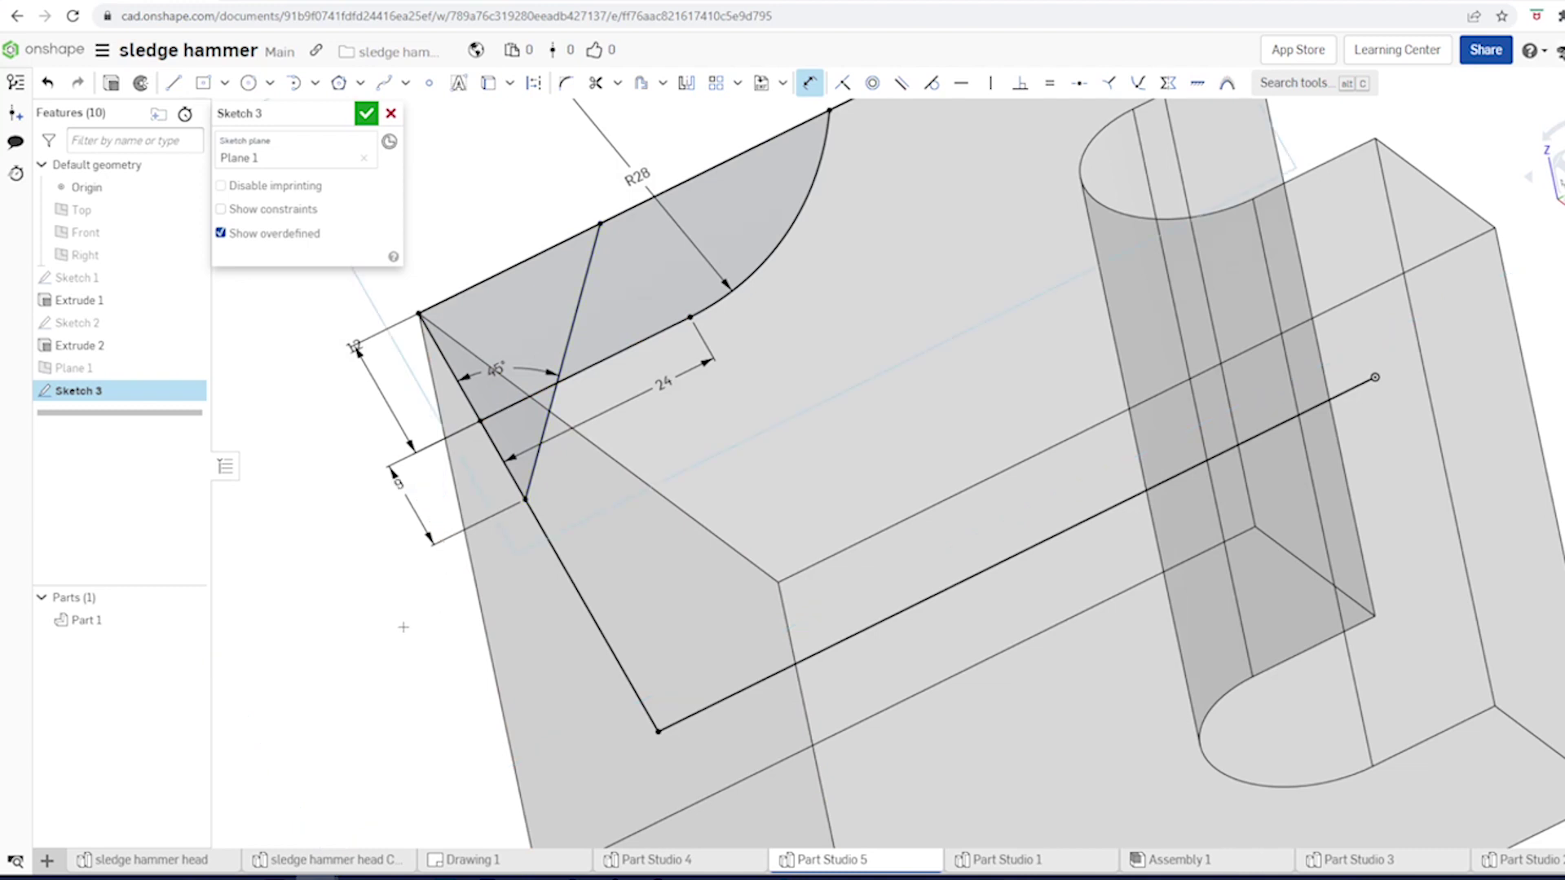
key("Return")
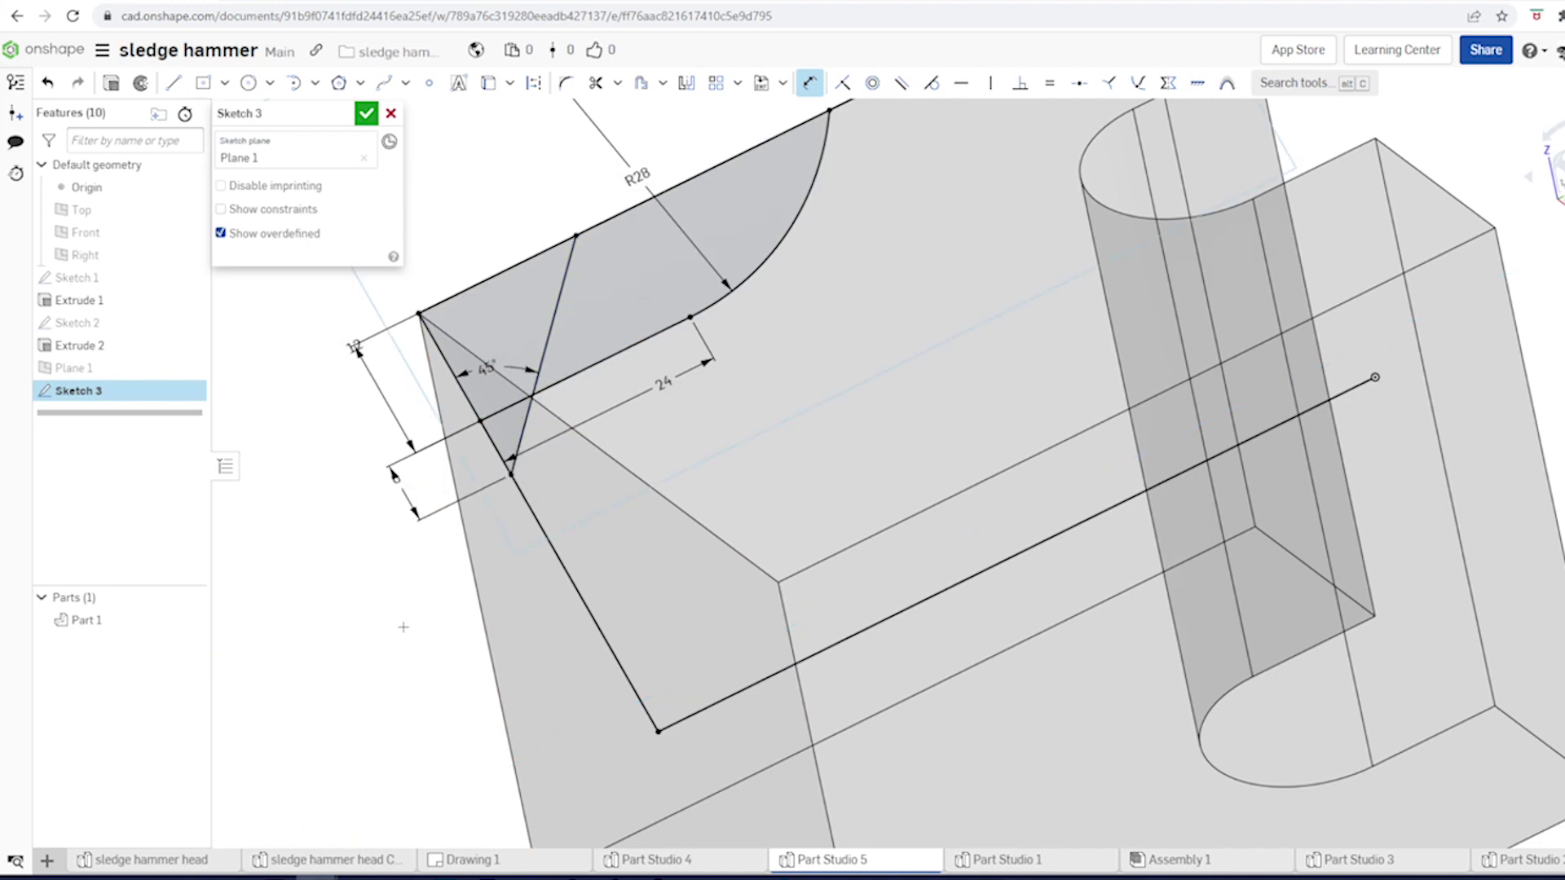
left_click(366, 113)
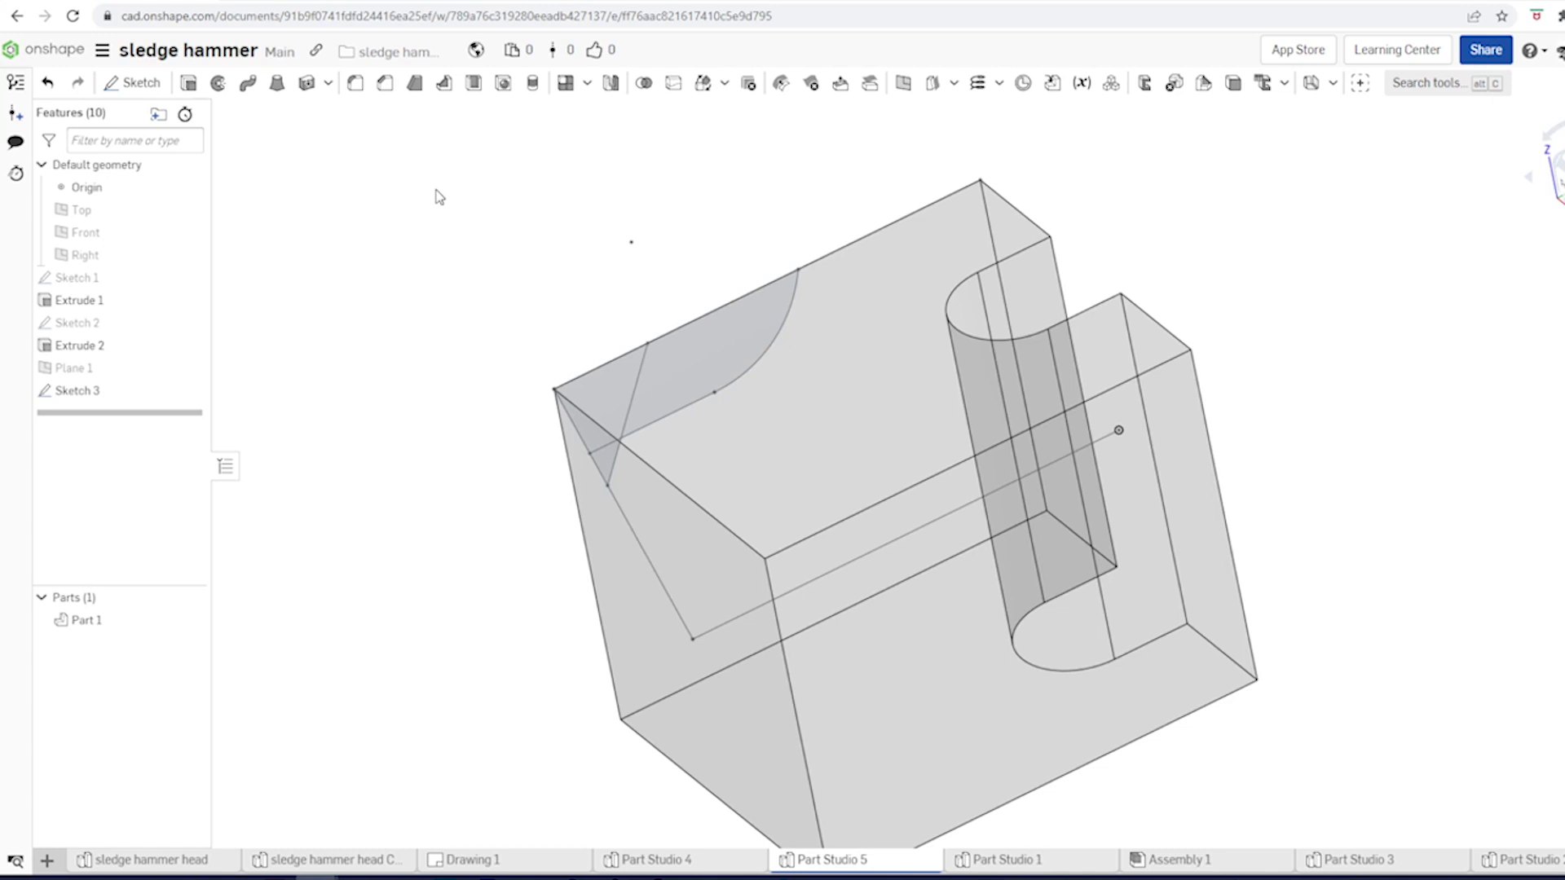
Step: Start an extrude with both Sketch 3 corner regions as its profiles
key("shift+e")
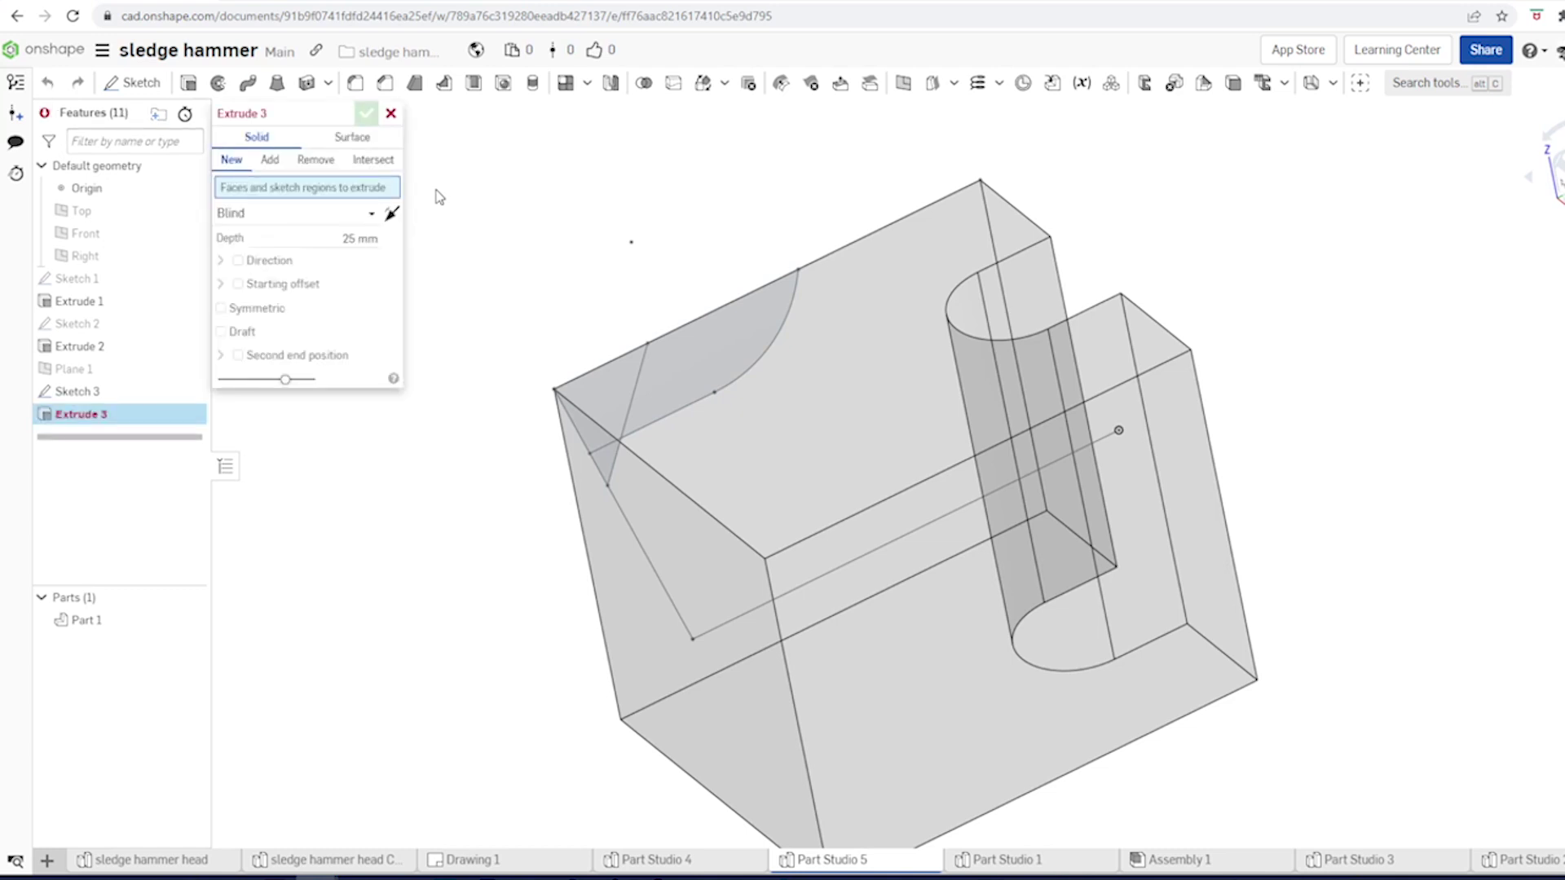
right_click_drag(575, 323, 648, 389)
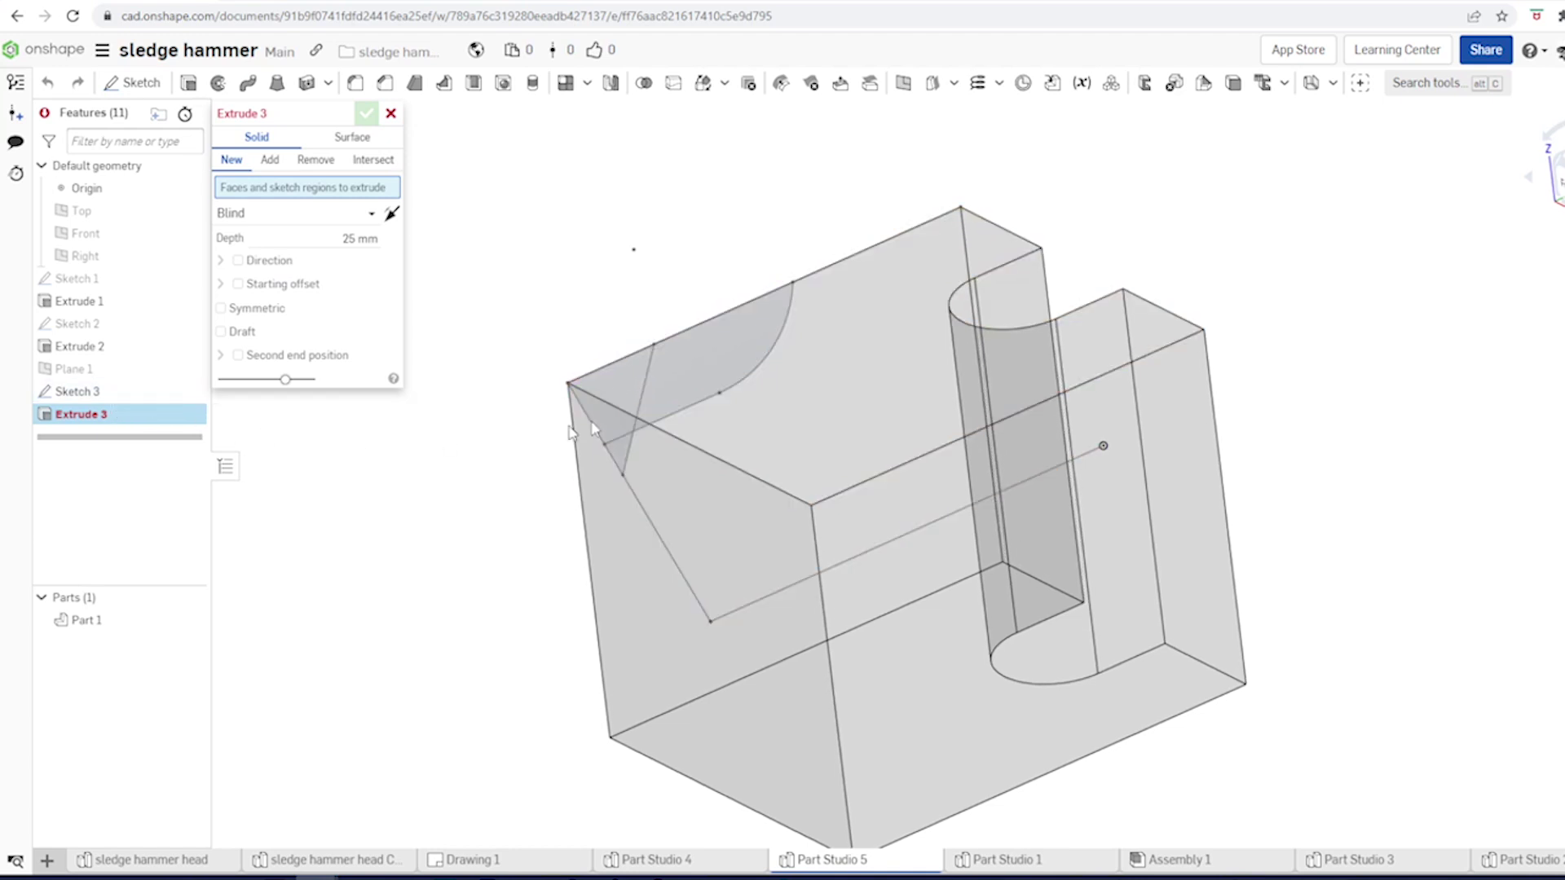
right_click_drag(666, 323, 578, 291)
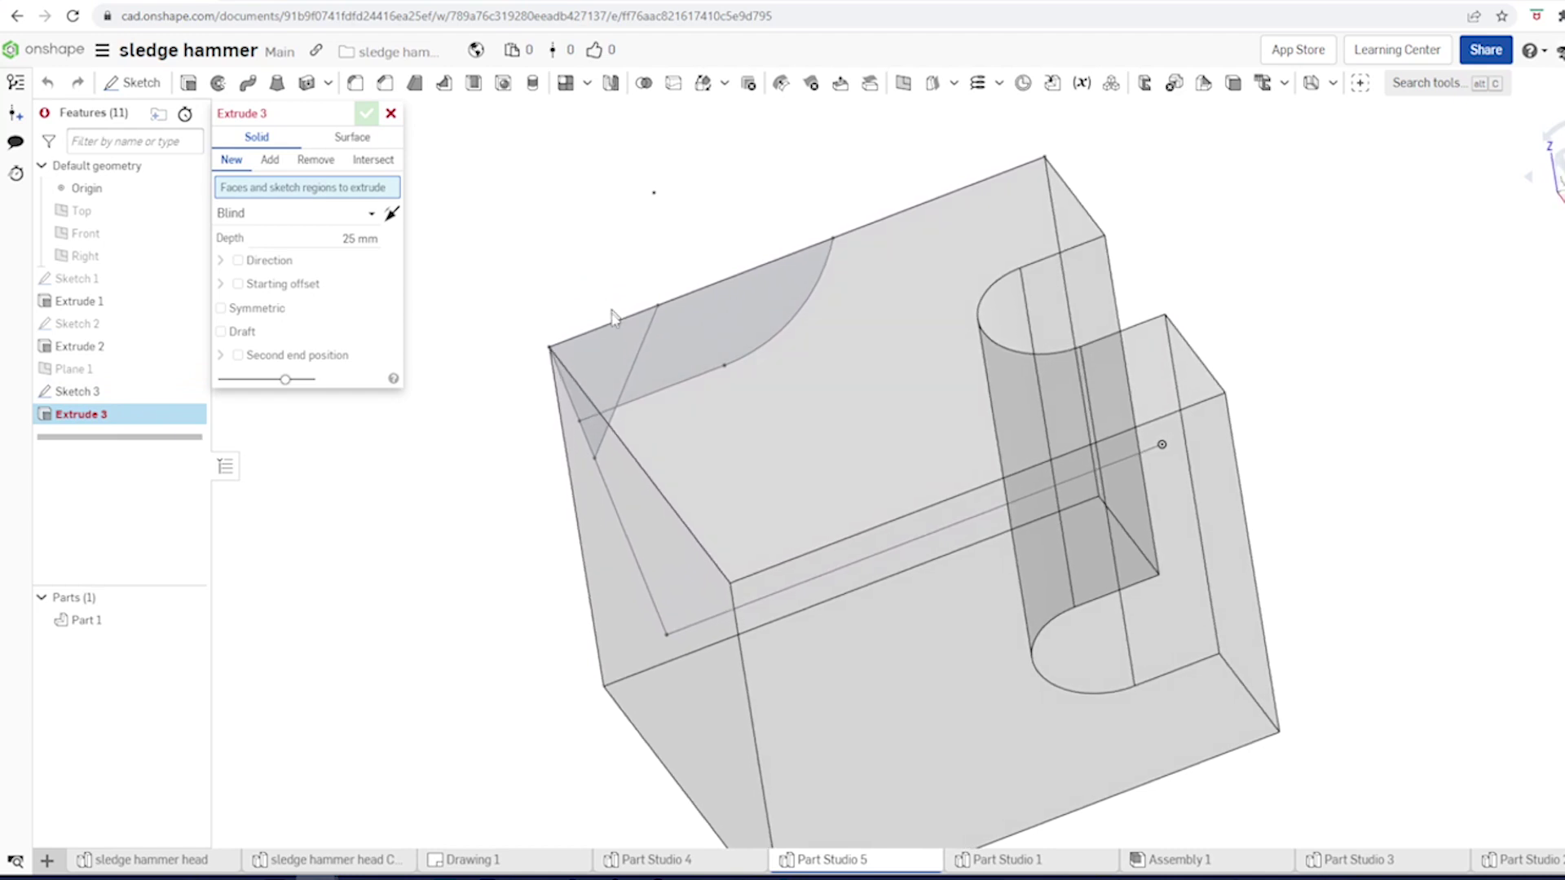
right_click(615, 361)
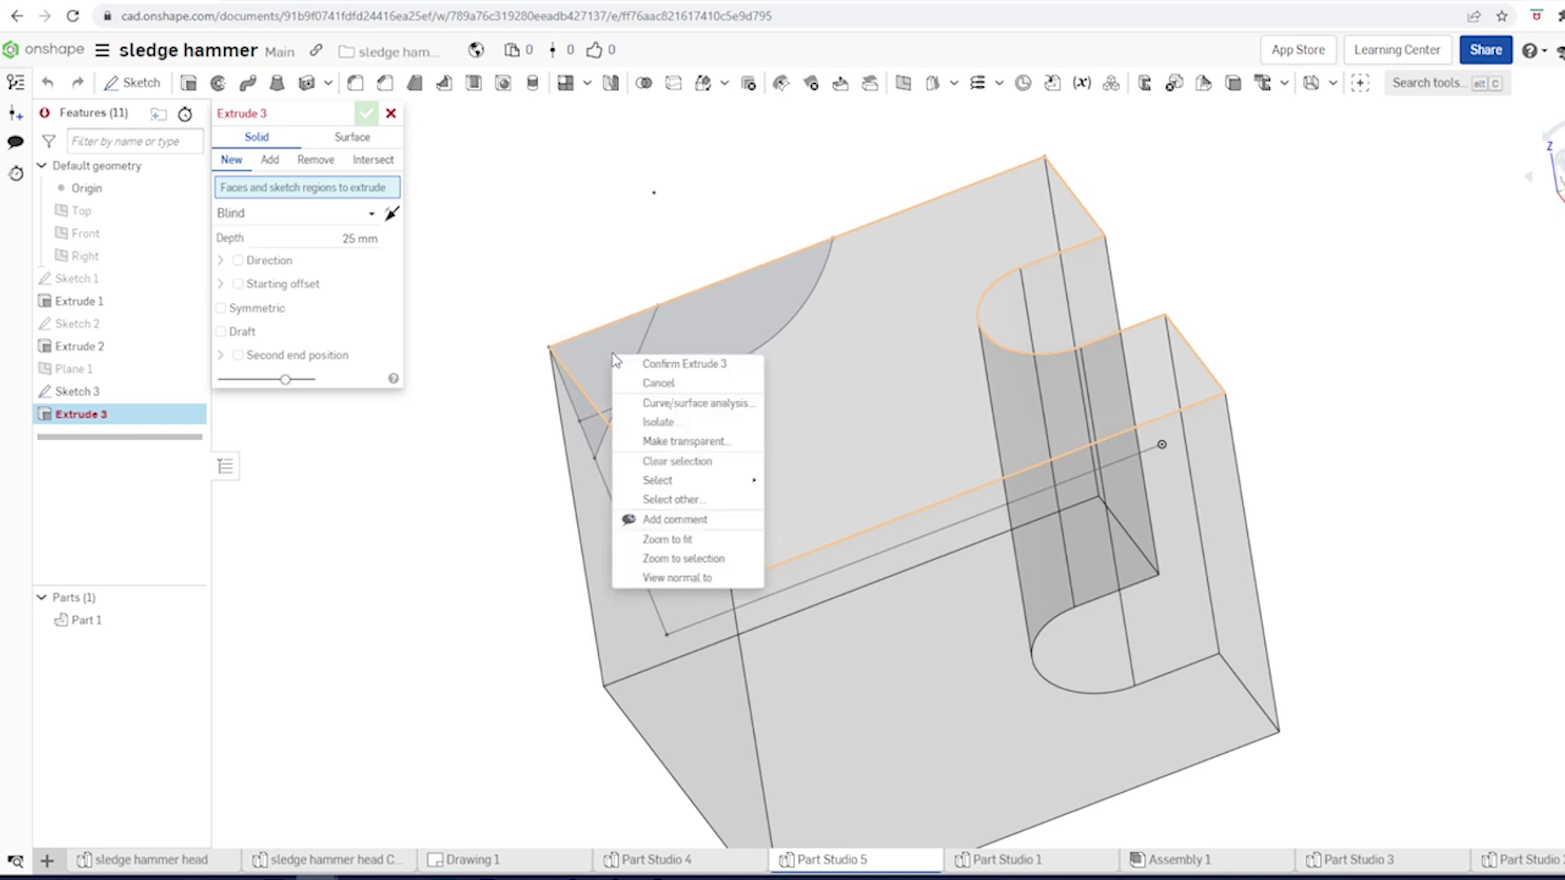
left_click(673, 498)
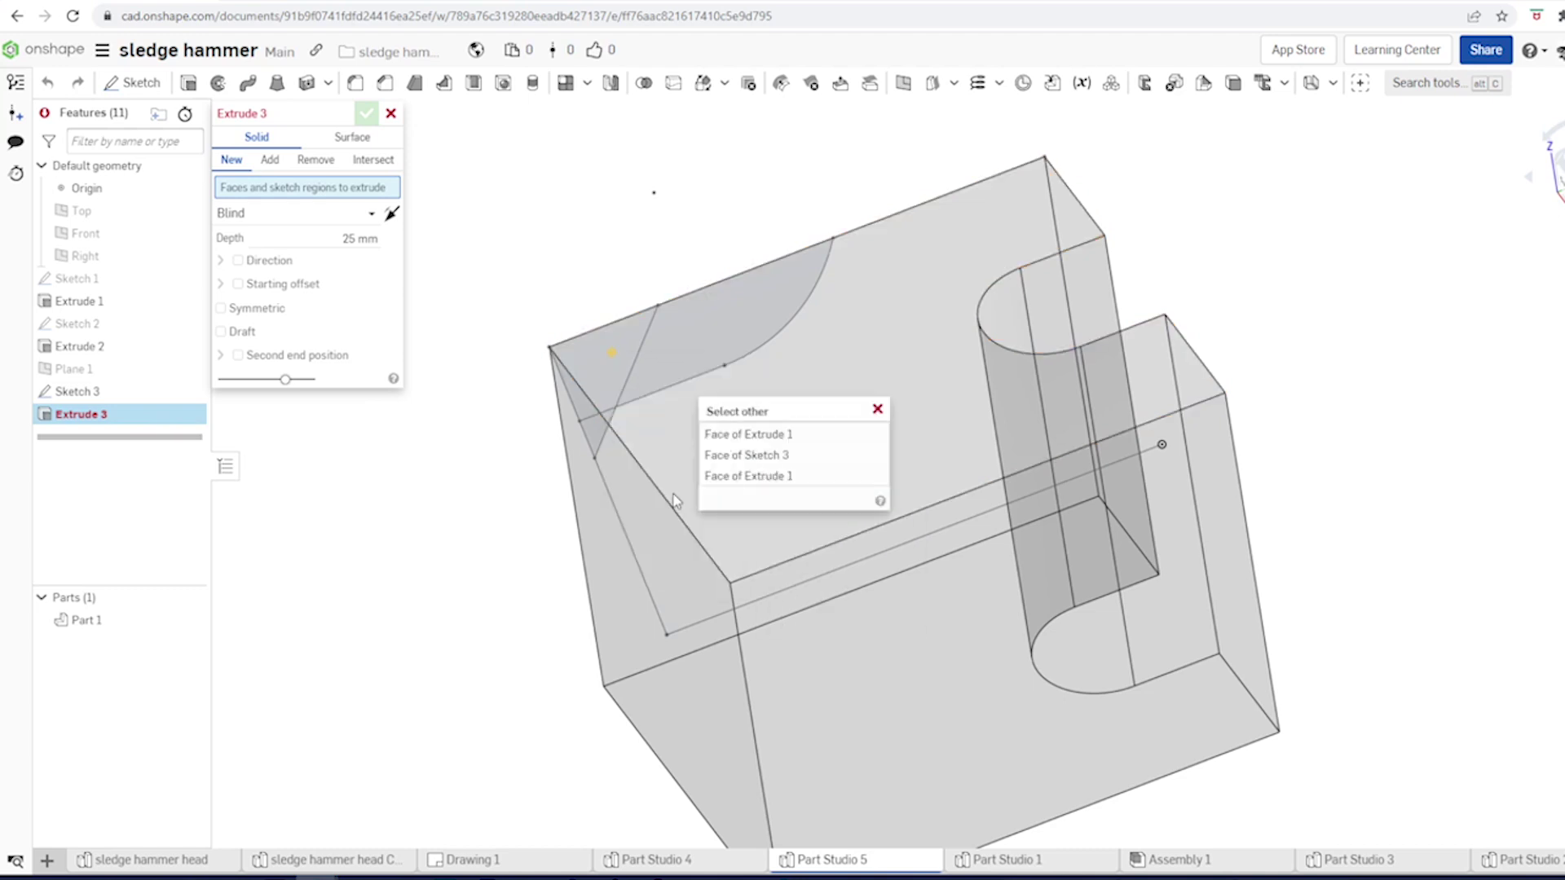
left_click(770, 463)
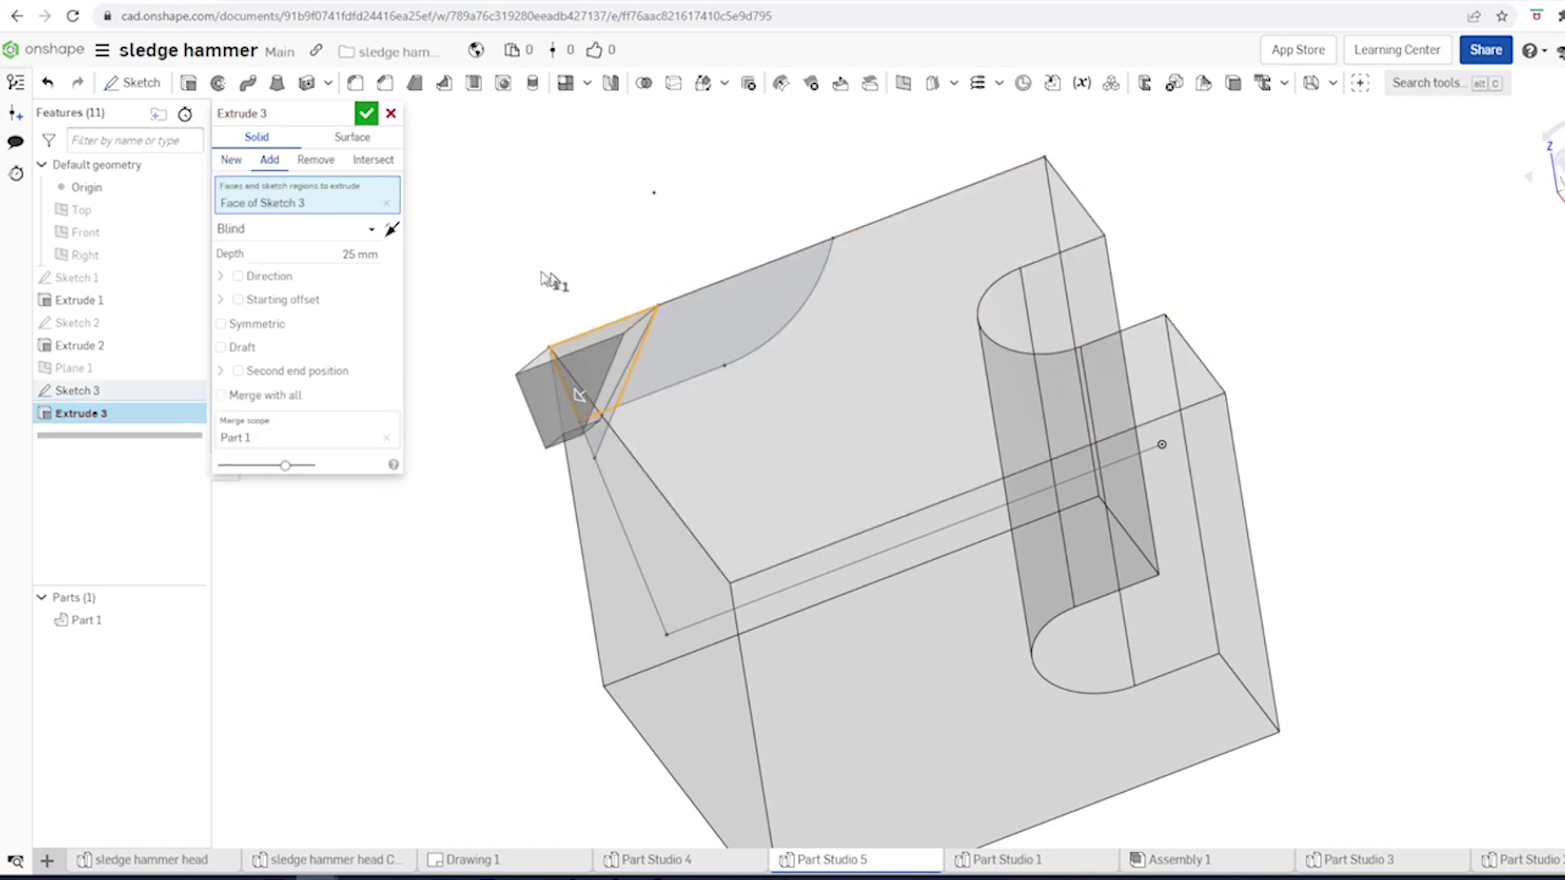
right_click(712, 326)
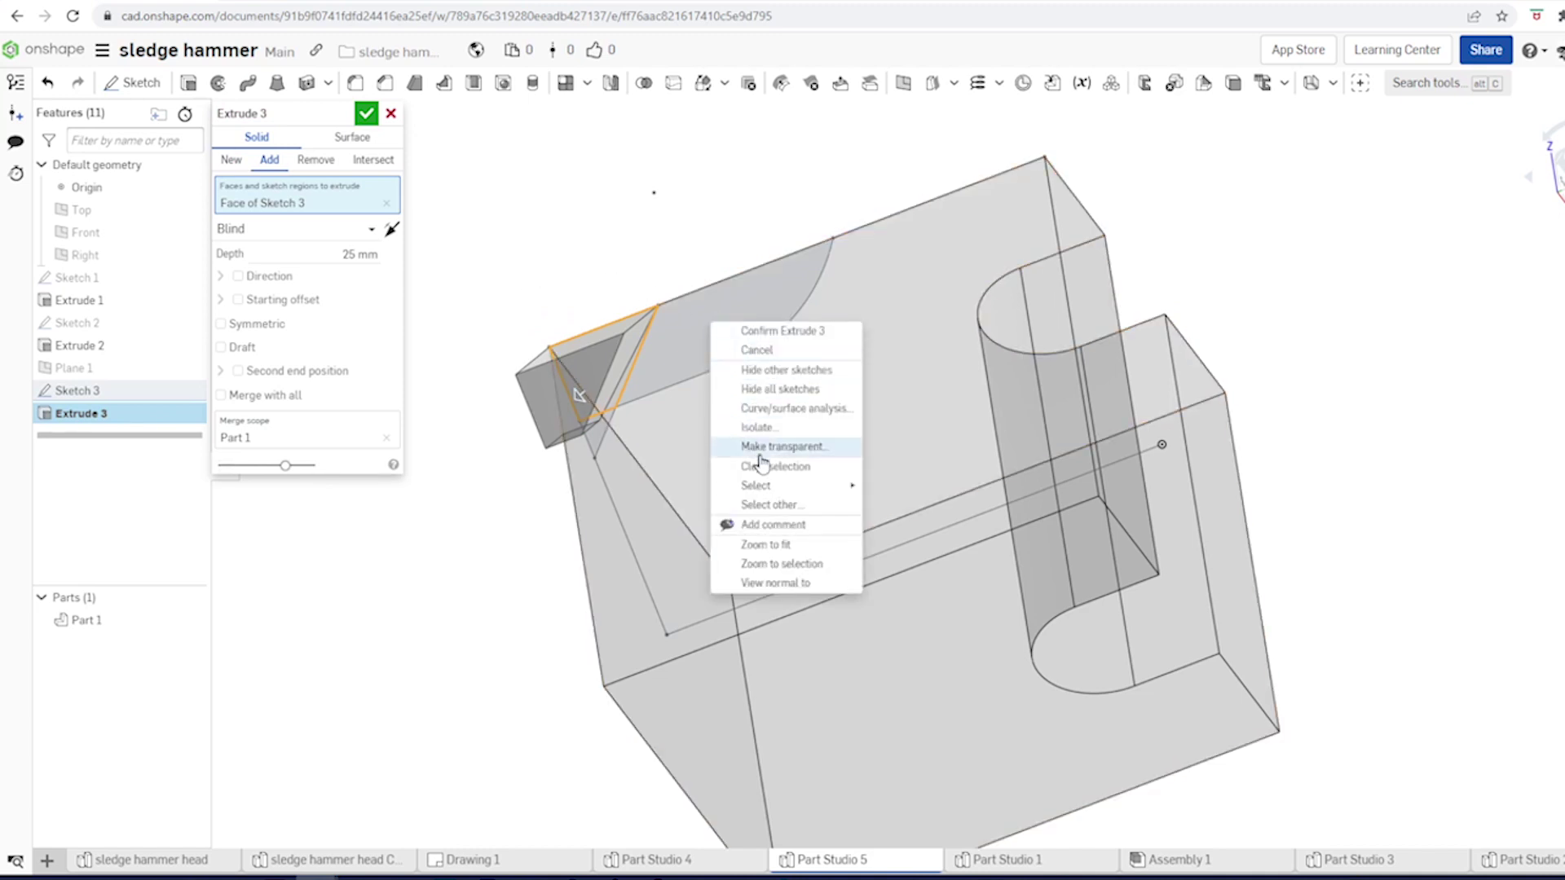
left_click(773, 506)
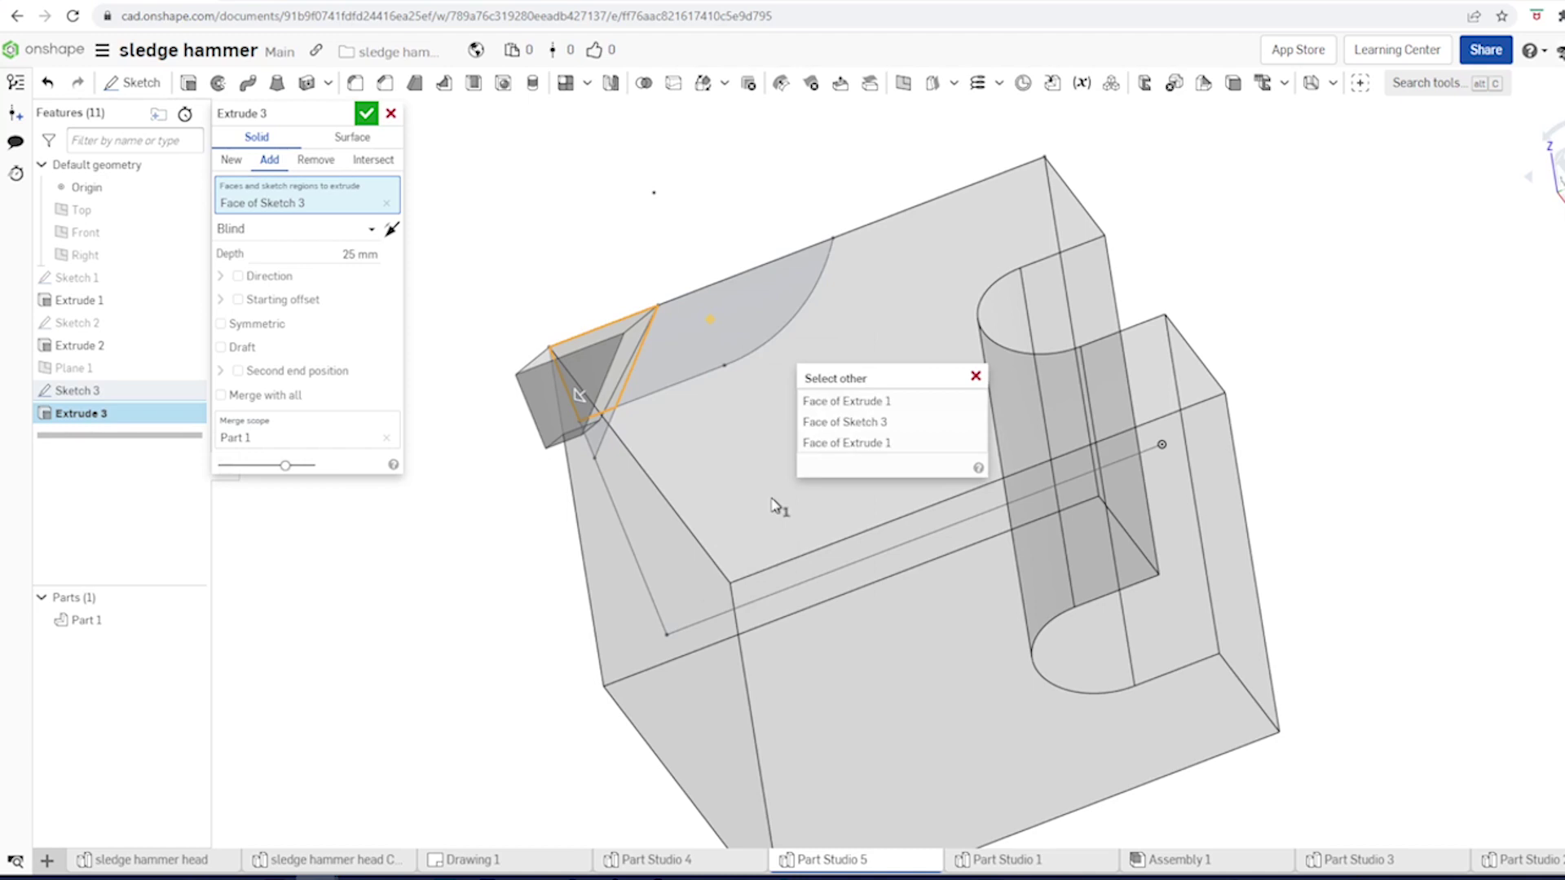
left_click(831, 429)
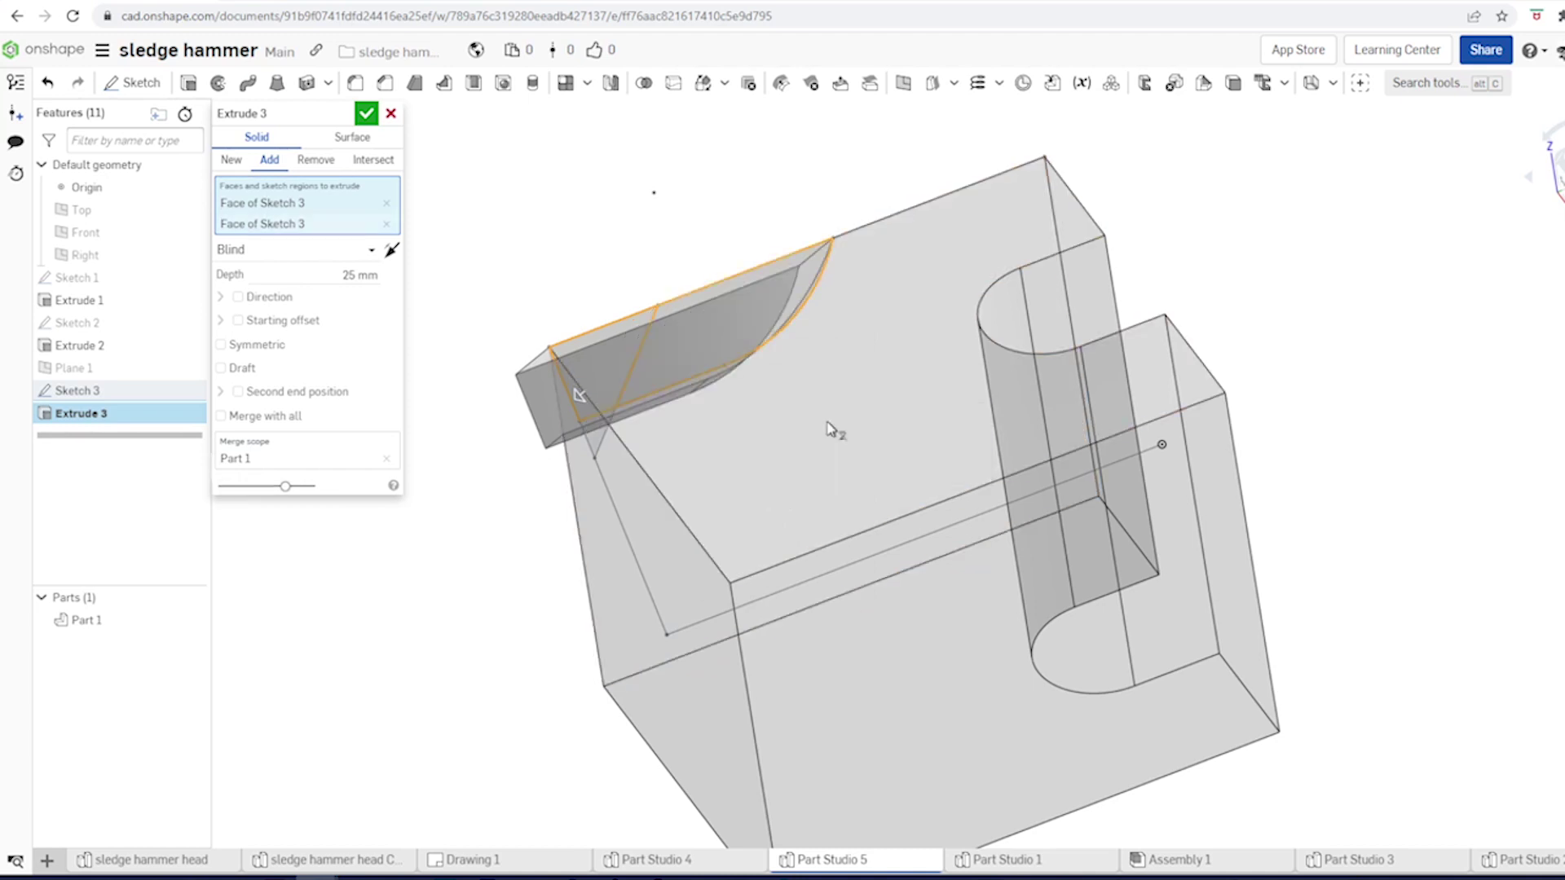
key("shift+7")
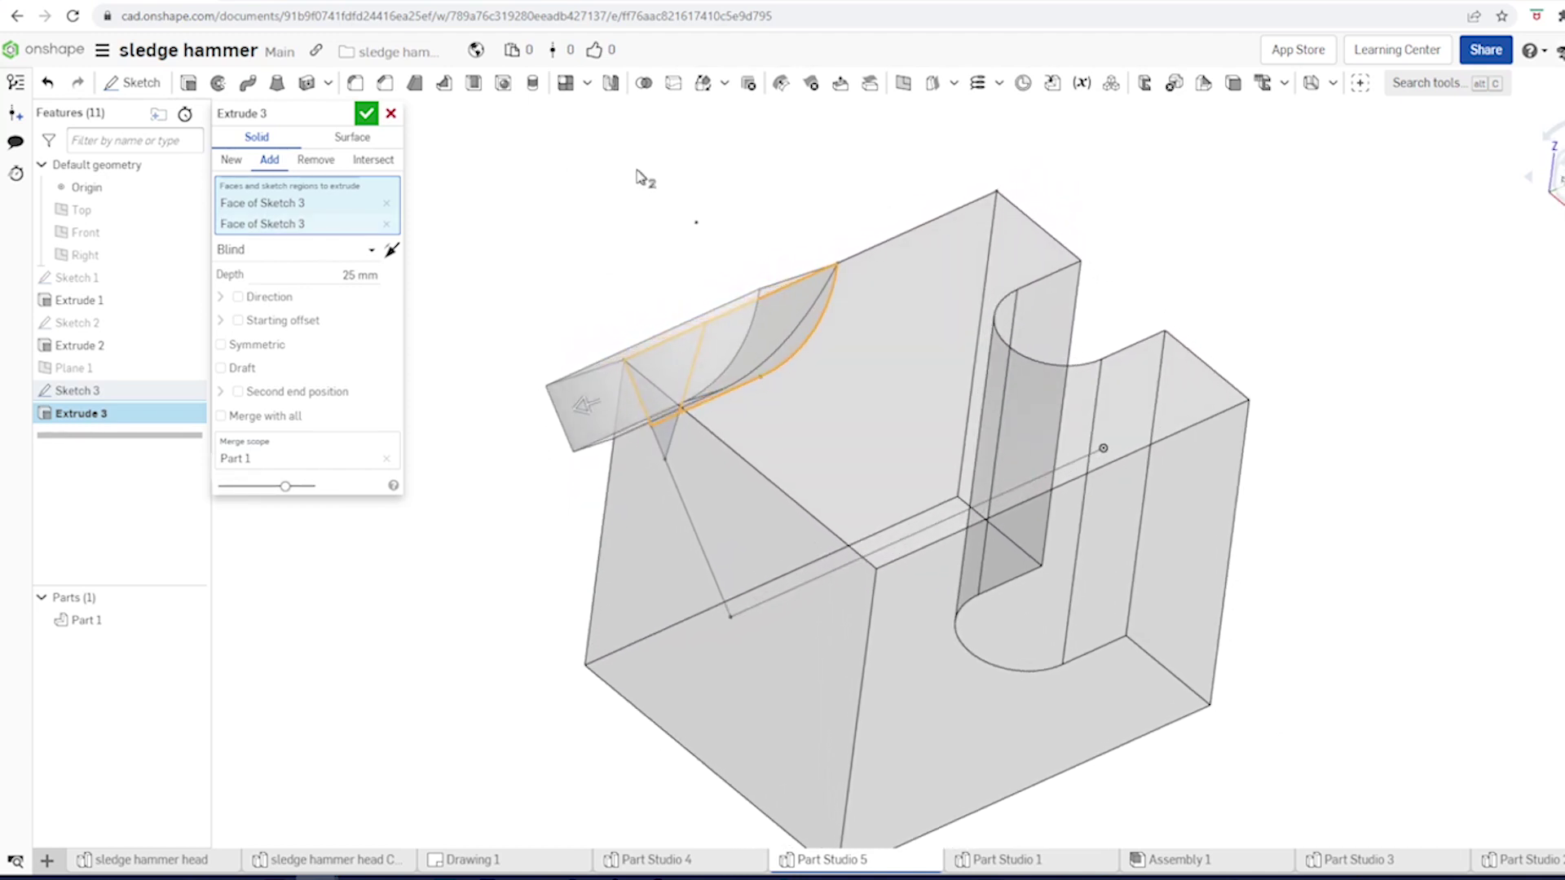
Step: Make the extrude a symmetric Remove cut set to Through all, and apply it
left_click(222, 346)
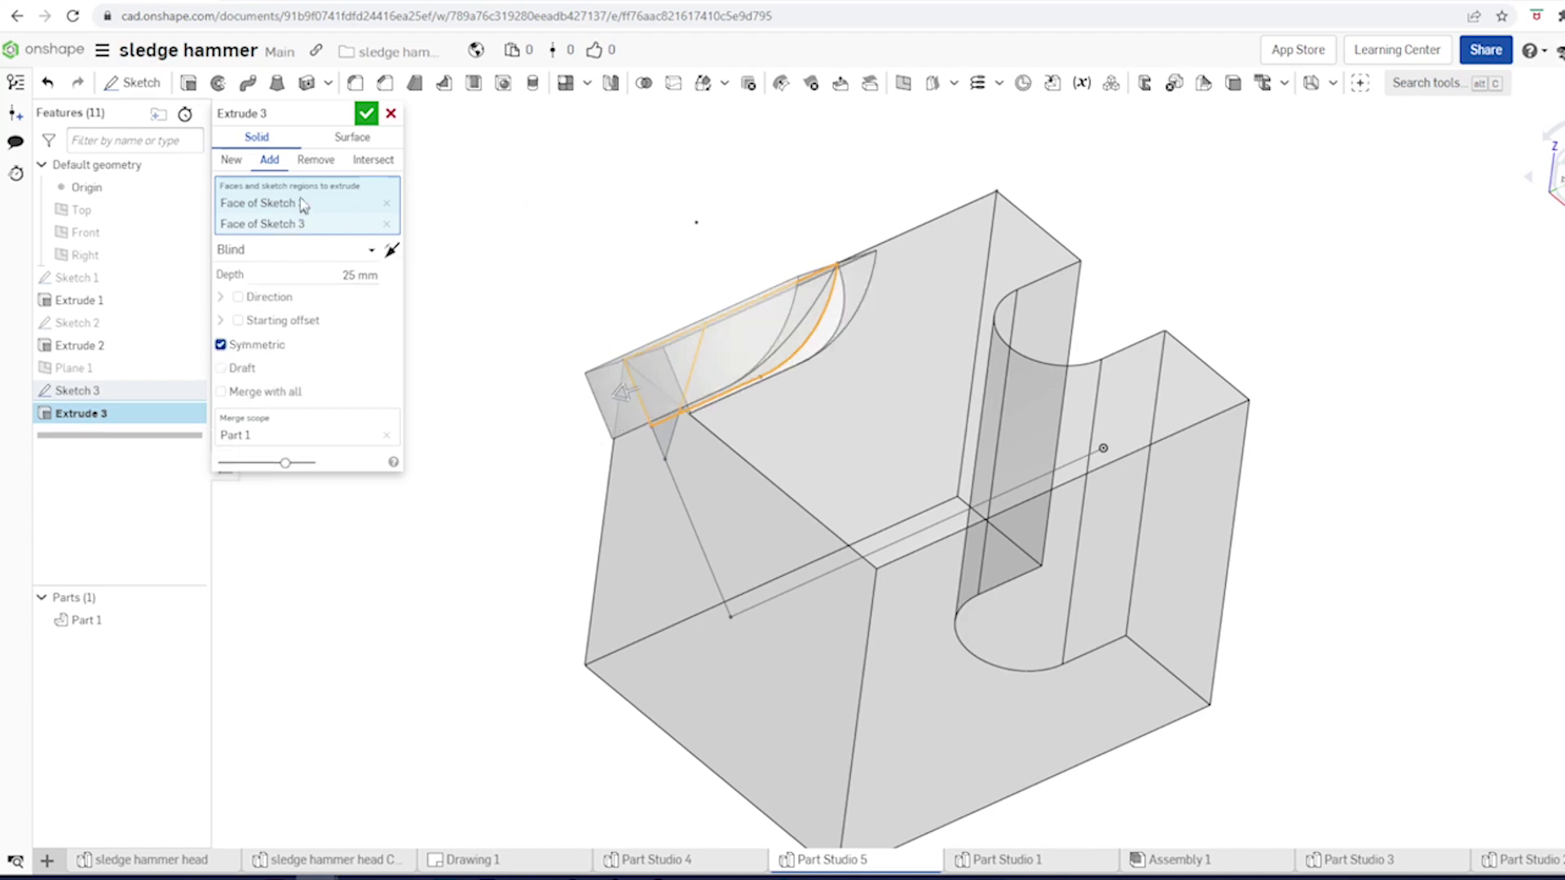
left_click(316, 160)
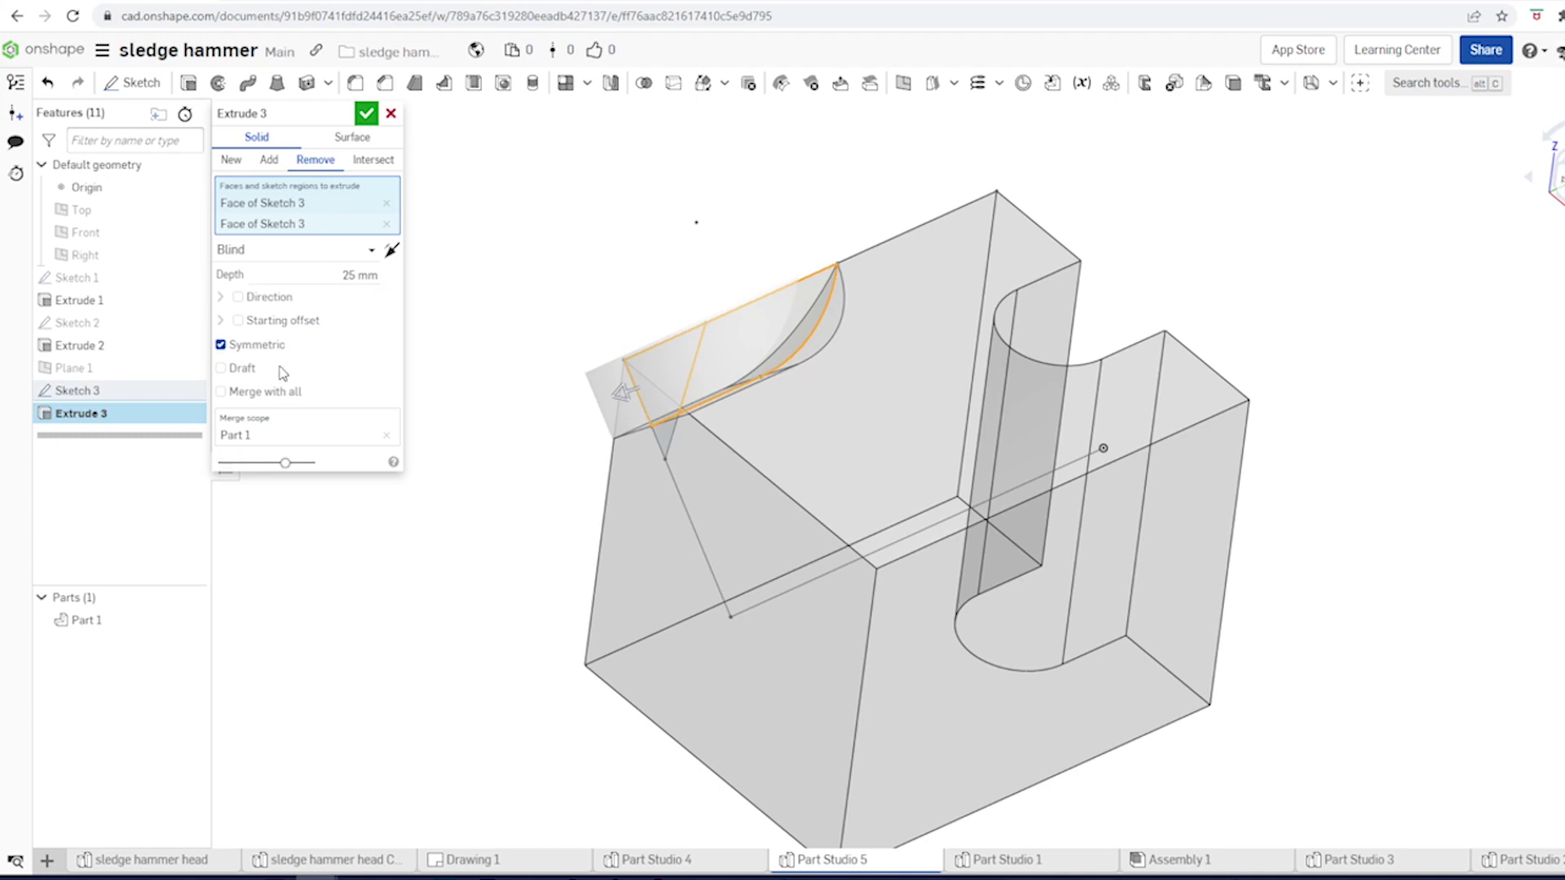
left_click(372, 252)
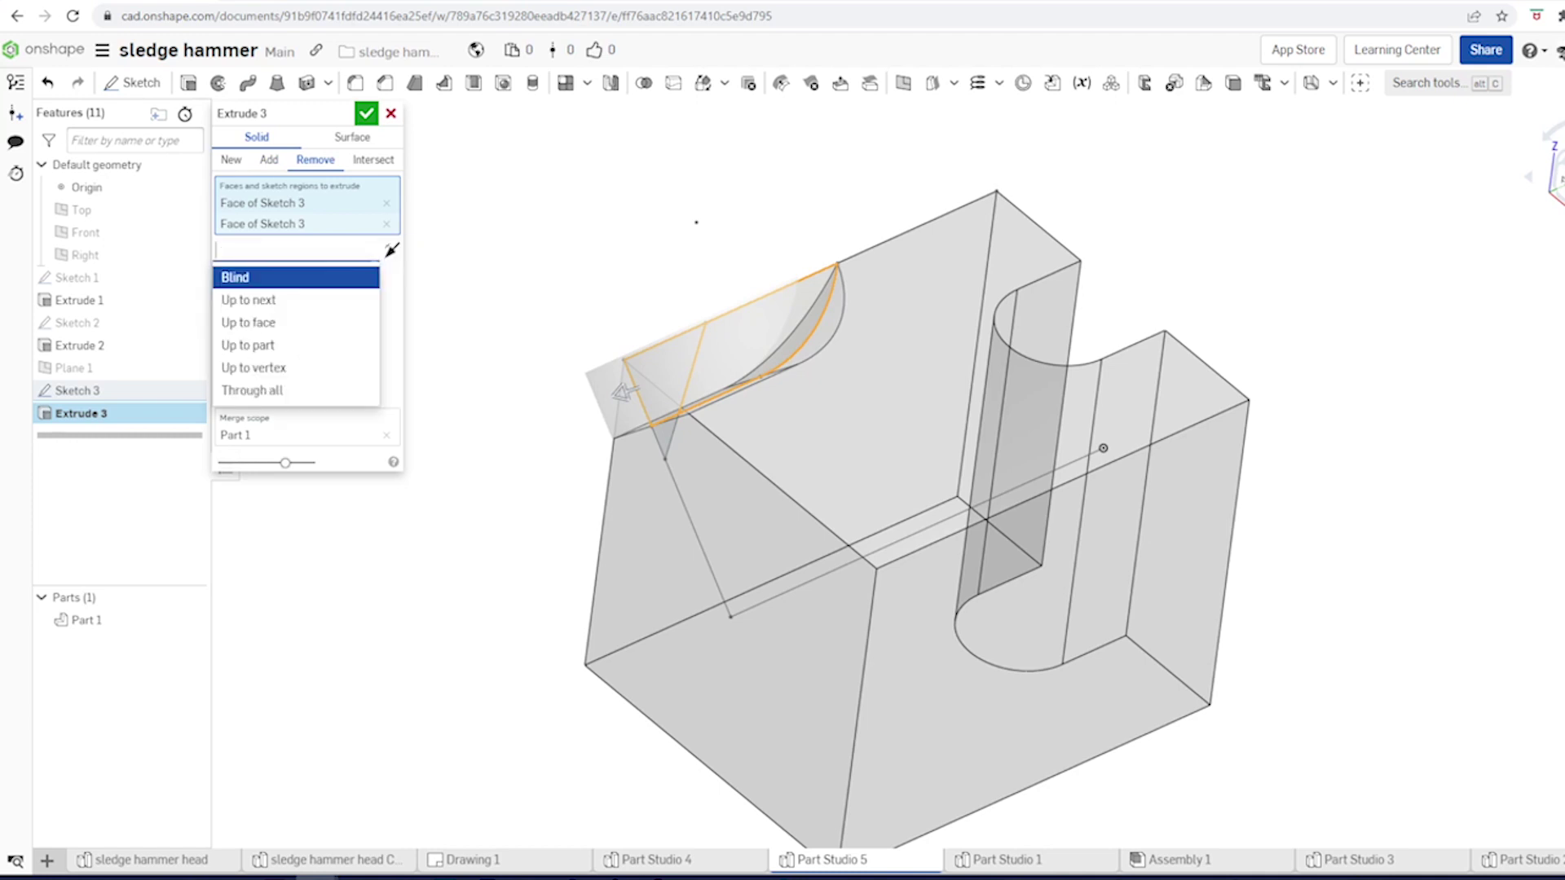
left_click(278, 390)
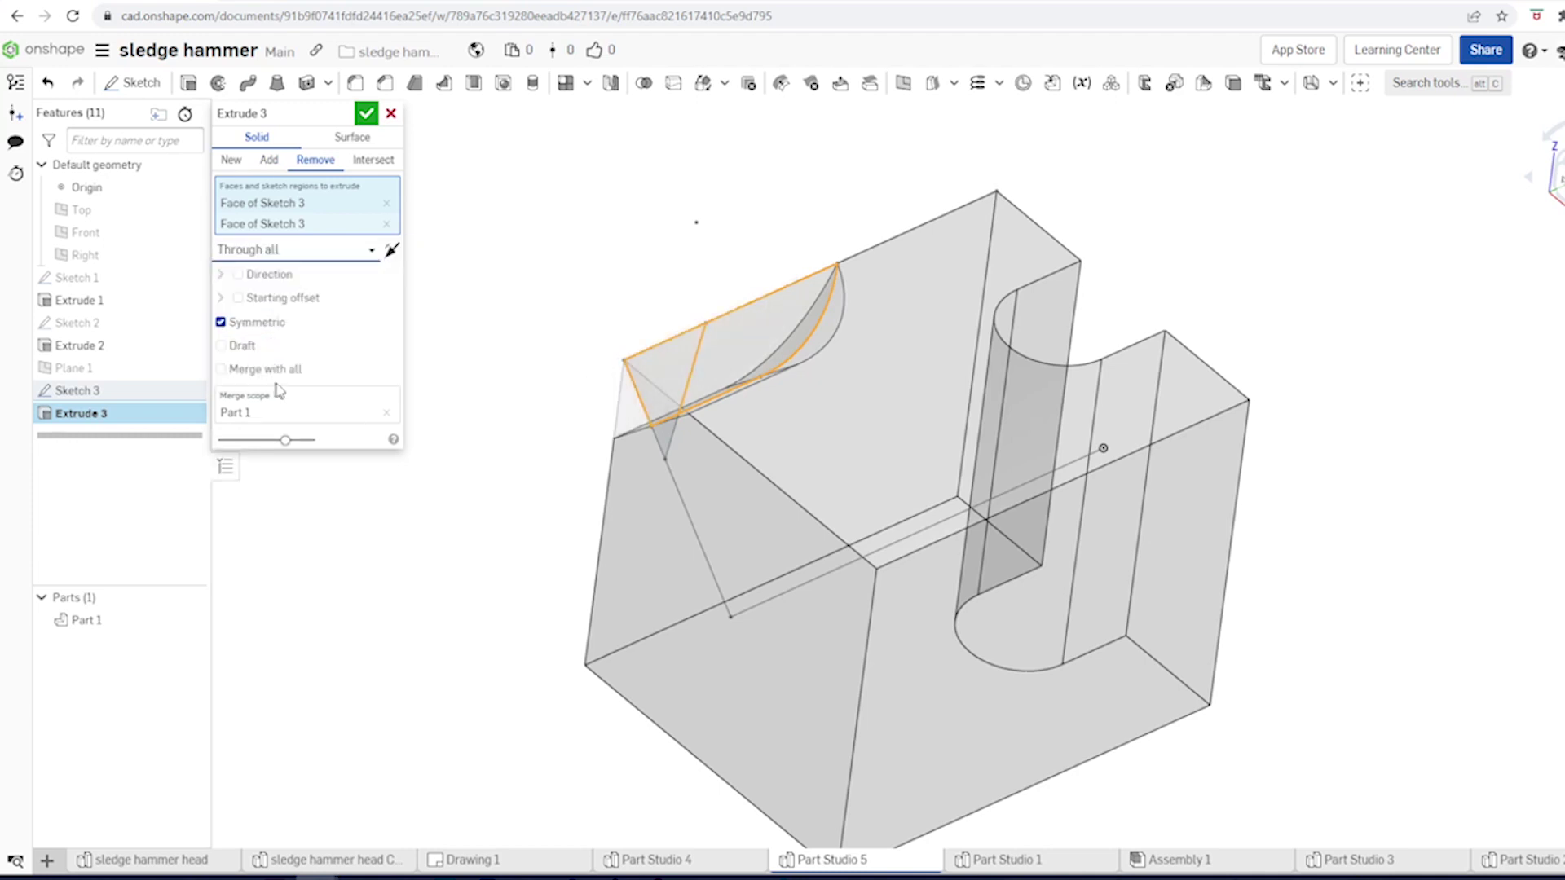
left_click(366, 114)
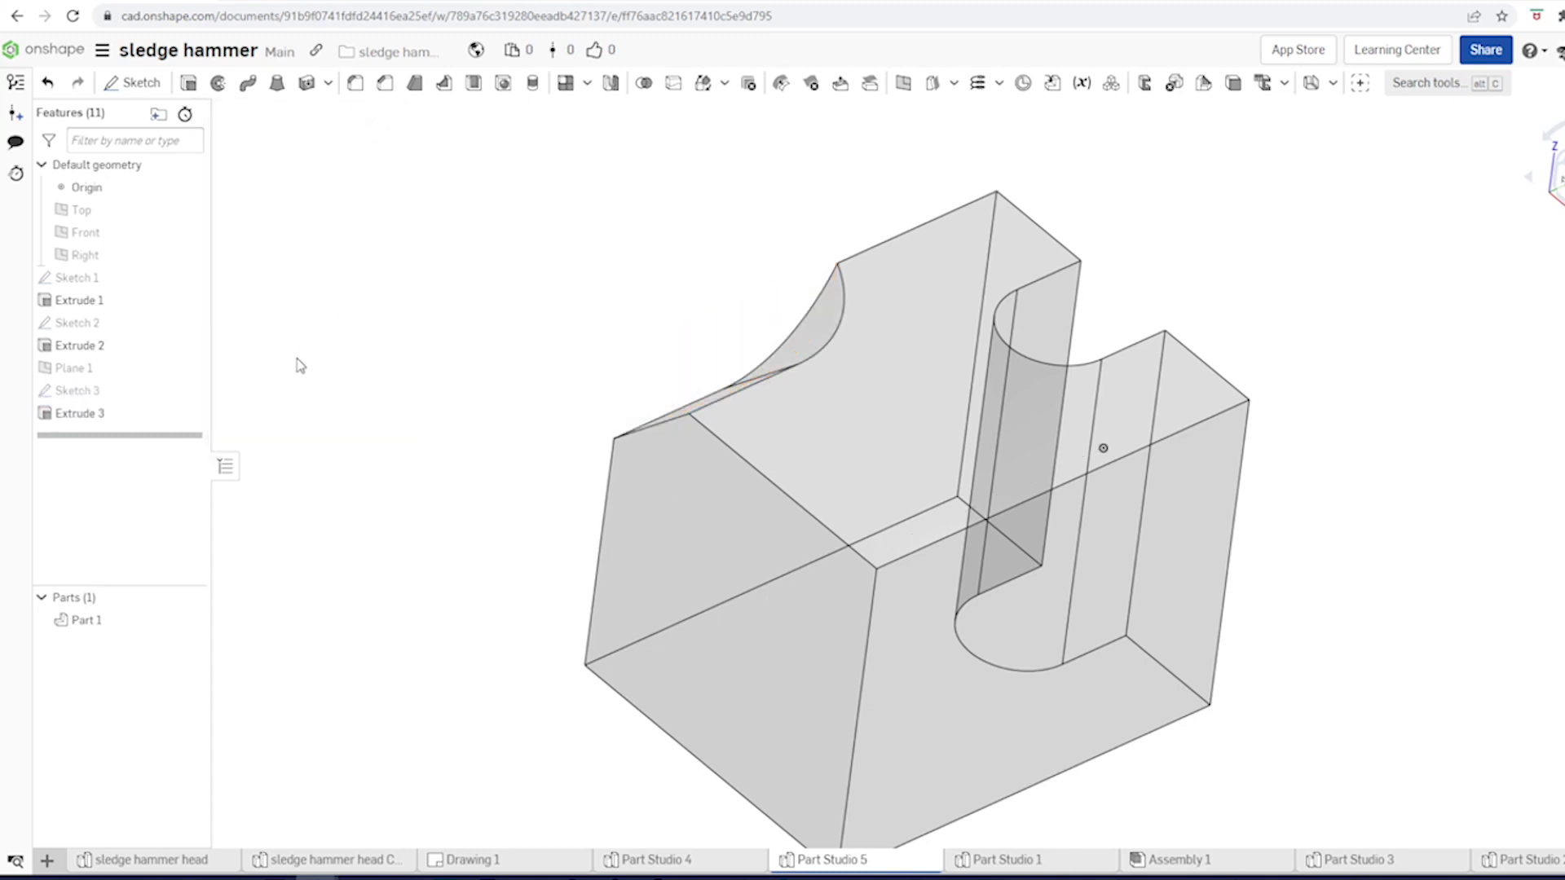
Step: Show Sketch 3 and start a feature circular pattern of the Extrude 3 corner cut
left_click(193, 391)
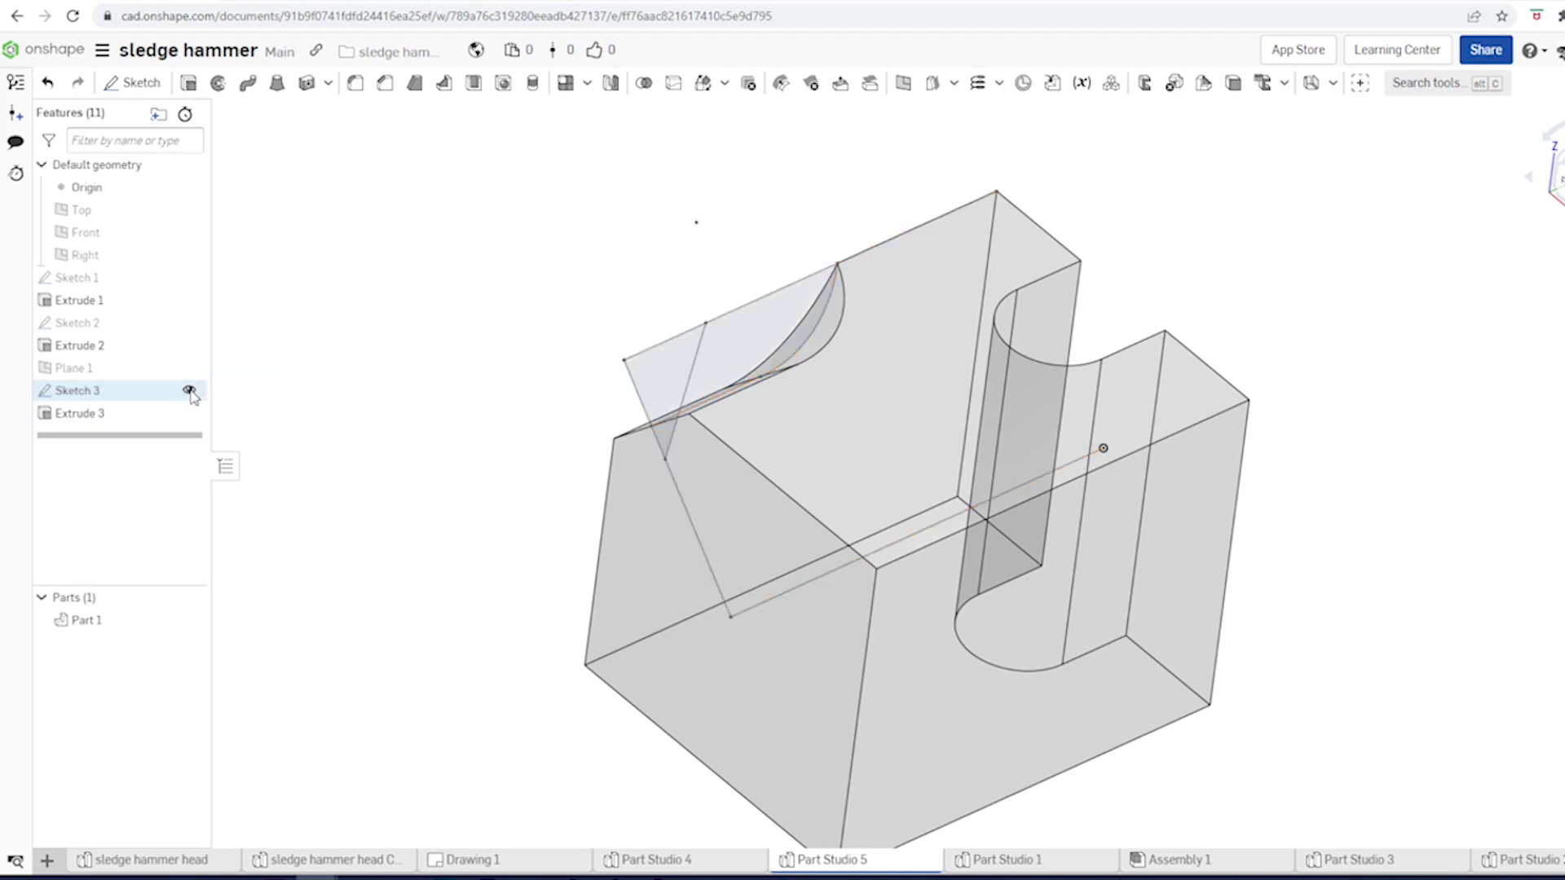
right_click_drag(440, 313, 648, 245)
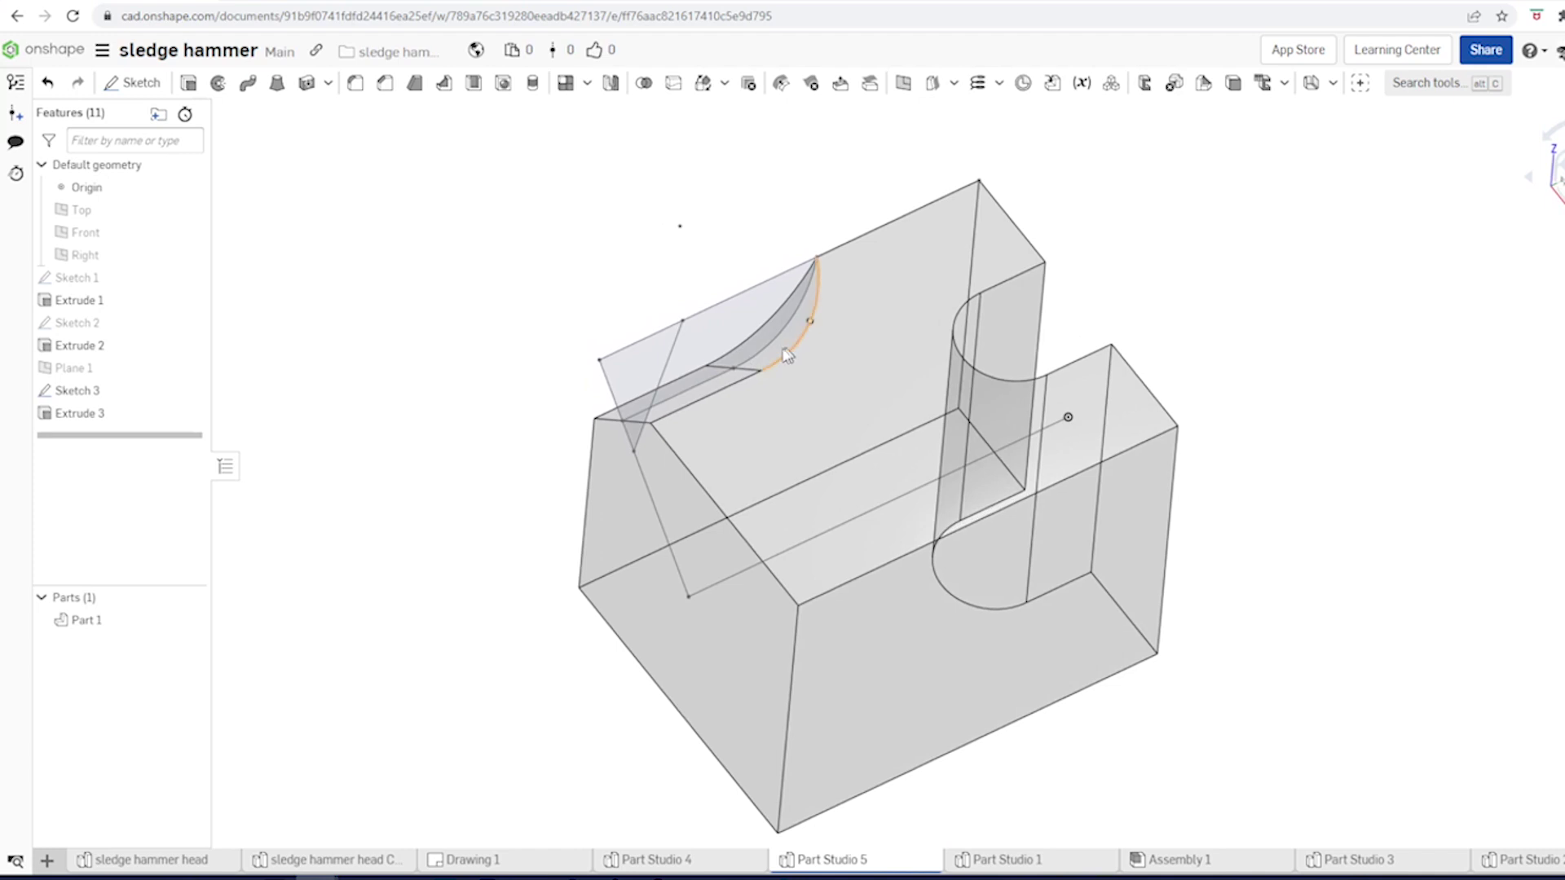
left_click(586, 83)
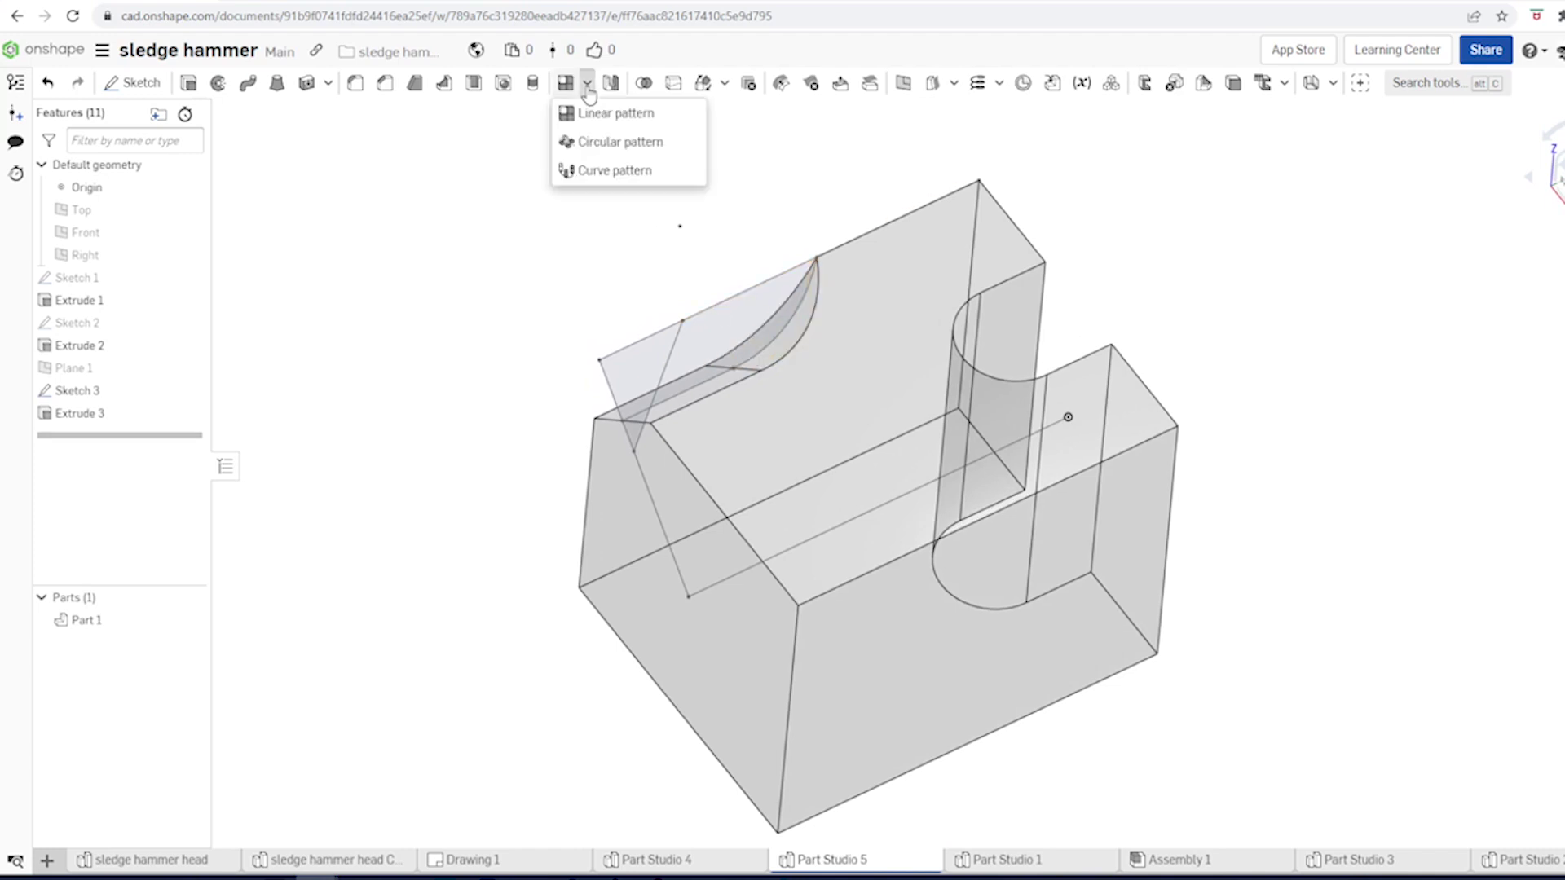
left_click(612, 152)
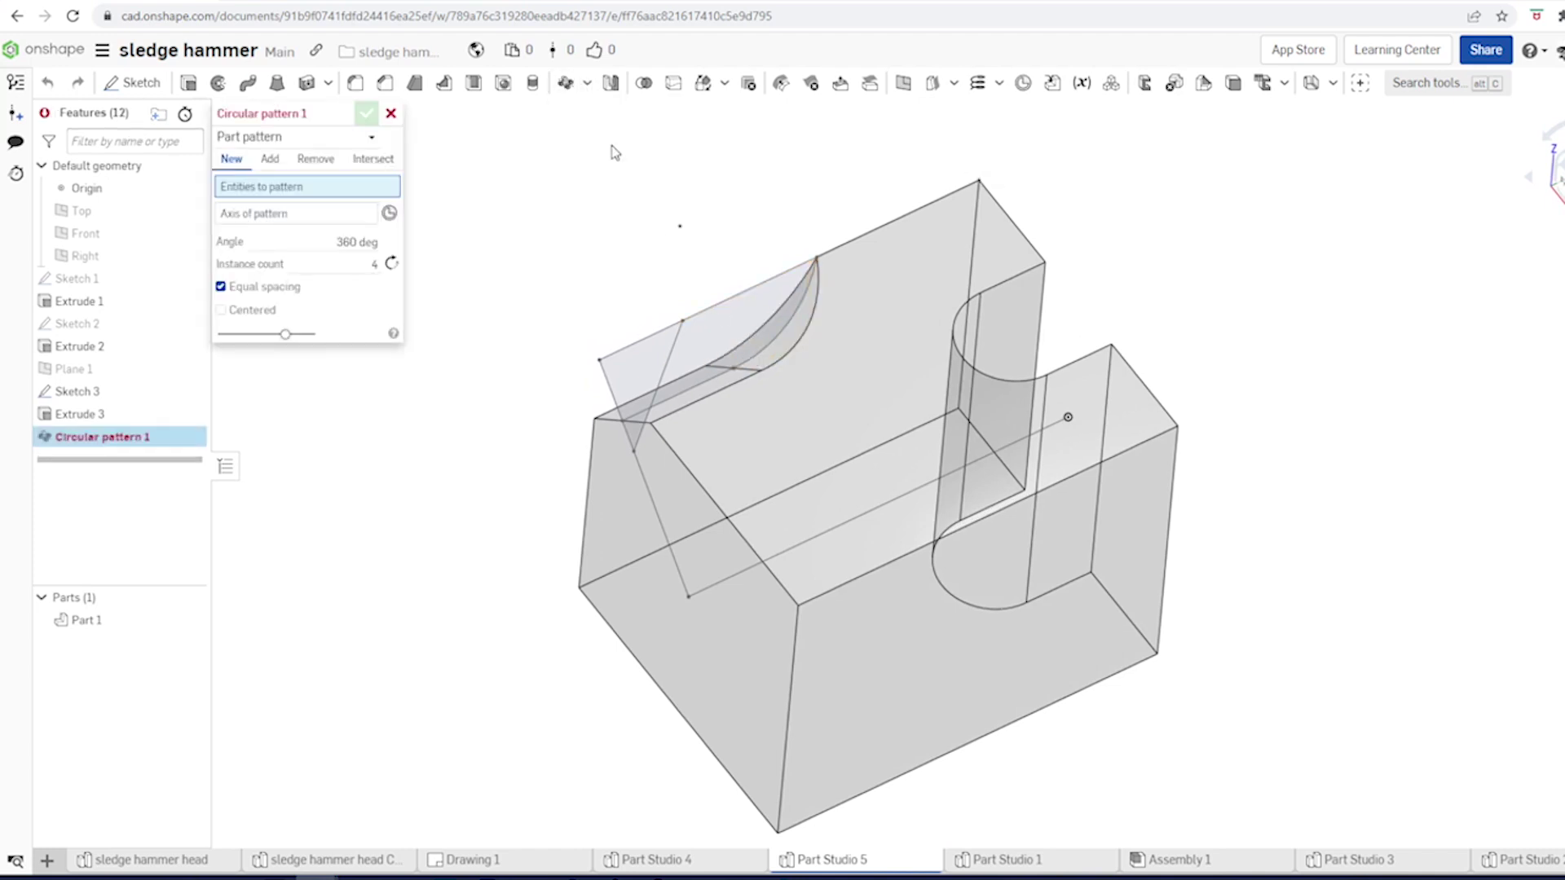
left_click(372, 137)
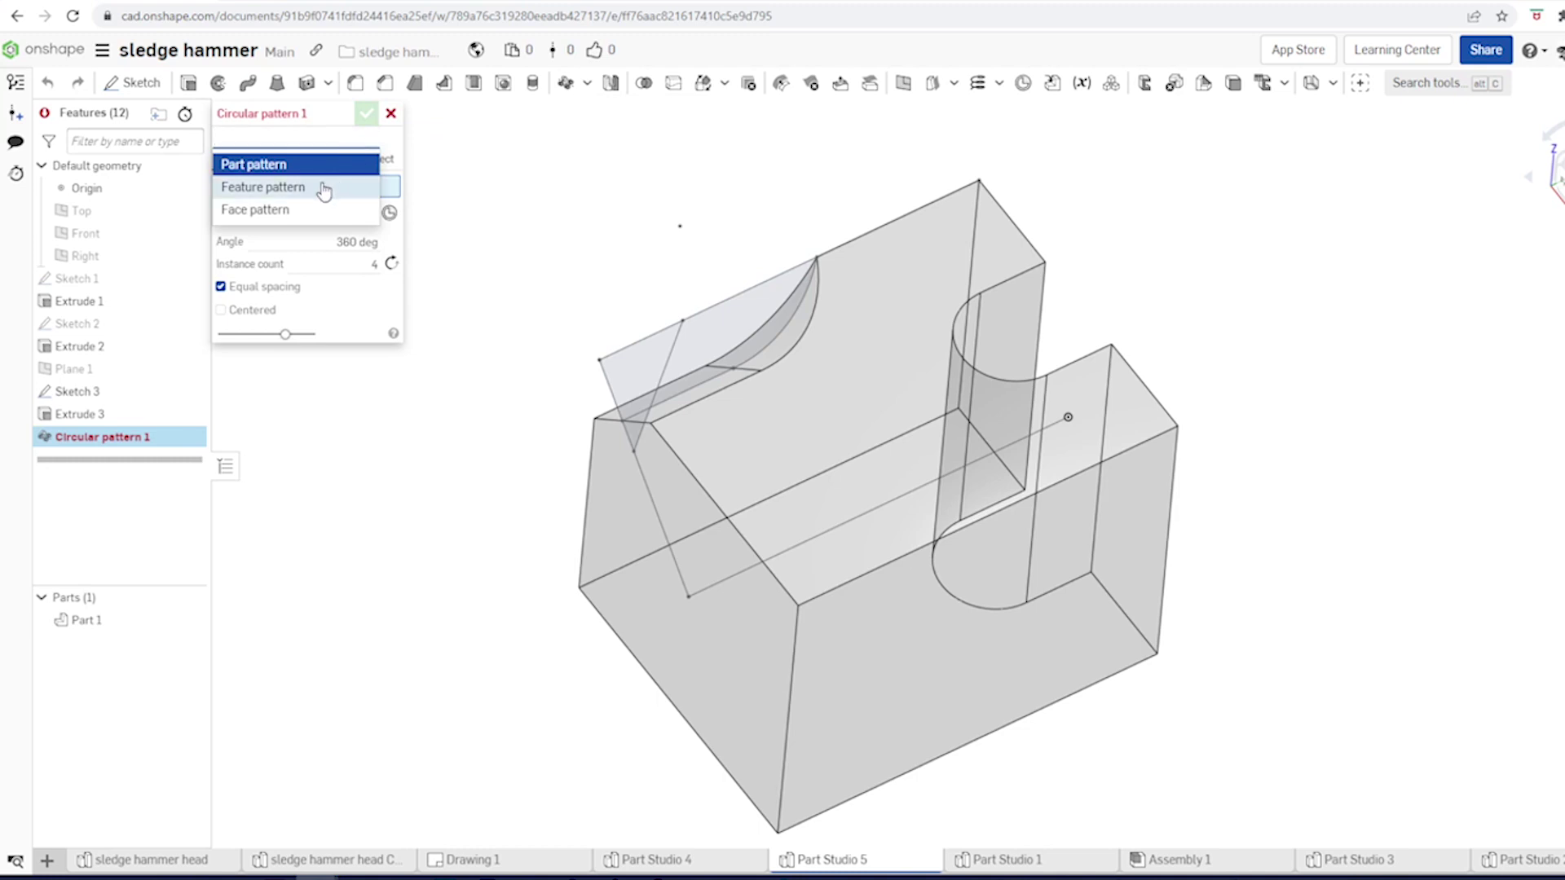
left_click(322, 187)
right_click_drag(706, 285, 788, 379)
left_click(789, 381)
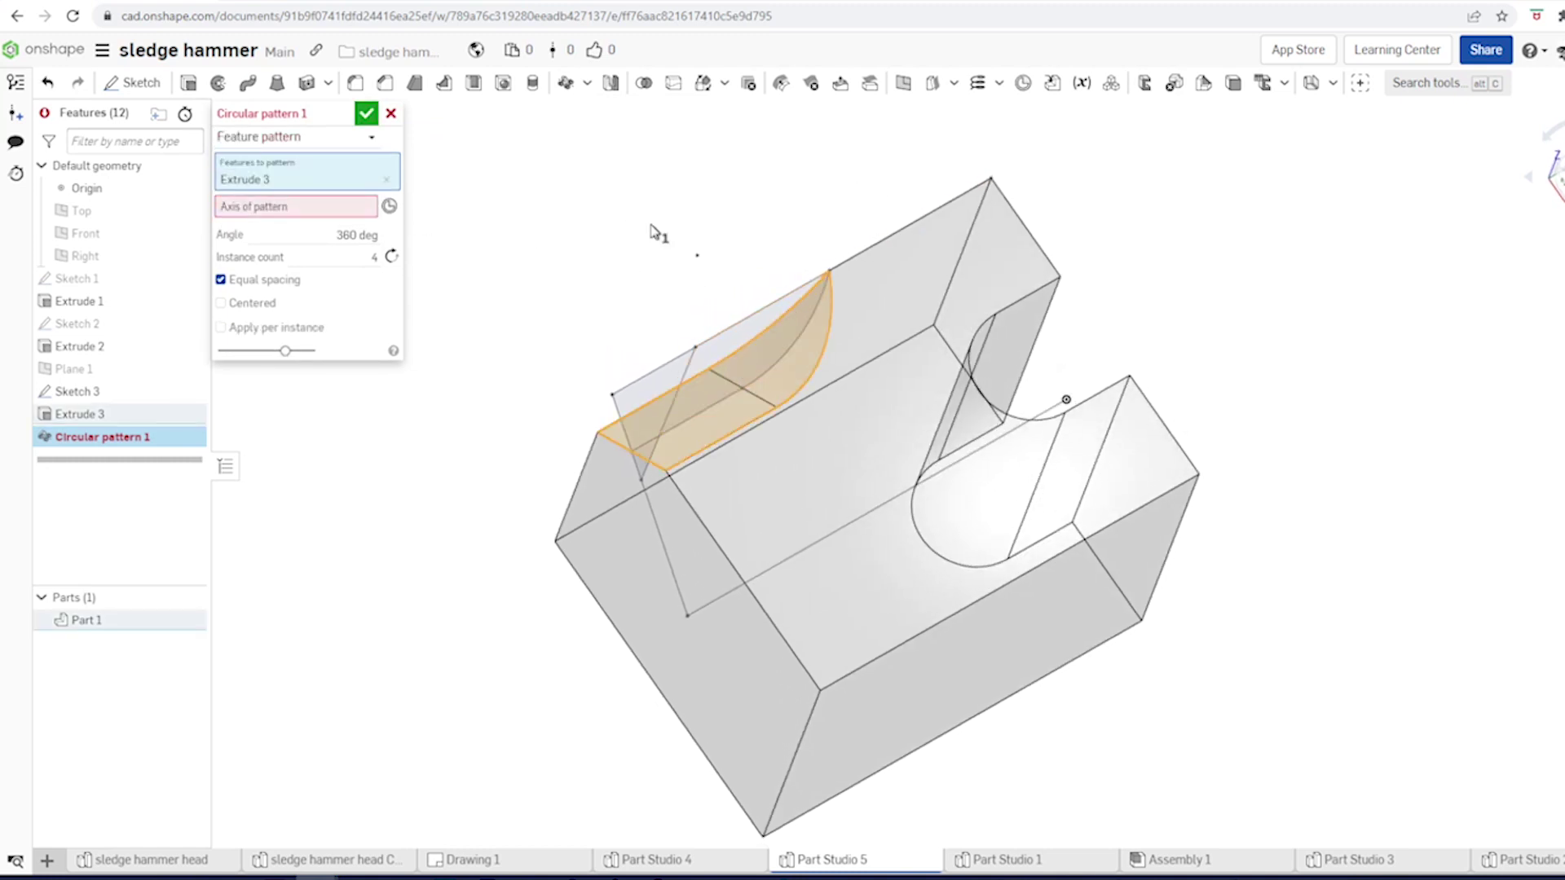
Step: Pattern about the sketch's long centre line with Apply per instance, and confirm
left_click(356, 208)
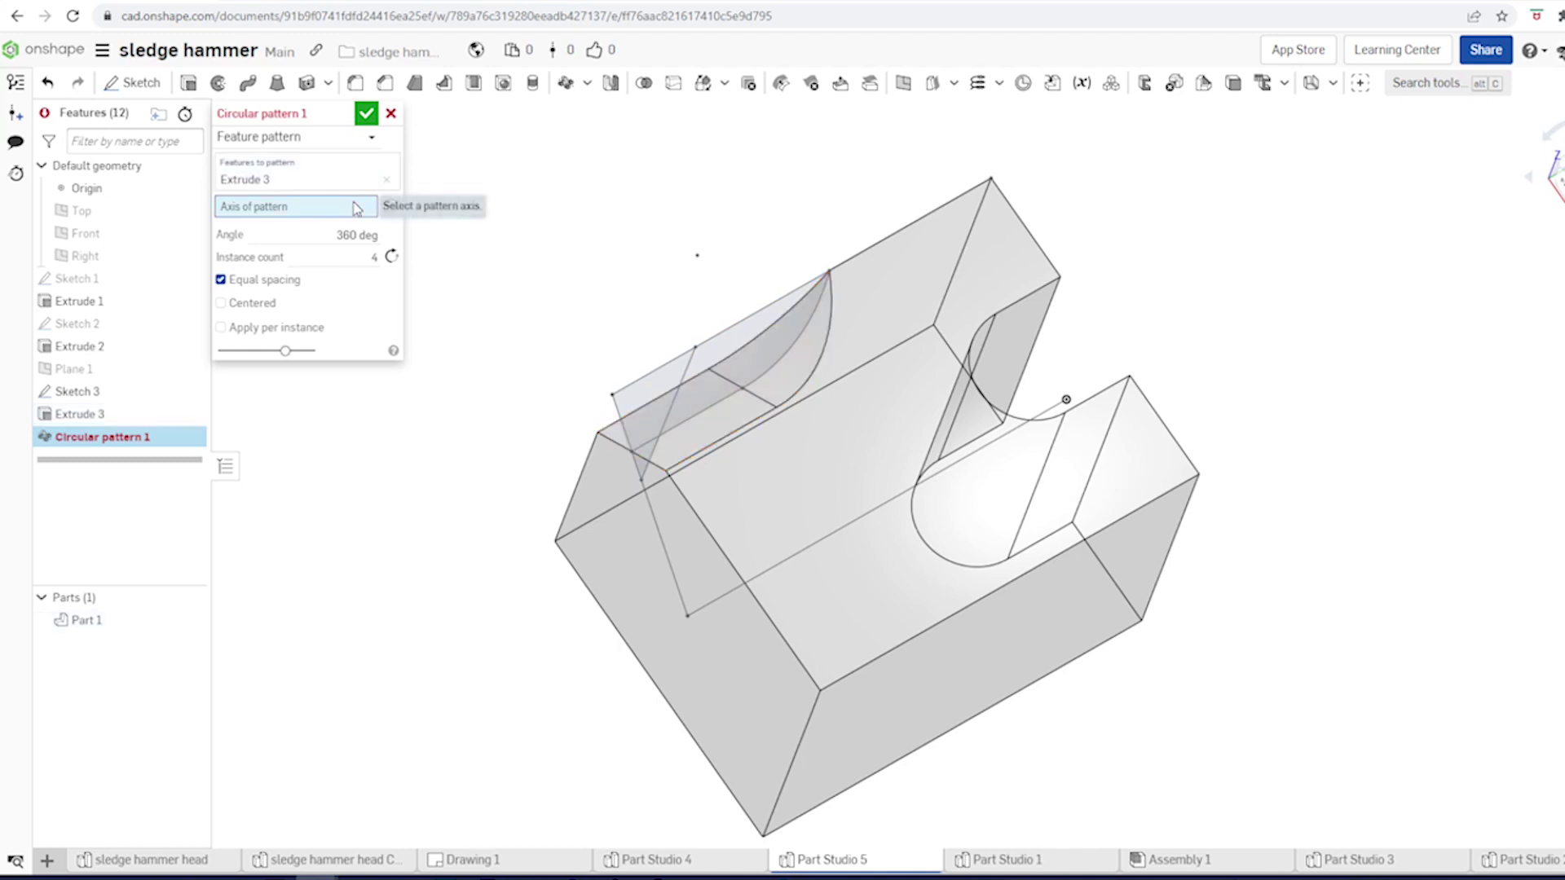
left_click(788, 563)
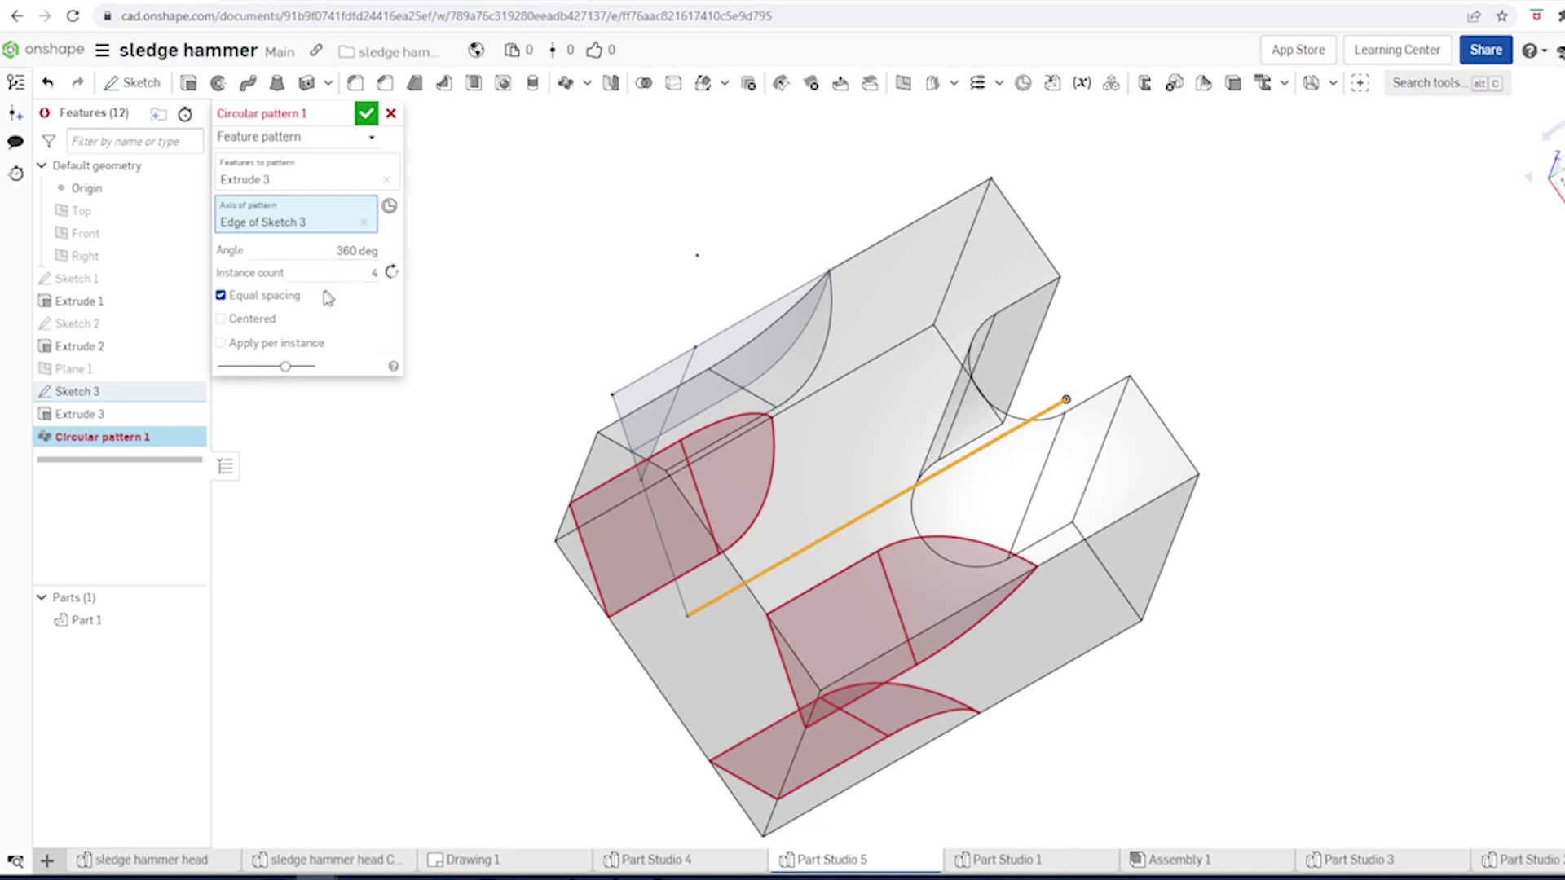
left_click(221, 343)
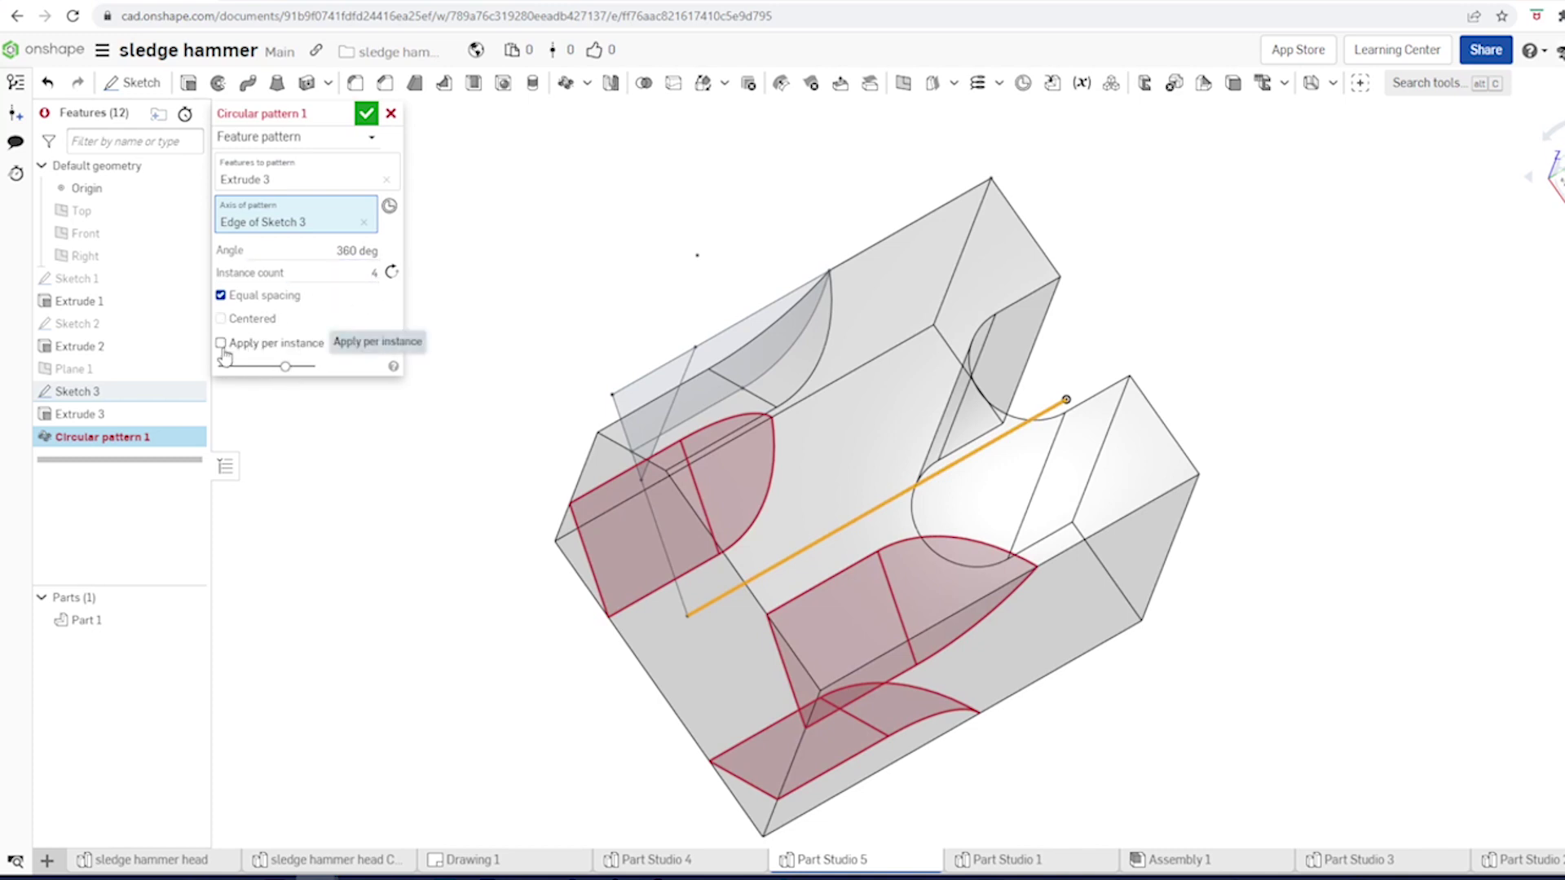
left_click(368, 114)
key("Up")
key("Up")
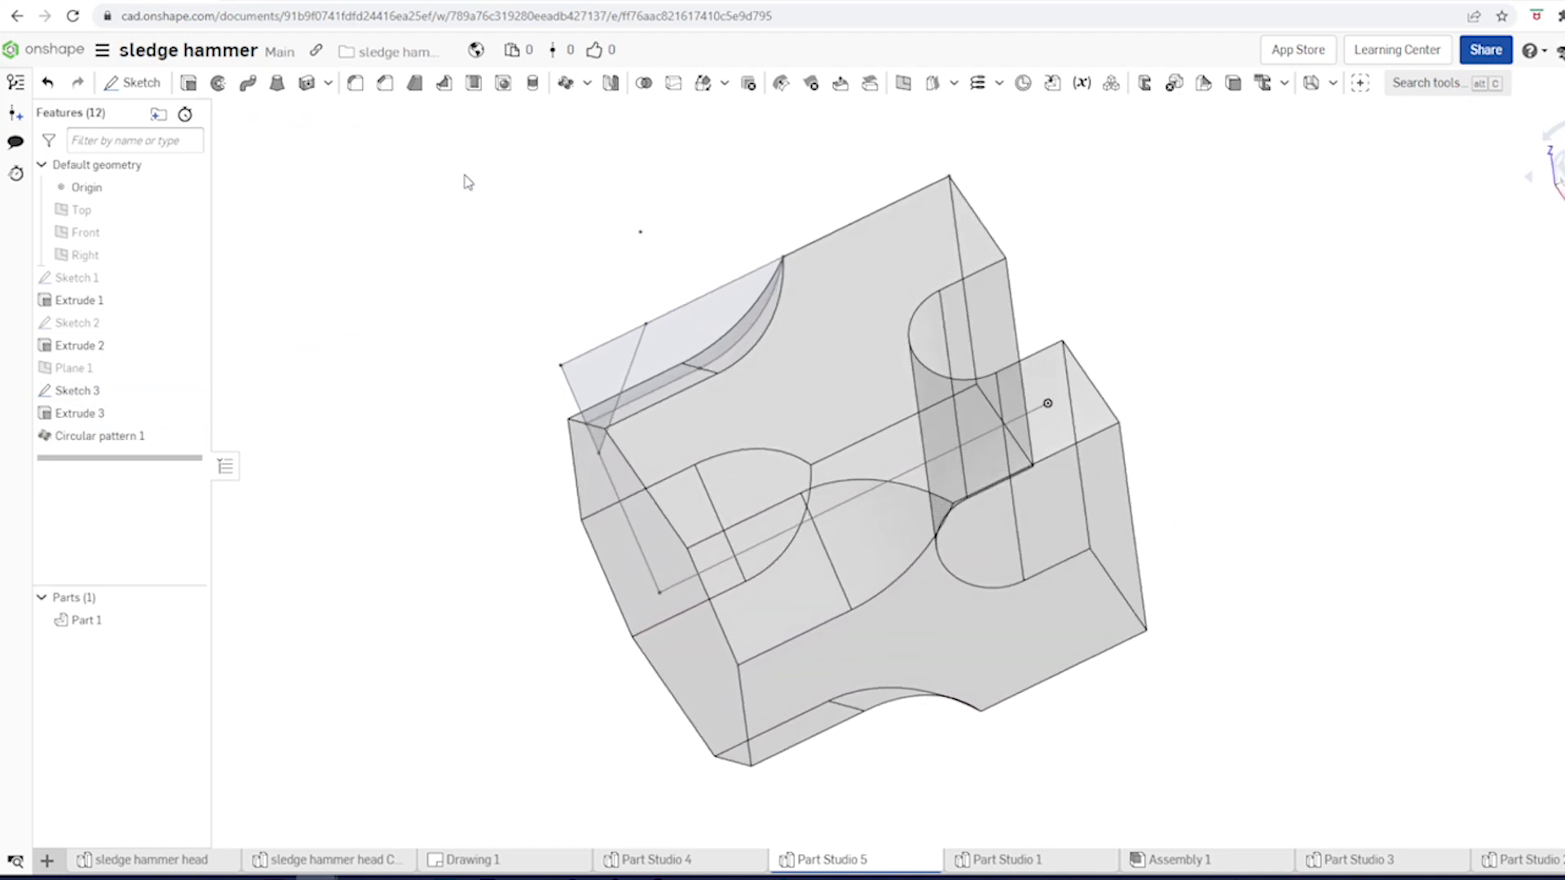
Step: Turn the hammer head, then view it straight-on and fit it in the window
key("Up")
key("Up")
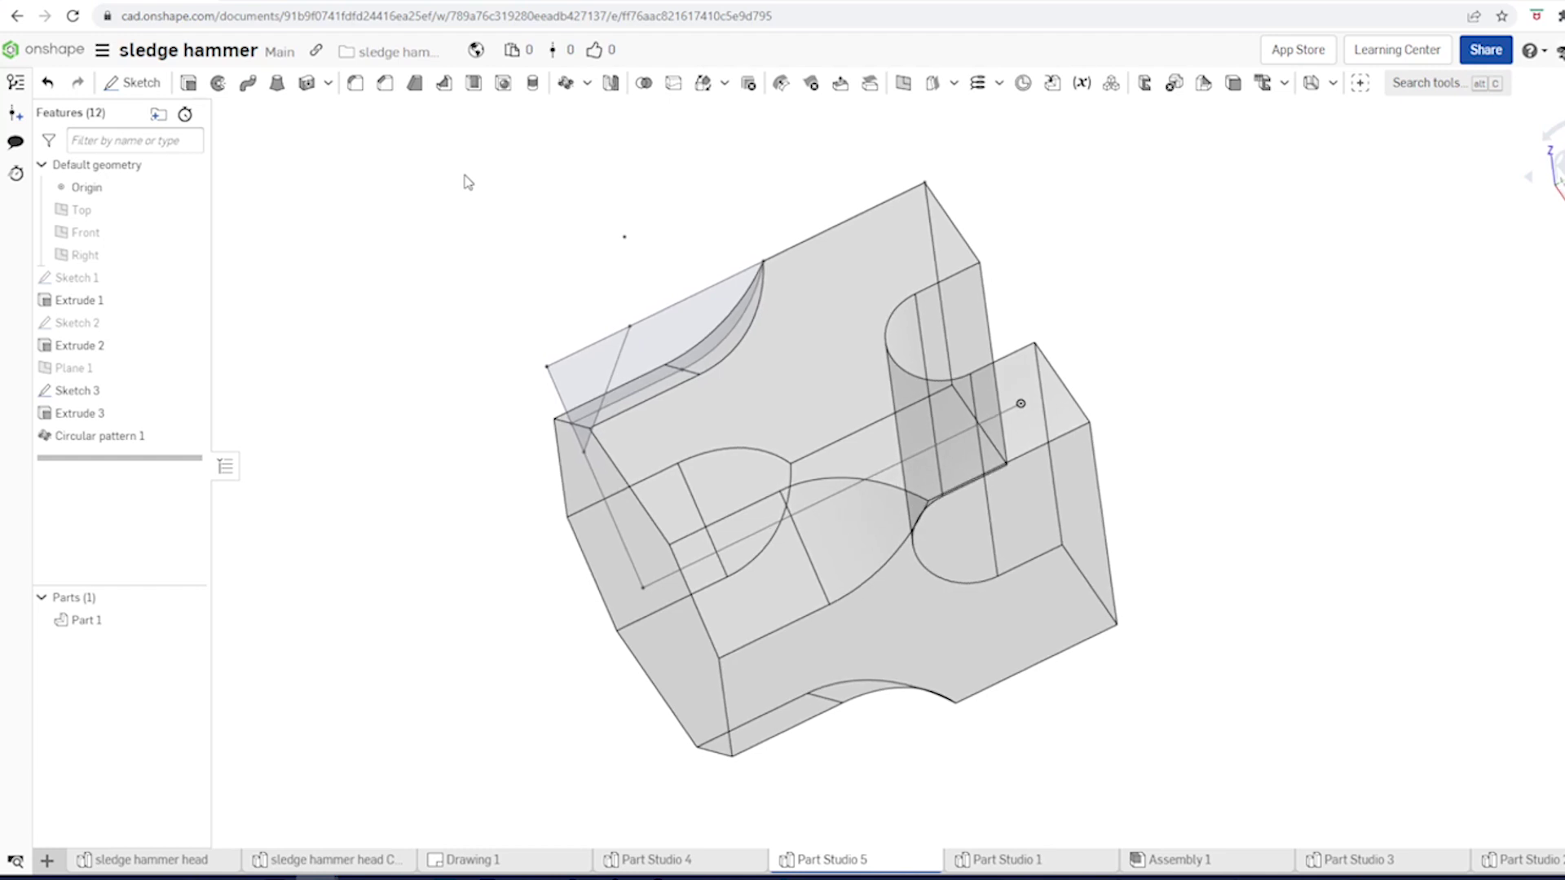
key("Up")
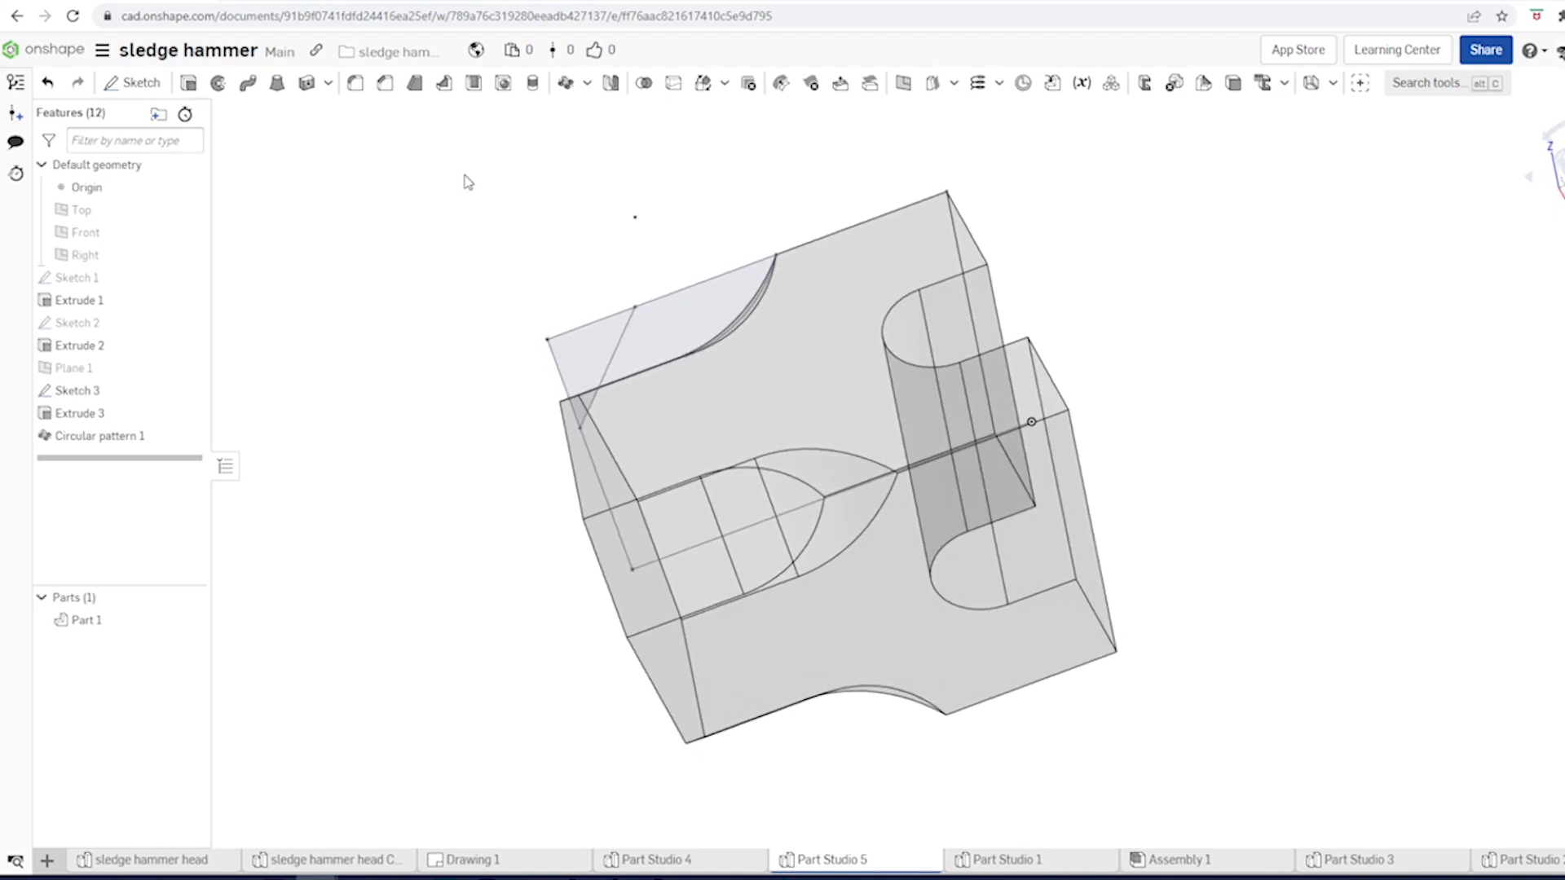
key("shift+5")
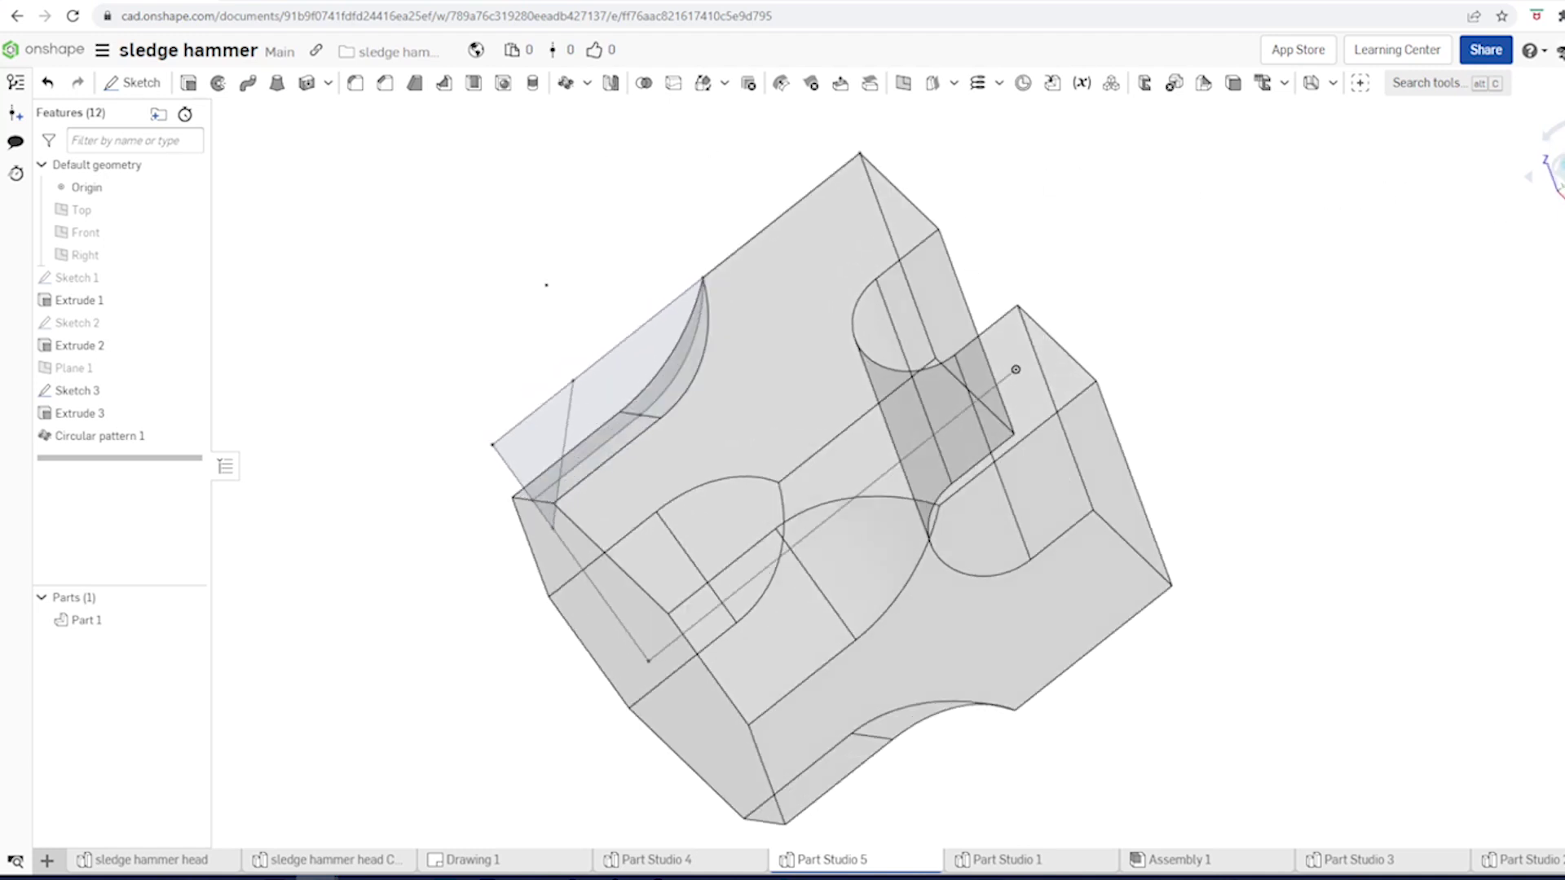
key("f")
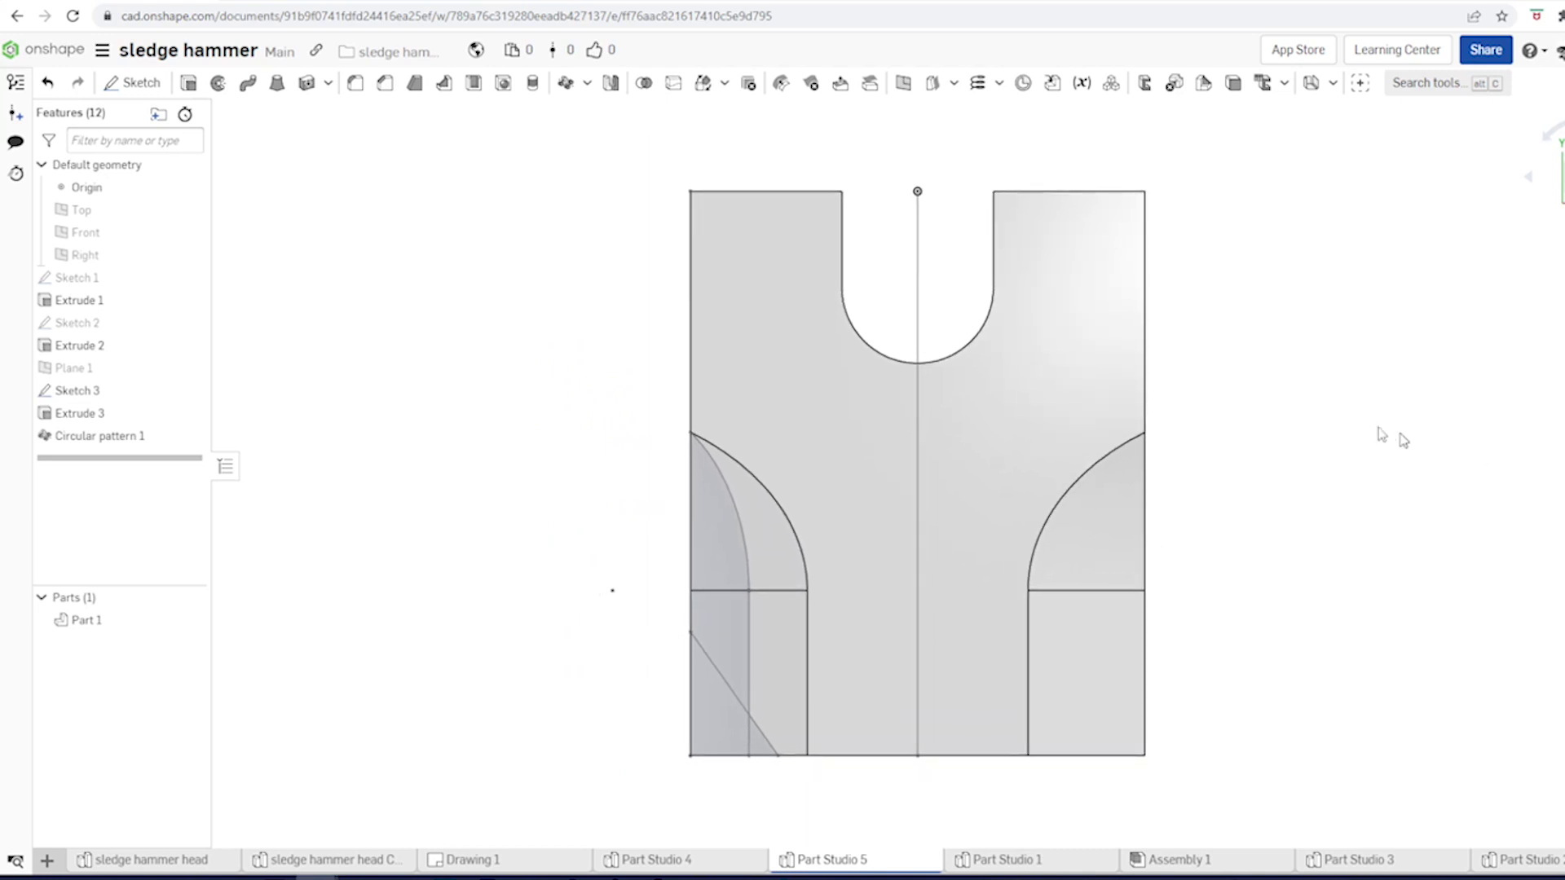
Step: Fillet all of the hammer head's edges at 3 mm radius, then orbit to inspect
key("shift+f")
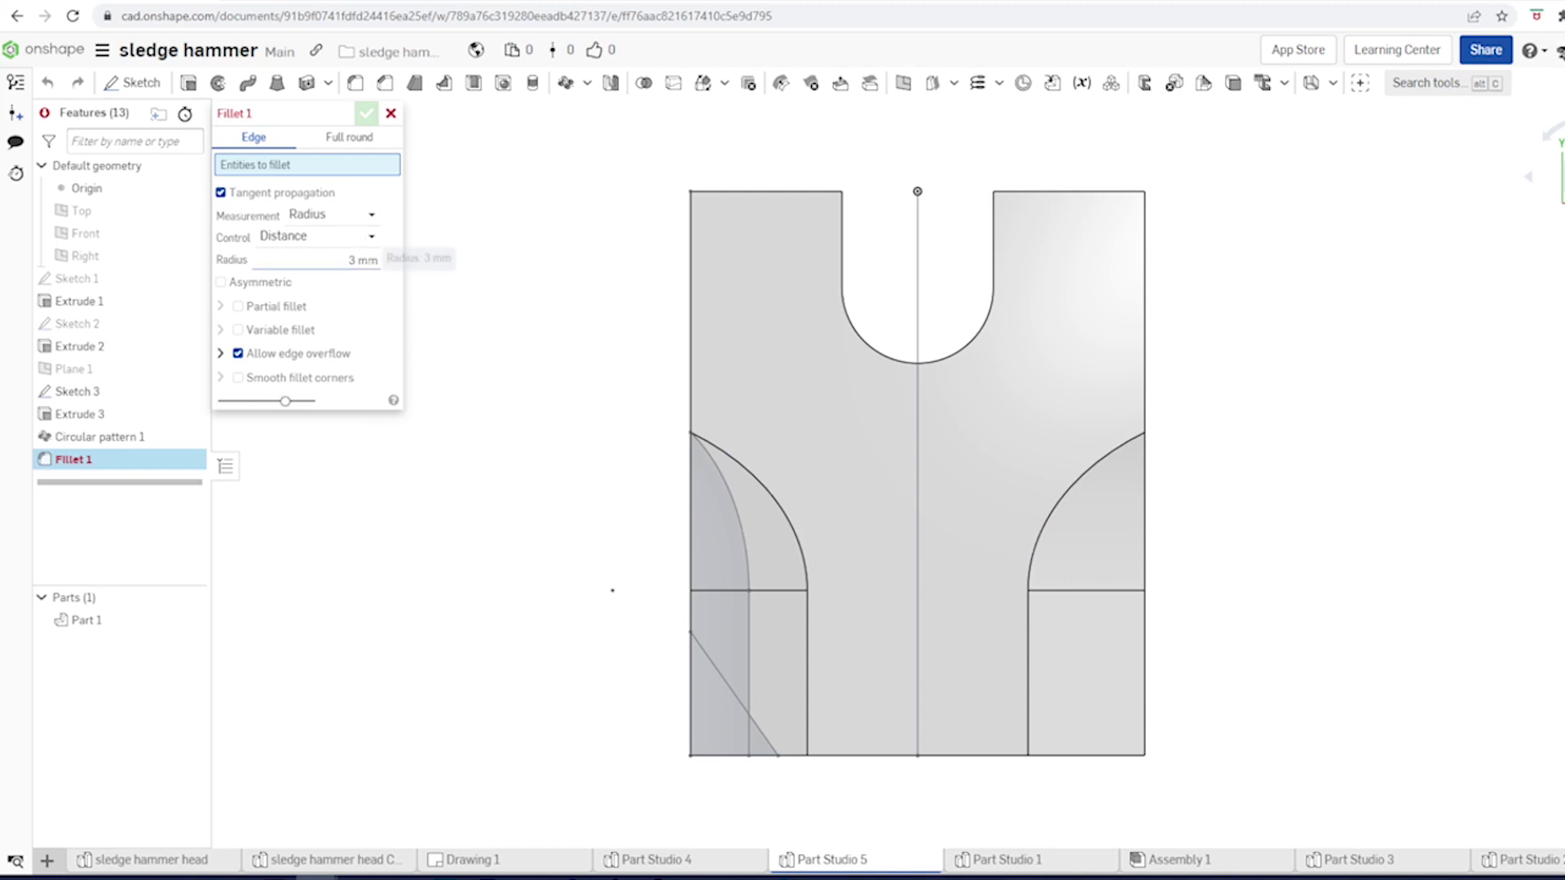
key("f")
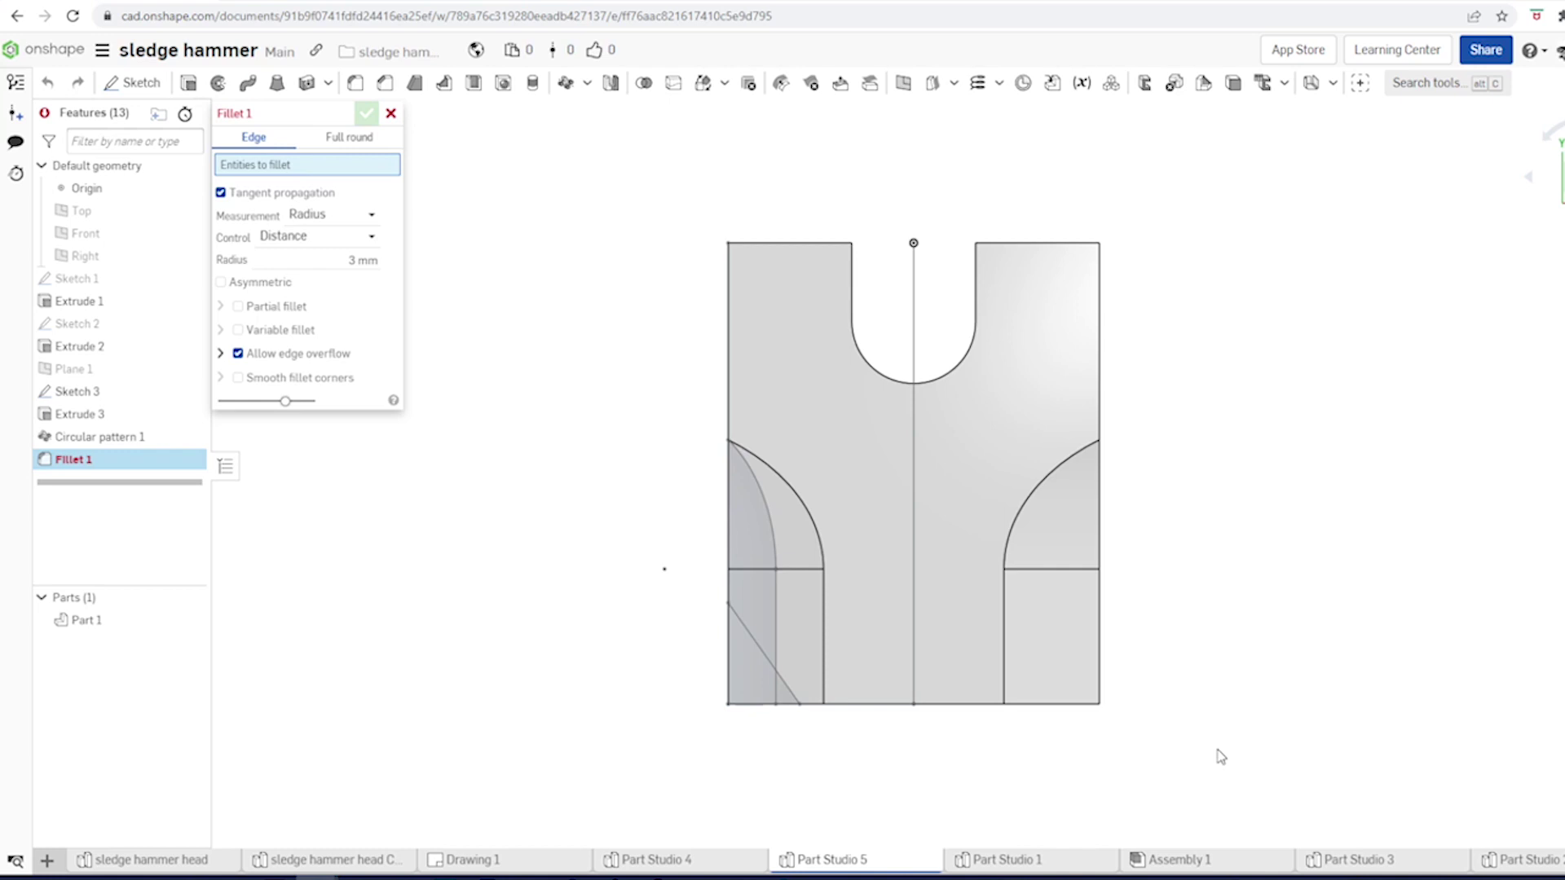
left_click_drag(1224, 758, 600, 297)
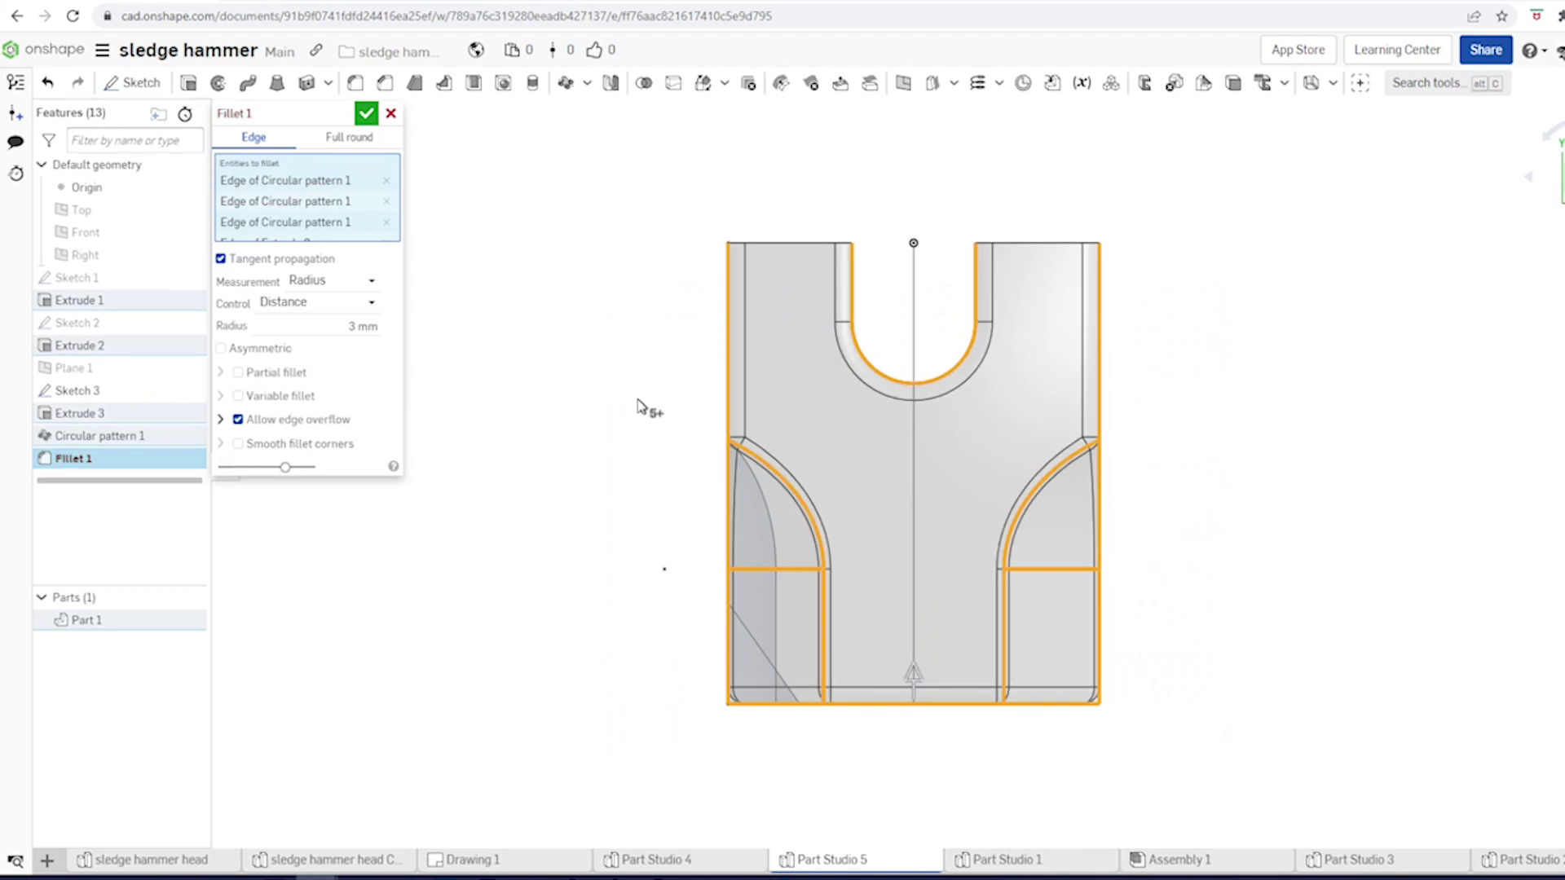
left_click(365, 115)
key("Down")
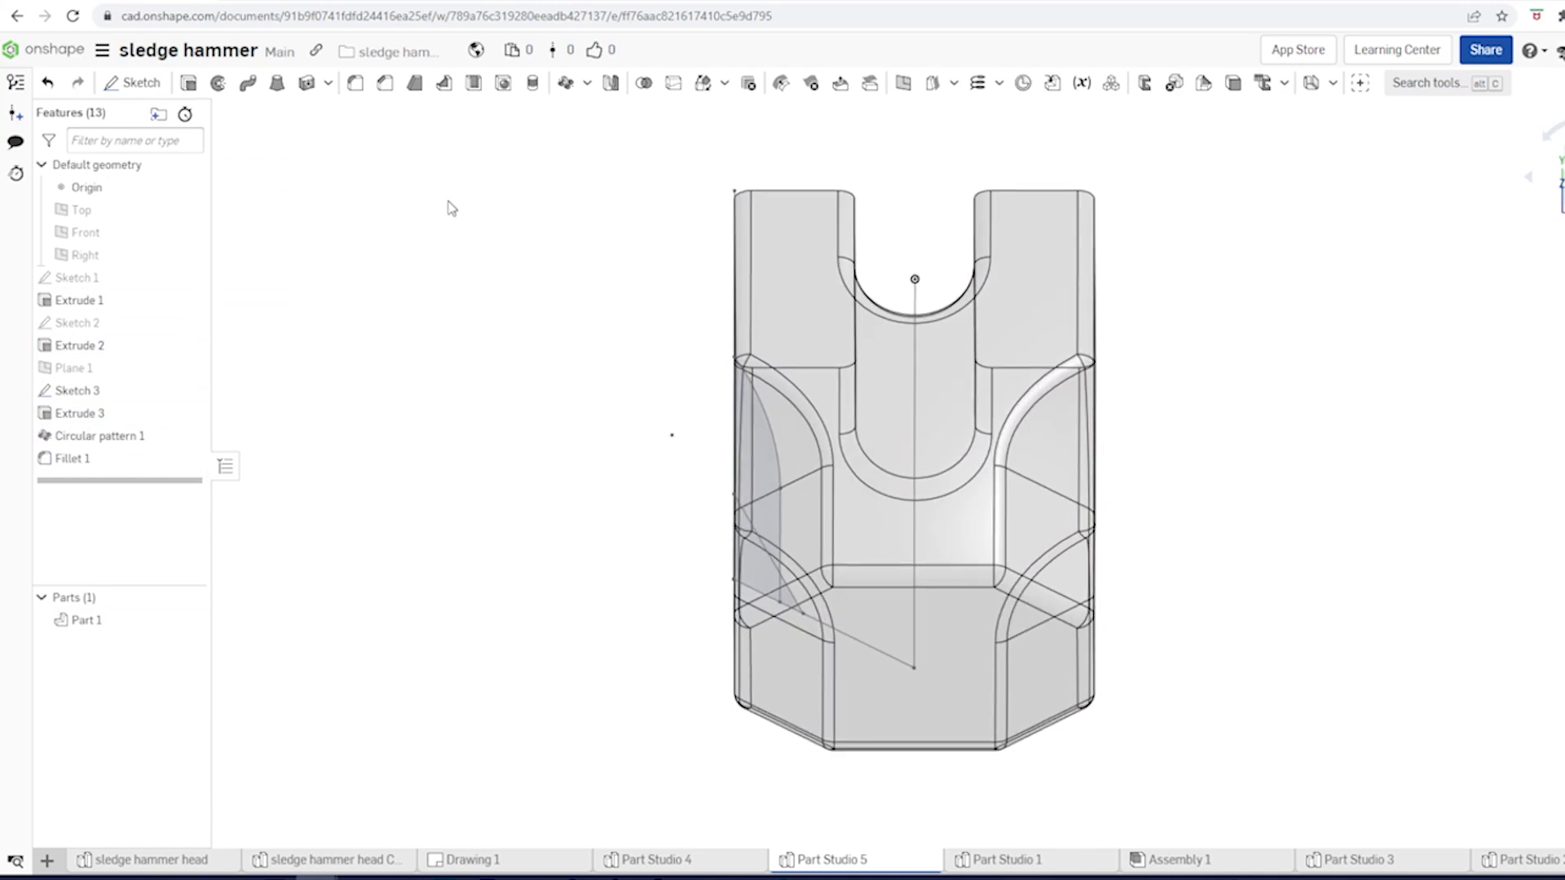
key("shift+7")
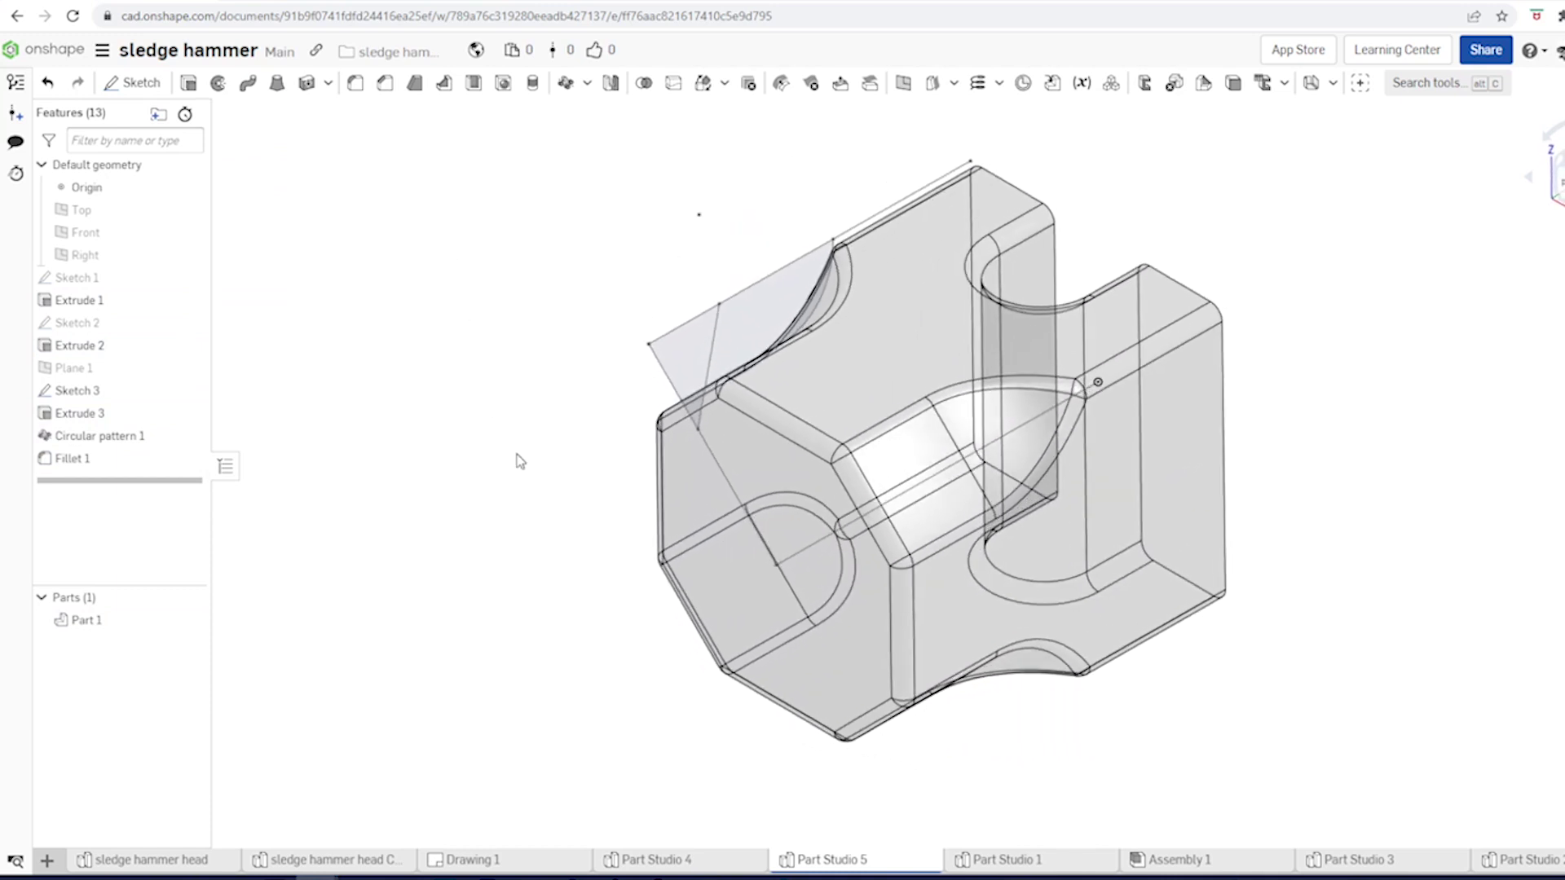
key("Down")
key("Down")
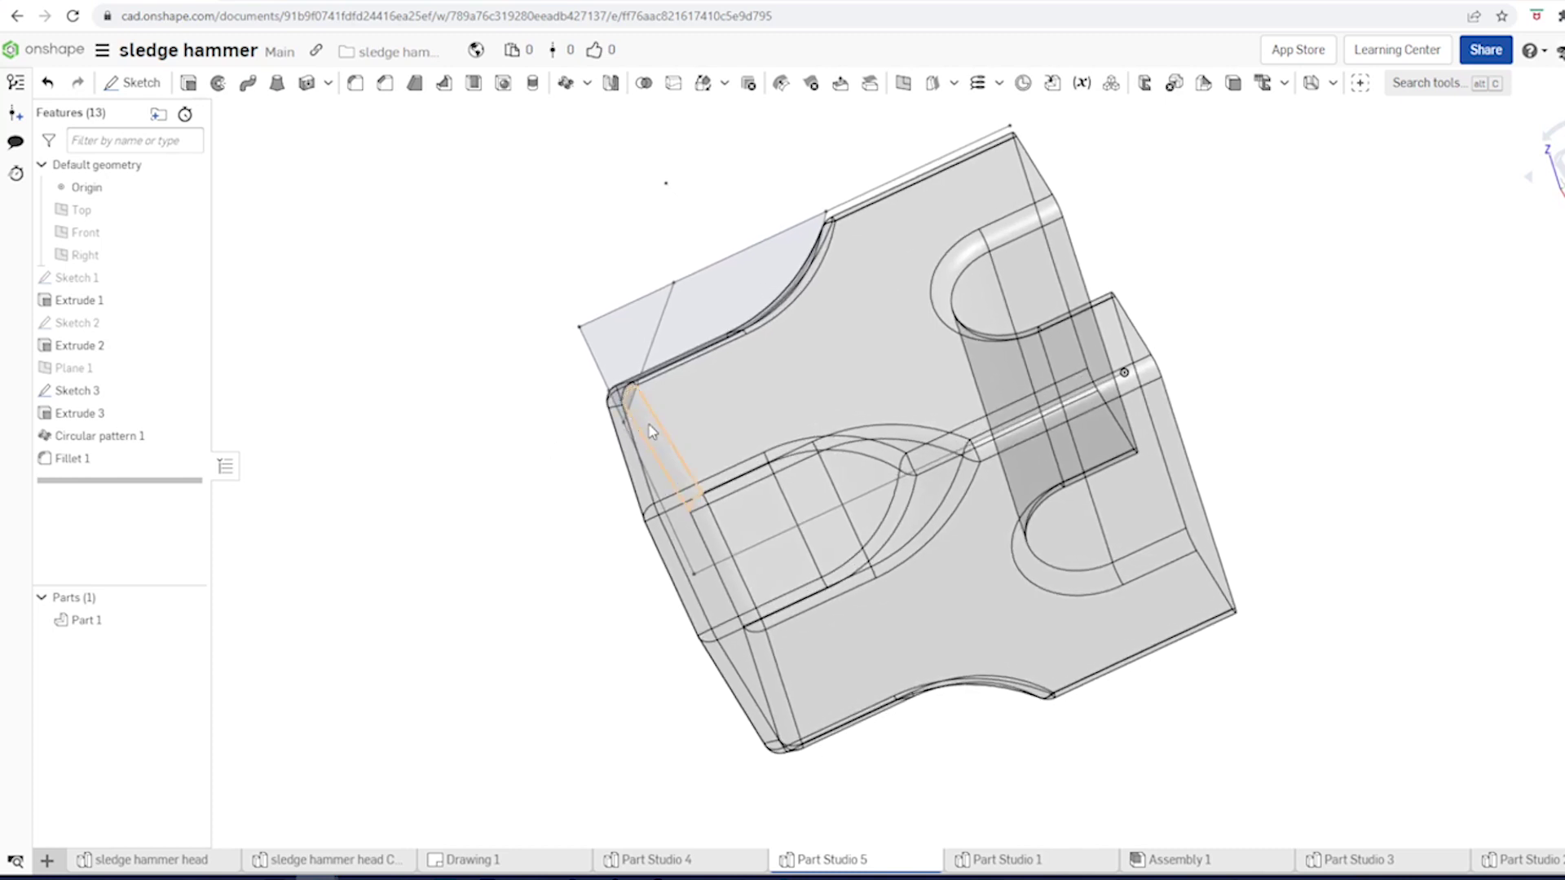
key("Left")
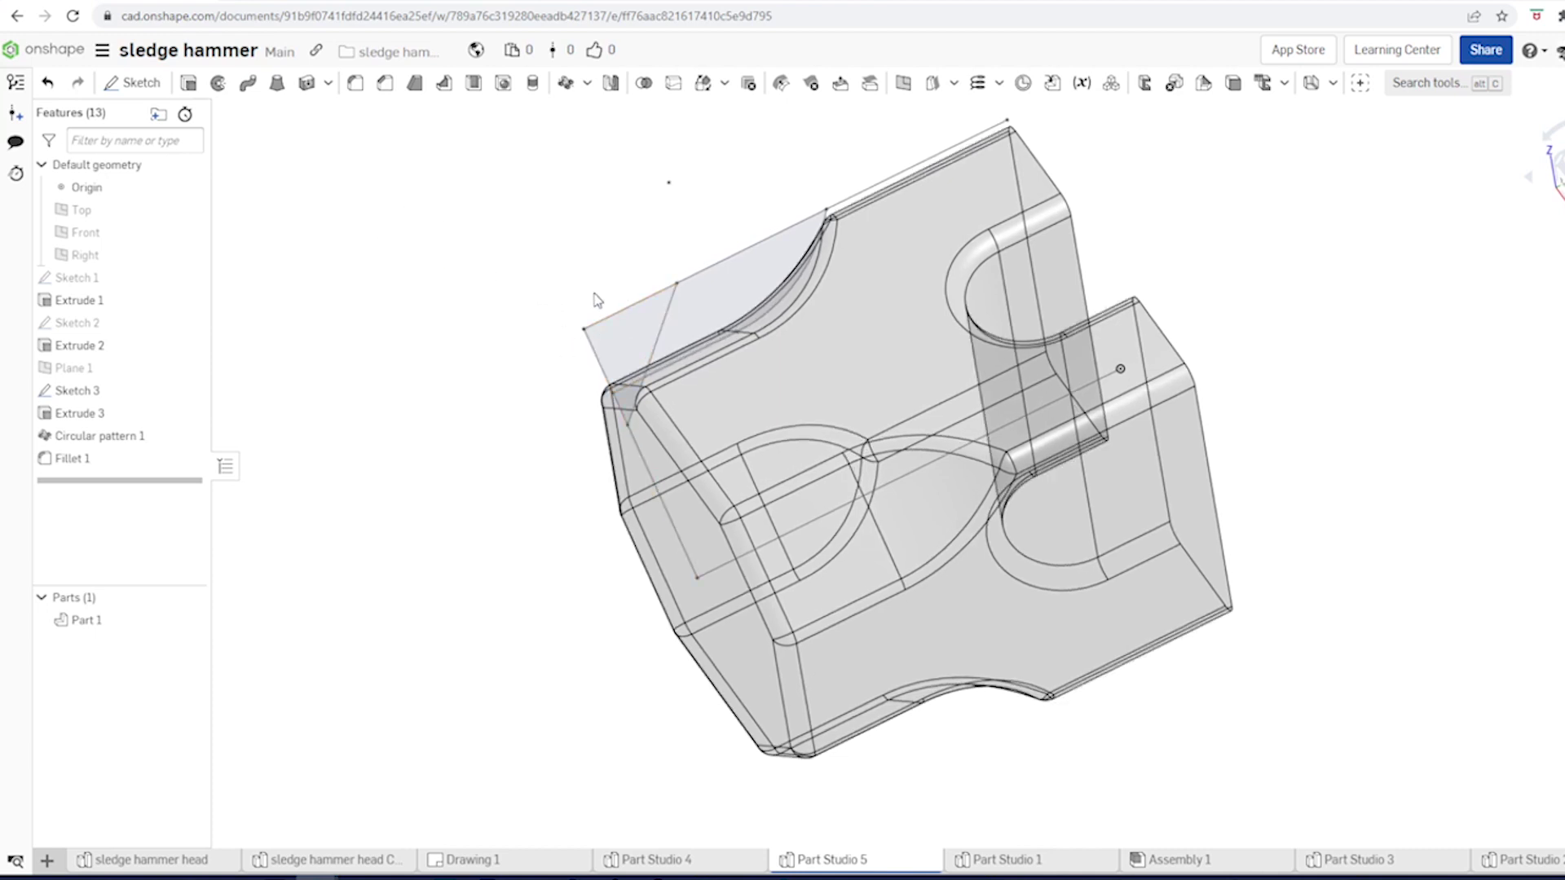
Step: Revolve-cut both triangular Sketch 3 regions a full turn about the central sketch line
left_click(218, 83)
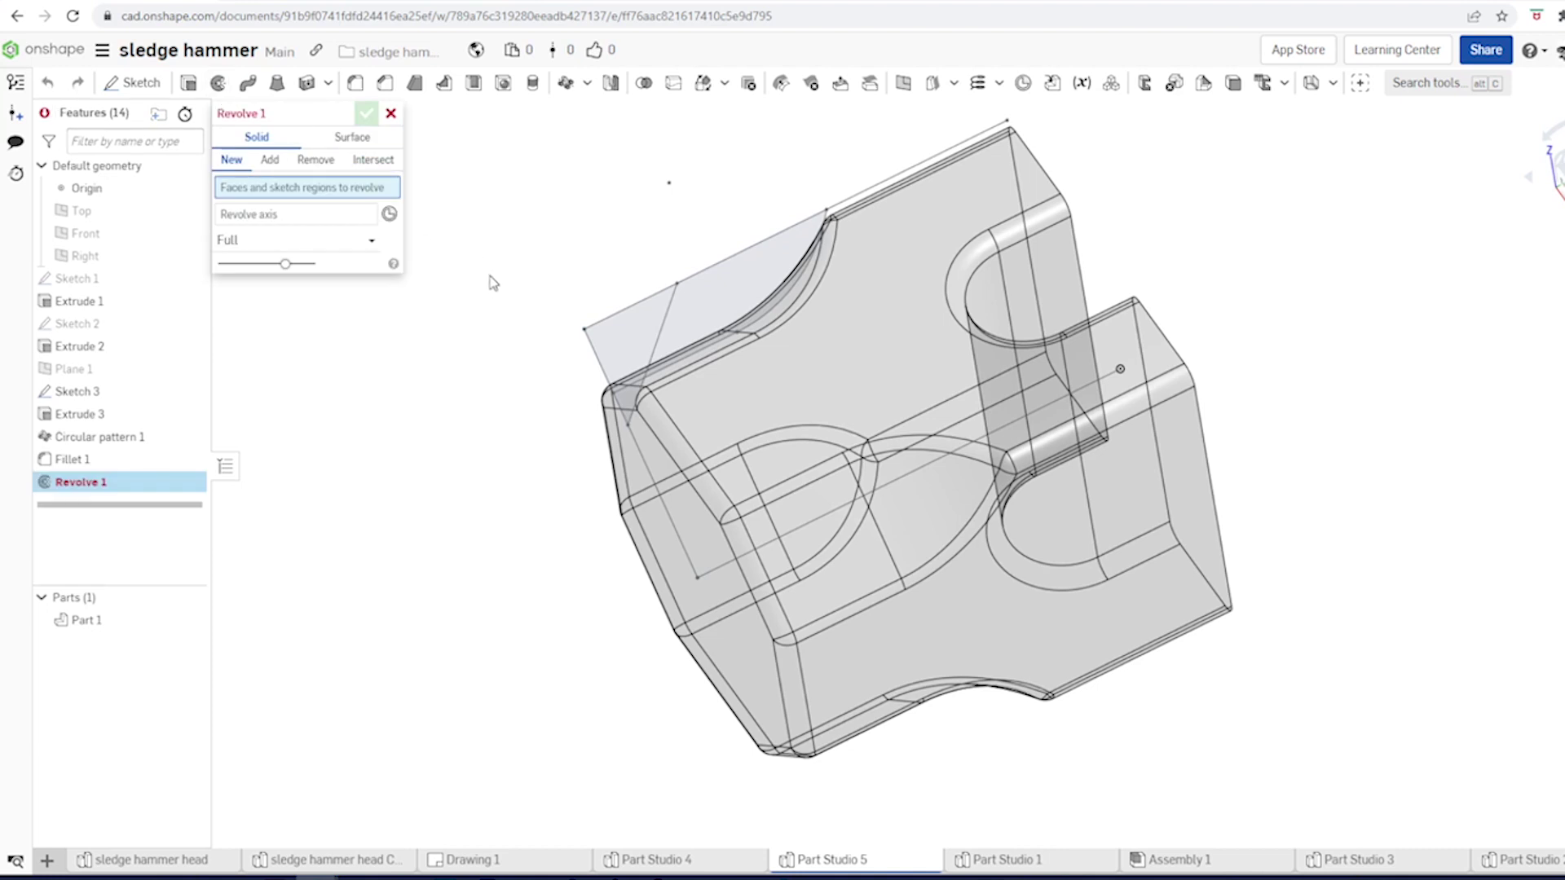
left_click(626, 331)
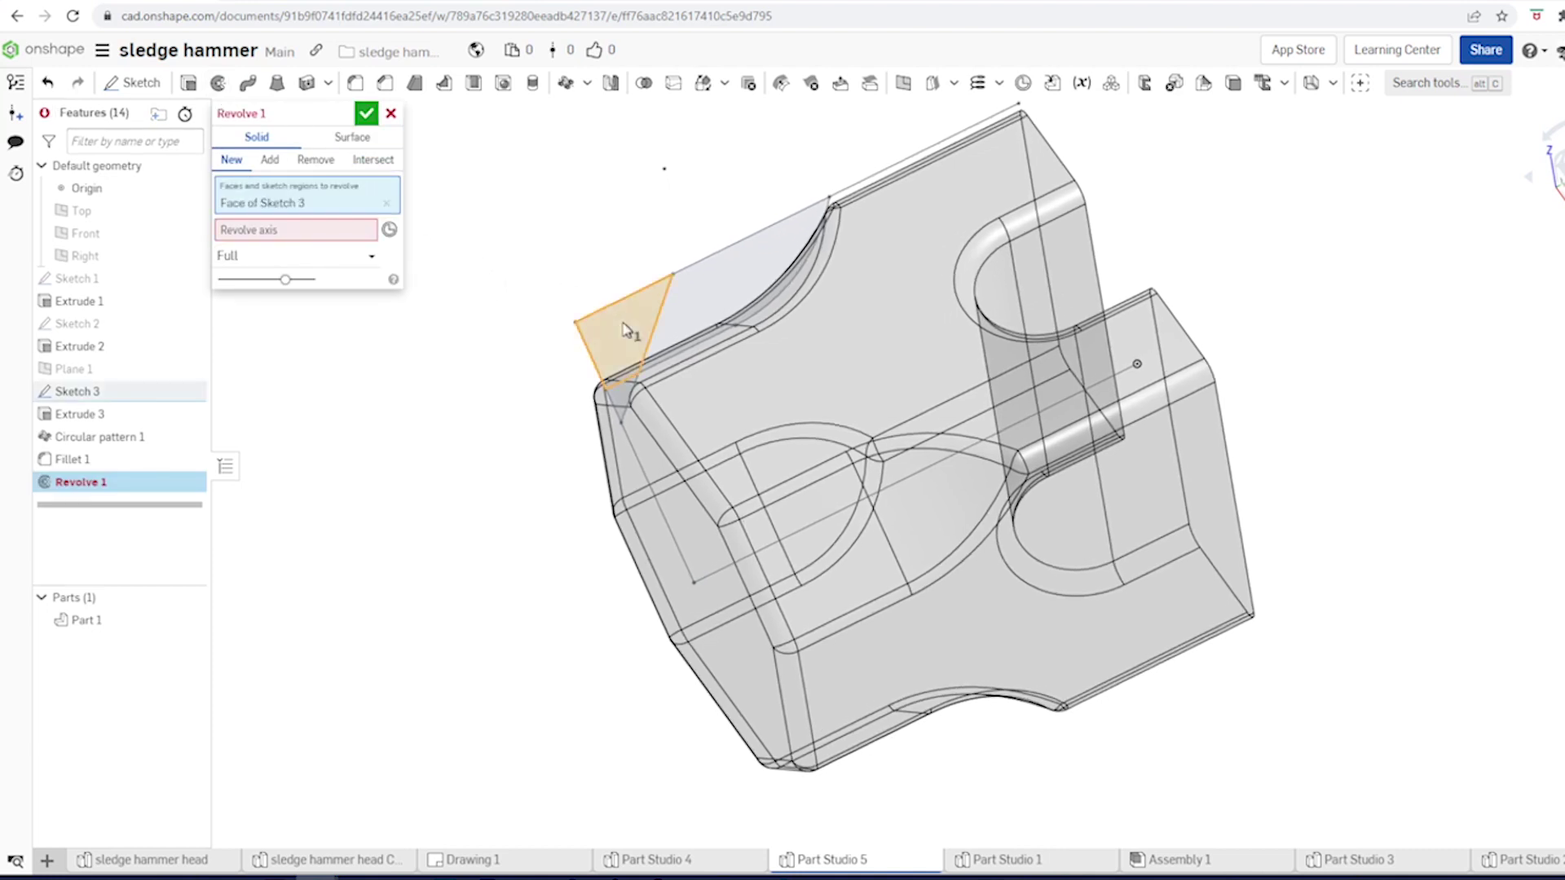
scroll(635, 351, "up", 3)
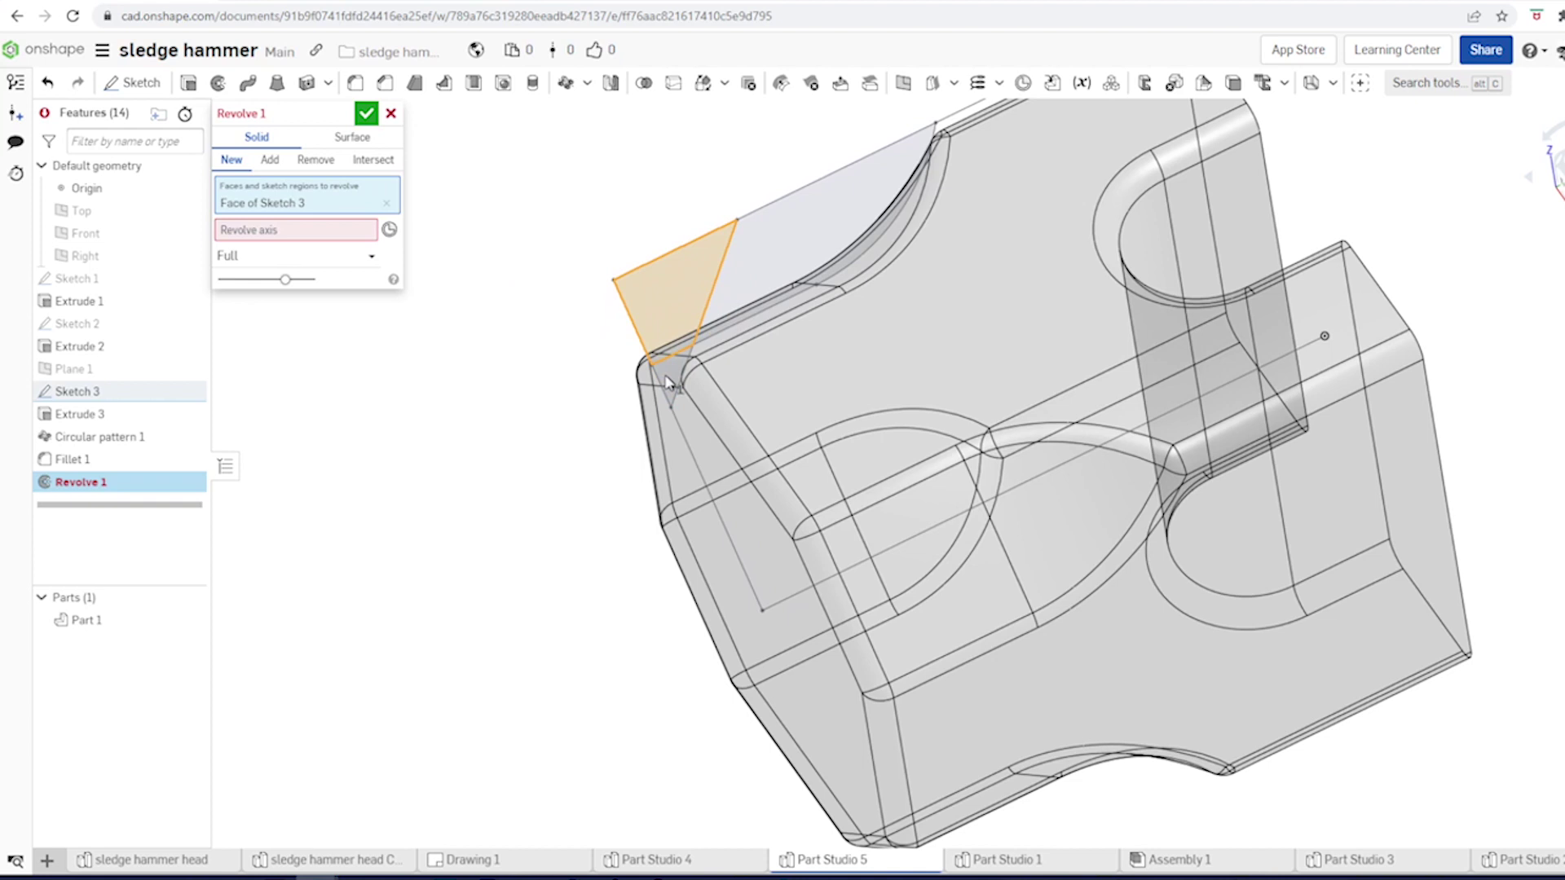
right_click(673, 377)
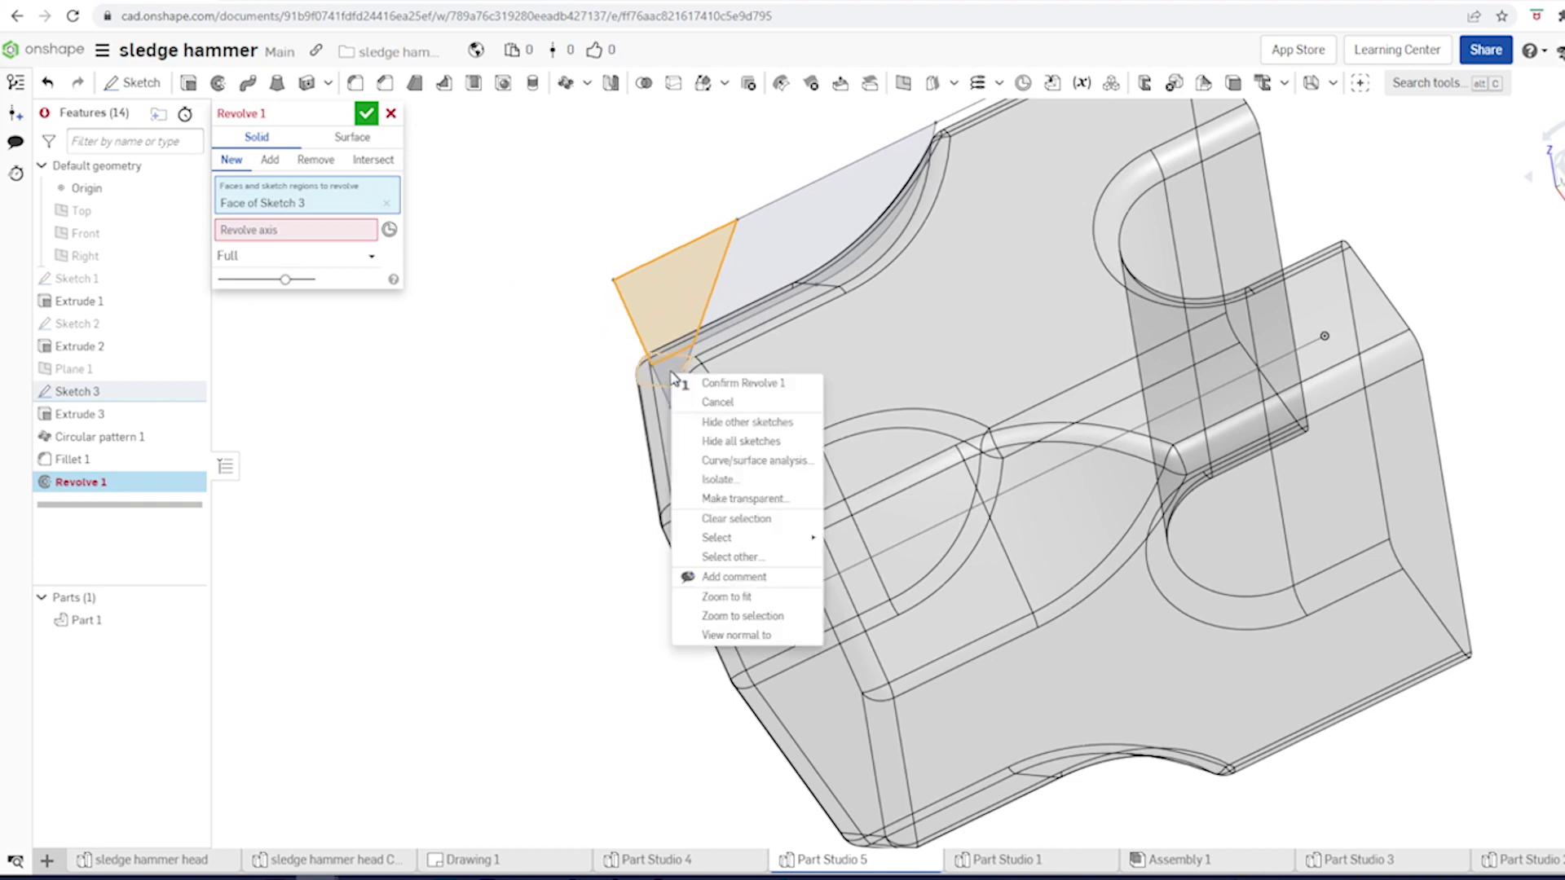
left_click(730, 558)
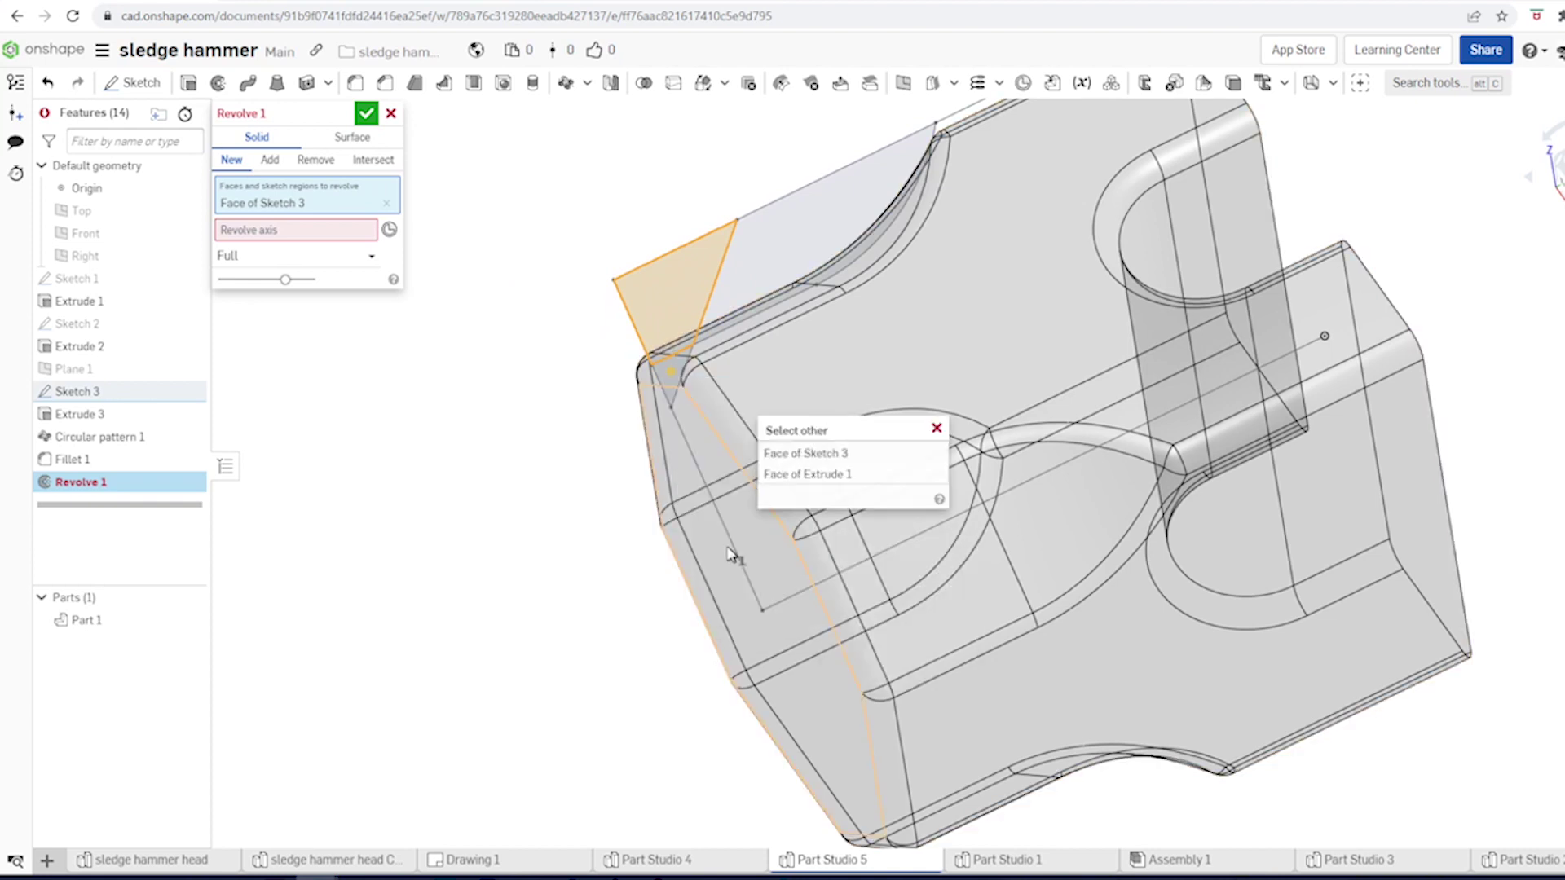
left_click(833, 461)
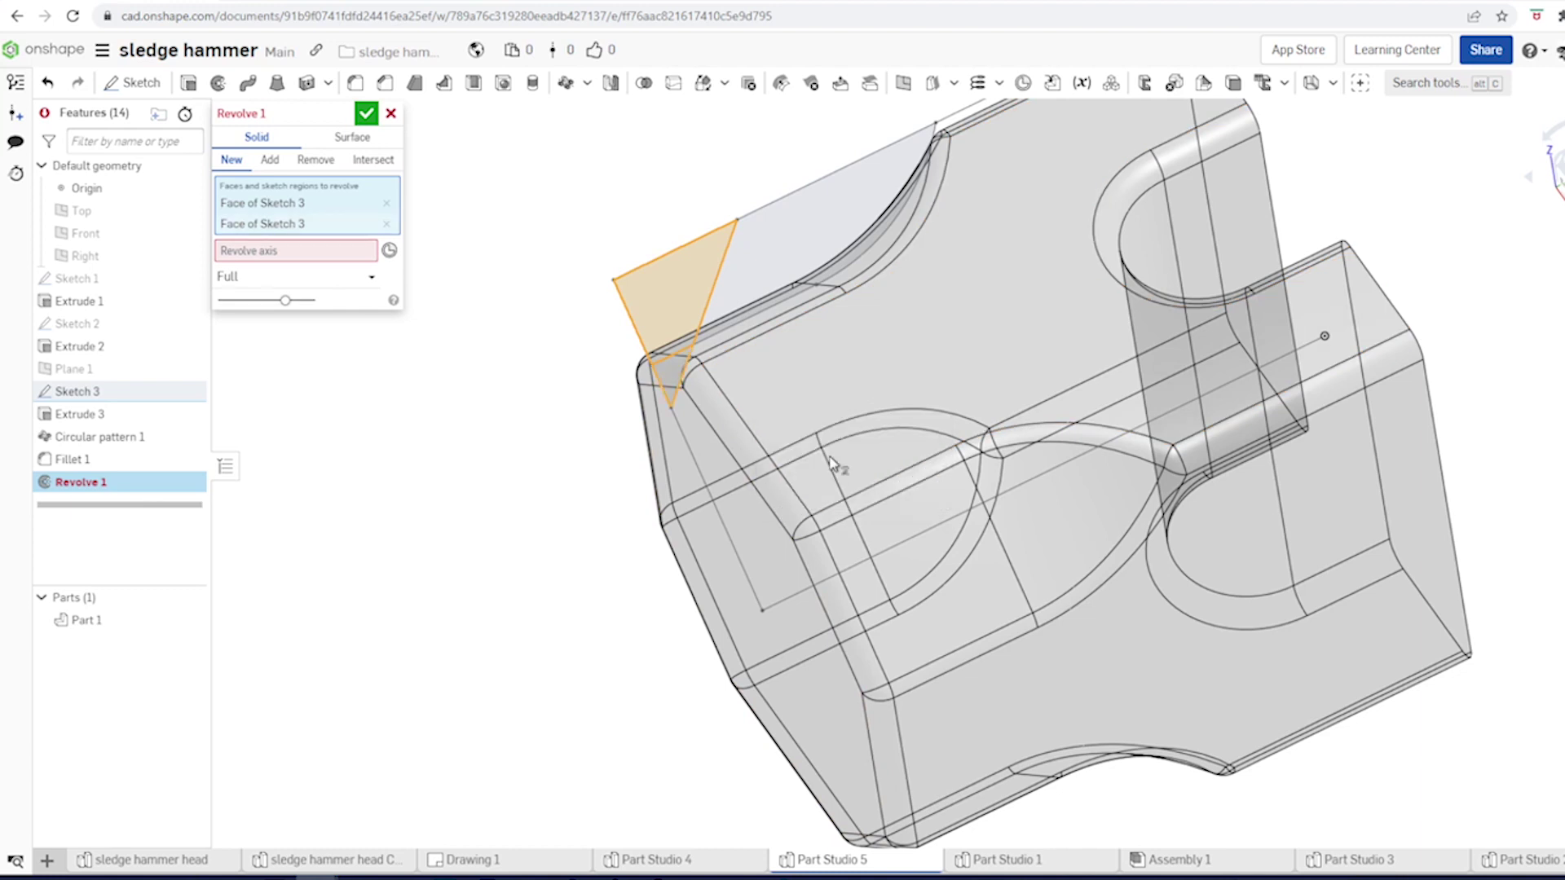
left_click(304, 258)
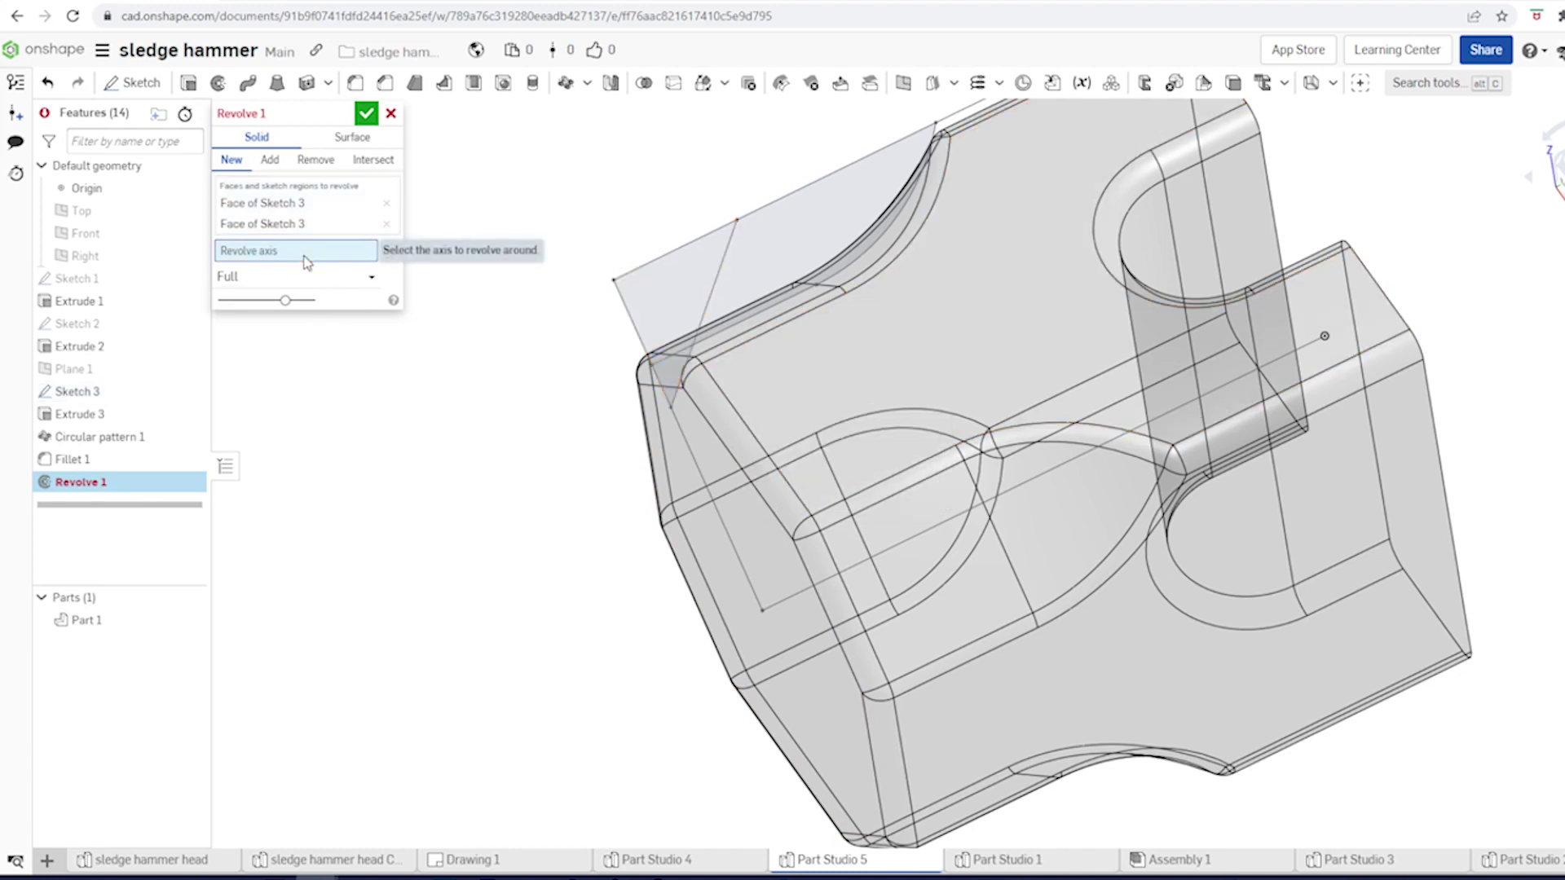
left_click(1027, 482)
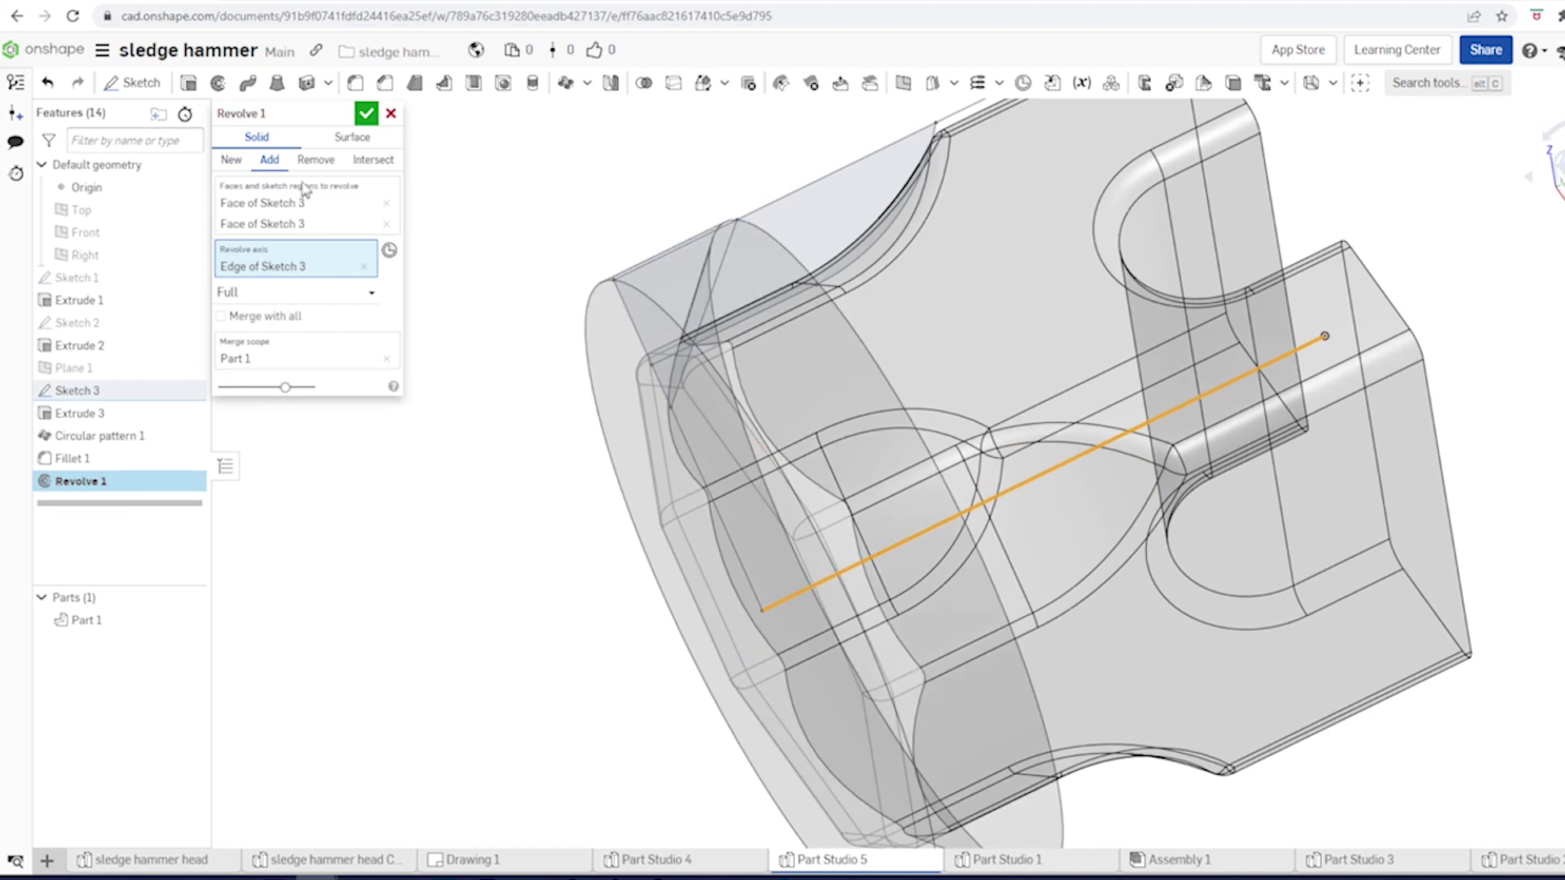
left_click(315, 159)
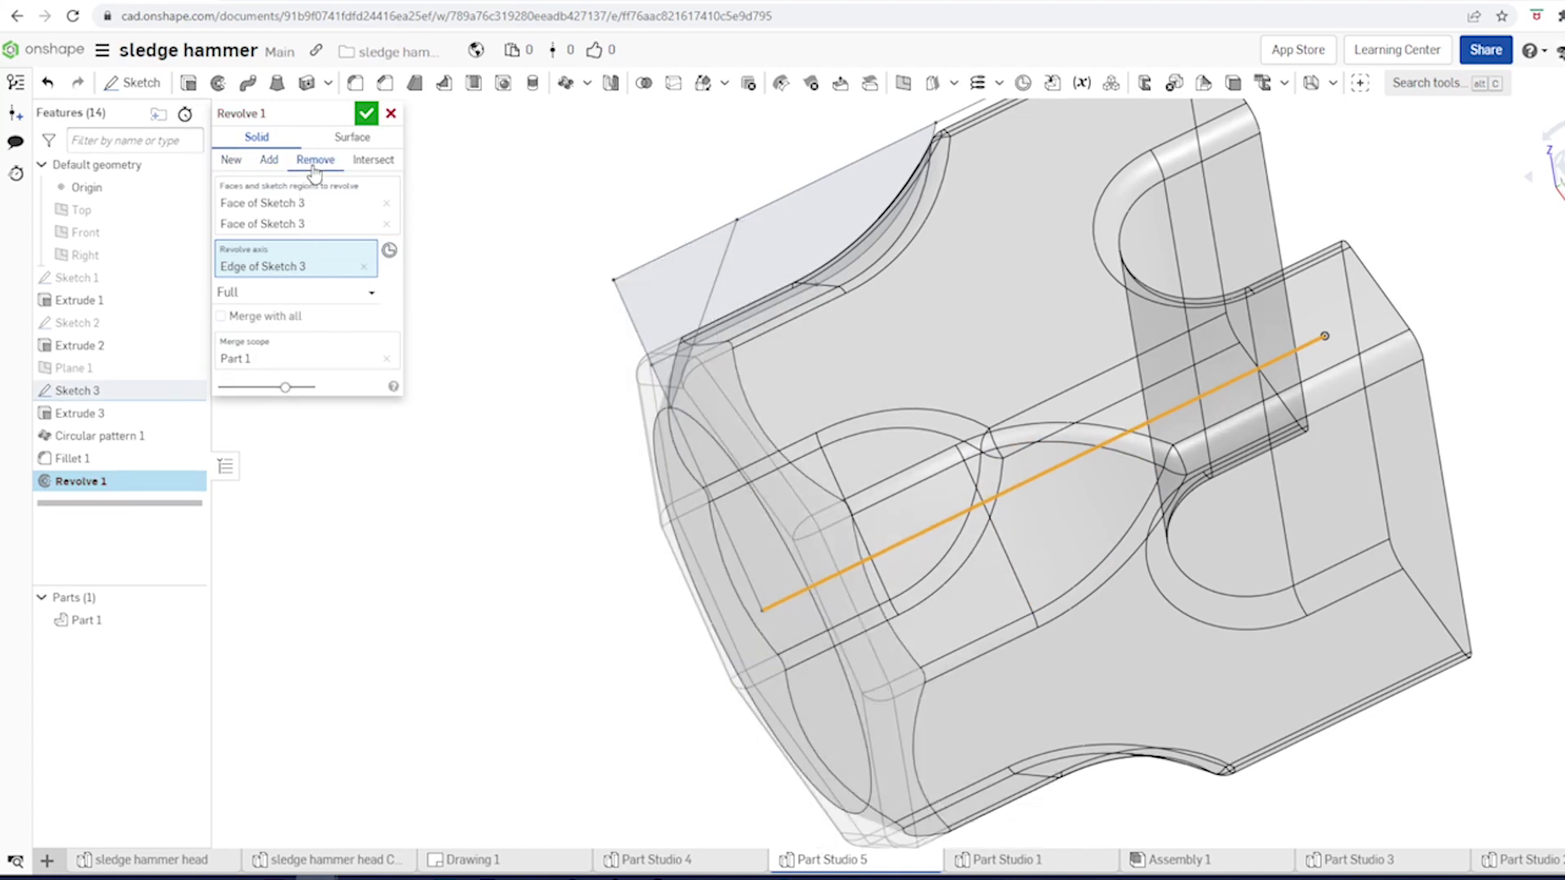
left_click(365, 115)
key("f")
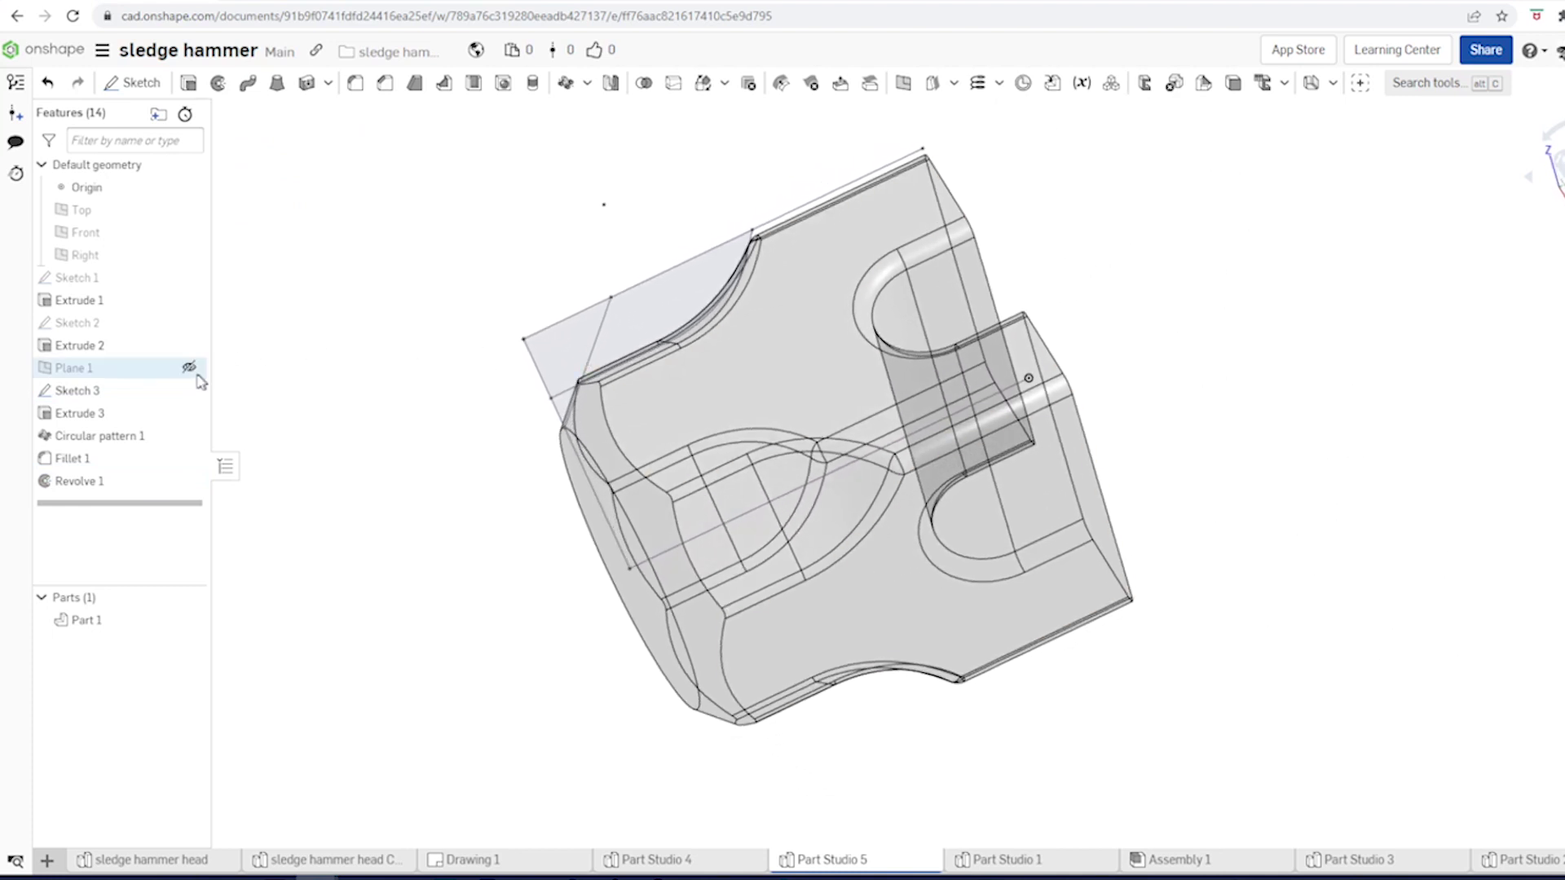
left_click(197, 390)
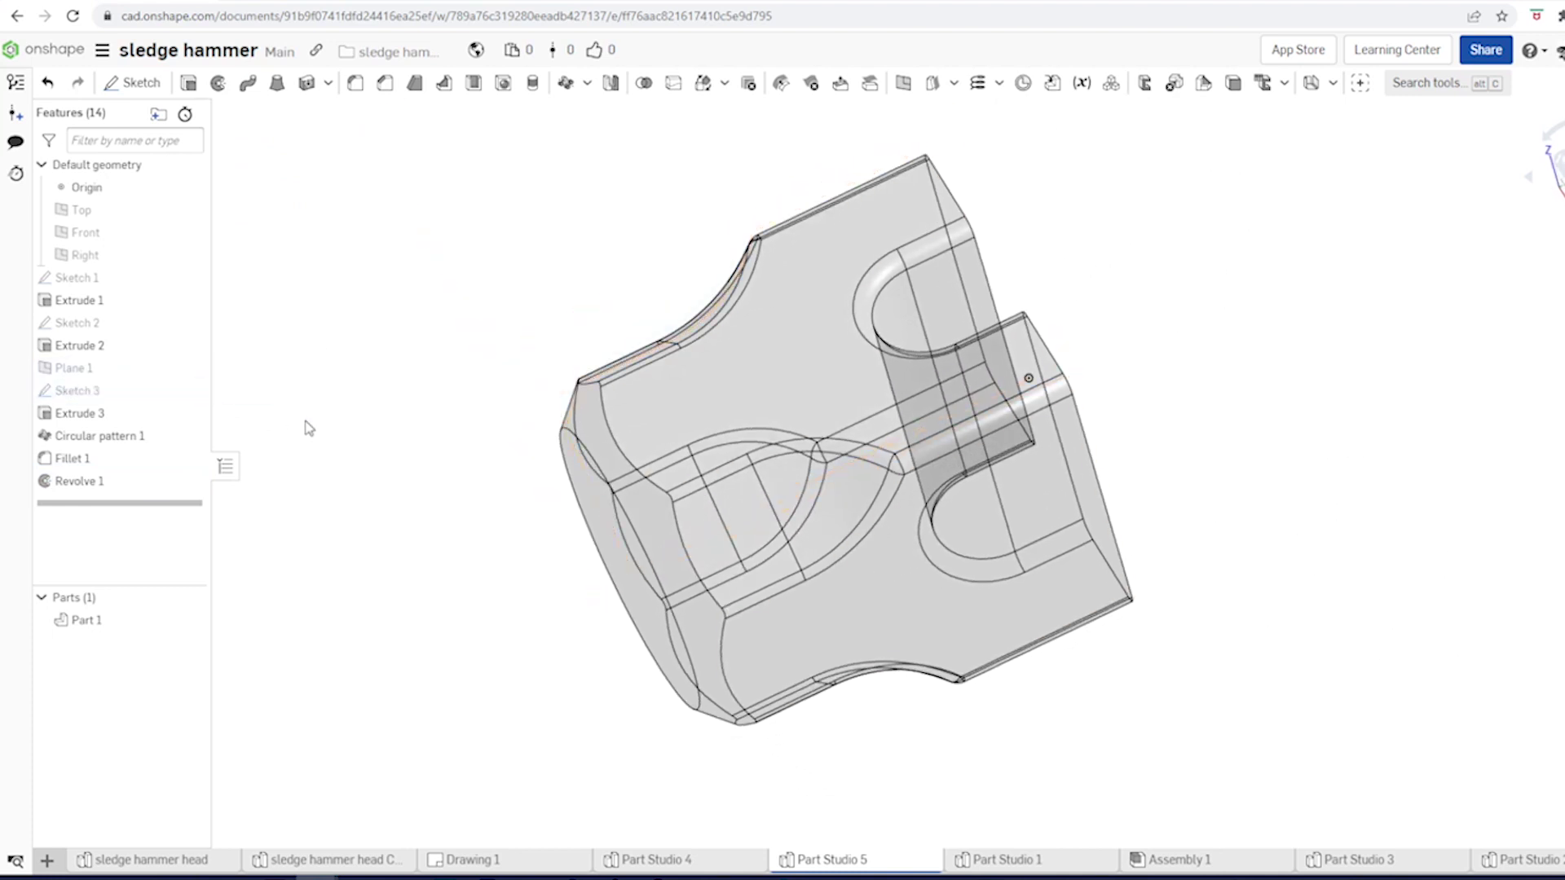
left_click(1527, 177)
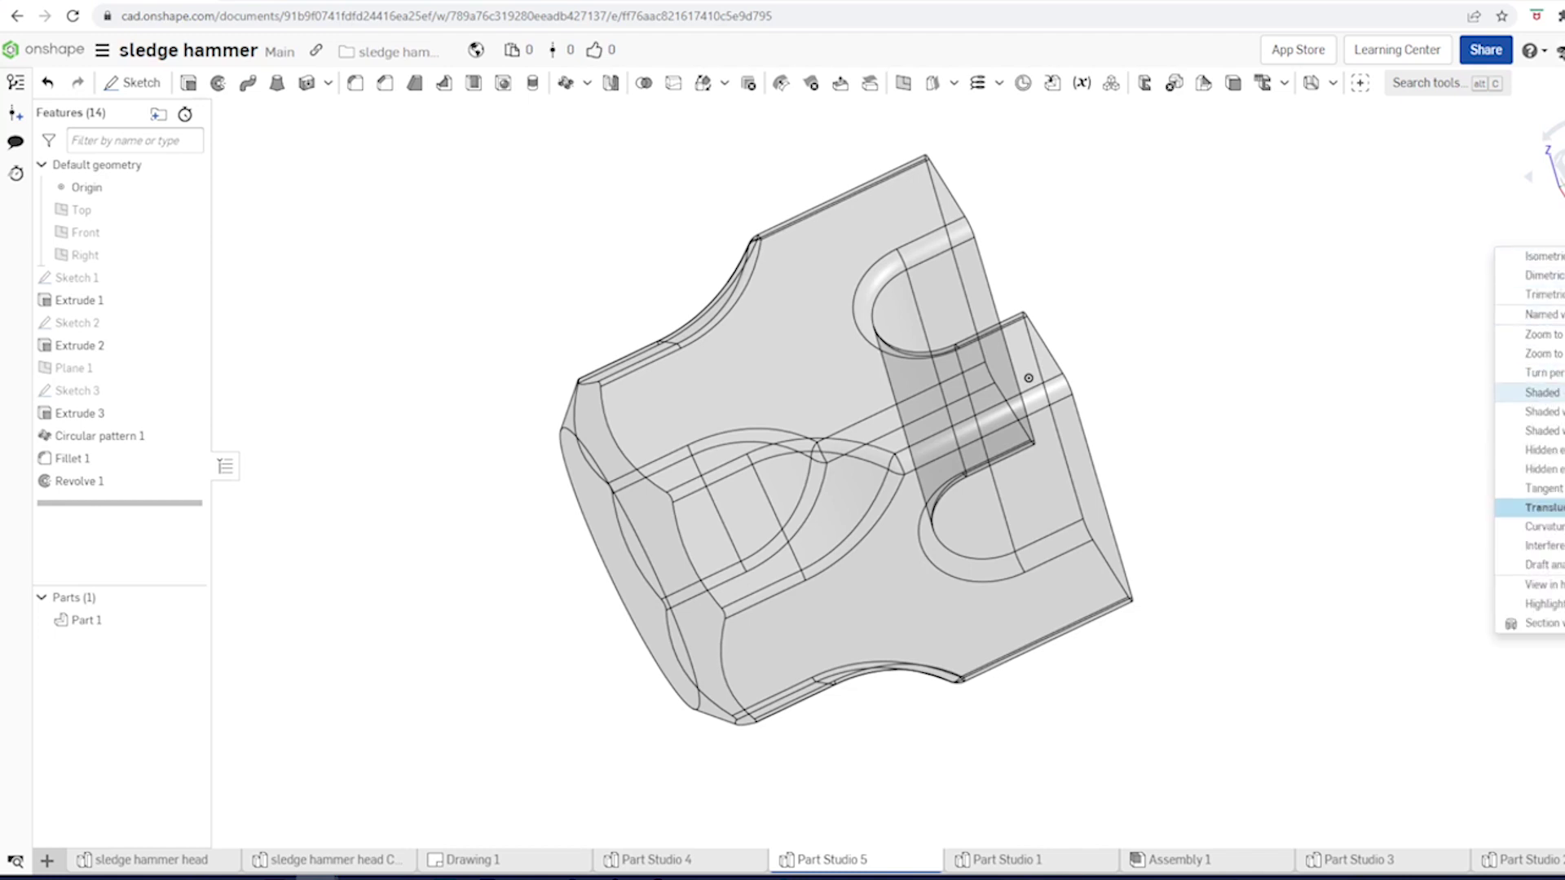
left_click(1543, 392)
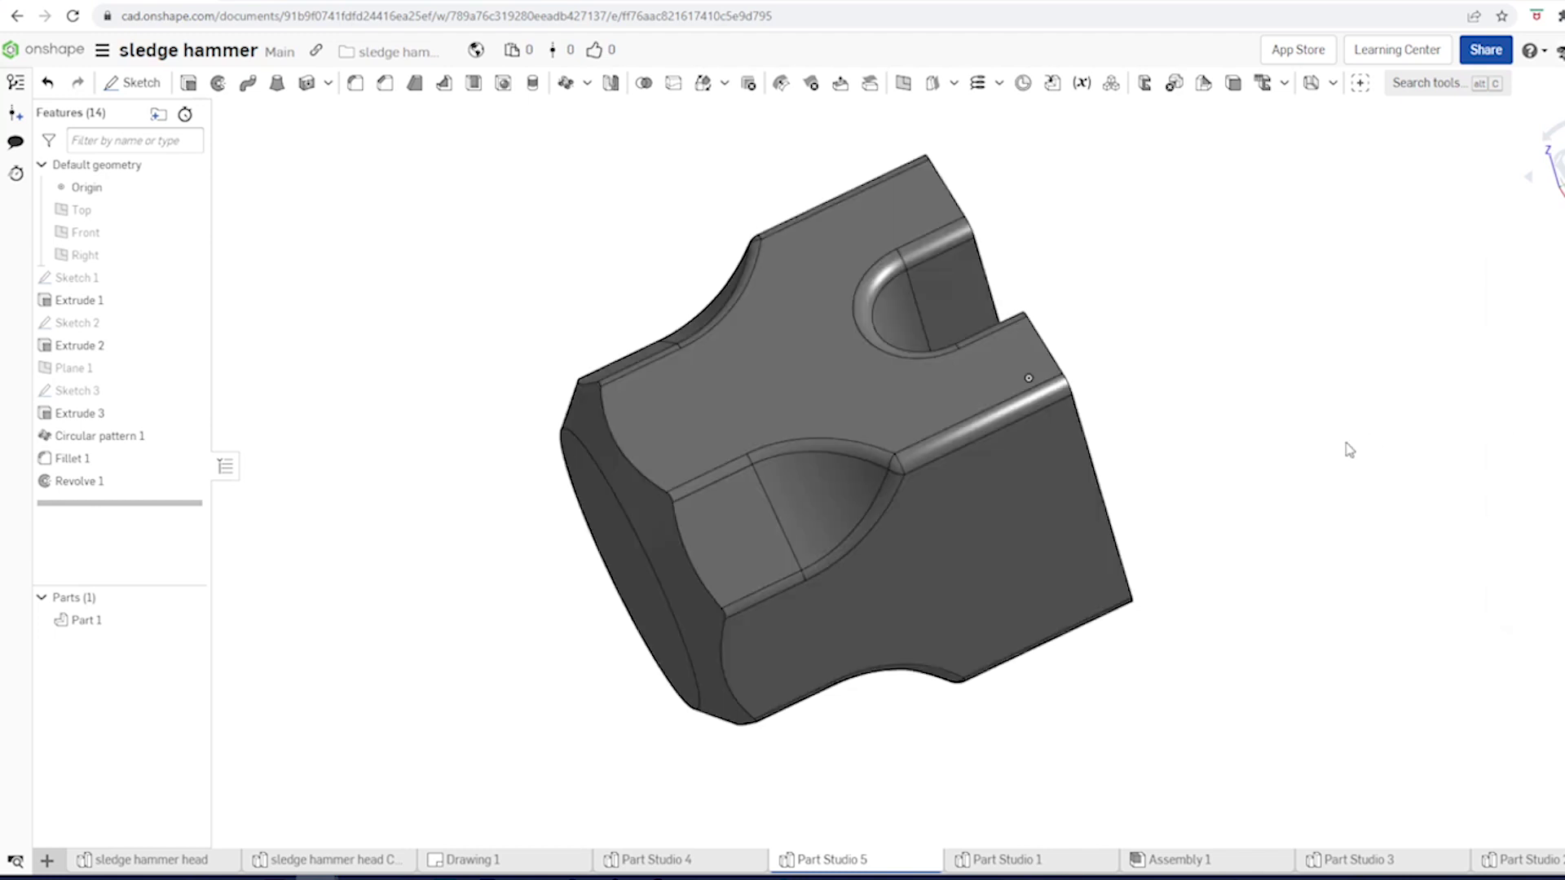
key("Right")
key("Right")
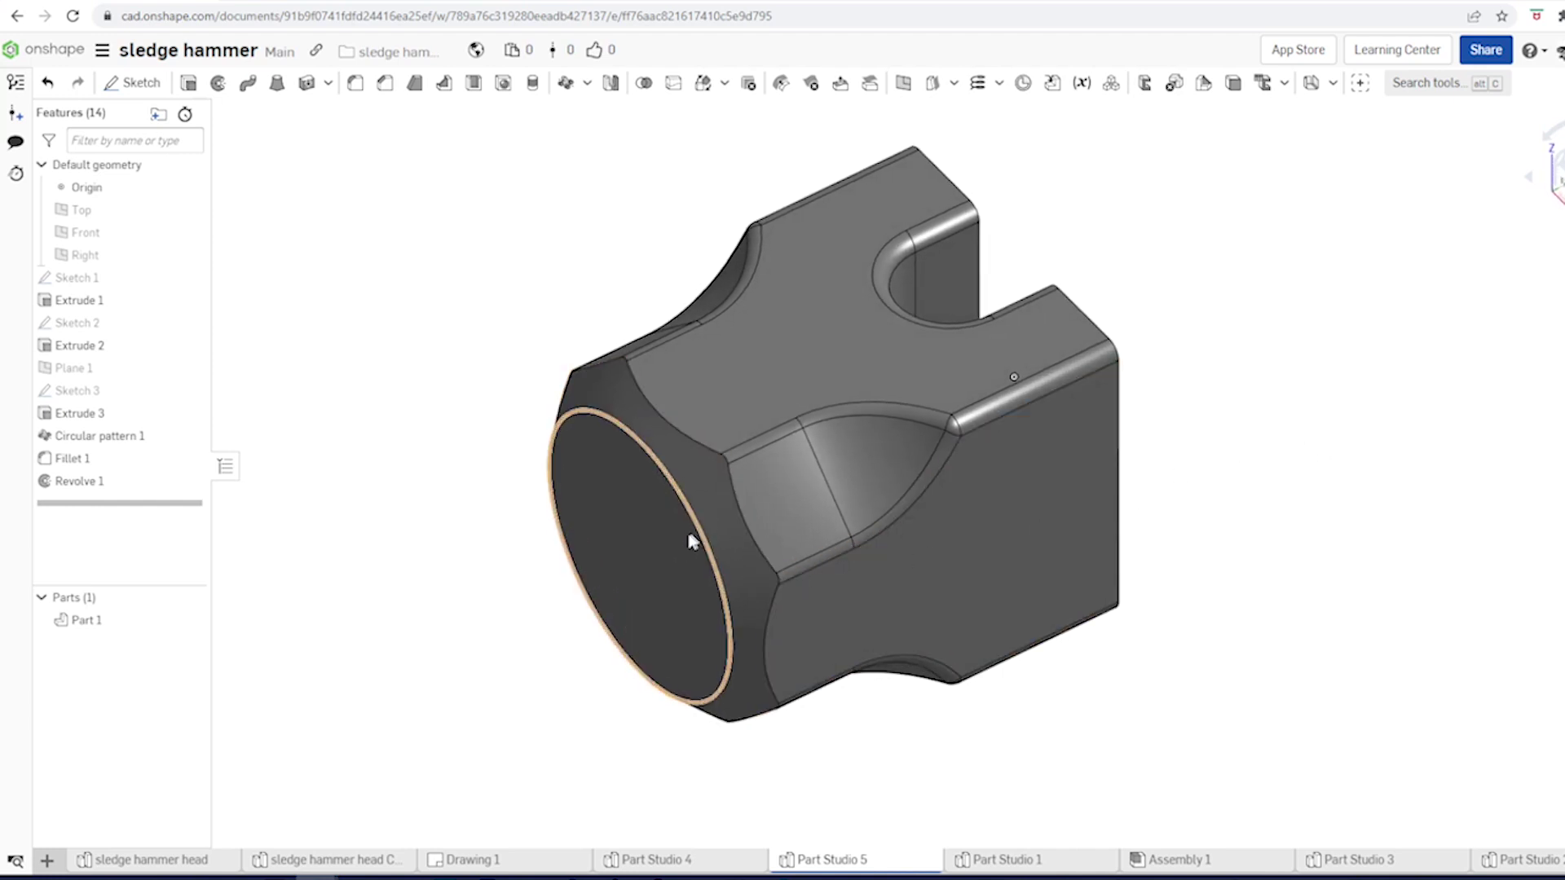
key("f")
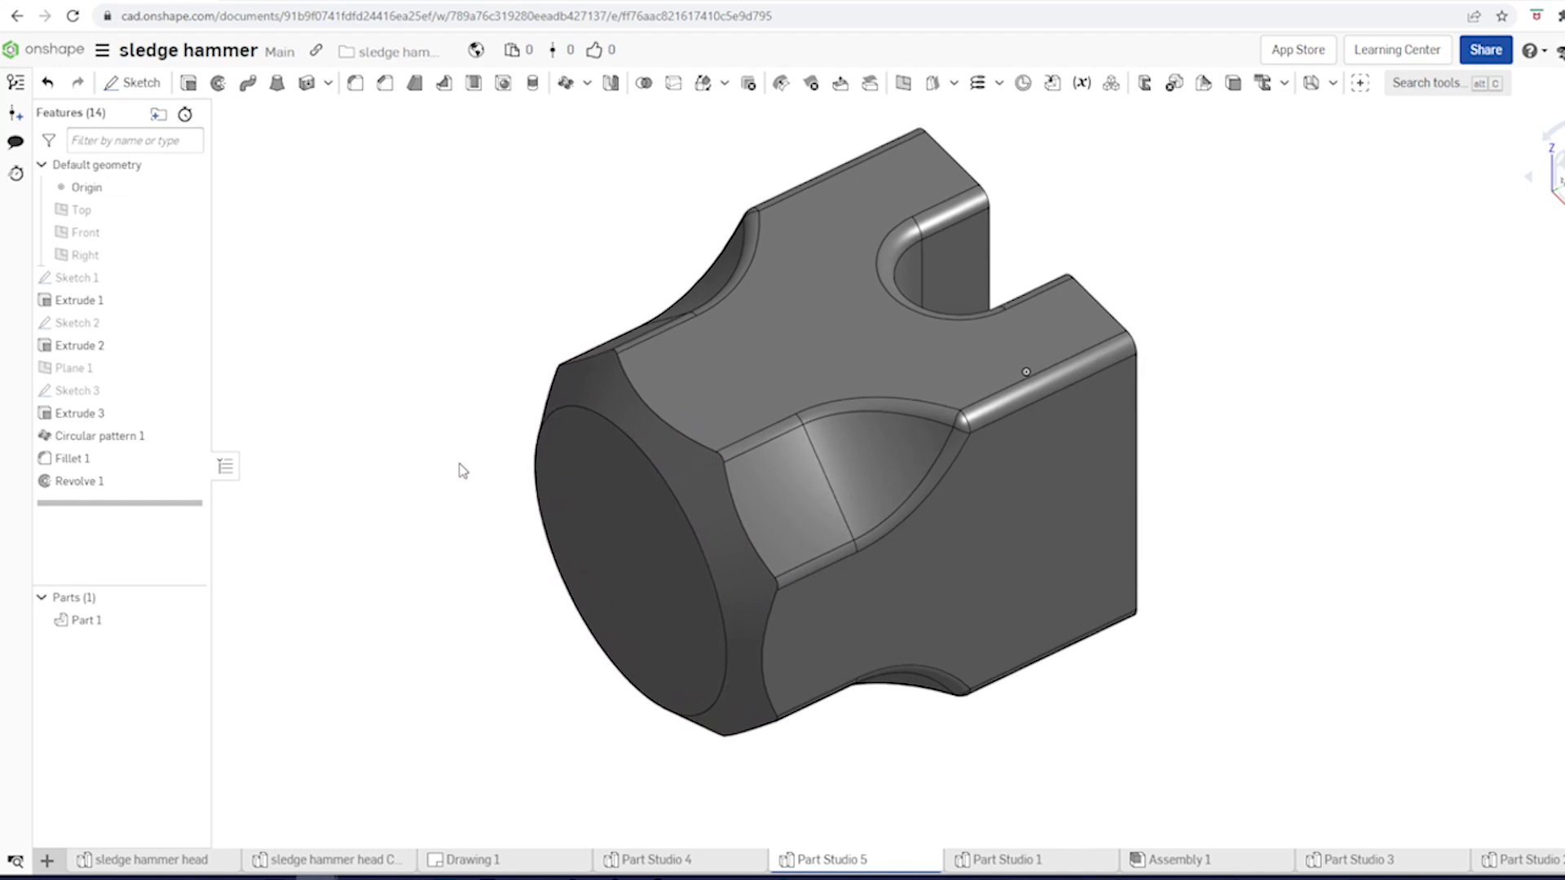
left_click(705, 490)
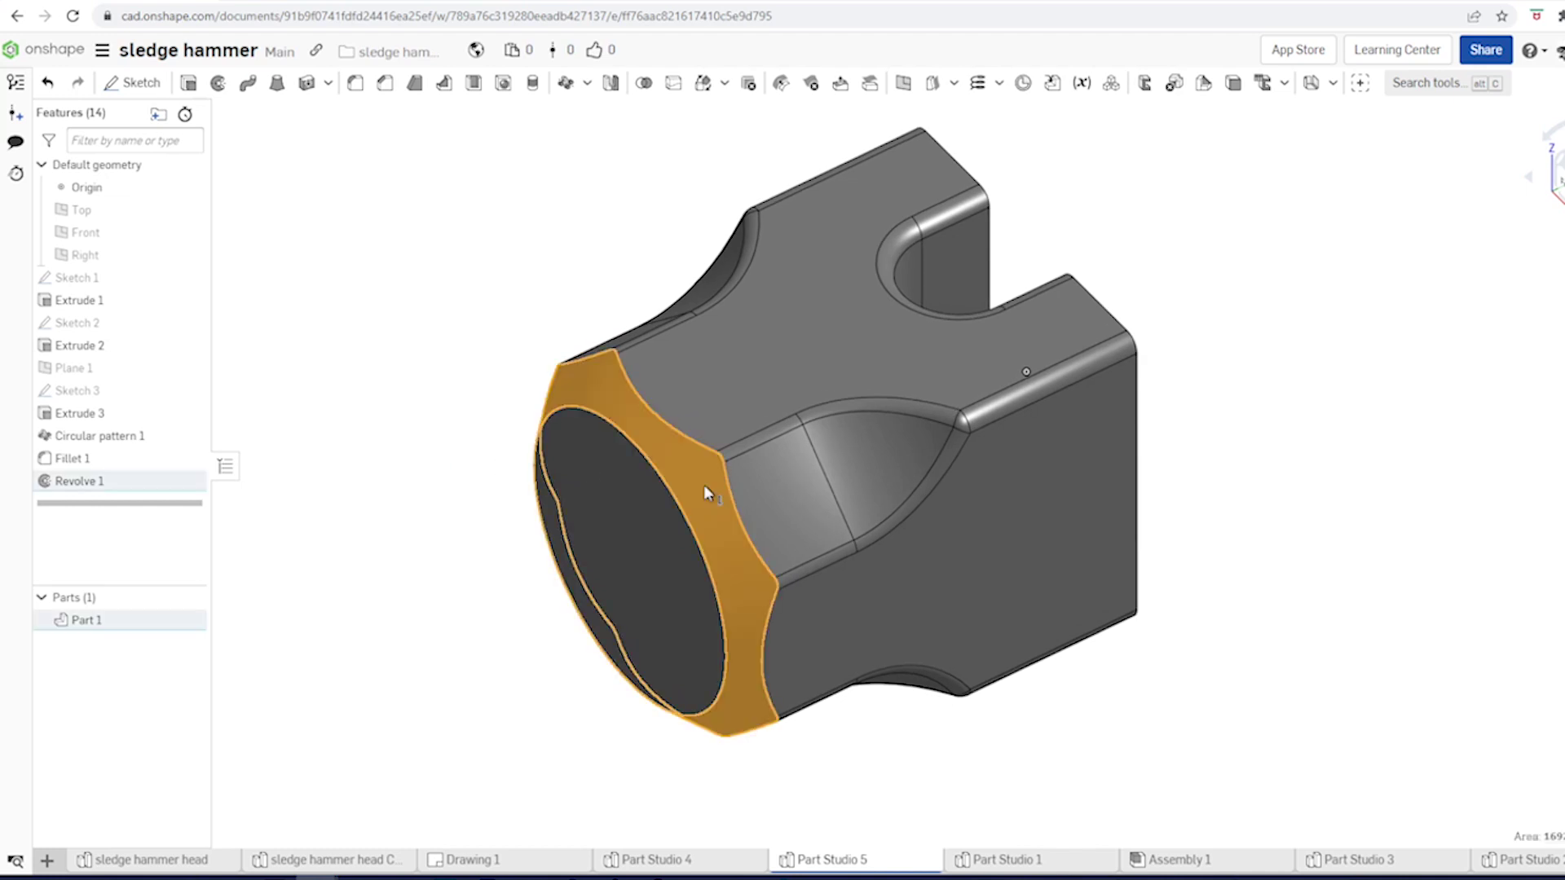
Step: Give the rounded striking face and flat circular end face the light grey EAEAEA appearance
left_click(674, 521)
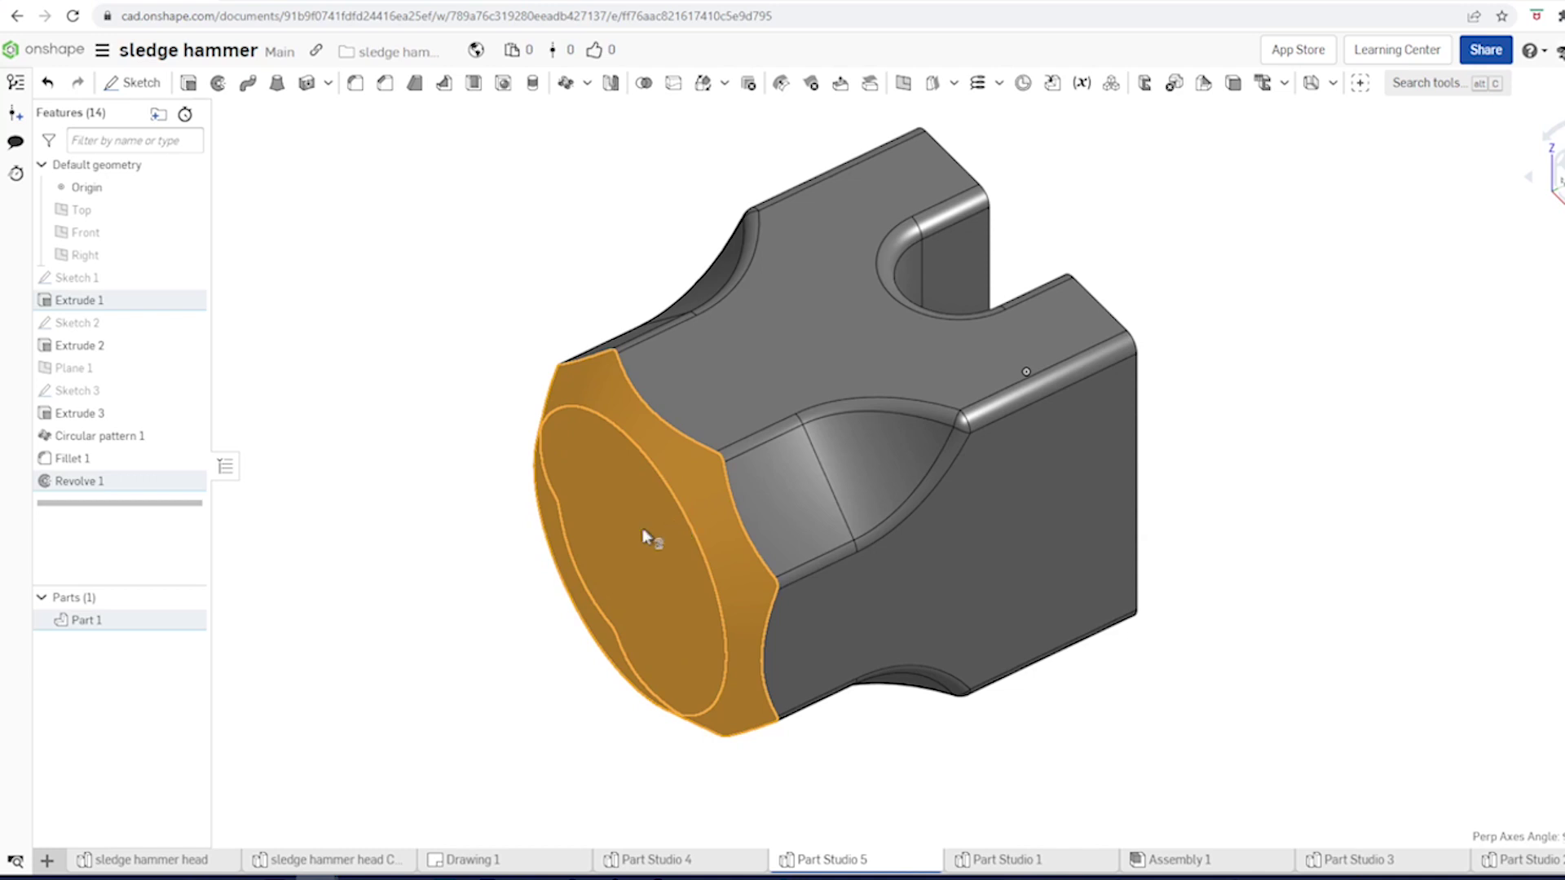
right_click(500, 534)
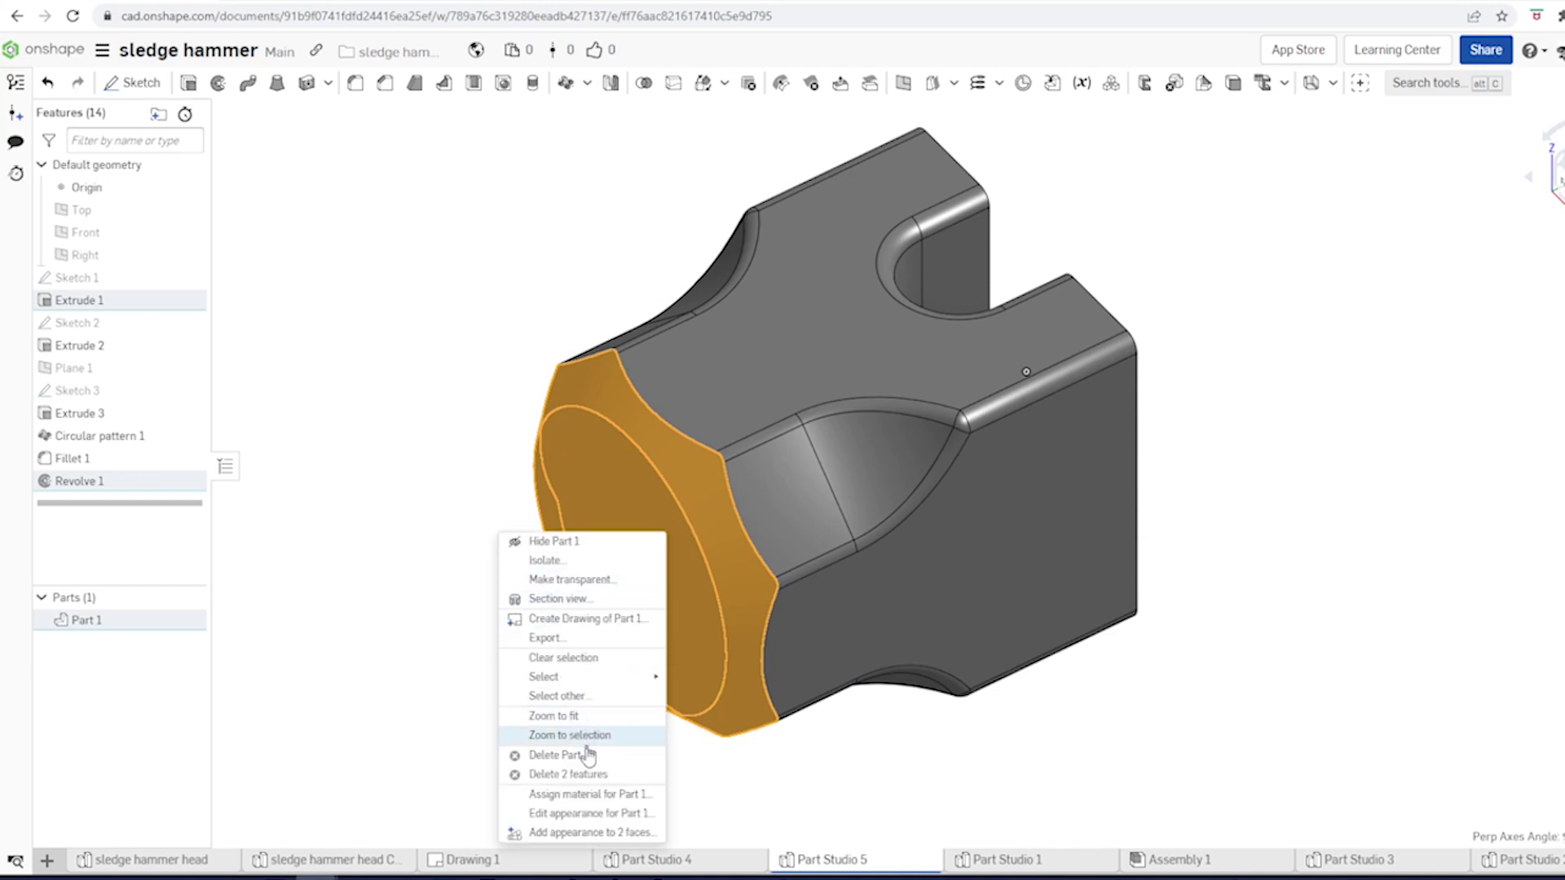
left_click(591, 832)
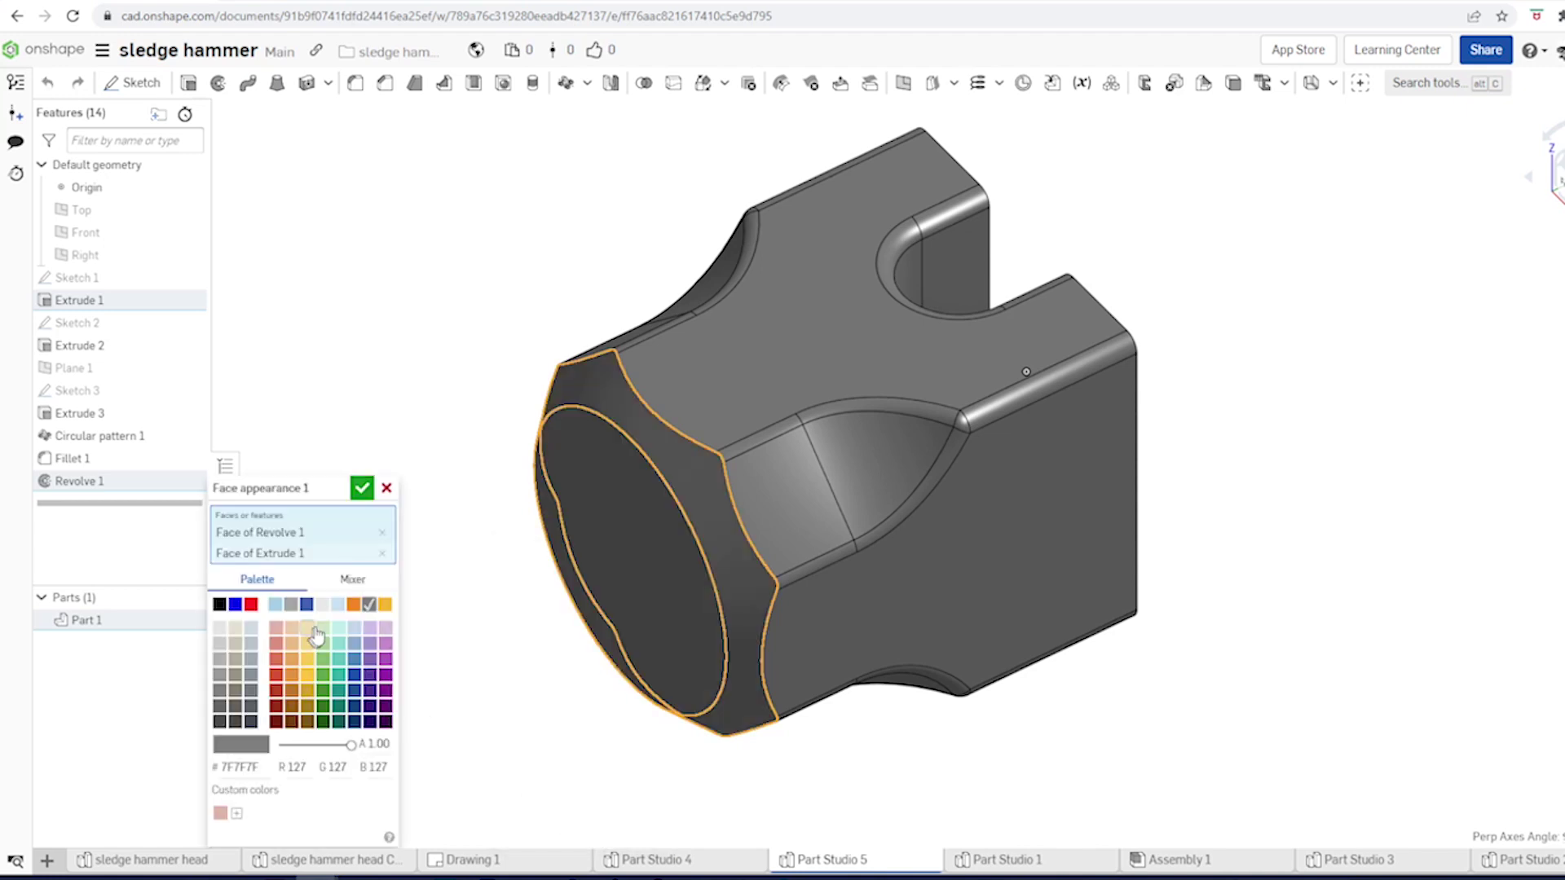
left_click(321, 606)
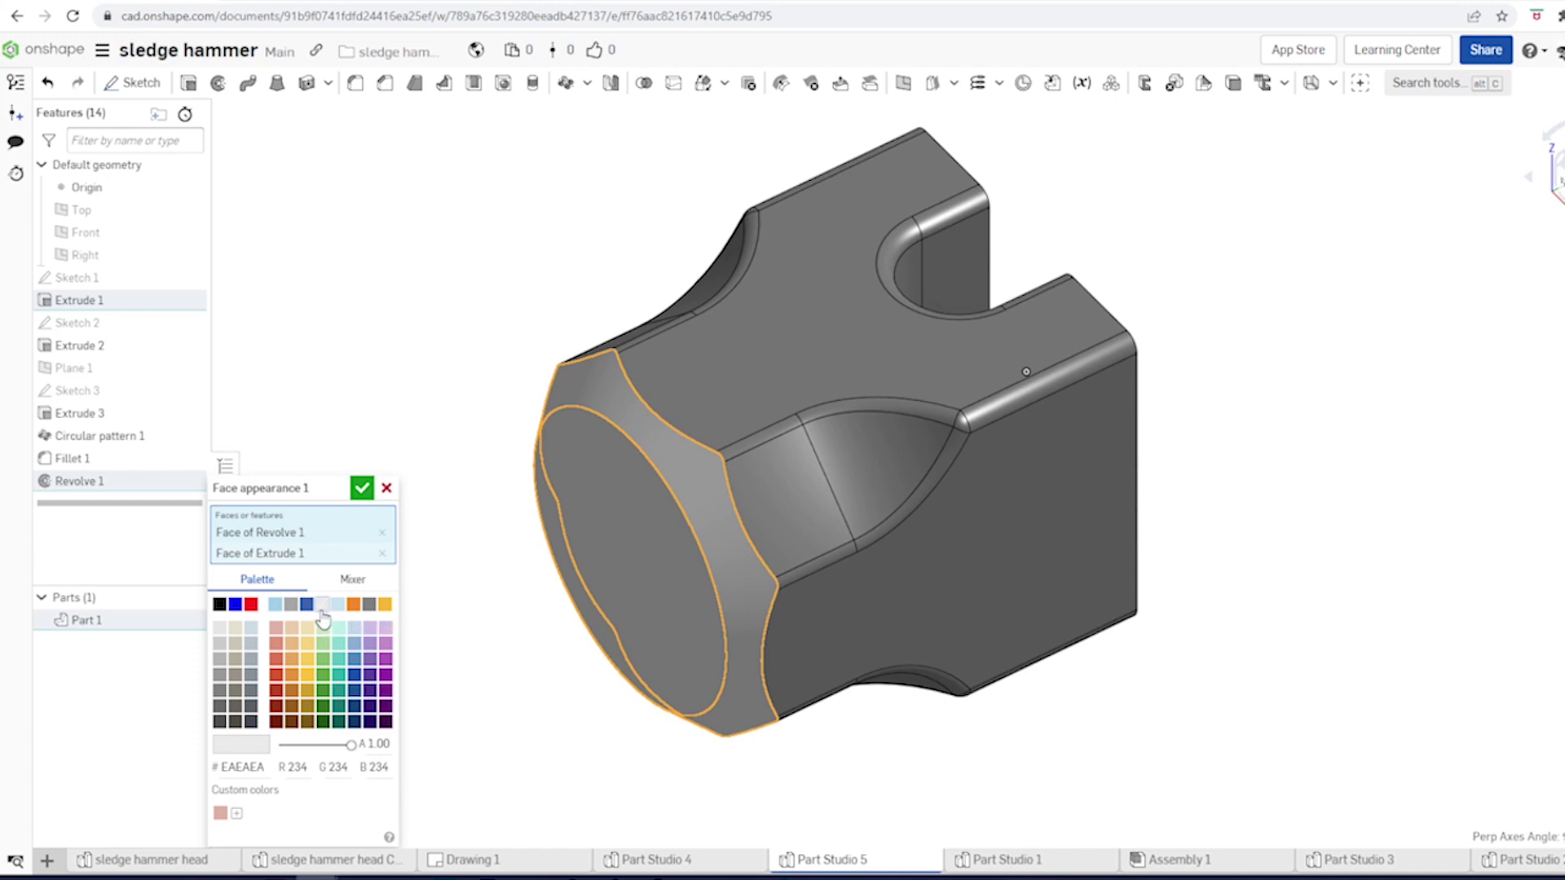
left_click(362, 491)
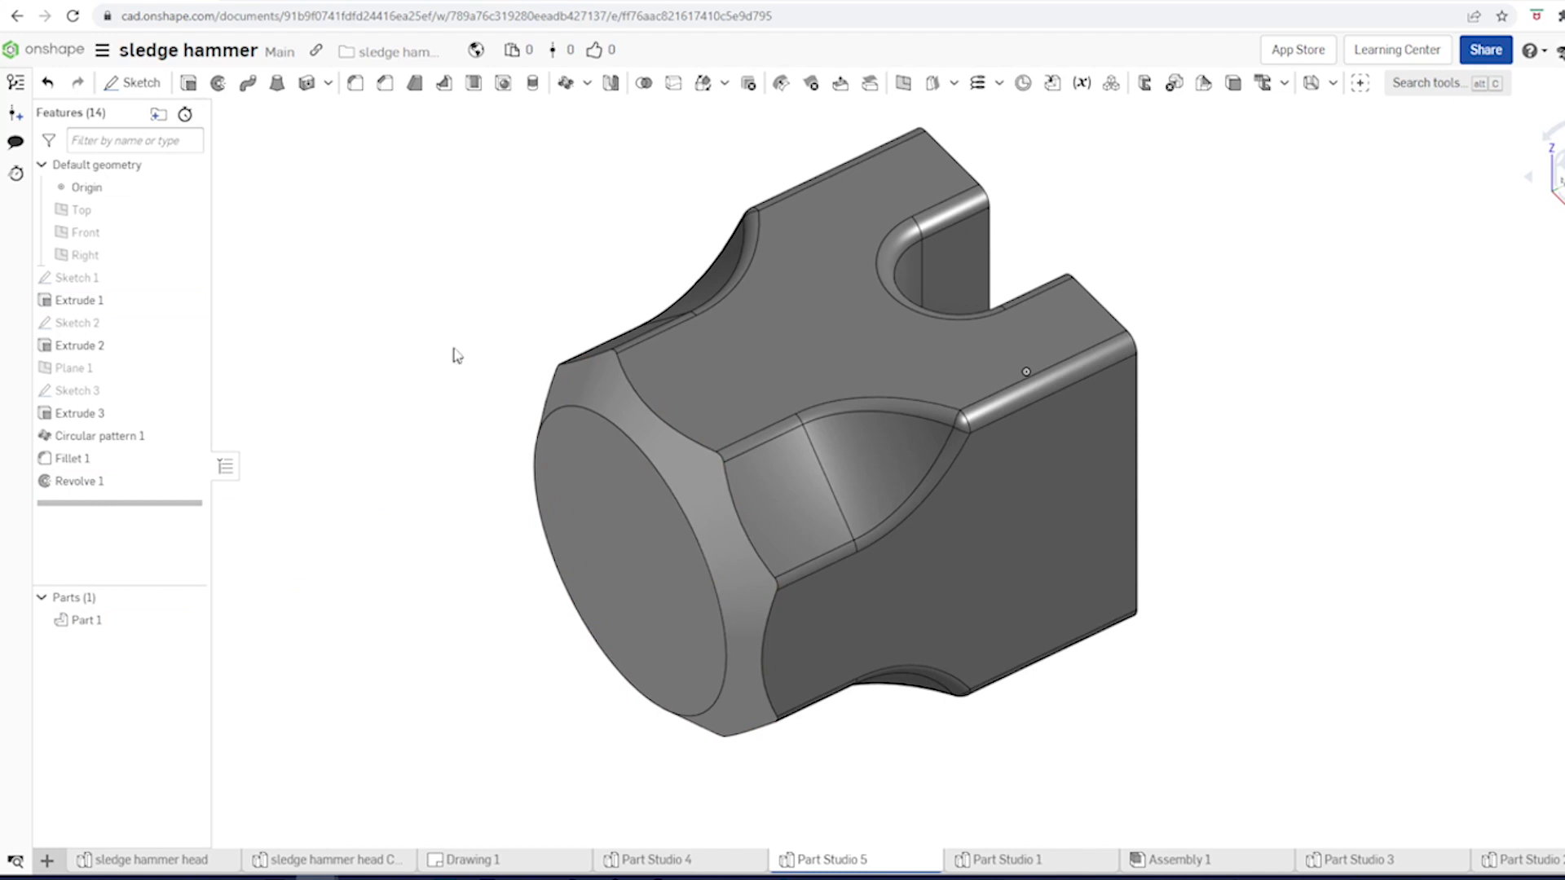
left_click(609, 85)
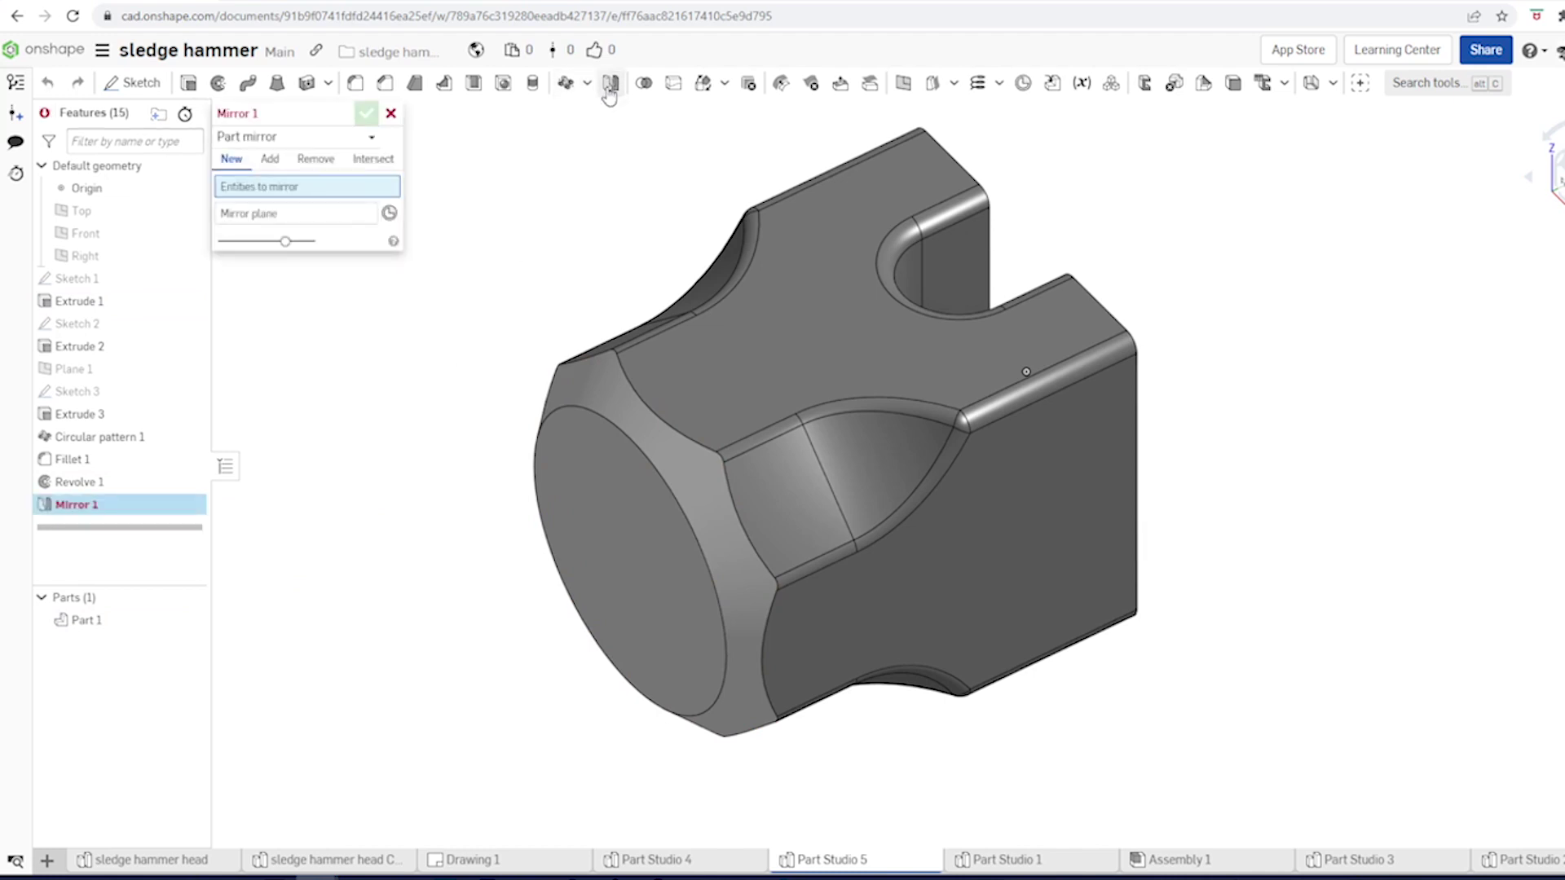
Step: Mirror Part 1 about its flat end face, adding the copy into one body
left_click(807, 375)
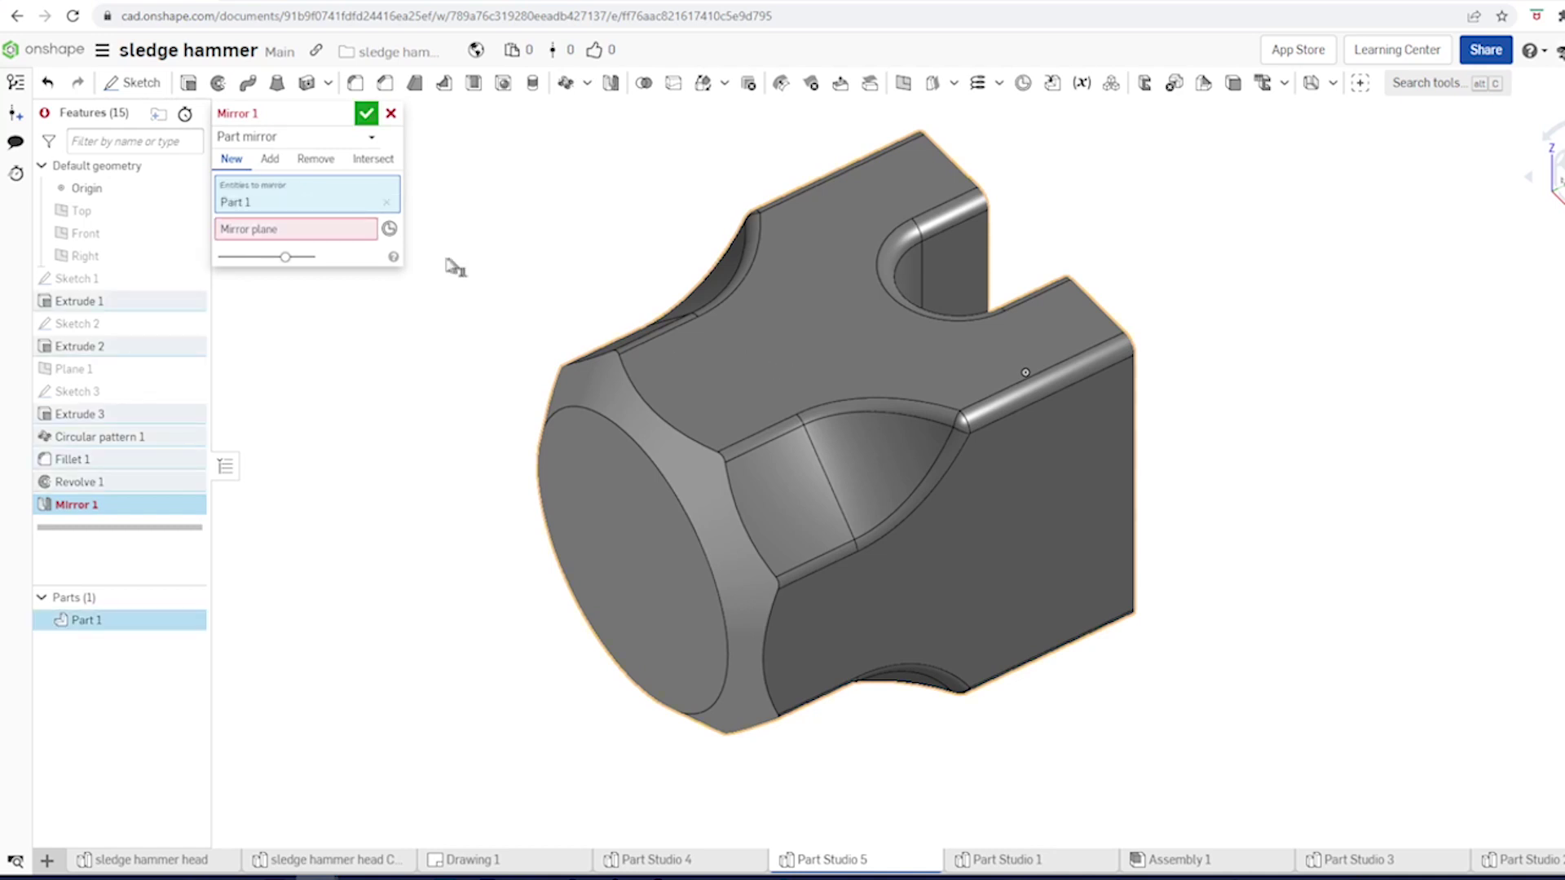
left_click(362, 236)
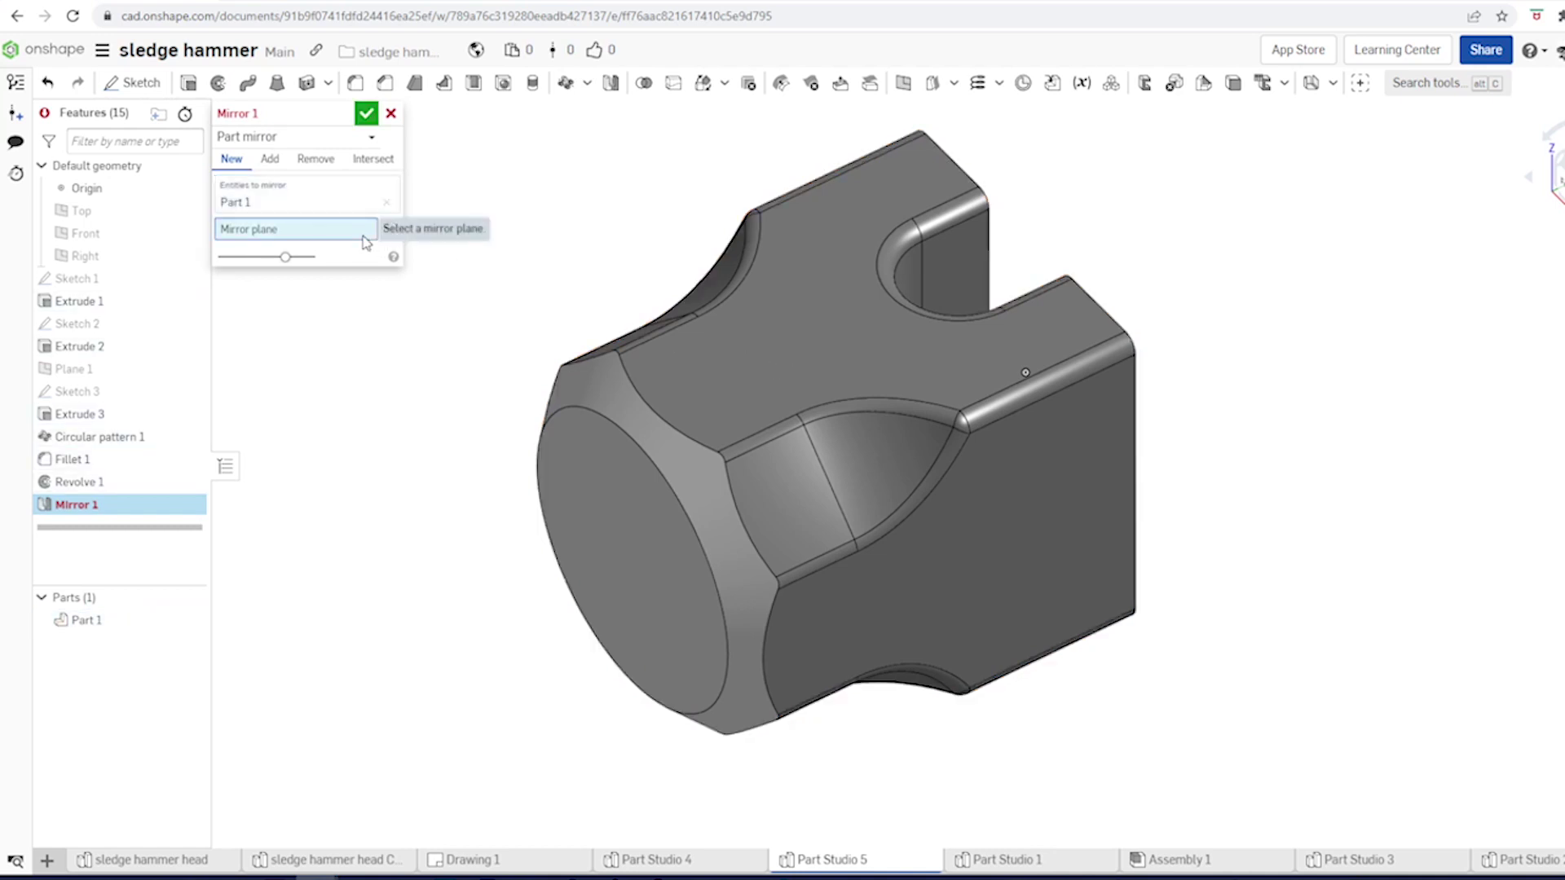
left_click(278, 166)
right_click_drag(506, 209, 914, 267)
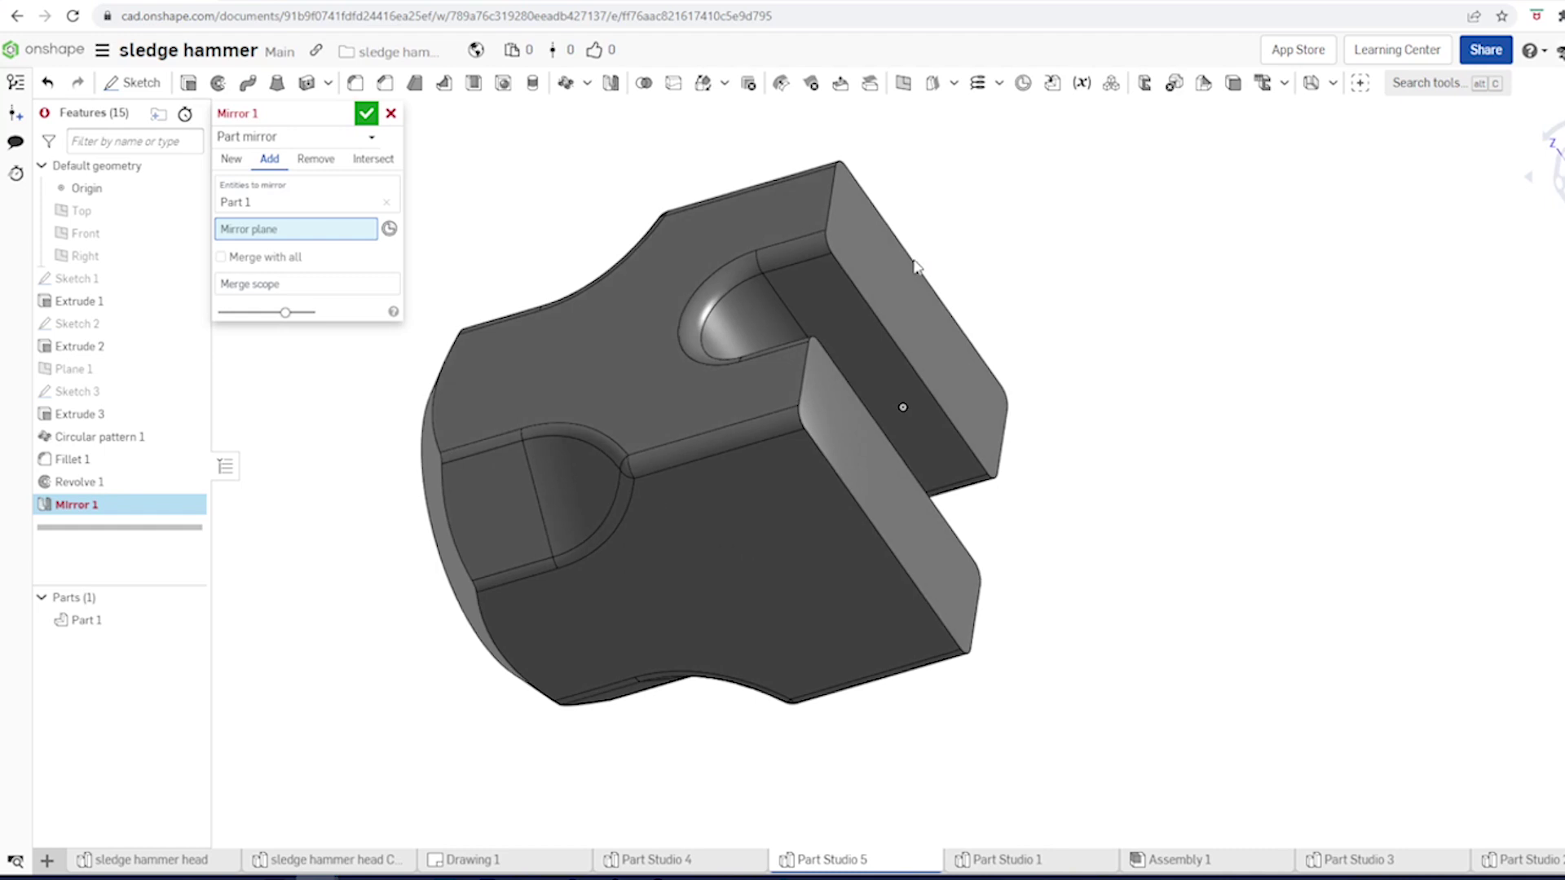
left_click(879, 283)
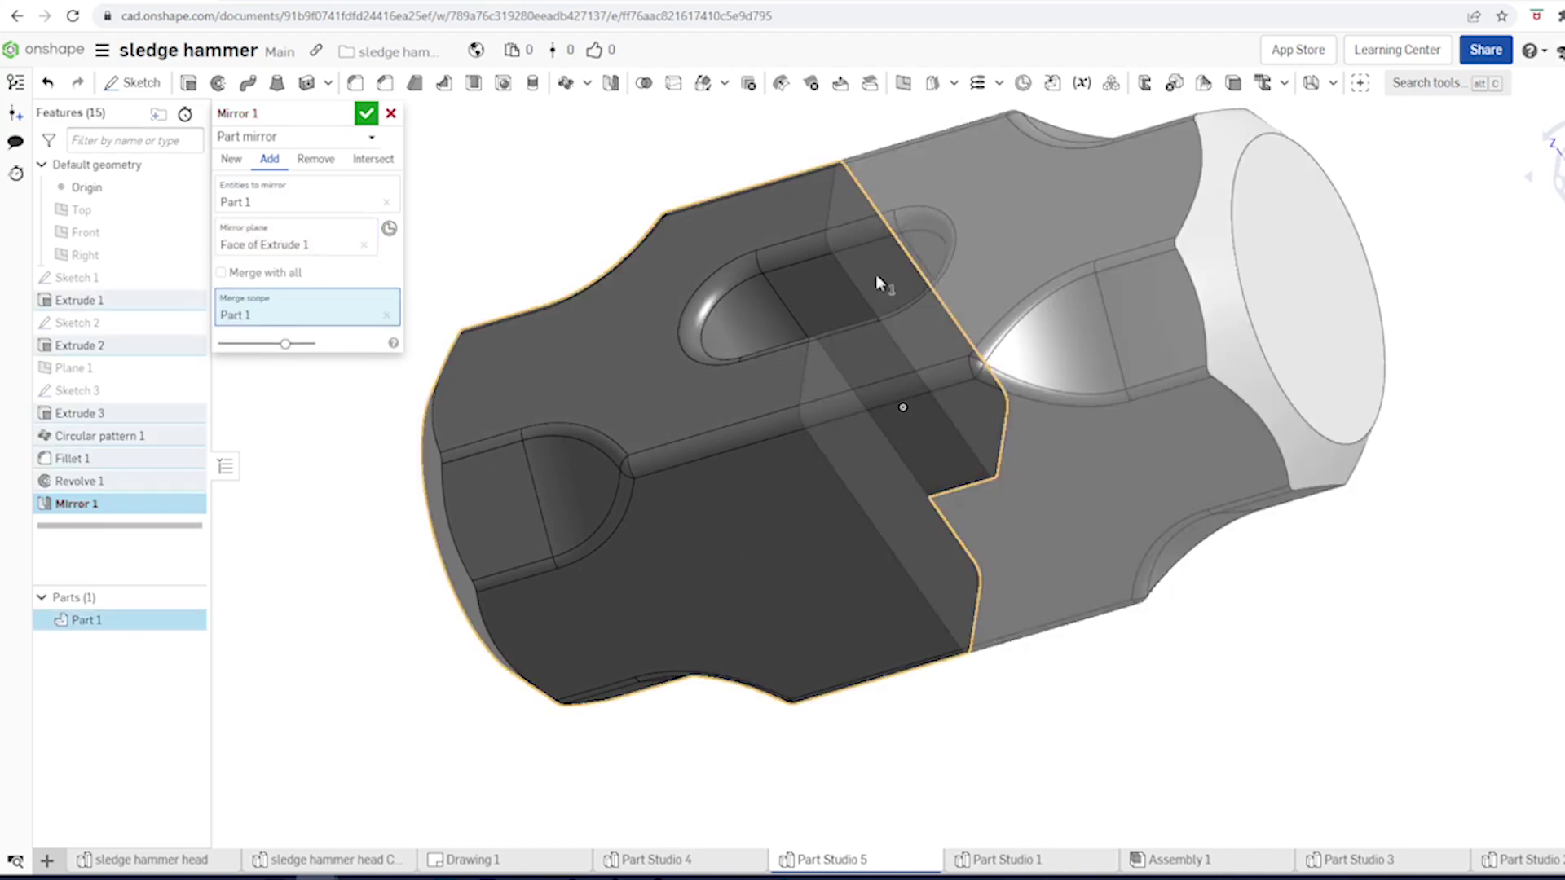
left_click(367, 115)
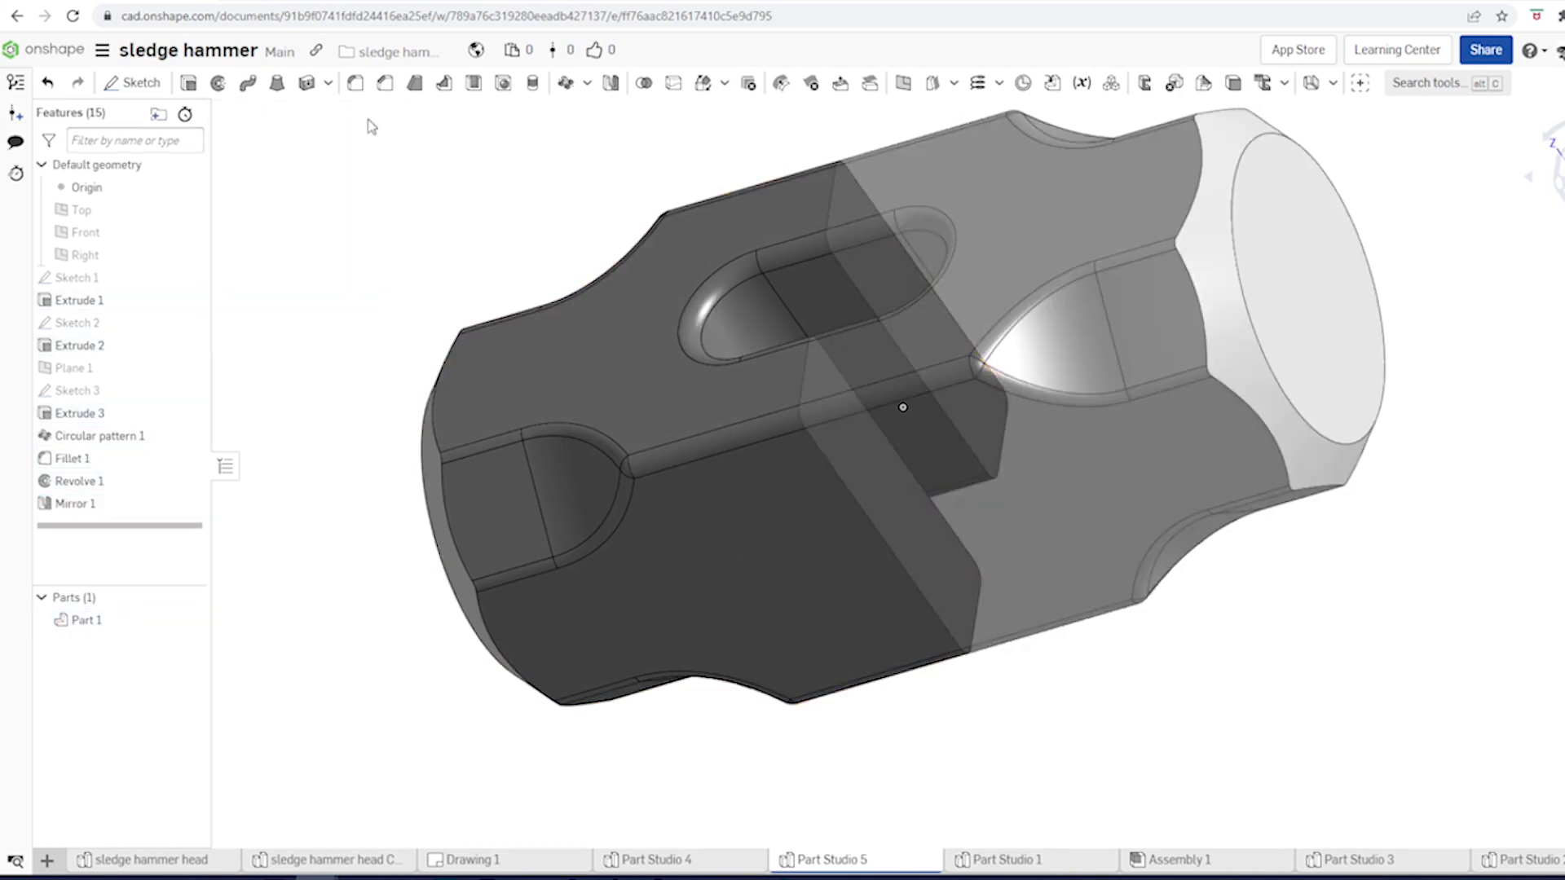
key("shift+7")
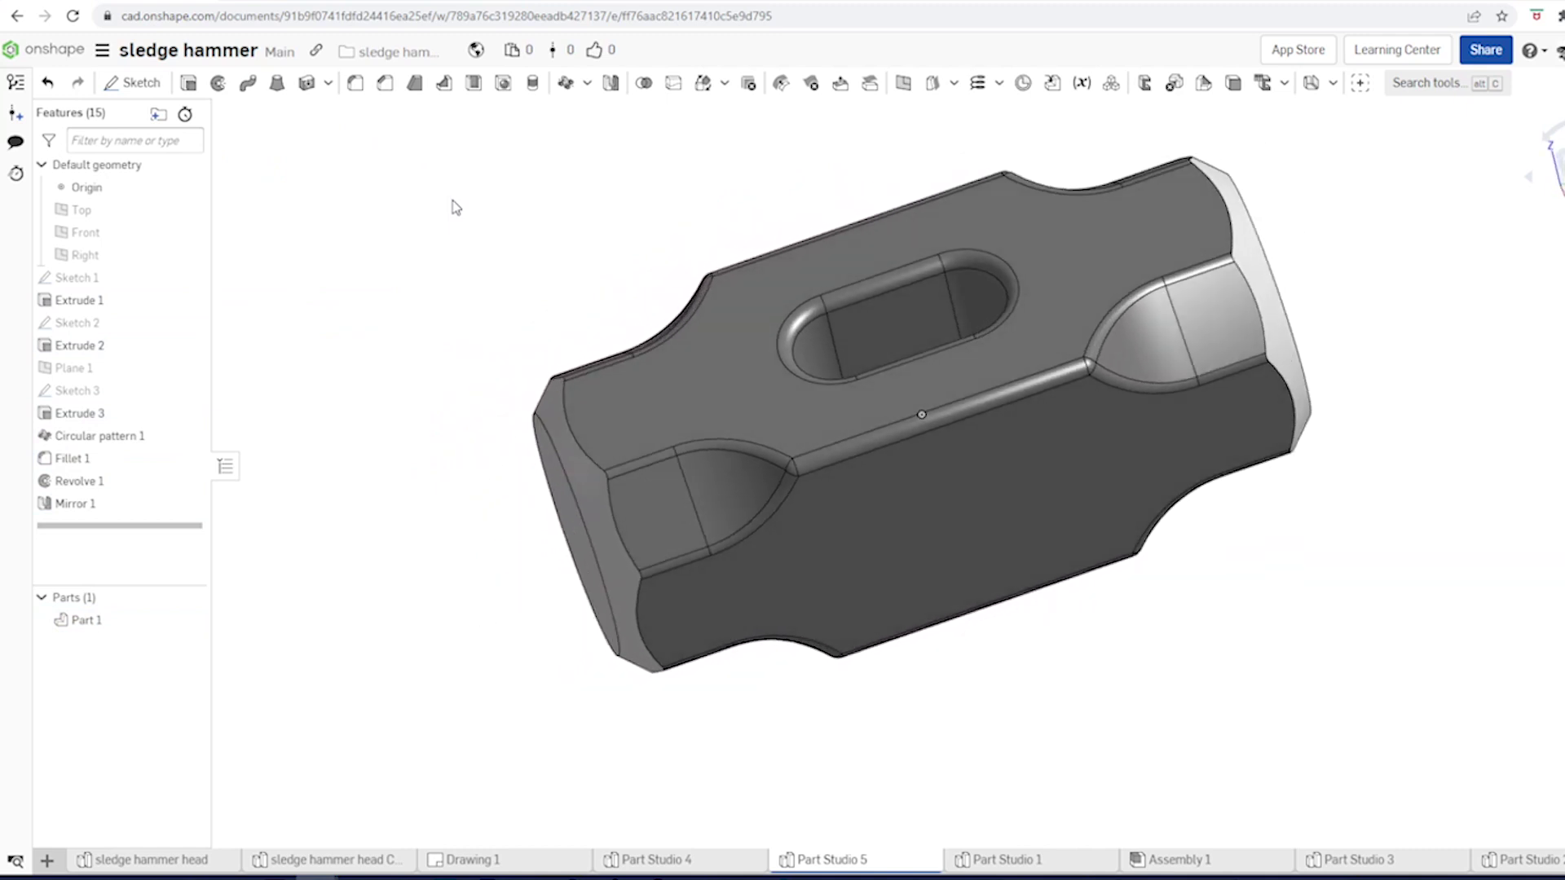
key("Right")
key("Right")
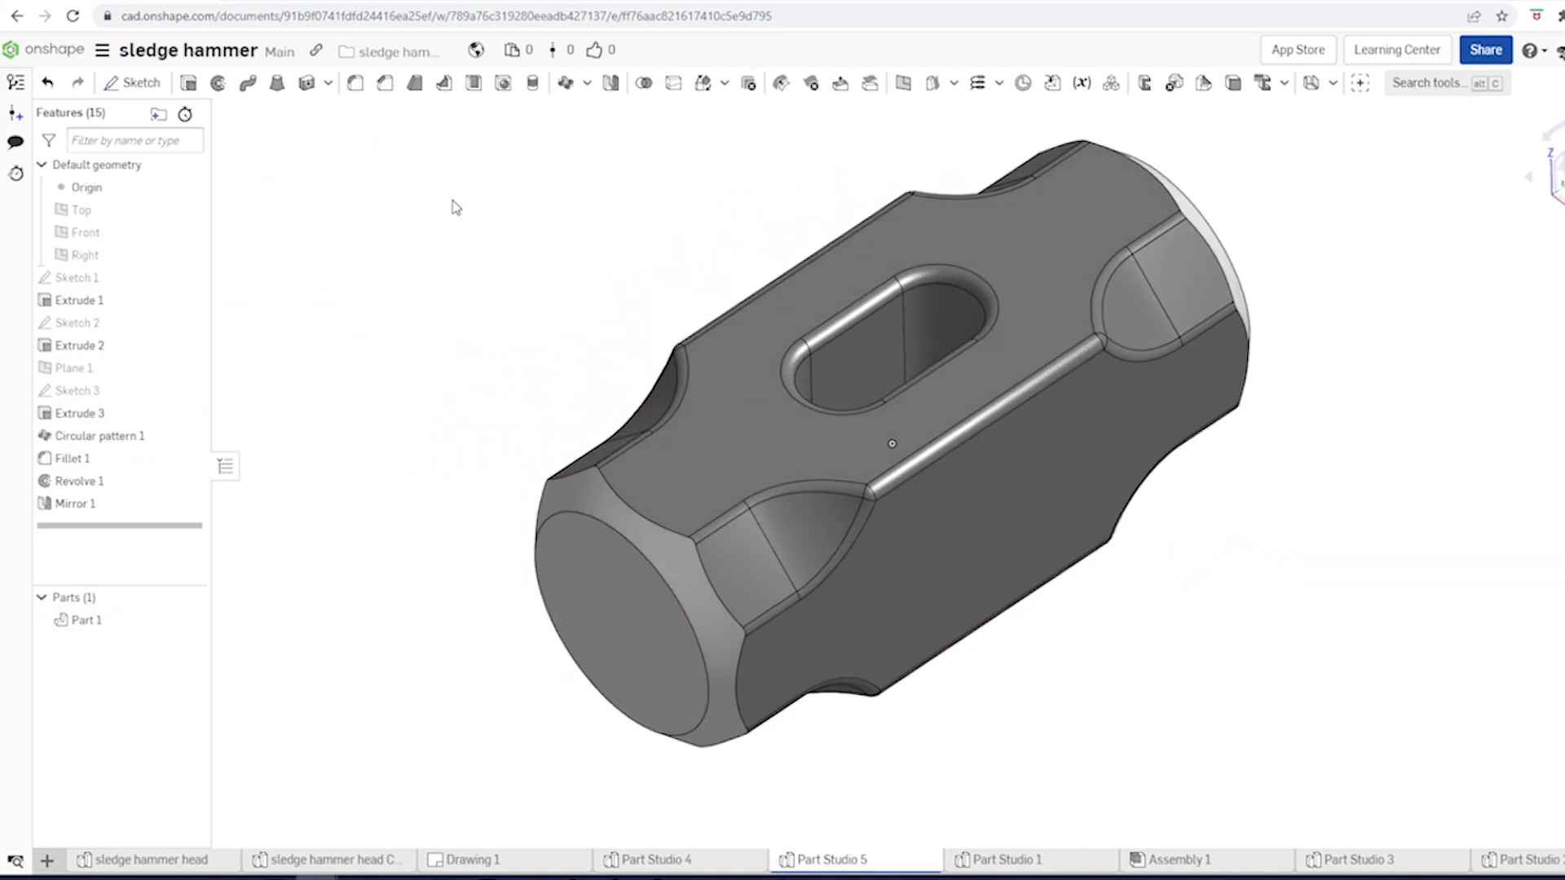
key("Right")
key("Right")
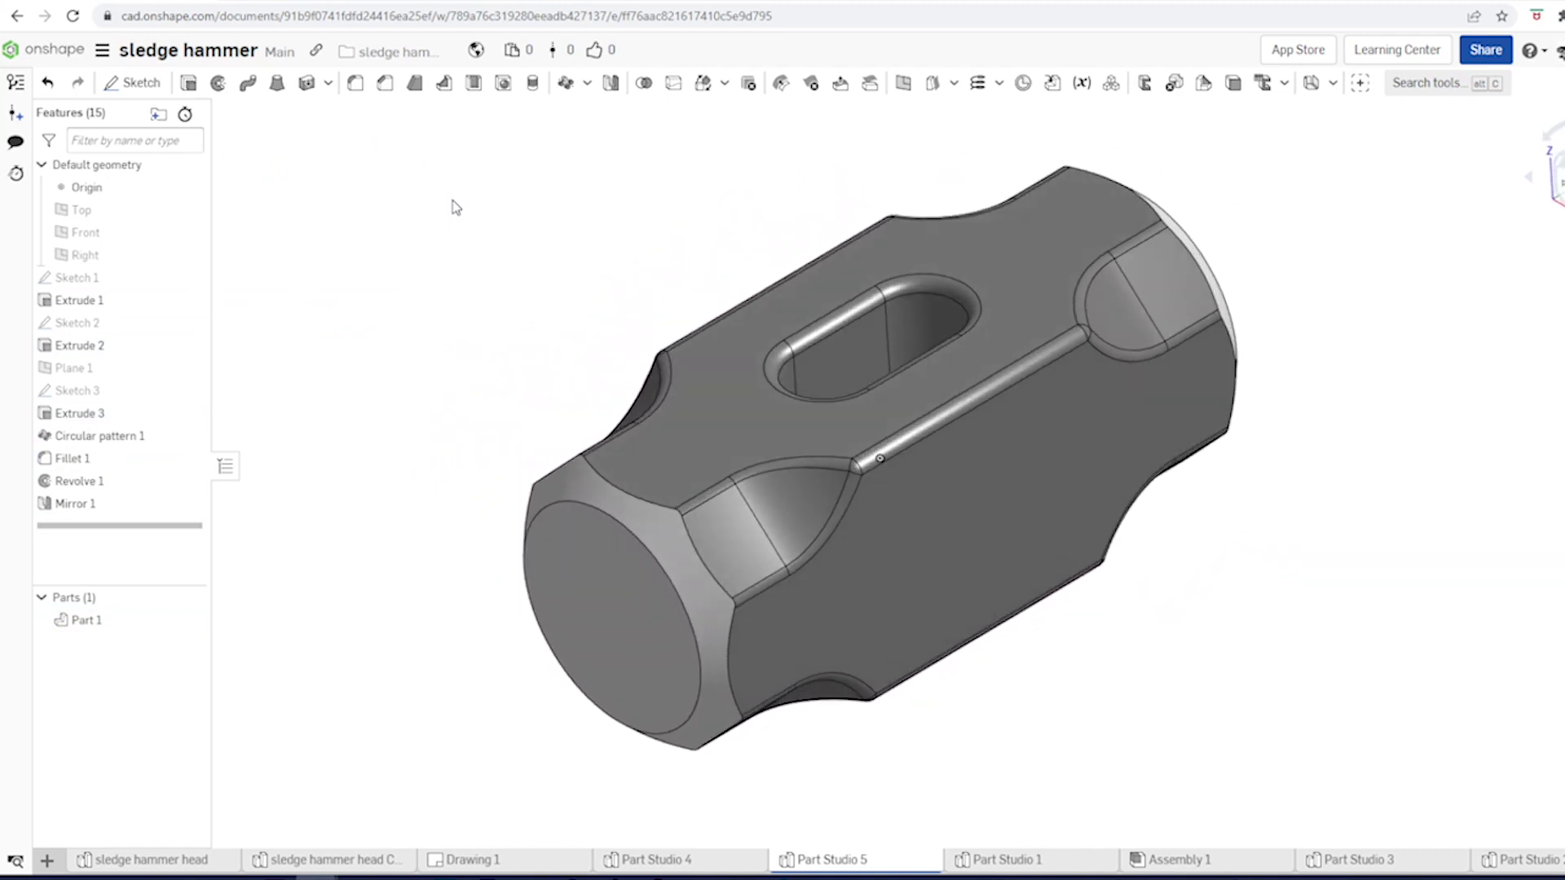
key("Right")
key("Right")
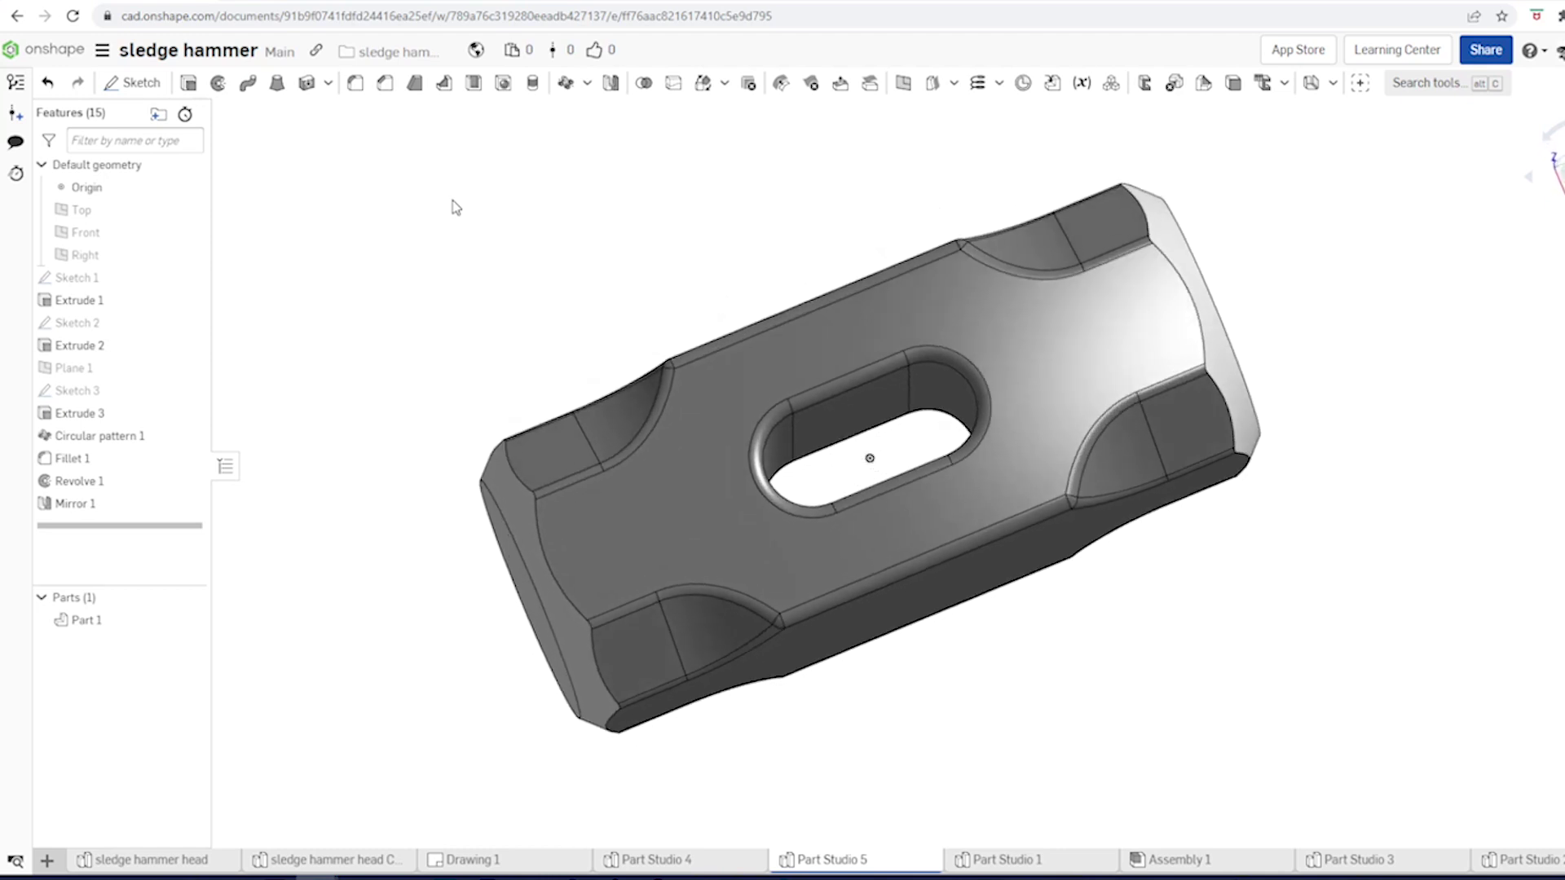
key("Right")
key("Right")
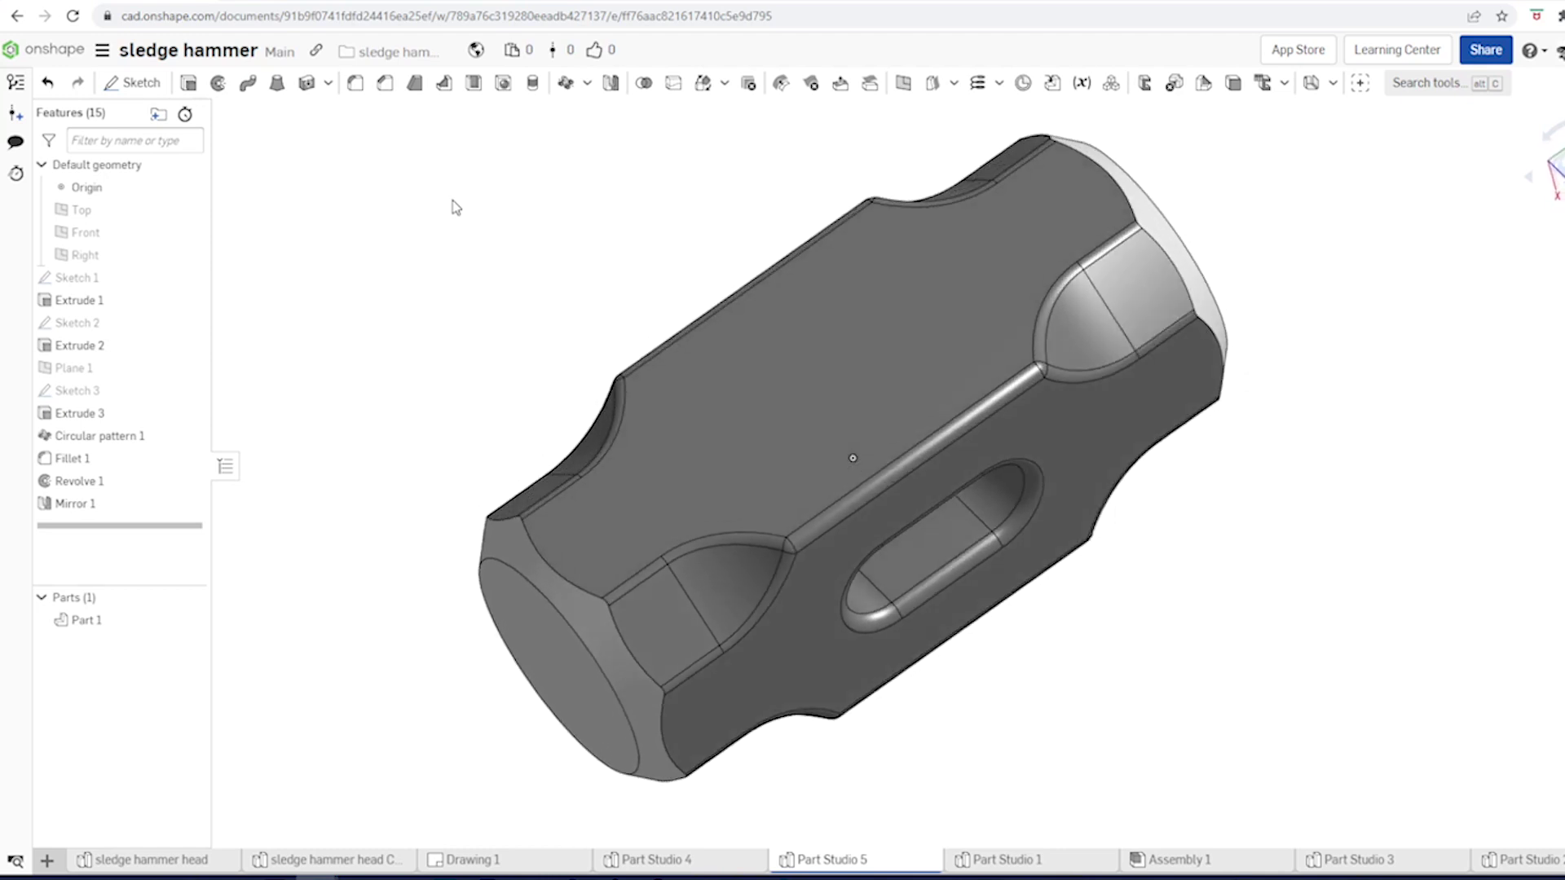
key("Right")
key("Right")
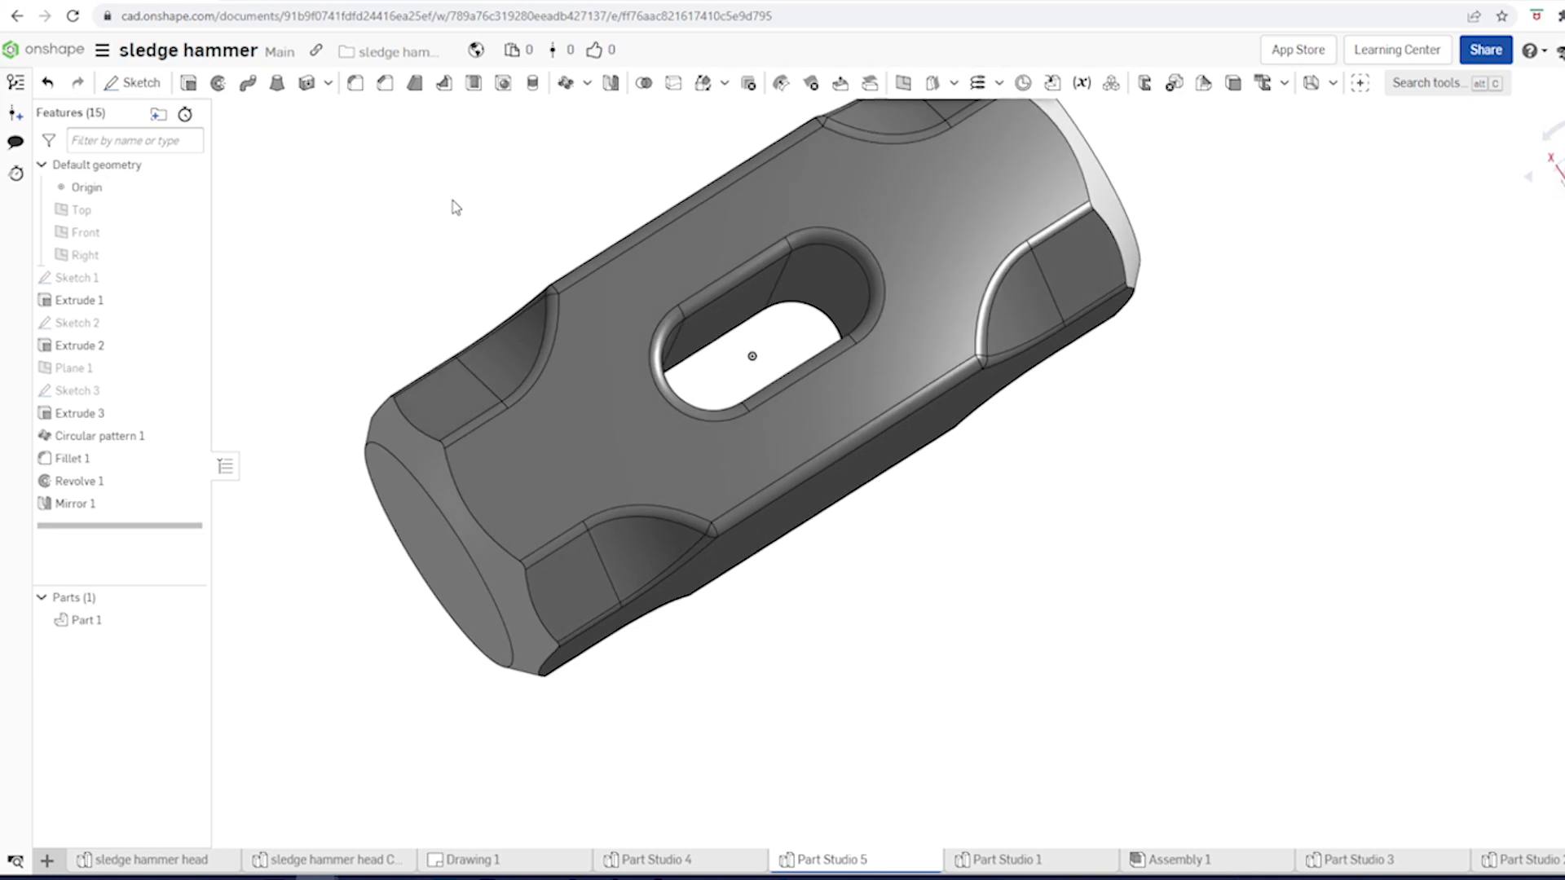
key("Right")
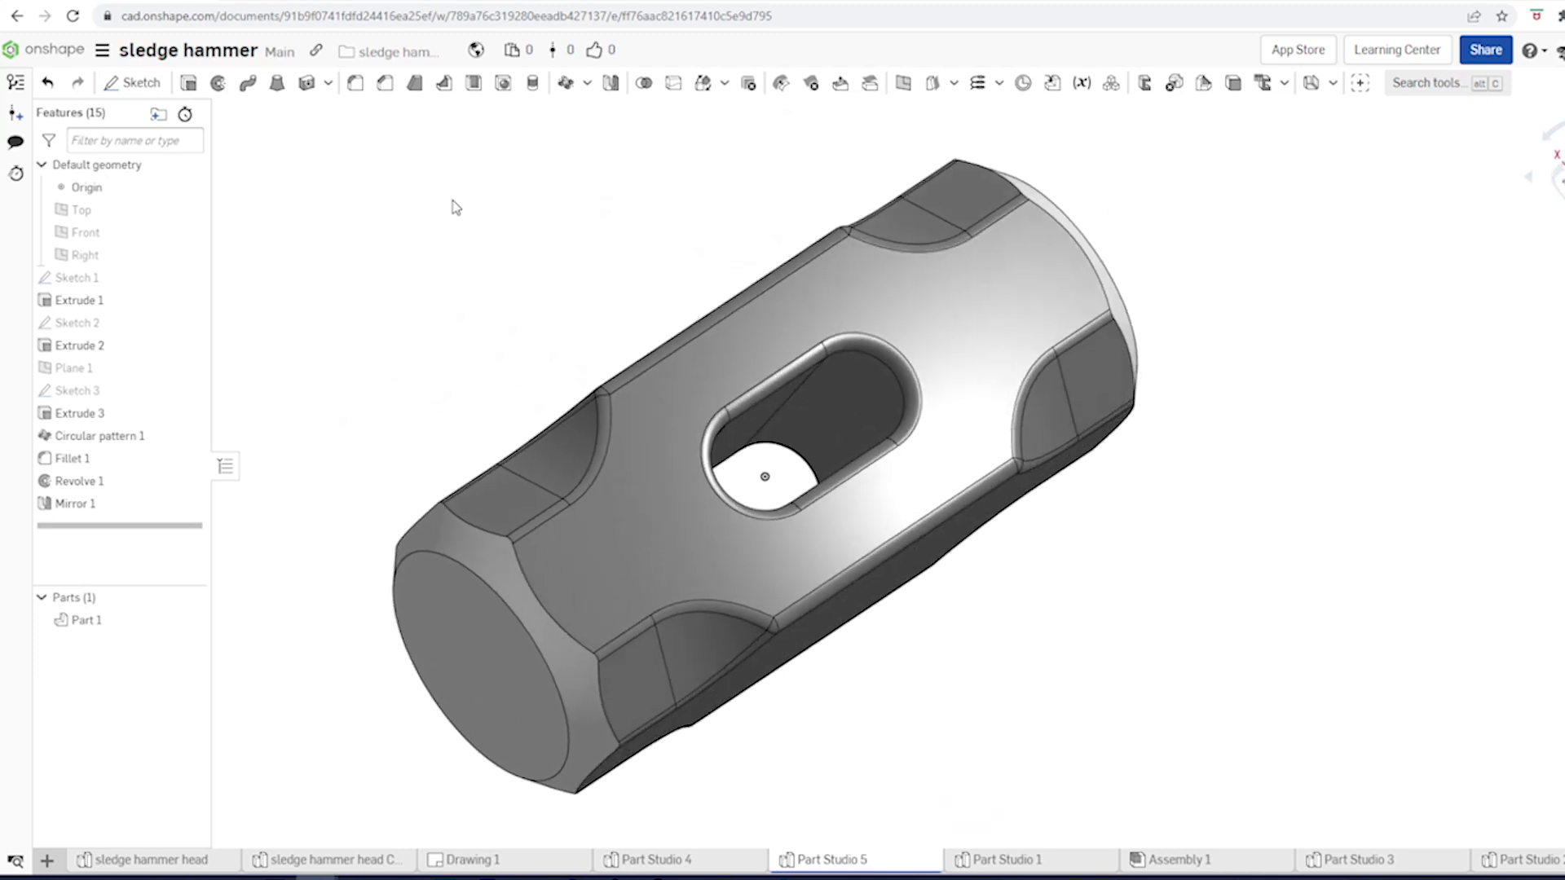
key("Right")
key("Right")
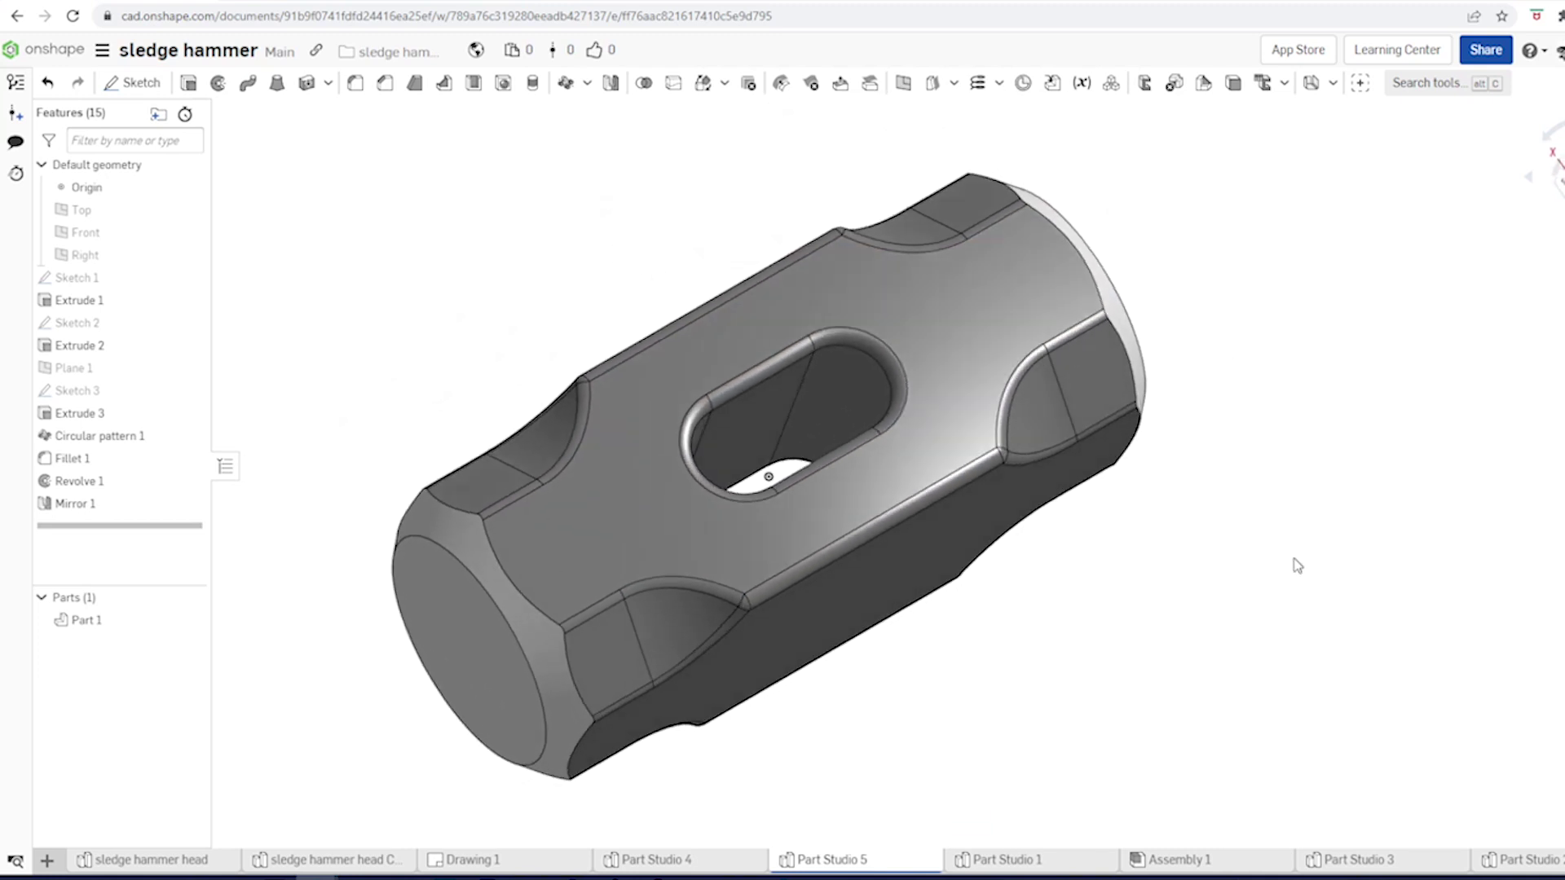
key("Right")
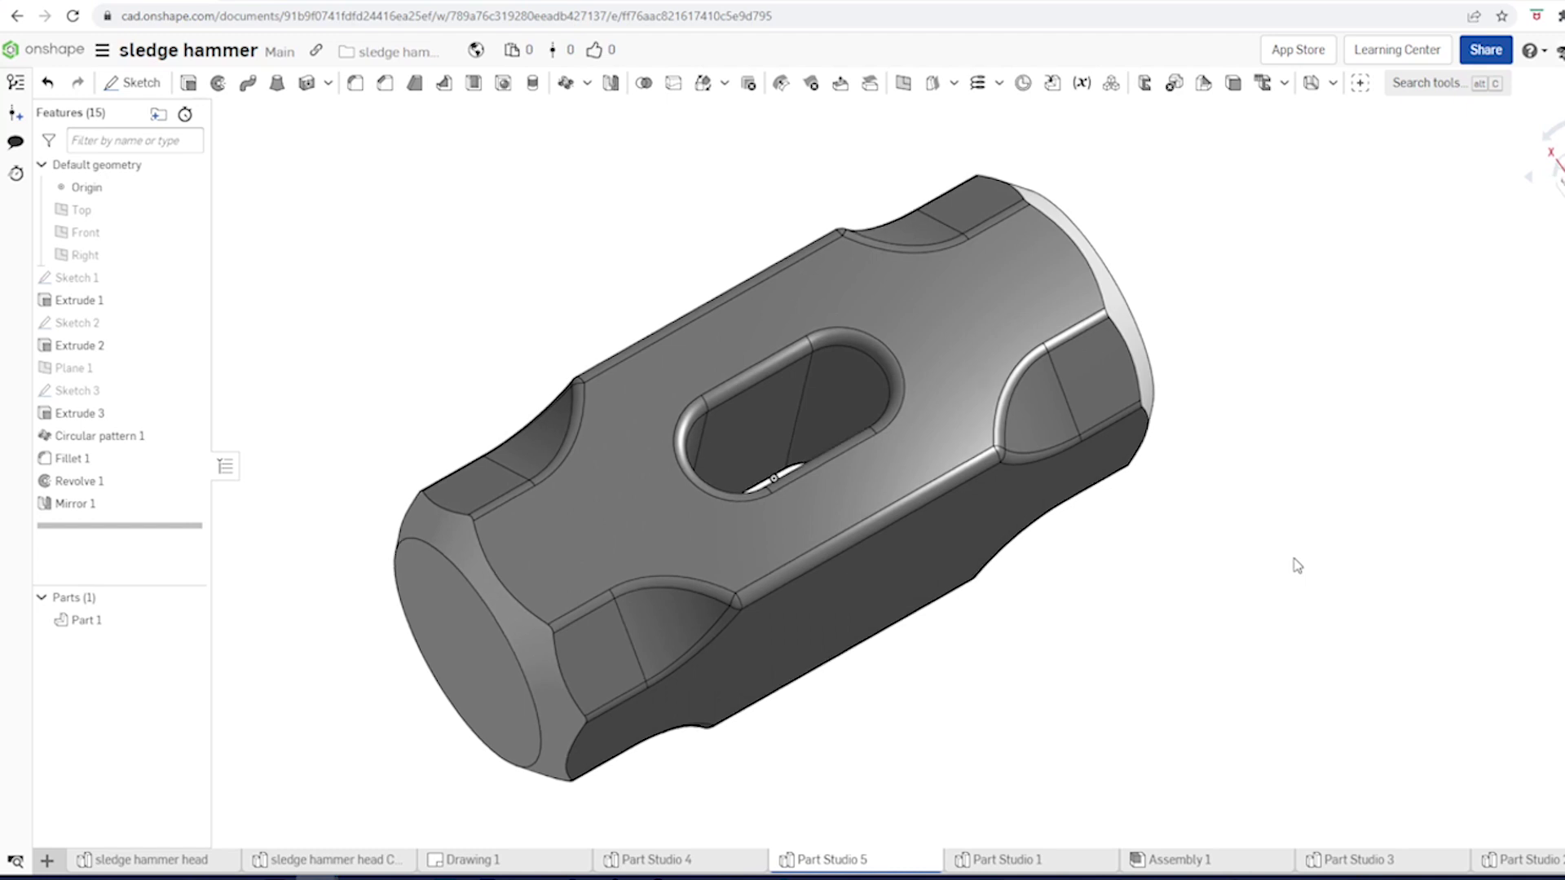
key("Right")
key("Right")
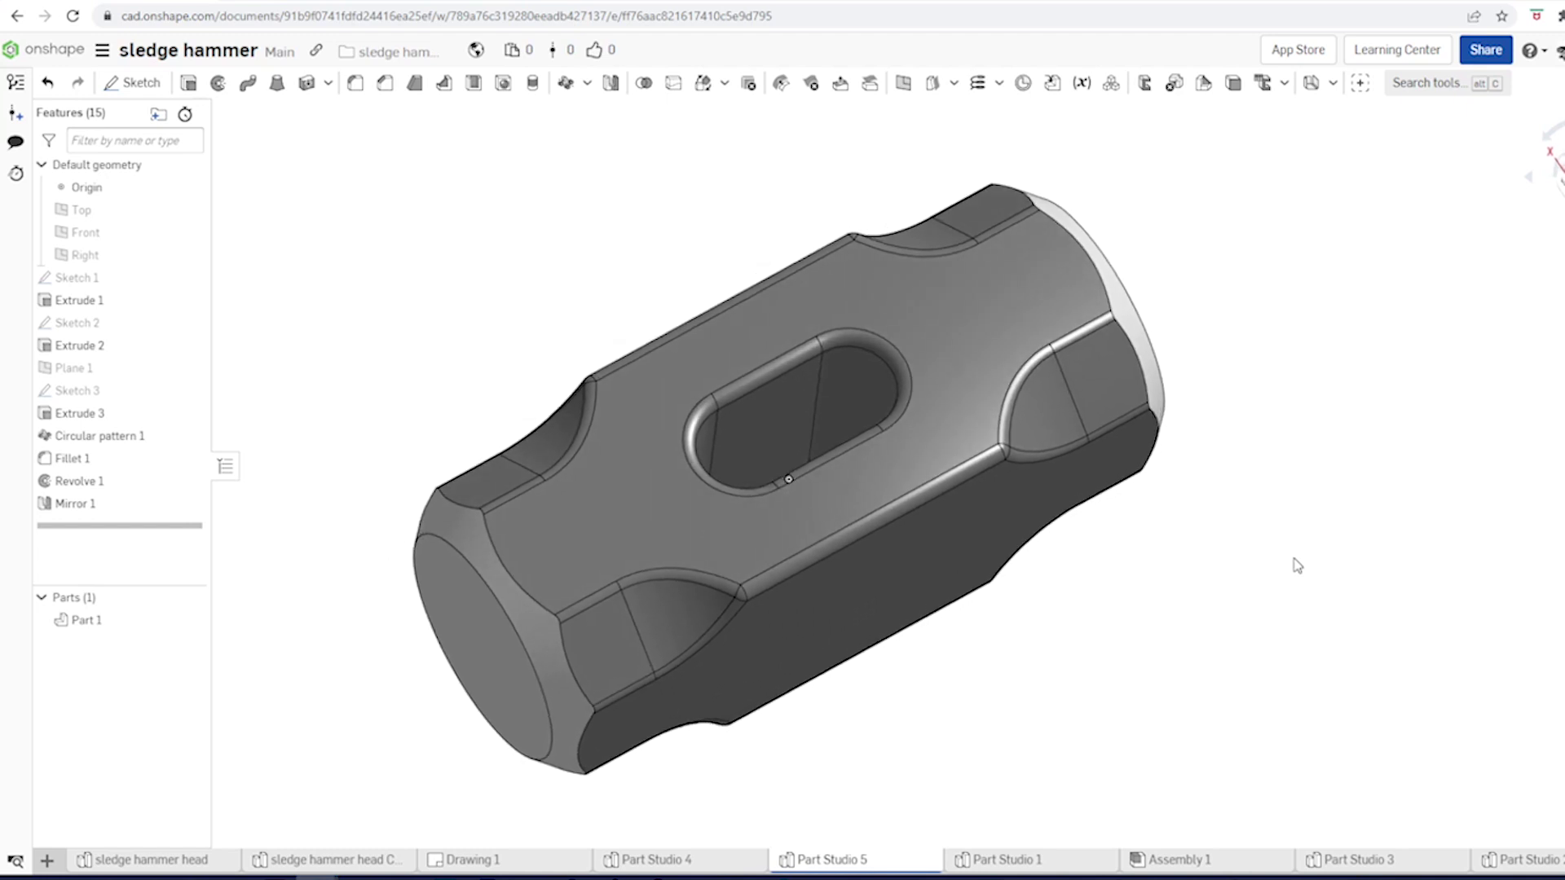